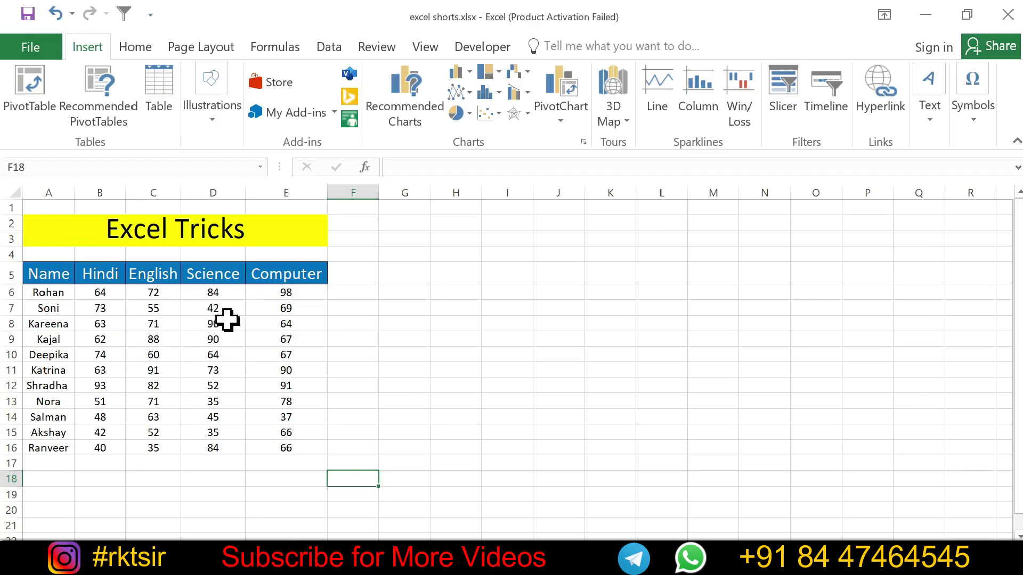
Clear B6:E16 and fill every cell with =RANDBETWEEN(33,100) in one entry.
{"action": "left_click_drag", "start_coordinate": [94, 289], "coordinate": [289, 453]}
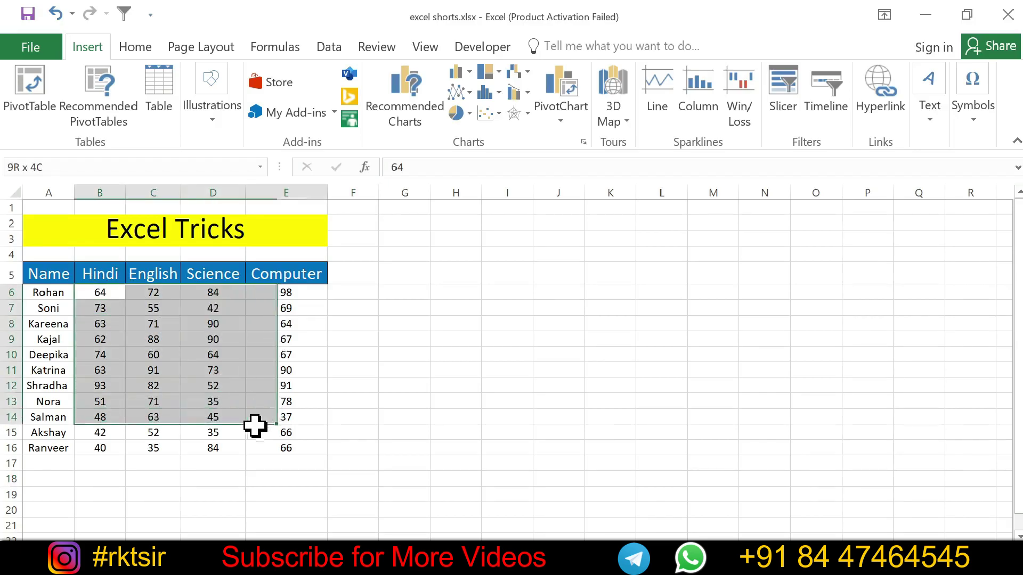
{"action": "key", "text": "Delete"}
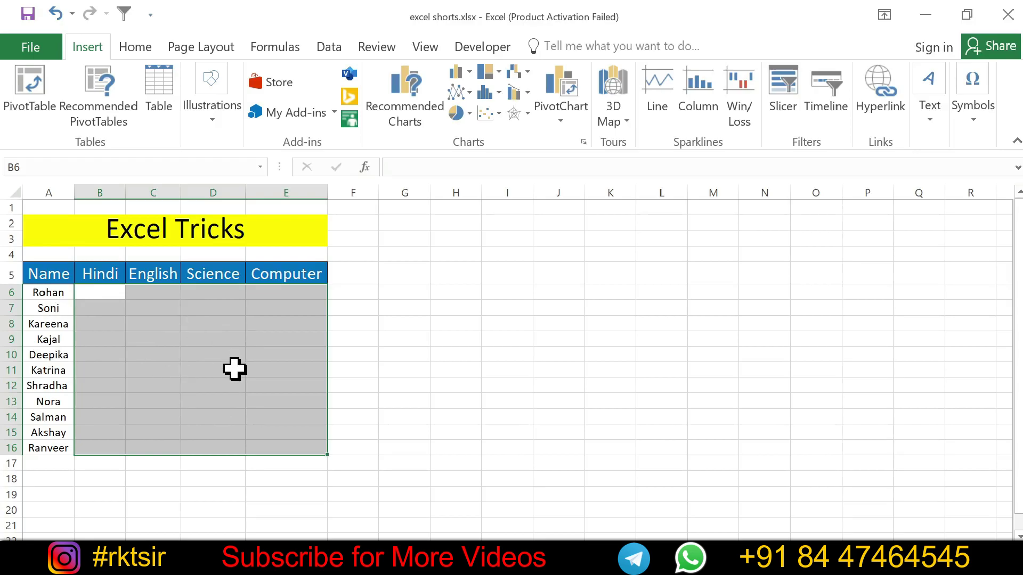
{"action": "type", "text": "="}
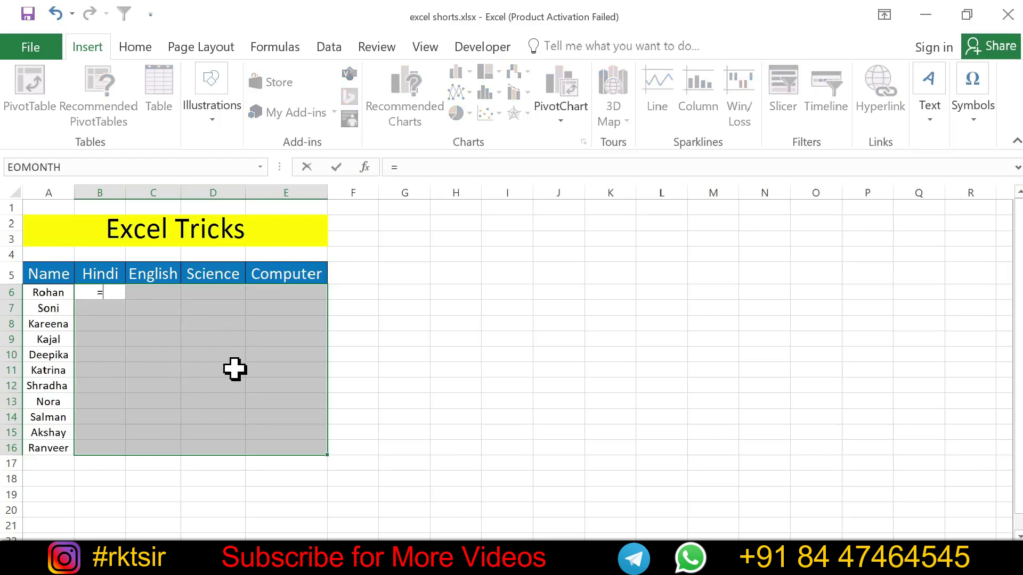
{"action": "type", "text": "rand"}
{"action": "key", "text": "Down"}
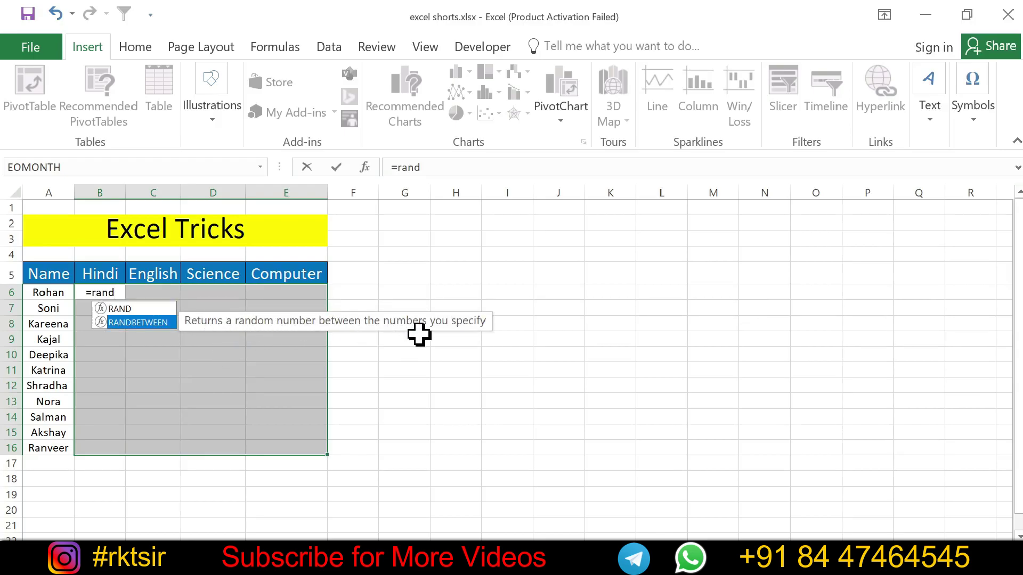
{"action": "key", "text": "Tab"}
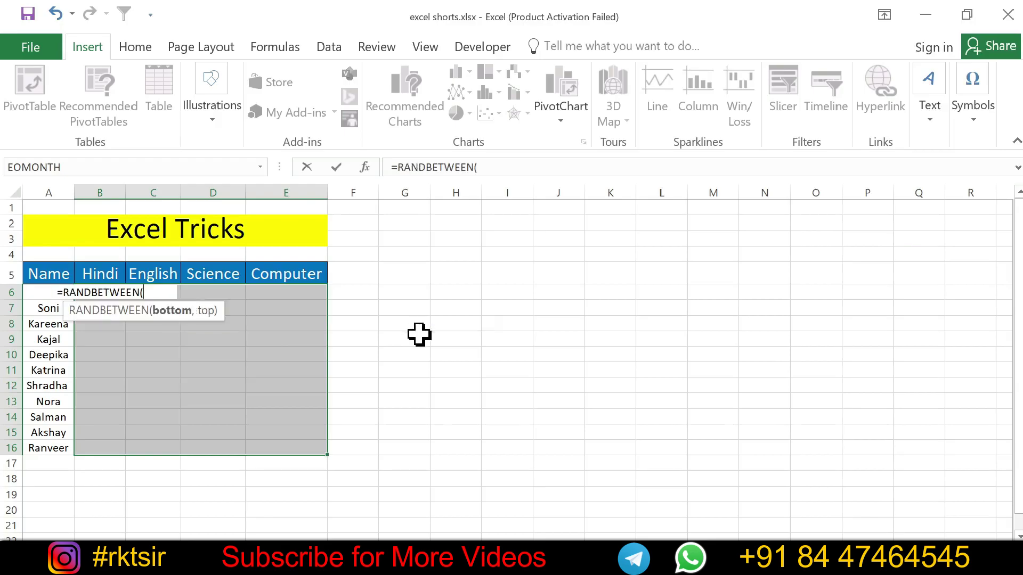
{"action": "type", "text": "33,100)"}
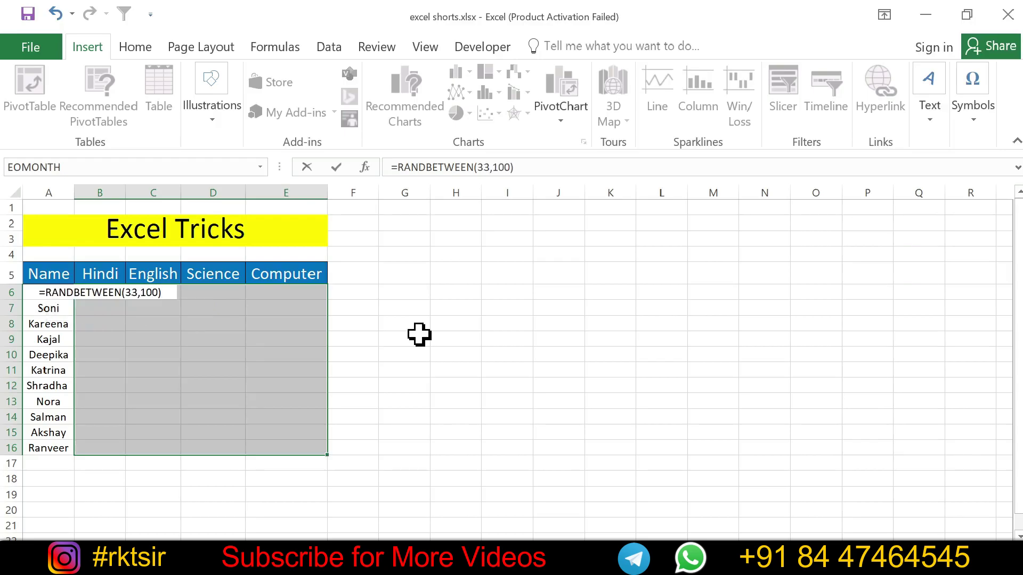
{"action": "key", "text": "ctrl+Return"}
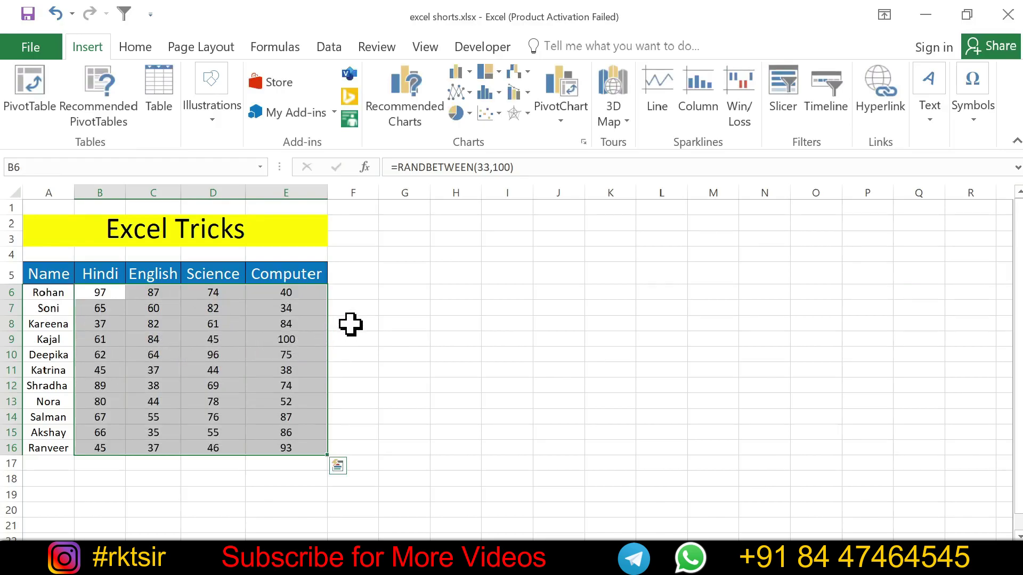
{"action": "left_click", "coordinate": [363, 308]}
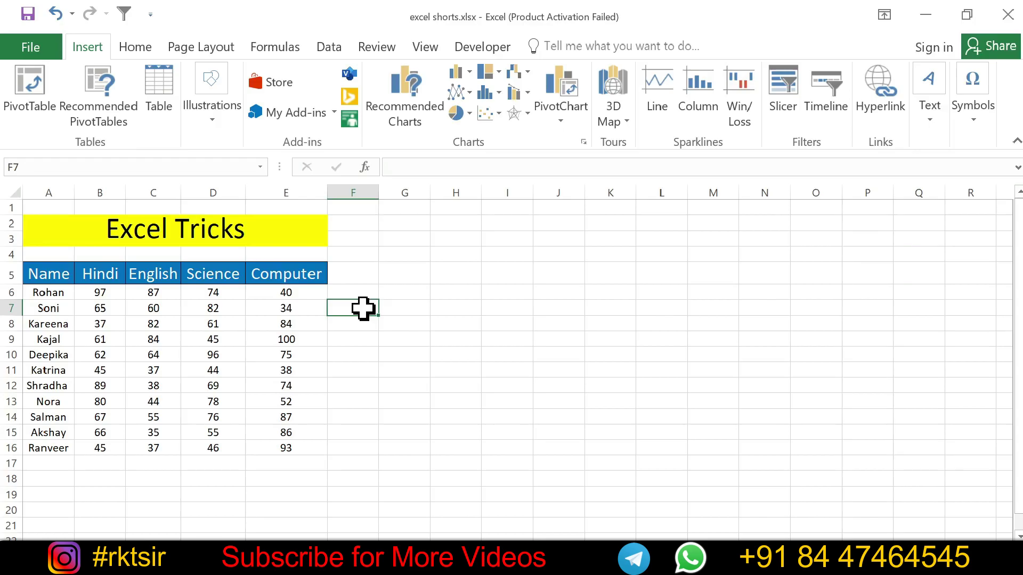
Enter 98 in a blank cell beside the table to make the random scores recalculate.
{"action": "type", "text": "98"}
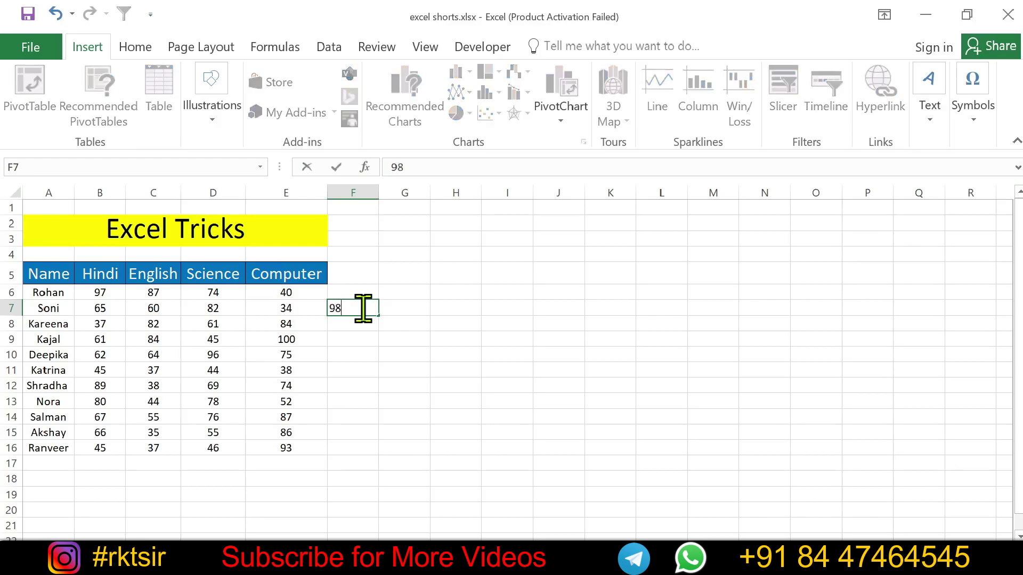
{"action": "key", "text": "Return"}
{"action": "key", "text": "Left"}
{"action": "key", "text": "Left"}
{"action": "key", "text": "Left"}
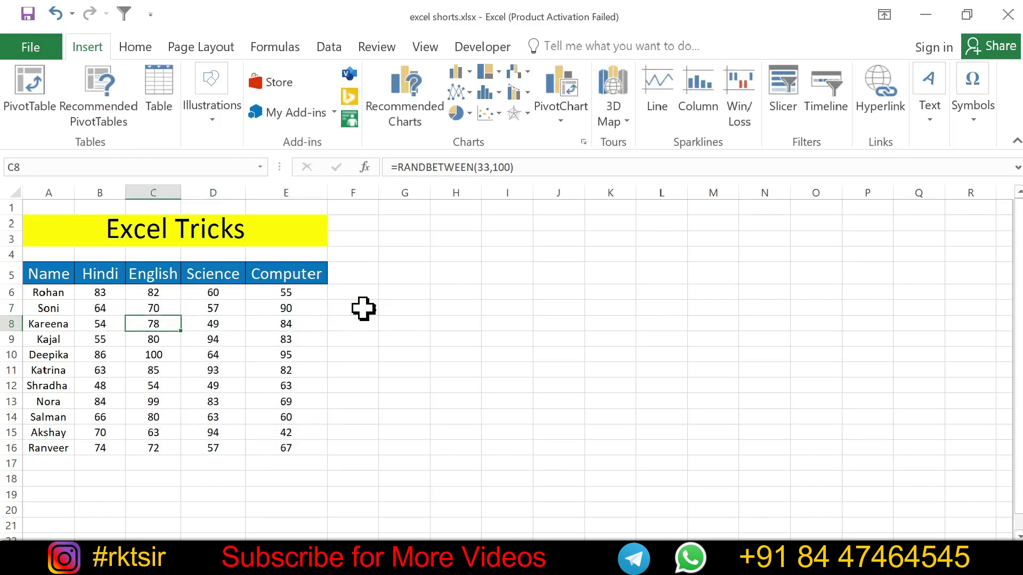
{"action": "key", "text": "Left"}
{"action": "key", "text": "Up"}
{"action": "key", "text": "Up"}
Copy B6:E16 and paste it back over itself as values only.
{"action": "key", "text": "shift+Down"}
{"action": "key", "text": "shift+Down"}
{"action": "key", "text": "shift+Down"}
{"action": "key", "text": "shift+Down"}
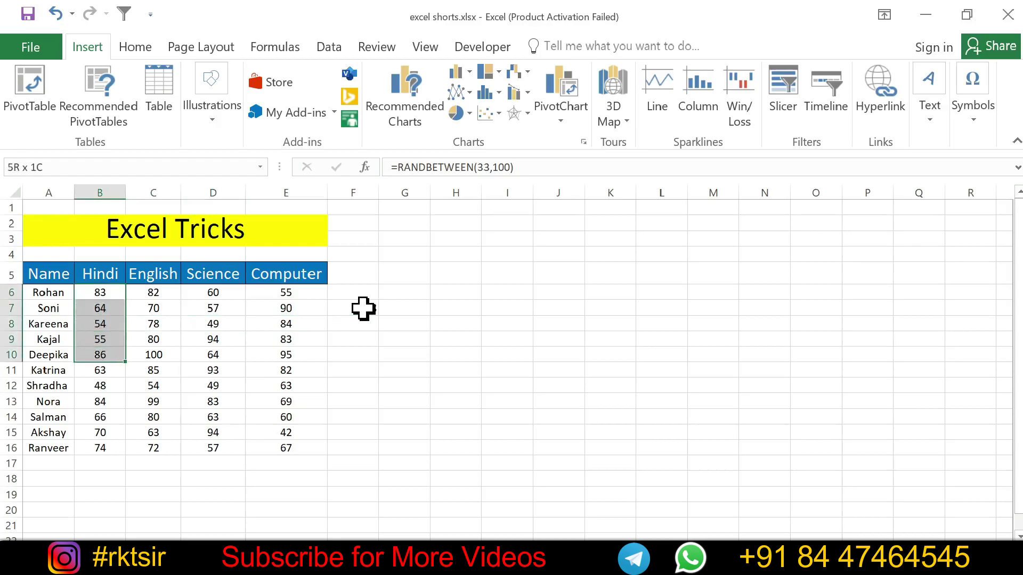
{"action": "key", "text": "shift+Down"}
{"action": "key", "text": "shift+Down"}
{"action": "key", "text": "shift+Down"}
{"action": "key", "text": "shift+Down"}
{"action": "key", "text": "shift+Down"}
{"action": "key", "text": "shift+Down"}
{"action": "key", "text": "shift+Right"}
{"action": "key", "text": "shift+Right"}
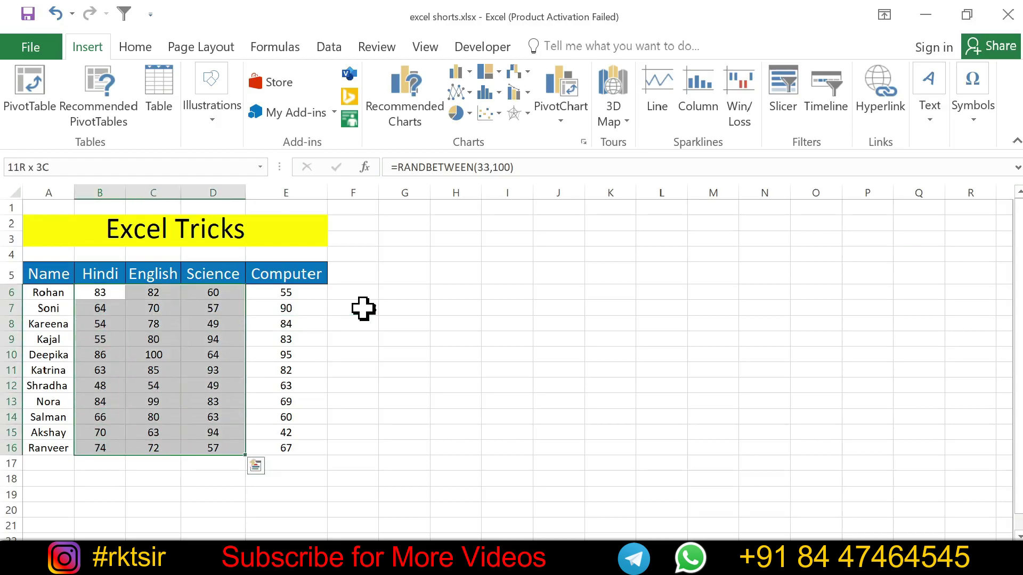
{"action": "key", "text": "shift+Right"}
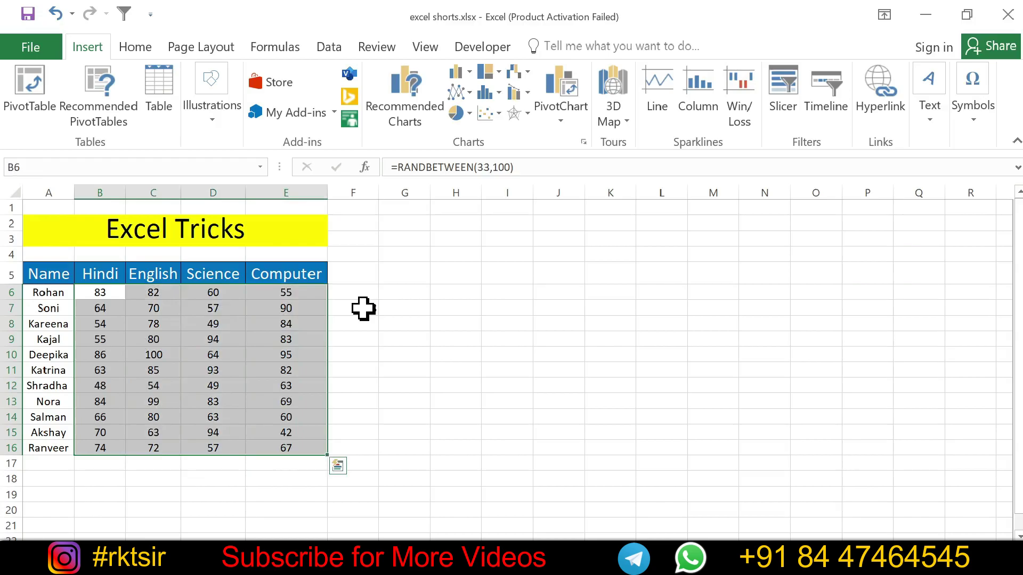
{"action": "key", "text": "ctrl+c"}
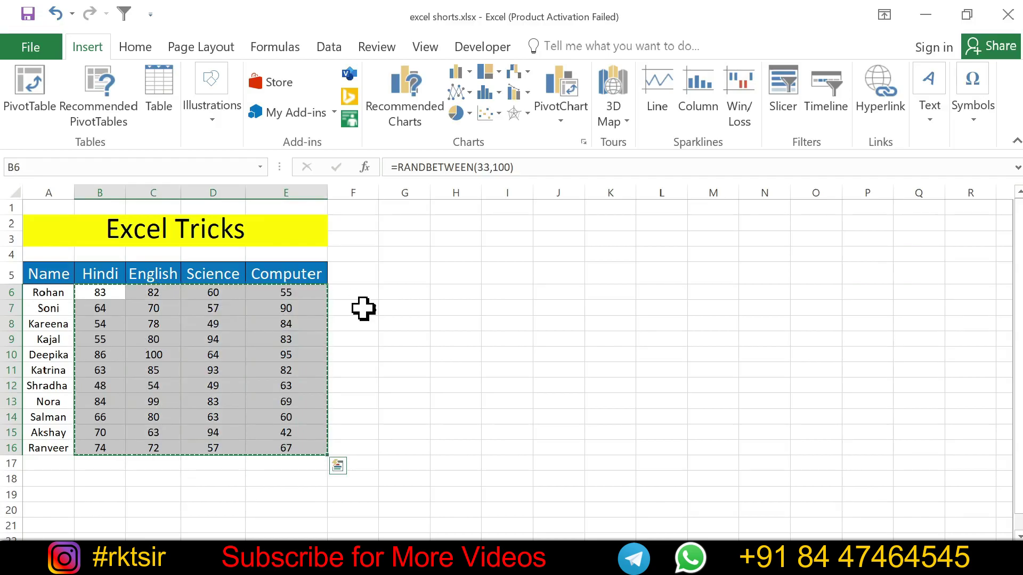
{"action": "key", "text": "ctrl+alt+v"}
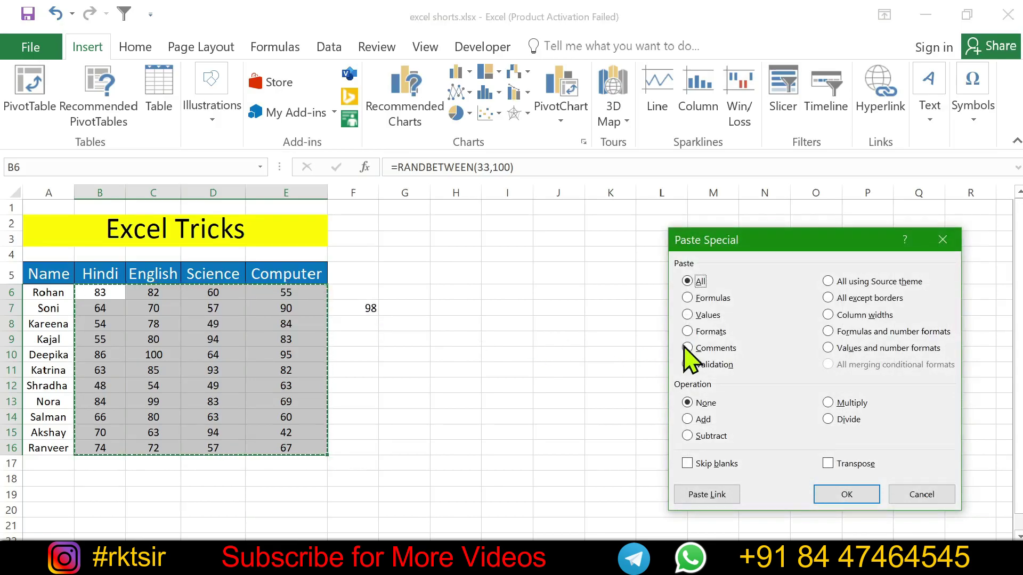
{"action": "left_click", "coordinate": [688, 315]}
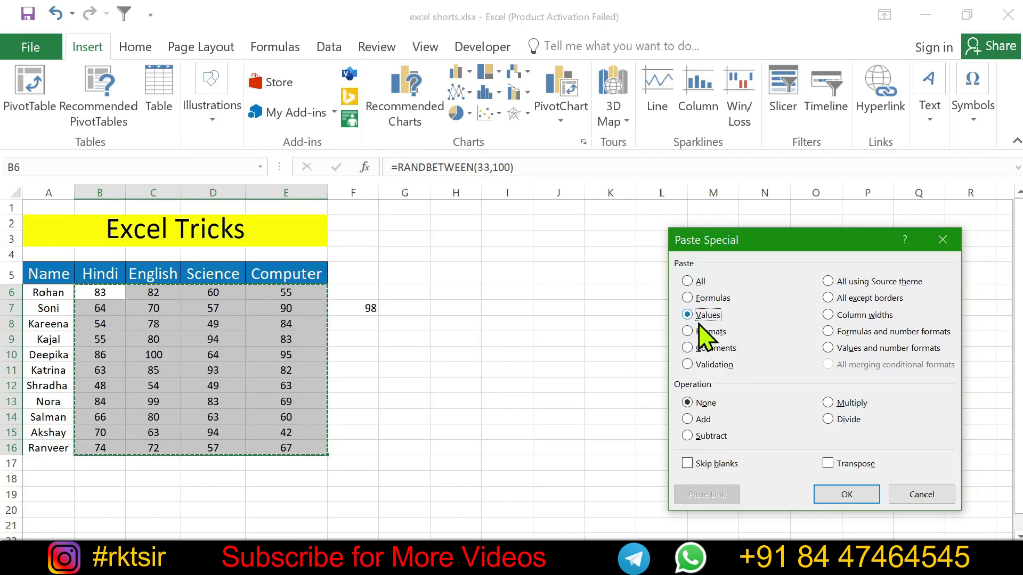
{"action": "left_click", "coordinate": [846, 496]}
Test with 89 in H12, clear the 98 and 89 test entries, and preview printing.
{"action": "left_click", "coordinate": [436, 385]}
{"action": "key", "text": "Escape"}
{"action": "type", "text": "89"}
{"action": "key", "text": "Return"}
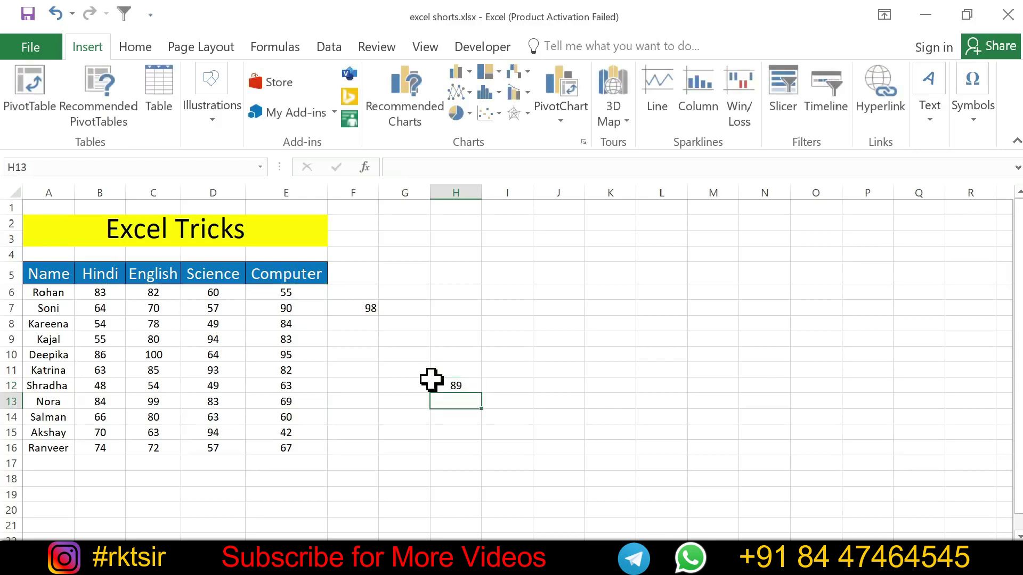
{"action": "left_click_drag", "start_coordinate": [349, 292], "coordinate": [559, 445]}
{"action": "key", "text": "Delete"}
{"action": "left_click", "coordinate": [416, 251]}
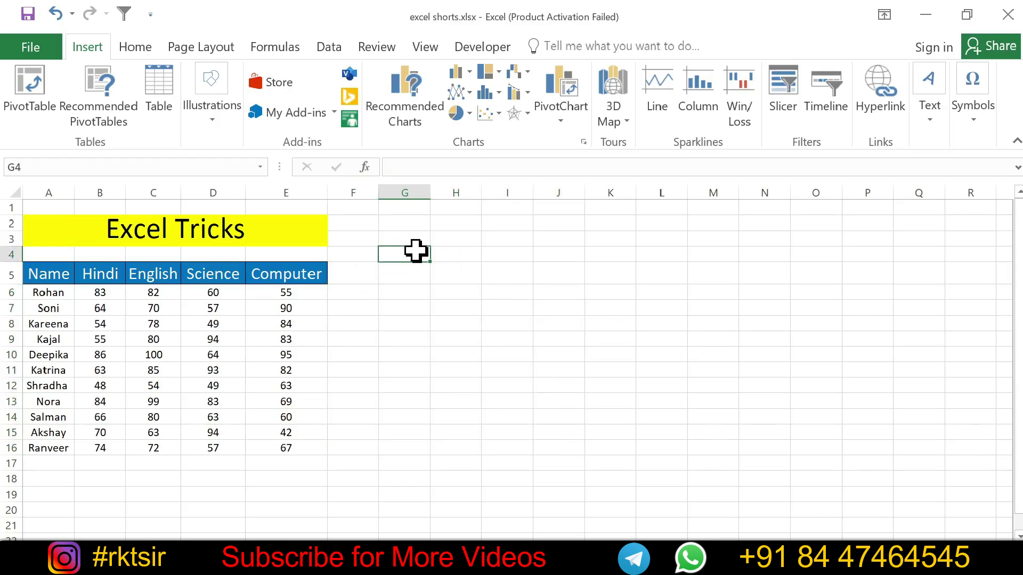
{"action": "left_click", "coordinate": [309, 428]}
{"action": "key", "text": "ctrl+p"}
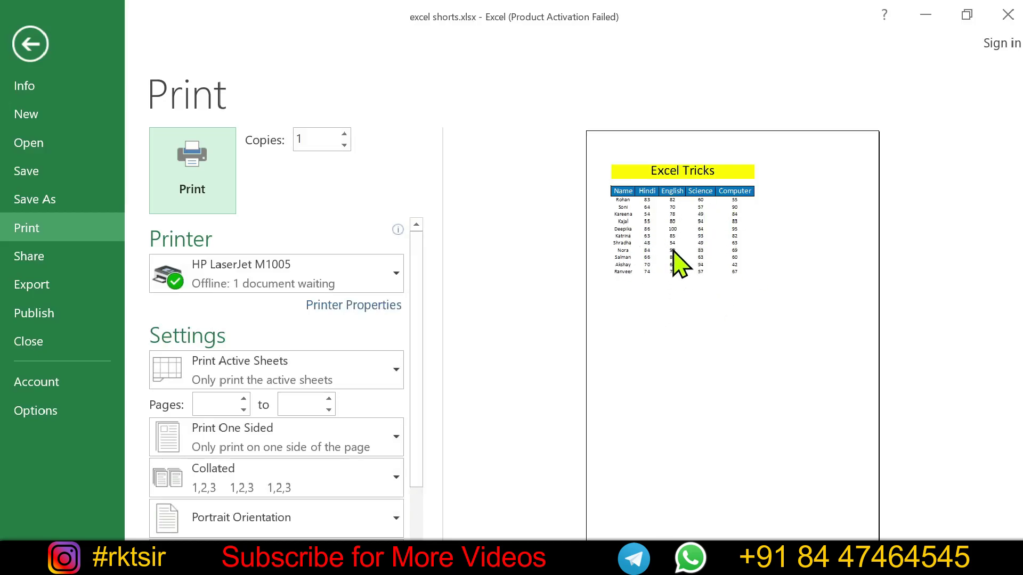
Apply All Borders to the table A5:E16.
{"action": "key", "text": "Escape"}
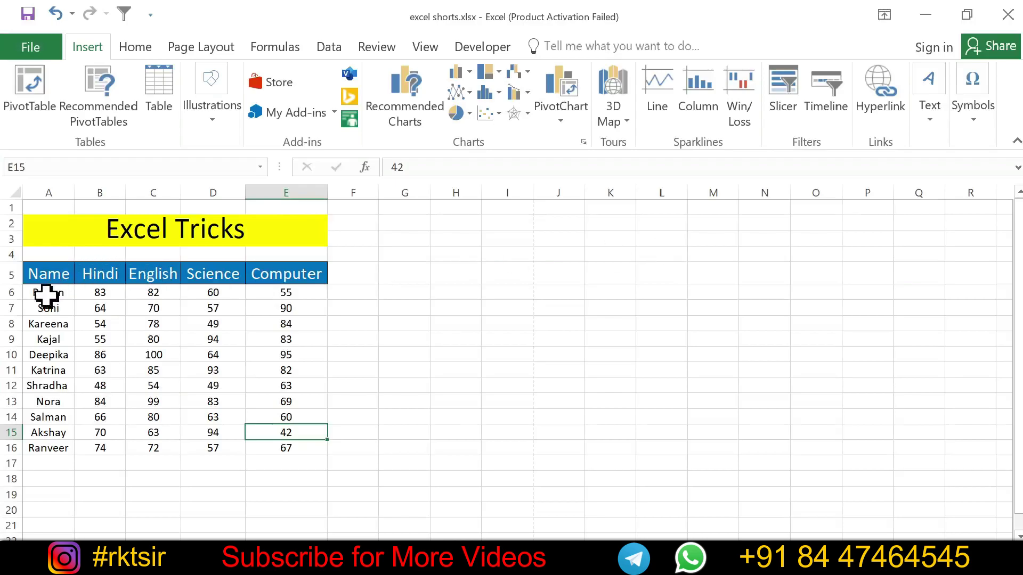
{"action": "left_click_drag", "start_coordinate": [46, 276], "coordinate": [301, 449]}
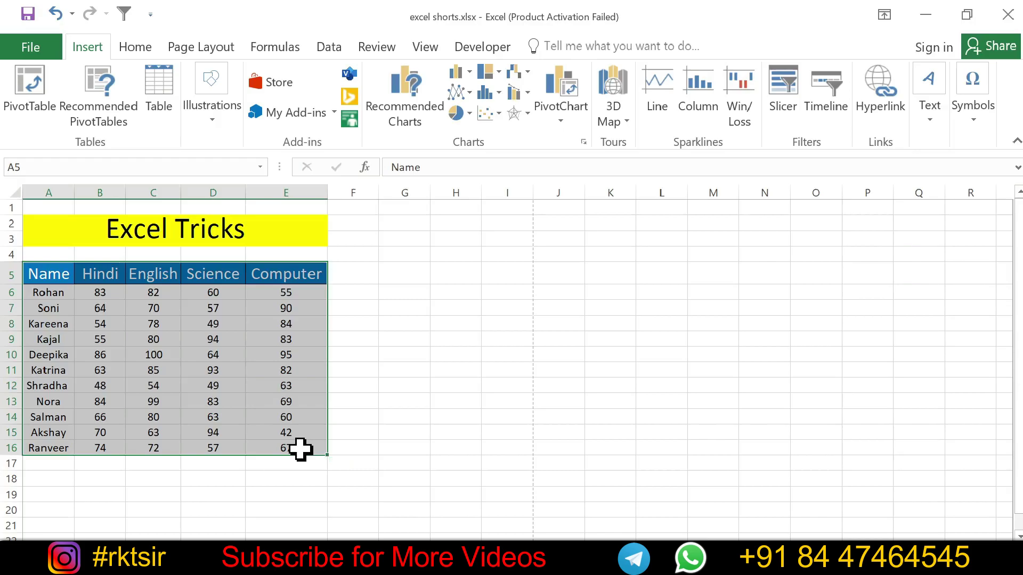
{"action": "key", "text": "alt+h"}
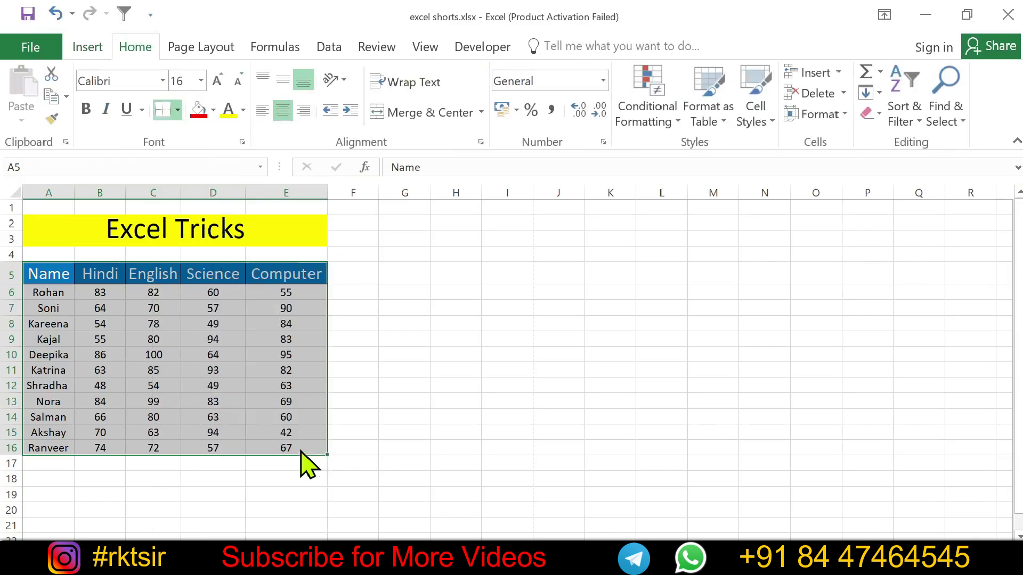
{"action": "key", "text": "b"}
{"action": "key", "text": "a"}
{"action": "left_click", "coordinate": [417, 416]}
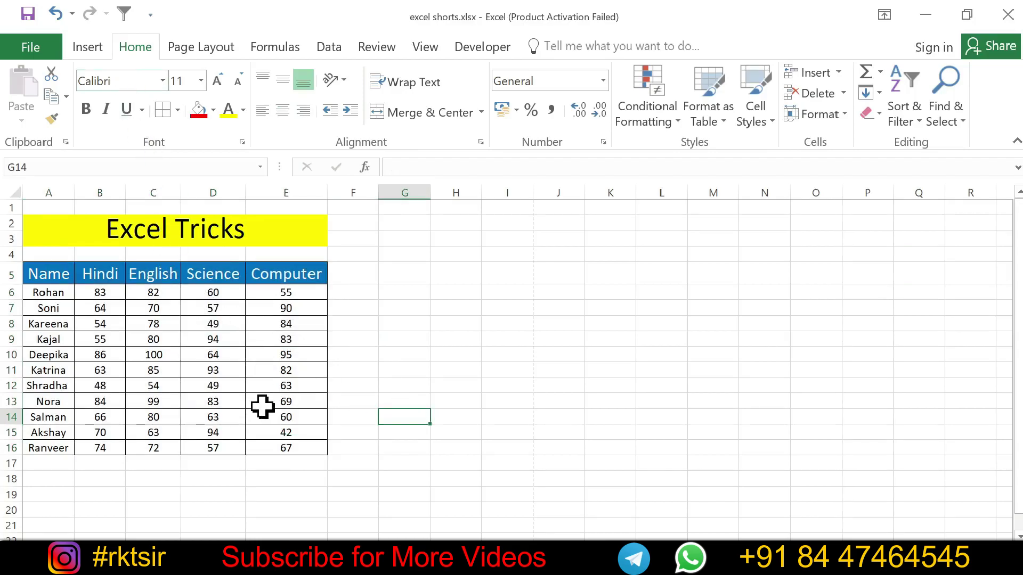
Check the Borders list without changing anything, then view the bordered table's print preview.
{"action": "key", "text": "alt+h"}
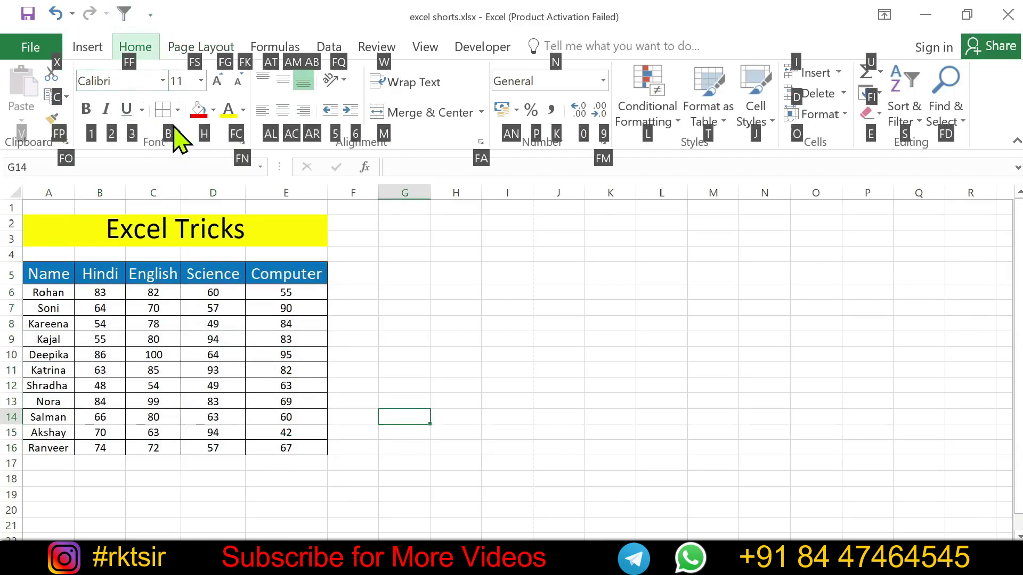
{"action": "key", "text": "b"}
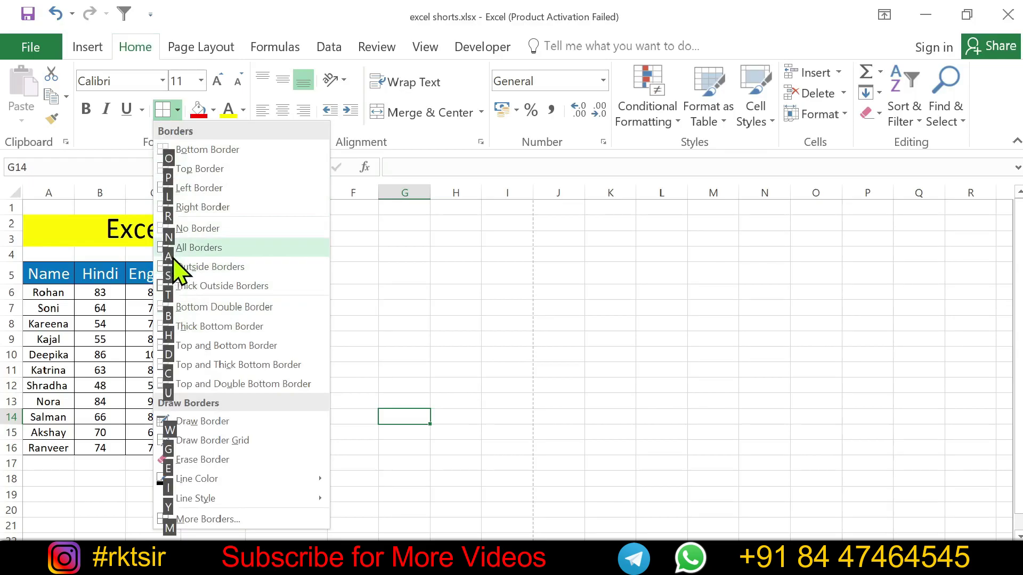
{"action": "left_click", "coordinate": [405, 341]}
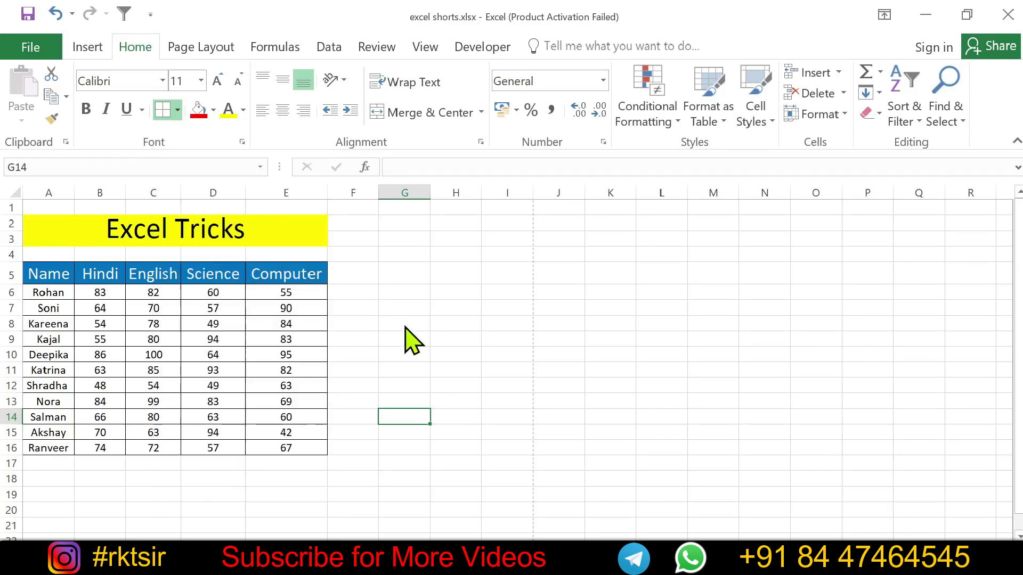
{"action": "left_click_drag", "start_coordinate": [39, 272], "coordinate": [296, 432]}
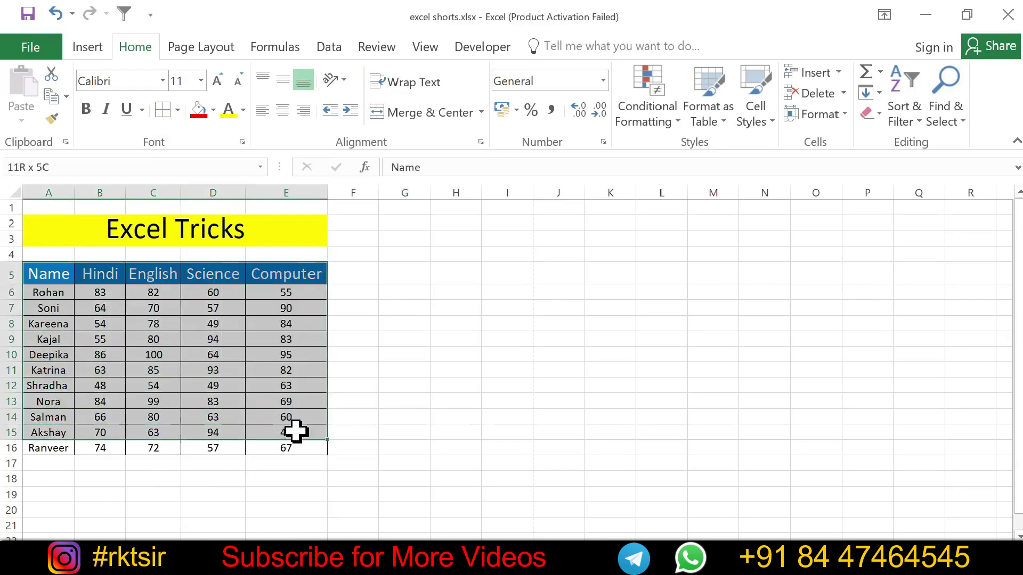
{"action": "left_click", "coordinate": [479, 469]}
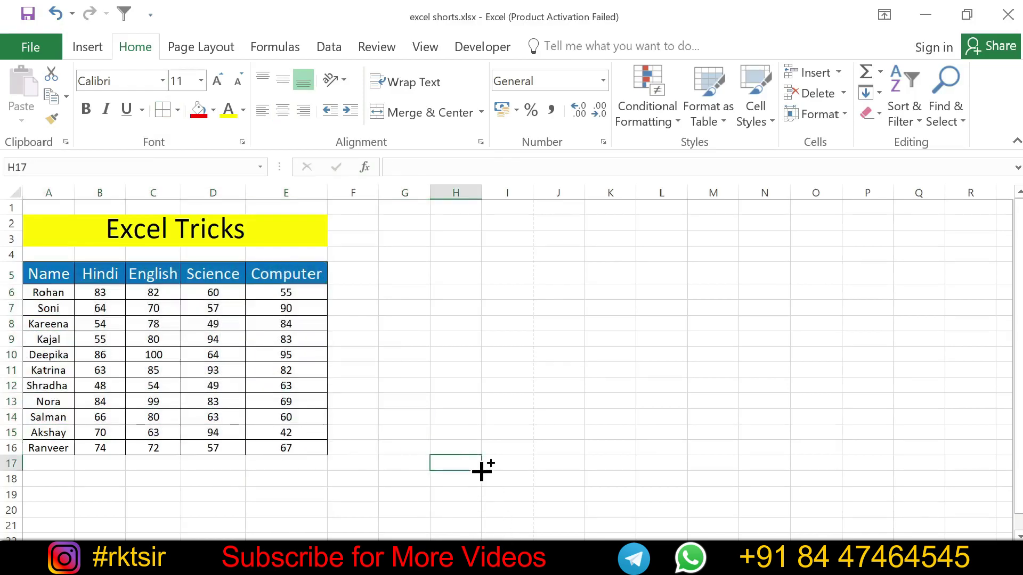
{"action": "key", "text": "ctrl+p"}
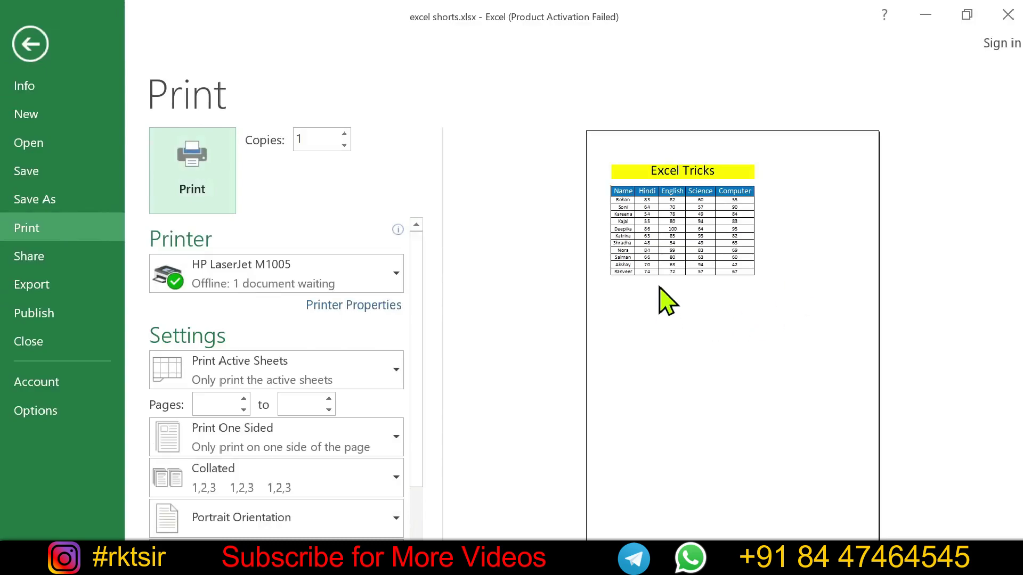
Remove all borders from A5:E16 with No Border and check the print preview.
{"action": "key", "text": "Escape"}
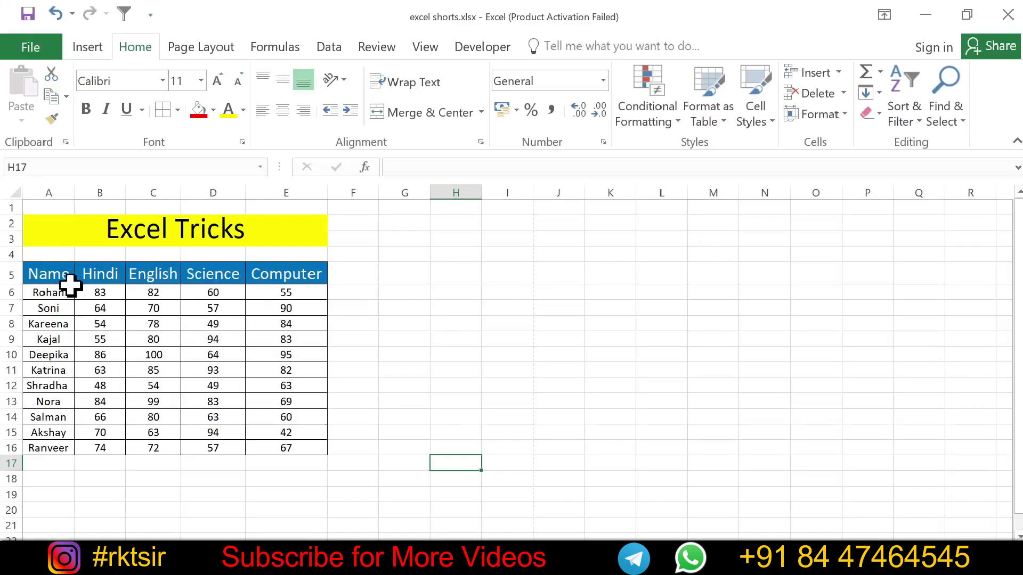
{"action": "left_click_drag", "start_coordinate": [59, 276], "coordinate": [295, 449]}
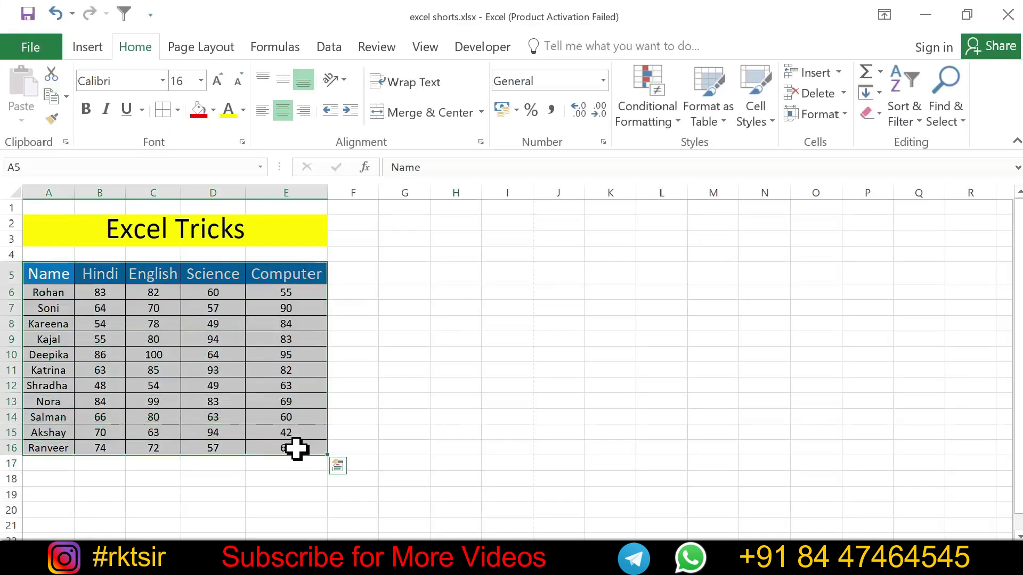
{"action": "key", "text": "alt"}
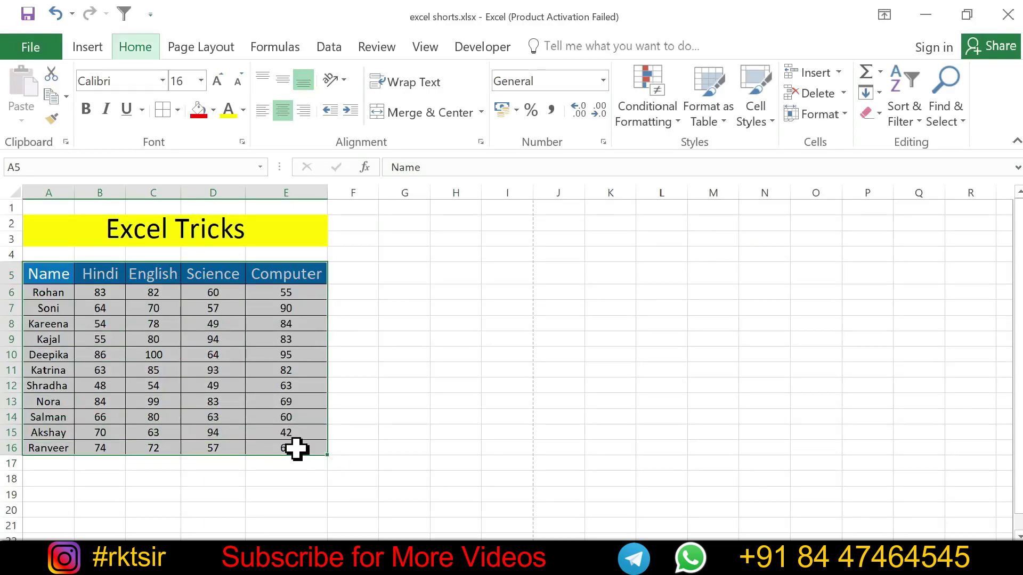
{"action": "key", "text": "h"}
{"action": "key", "text": "b"}
{"action": "key", "text": "n"}
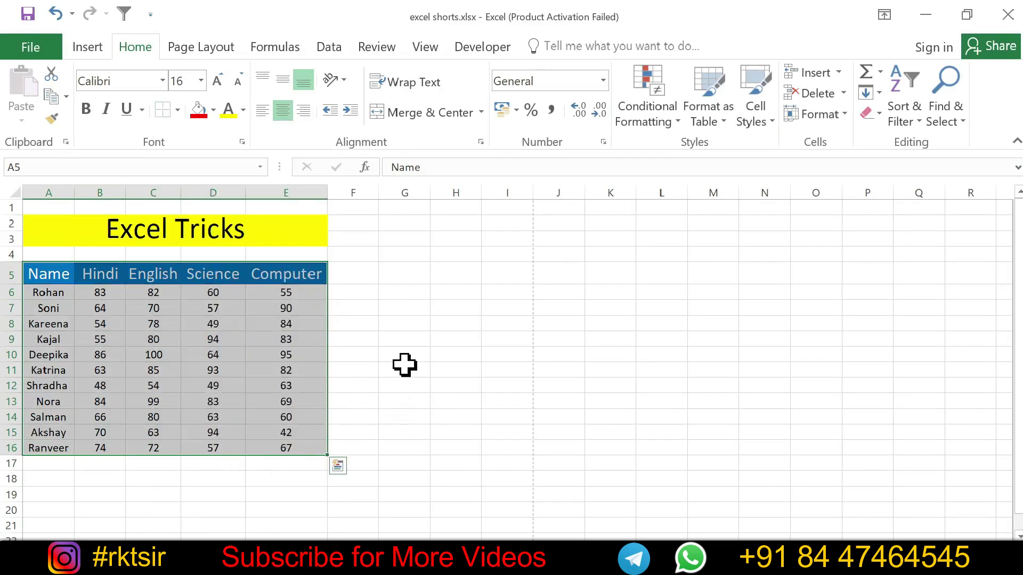
{"action": "key", "text": "ctrl+p"}
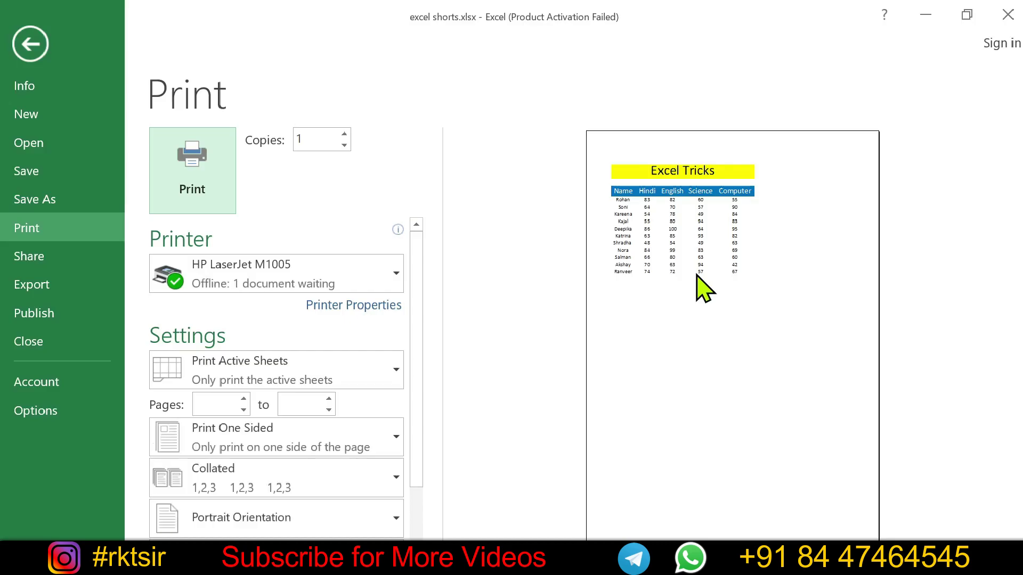
{"action": "key", "text": "Escape"}
Reapply All Borders to the whole marks table A5:E16.
{"action": "left_click", "coordinate": [53, 275]}
{"action": "left_click_drag", "start_coordinate": [53, 275], "coordinate": [306, 450]}
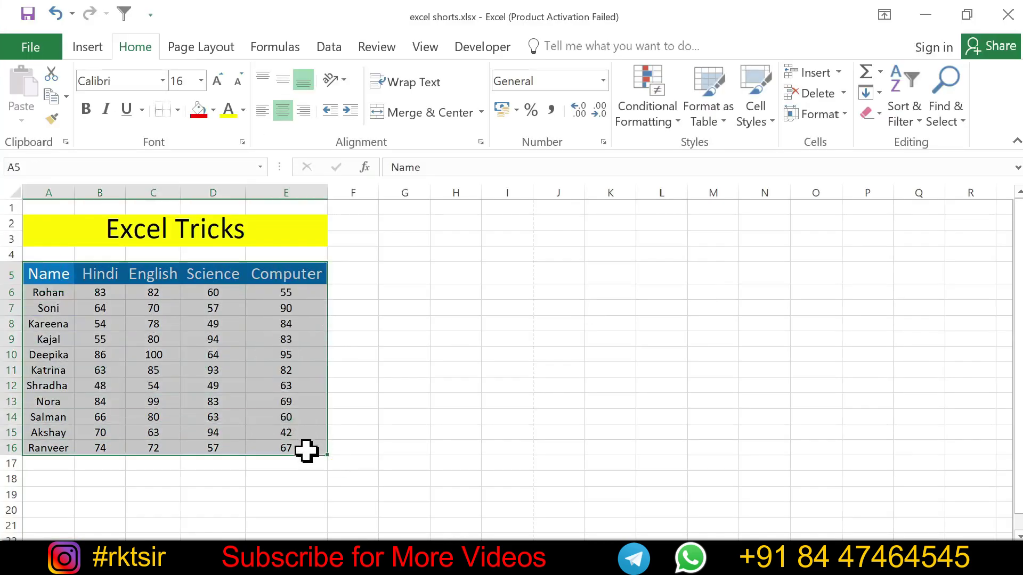
{"action": "key", "text": "alt"}
{"action": "key", "text": "h"}
{"action": "key", "text": "b"}
{"action": "key", "text": "a"}
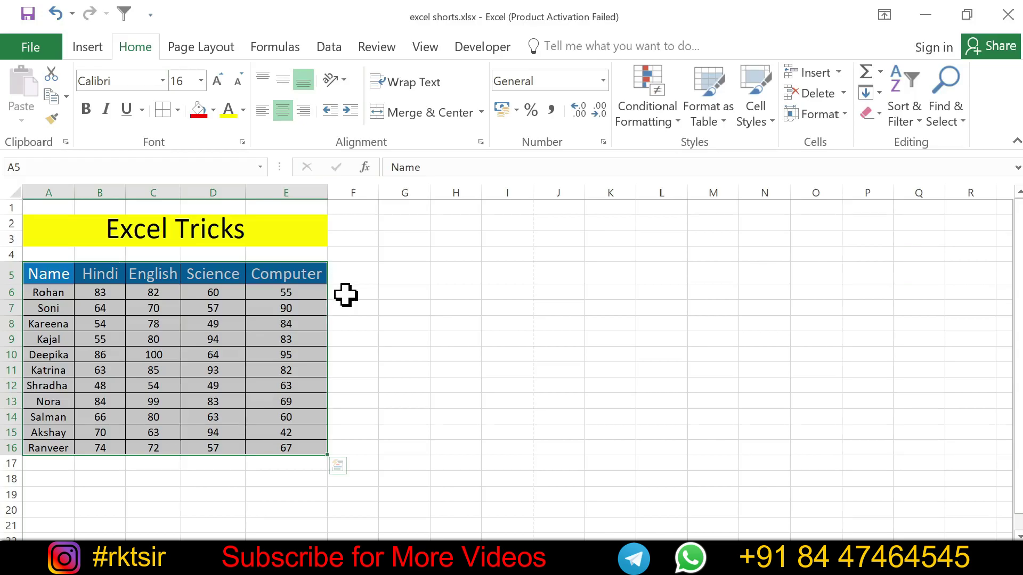
{"action": "left_click", "coordinate": [352, 278]}
Add the column heading 'total' in F5, correcting the misspelling.
{"action": "type", "text": "tot"}
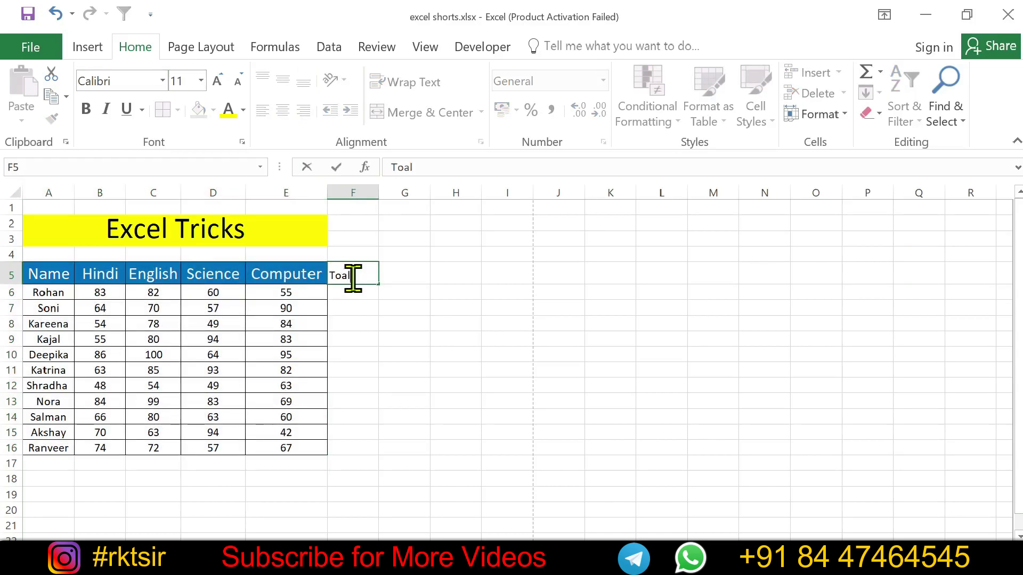
{"action": "key", "text": "Return"}
{"action": "left_click", "coordinate": [352, 278]}
{"action": "type", "text": "total"}
{"action": "key", "text": "Return"}
Build the first student's total in F6 by adding mark cells, giving 280.
{"action": "type", "text": "="}
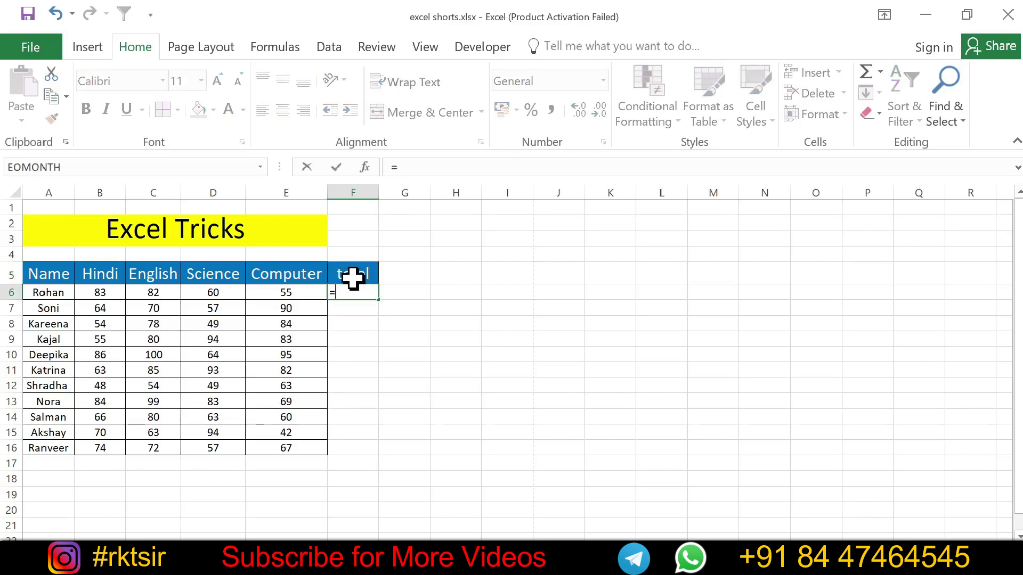
{"action": "left_click", "coordinate": [104, 292]}
{"action": "key", "text": "Left"}
{"action": "key", "text": "Left"}
{"action": "key", "text": "Left"}
{"action": "type", "text": "+"}
{"action": "key", "text": "Left"}
{"action": "key", "text": "Left"}
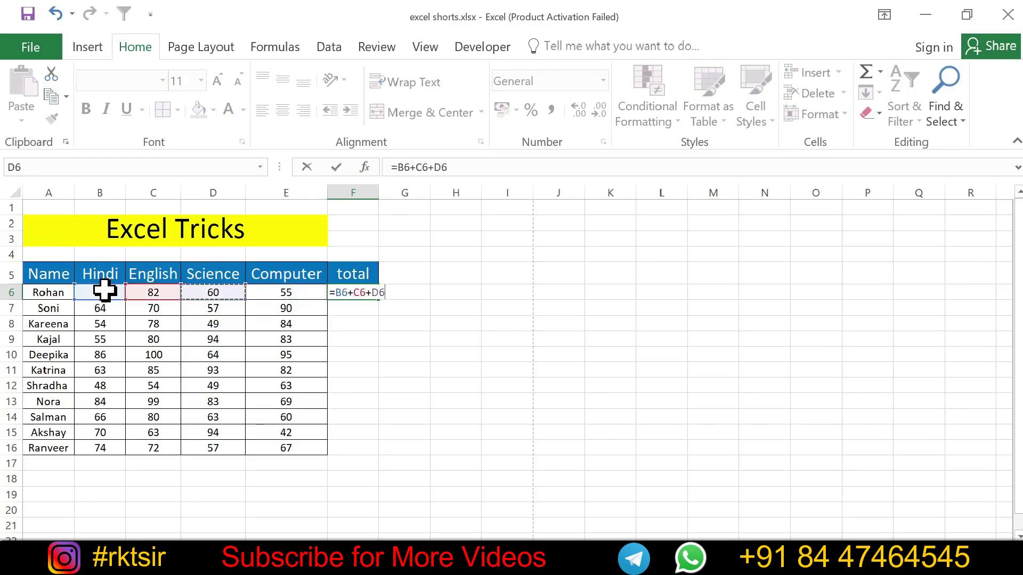
{"action": "key", "text": "shift+Up"}
{"action": "type", "text": "+"}
{"action": "key", "text": "Left"}
{"action": "key", "text": "ctrl+Return"}
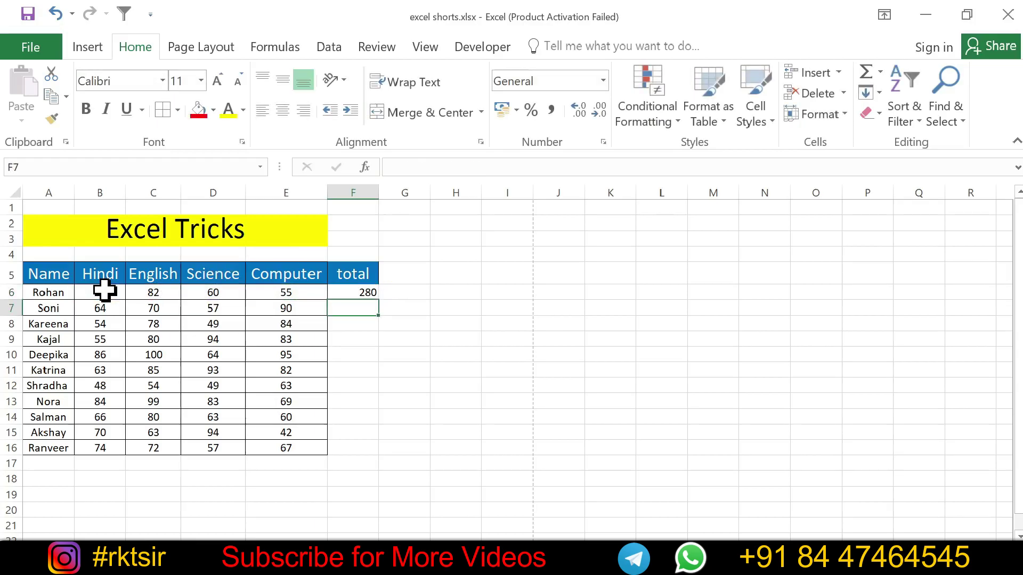
{"action": "key", "text": "Return"}
Total row 7 with =SUM(B7:E7) and row 8 with AutoSum (265).
{"action": "type", "text": "="}
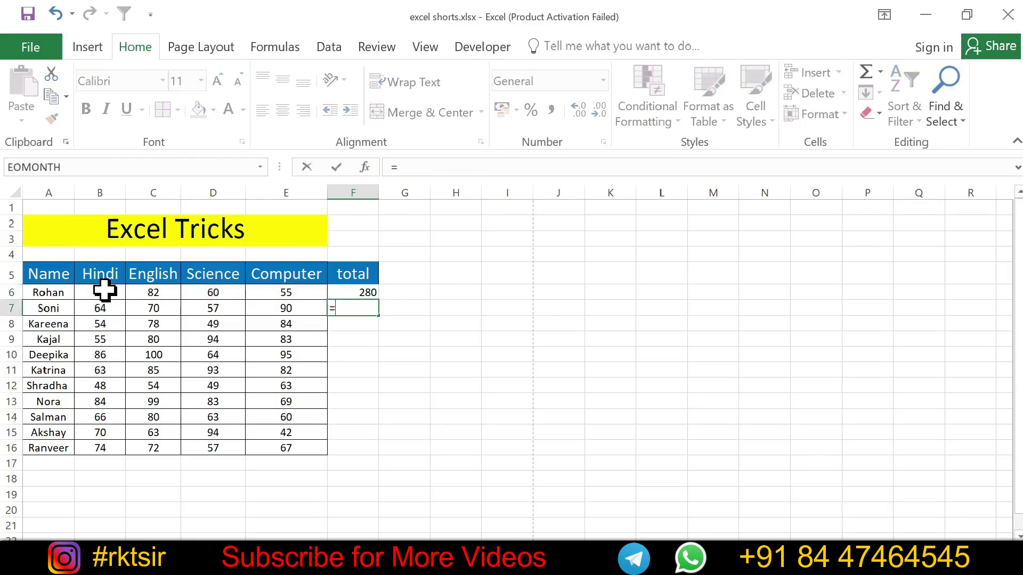
{"action": "type", "text": "sum("}
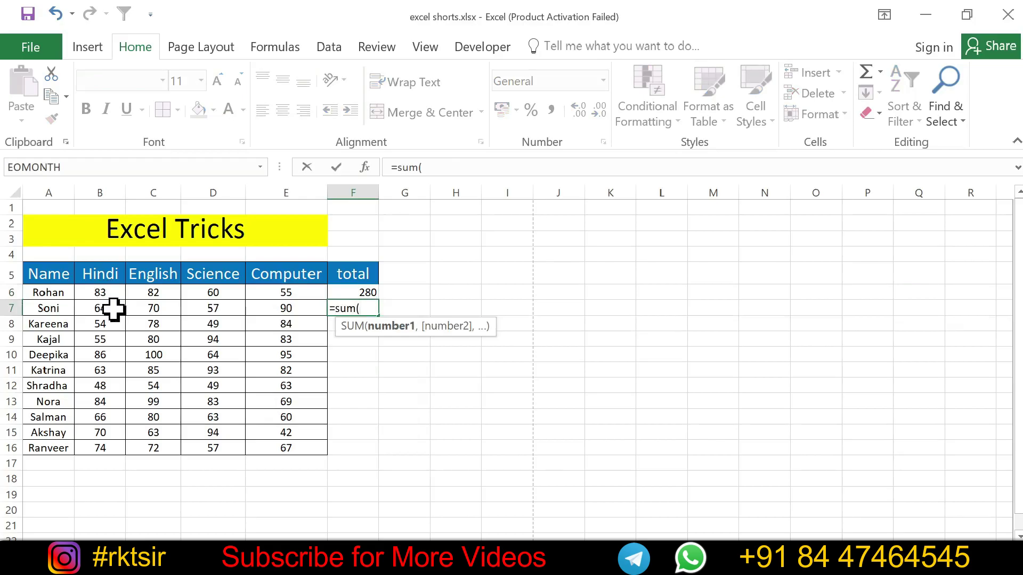
{"action": "left_click_drag", "start_coordinate": [100, 308], "coordinate": [294, 312]}
{"action": "type", "text": ")"}
{"action": "key", "text": "Return"}
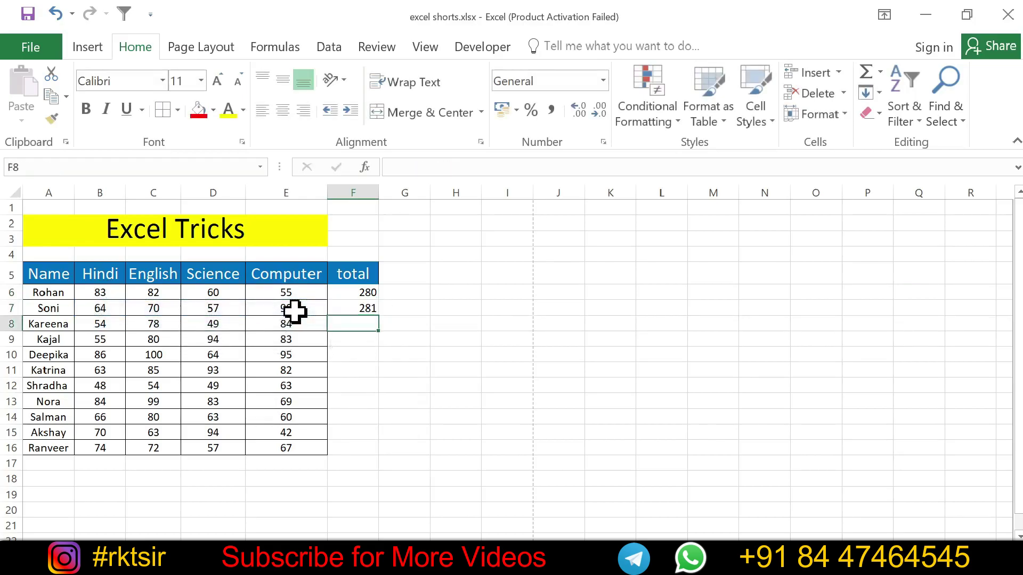
{"action": "key", "text": "alt+equal"}
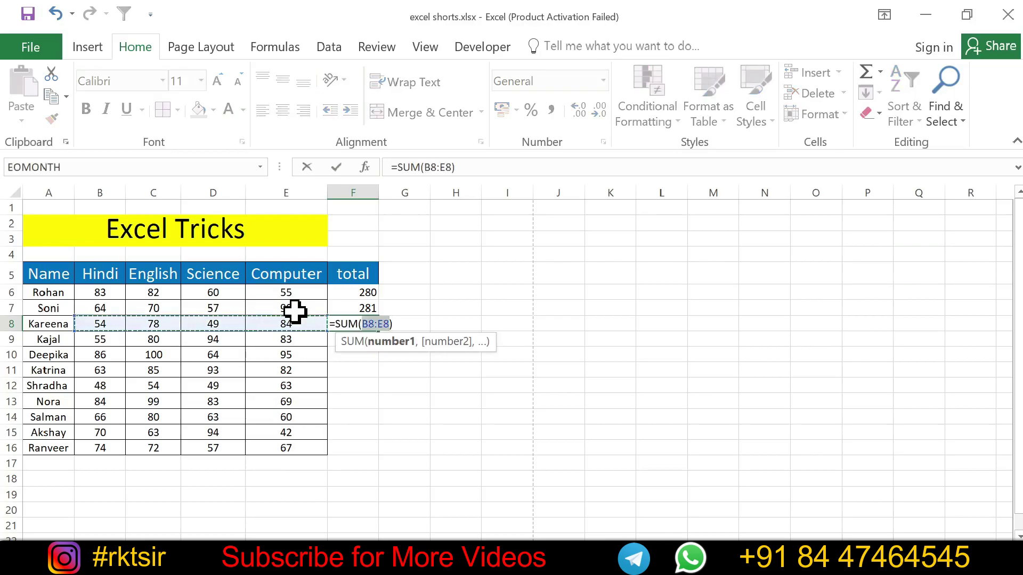
{"action": "key", "text": "Return"}
Try filling totals down, undo it, and clear the first two totals.
{"action": "key", "text": "Up"}
{"action": "key", "text": "Up"}
{"action": "key", "text": "Up"}
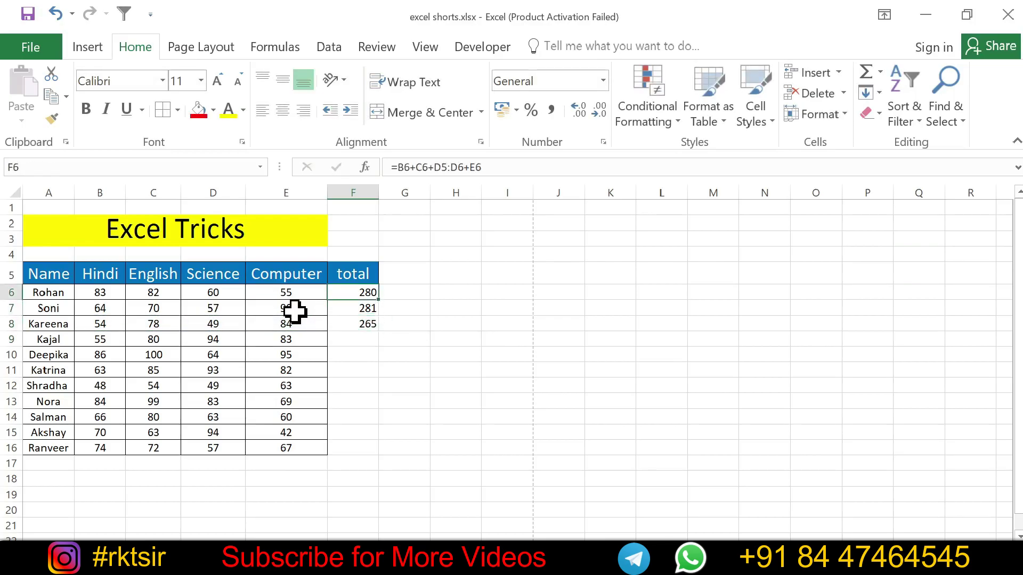
{"action": "key", "text": "shift+Down"}
{"action": "key", "text": "shift+Down"}
{"action": "key", "text": "shift+Down"}
{"action": "key", "text": "shift+Down"}
{"action": "key", "text": "shift+Down"}
{"action": "key", "text": "shift+Down"}
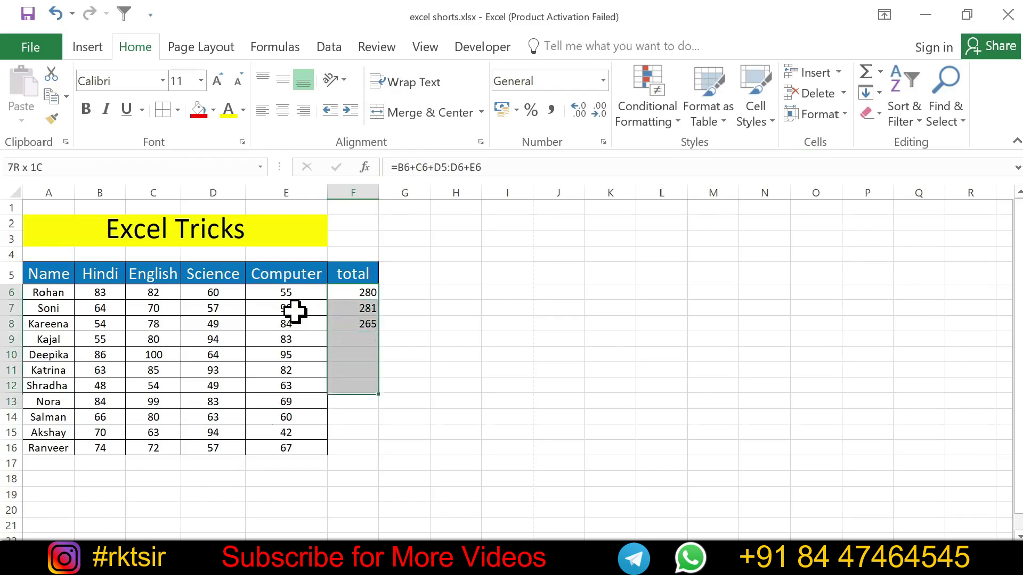
{"action": "key", "text": "shift+Down"}
{"action": "key", "text": "shift+Down"}
{"action": "key", "text": "shift+Down"}
{"action": "key", "text": "shift+Down"}
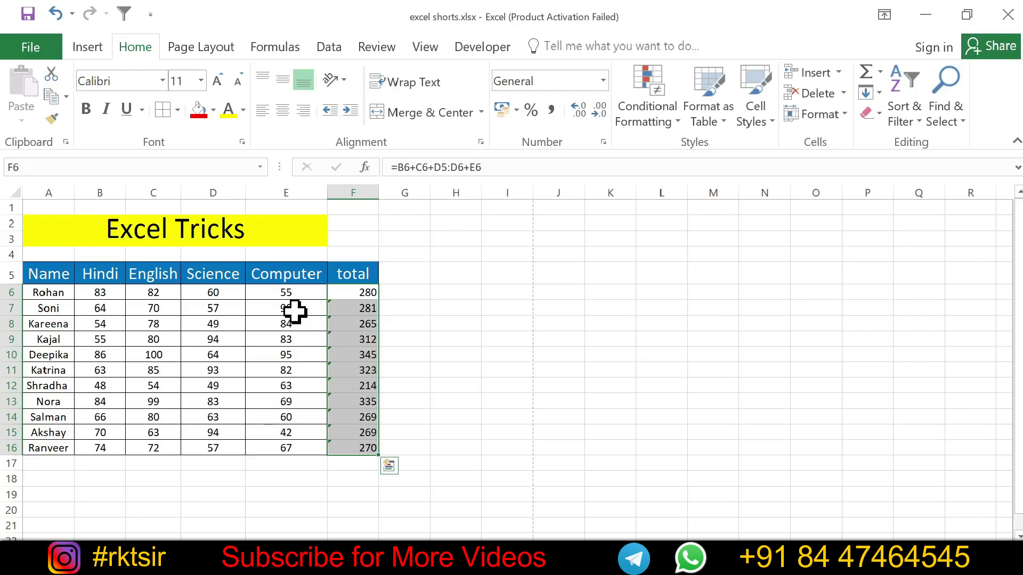
{"action": "key", "text": "ctrl+z"}
{"action": "key", "text": "Up"}
{"action": "key", "text": "Up"}
{"action": "key", "text": "shift+Down"}
{"action": "key", "text": "ctrl+d"}
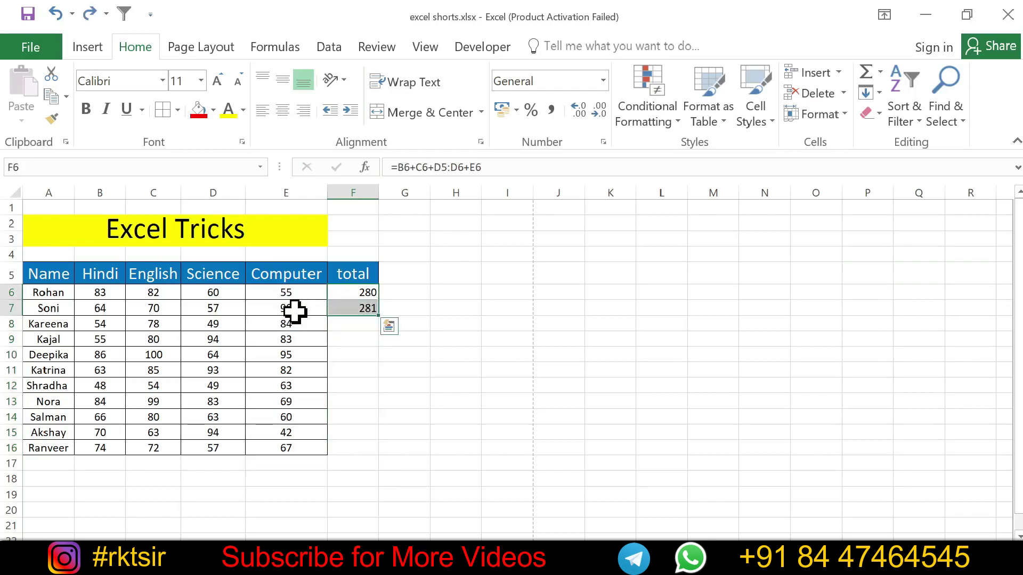
{"action": "key", "text": "Delete"}
{"action": "key", "text": "Up"}
{"action": "key", "text": "Down"}
AutoSum row 6 (280) and fill the SUM formula down F6:F16.
{"action": "key", "text": "alt+equal"}
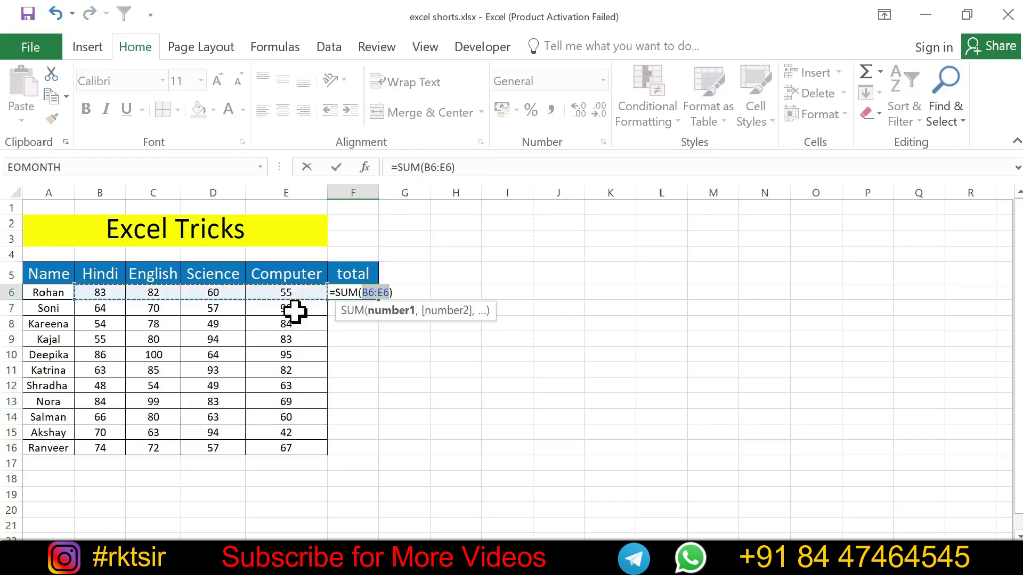
{"action": "key", "text": "Return"}
{"action": "key", "text": "Up"}
{"action": "key", "text": "shift+Down"}
{"action": "key", "text": "shift+Down"}
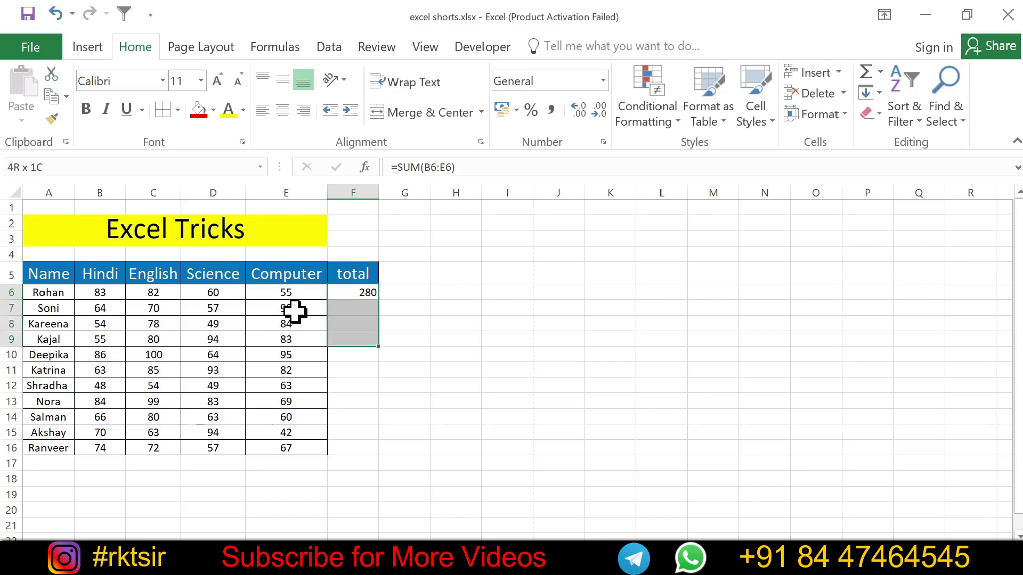
{"action": "key", "text": "shift+Down"}
{"action": "key", "text": "shift+Down"}
{"action": "key", "text": "shift+Down"}
{"action": "key", "text": "shift+Down"}
{"action": "key", "text": "shift+Down"}
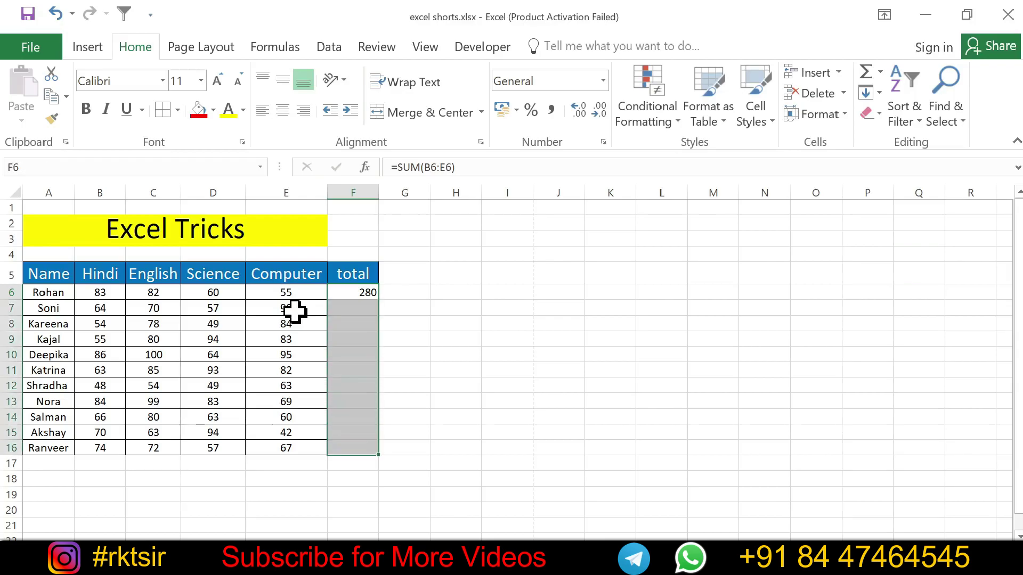
{"action": "key", "text": "ctrl+d"}
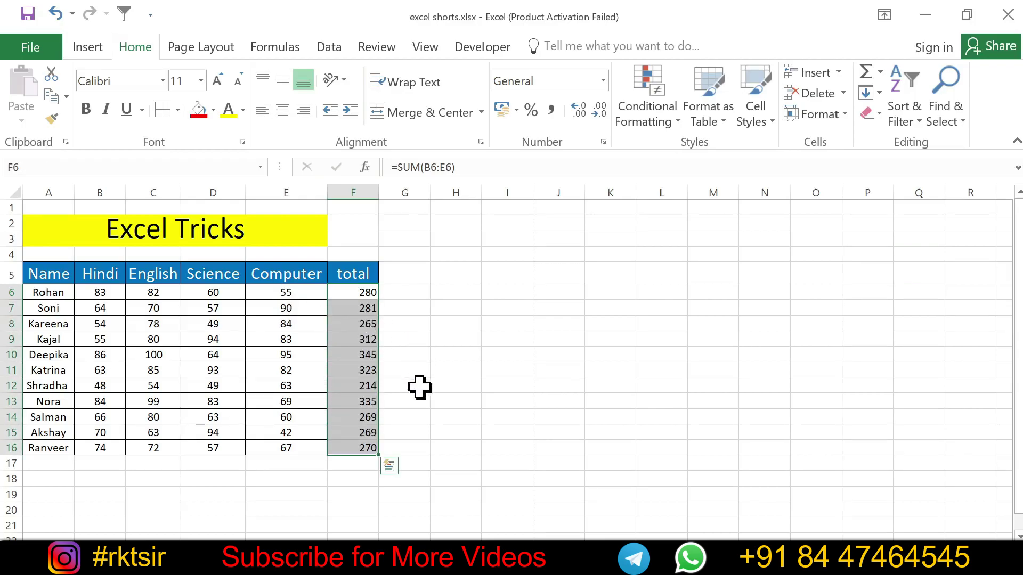
Put the grand total 3163 in F17 with AutoSum.
{"action": "left_click", "coordinate": [349, 463]}
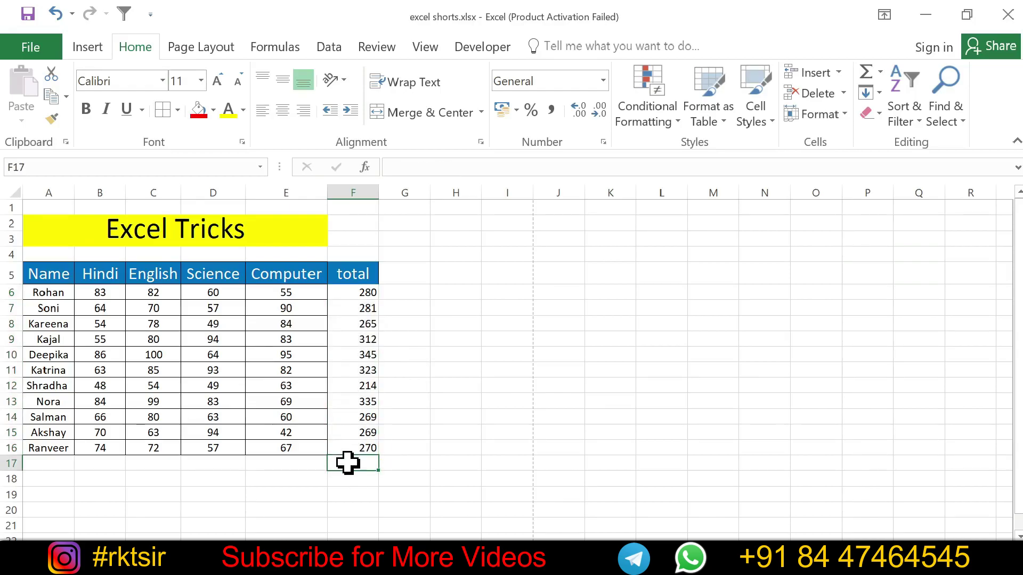
{"action": "key", "text": "alt+equal"}
{"action": "key", "text": "Return"}
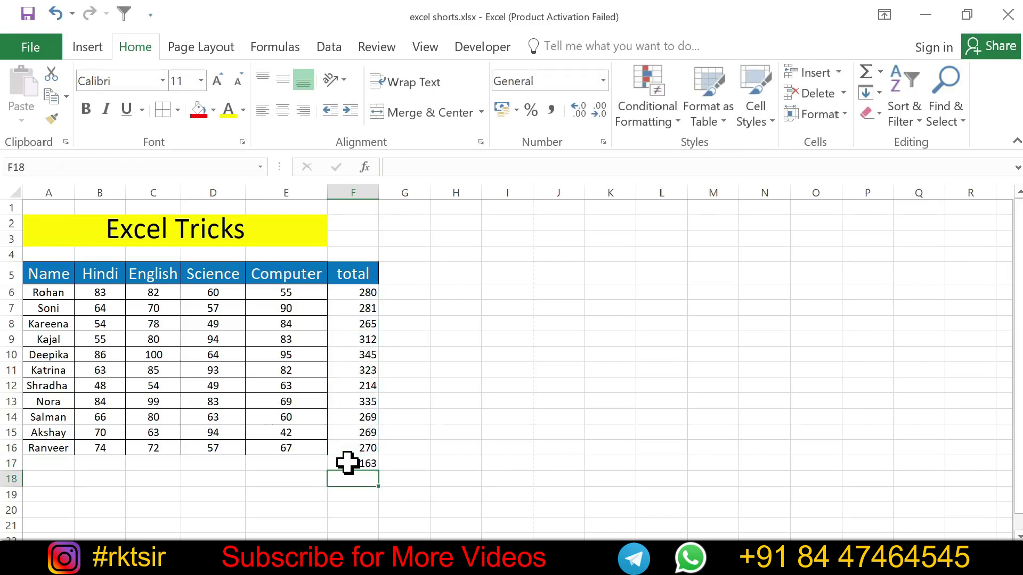
{"action": "left_click", "coordinate": [142, 356]}
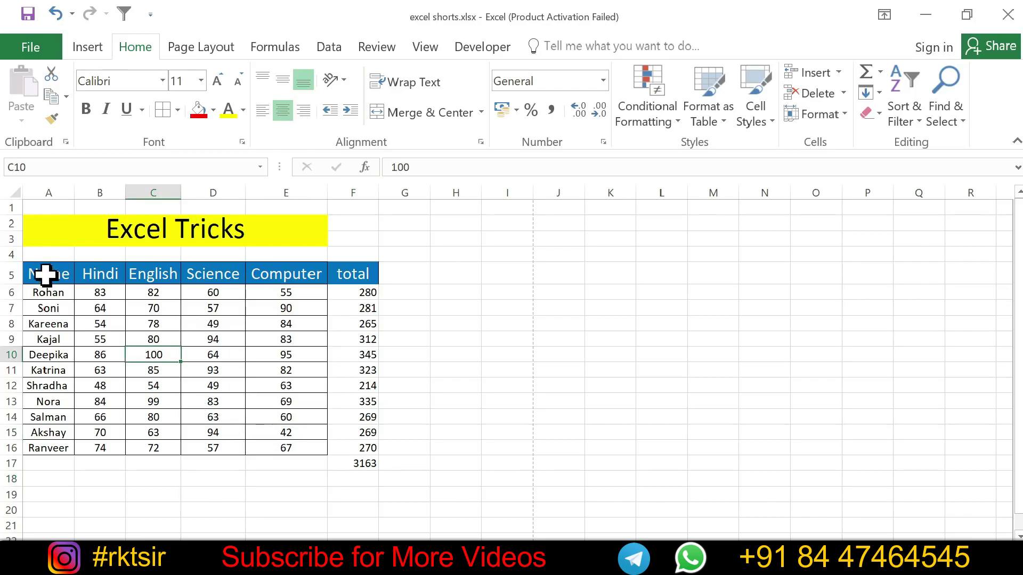
Turn on AutoFilter for the headers and filter Name to show only the row 7 student.
{"action": "left_click_drag", "start_coordinate": [45, 274], "coordinate": [48, 273]}
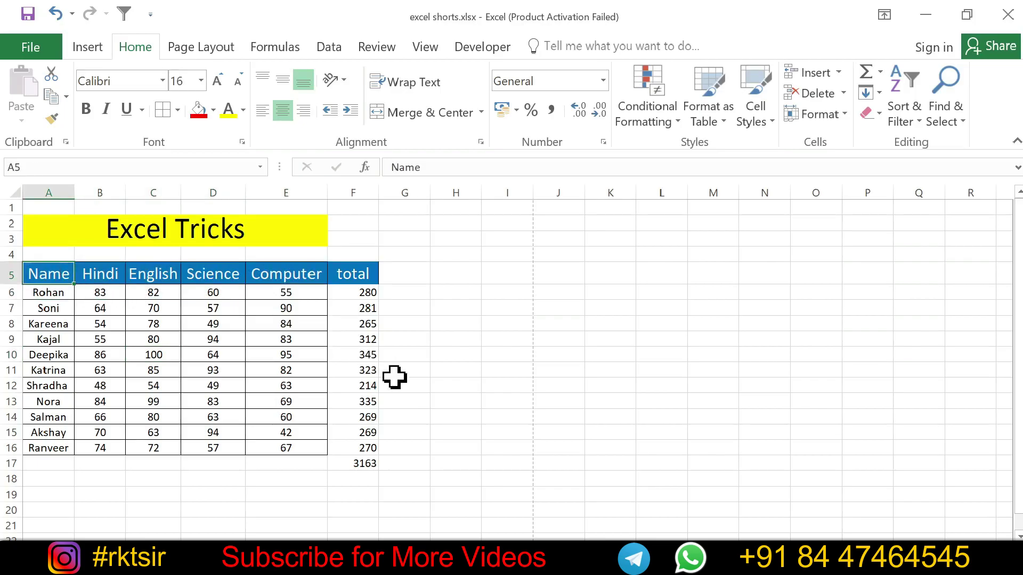
{"action": "key", "text": "ctrl+shift+l"}
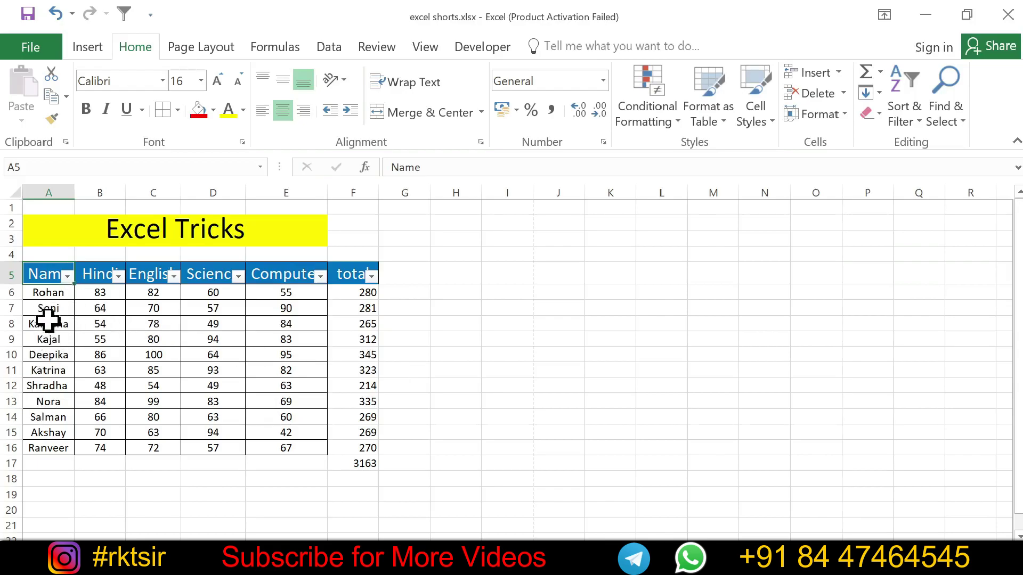
{"action": "left_click", "coordinate": [67, 276]}
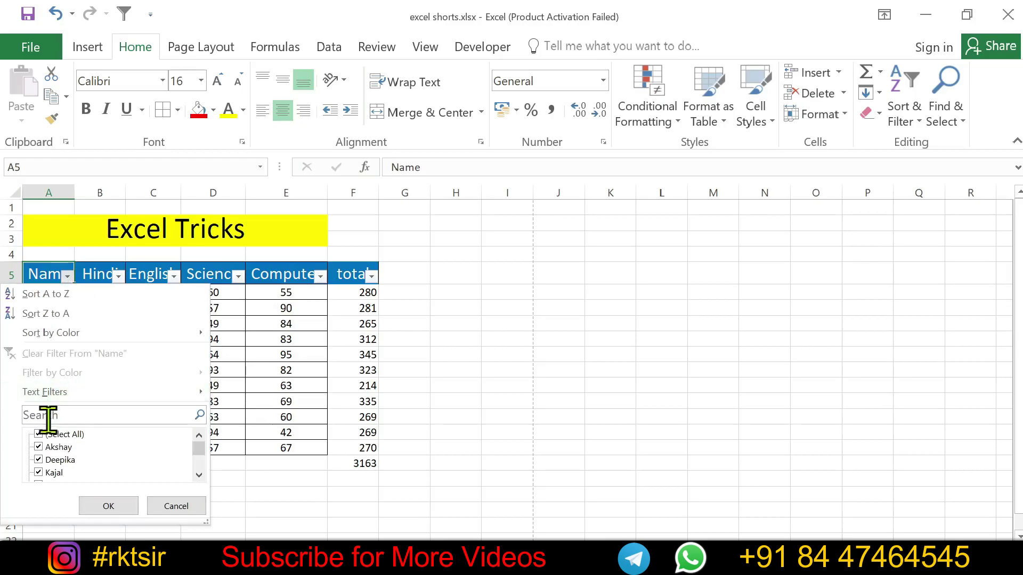
{"action": "left_click", "coordinate": [43, 435]}
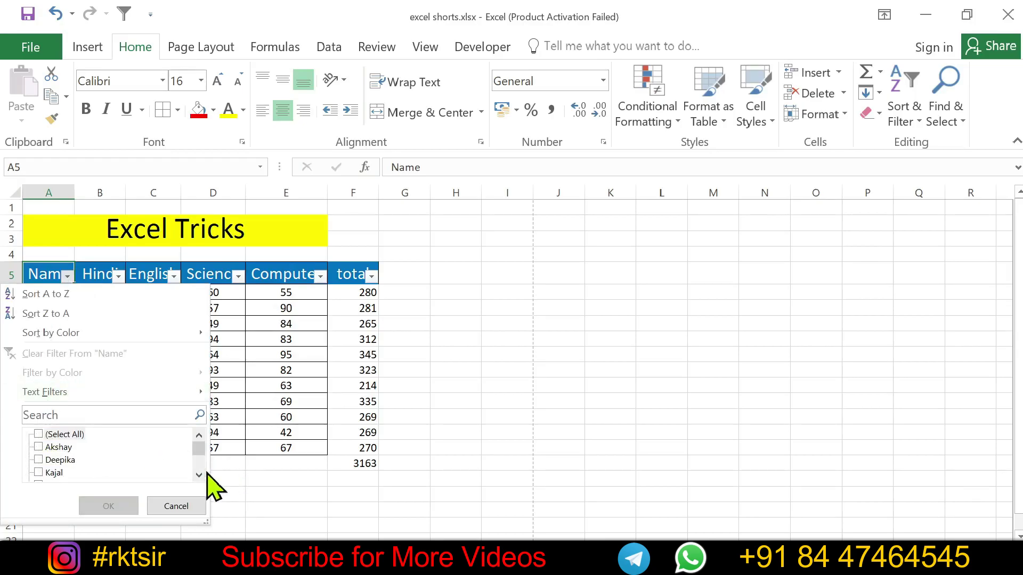
{"action": "left_click", "coordinate": [199, 474]}
{"action": "left_click", "coordinate": [199, 474]}
{"action": "left_click", "coordinate": [198, 475]}
{"action": "left_click", "coordinate": [198, 475]}
{"action": "left_click", "coordinate": [199, 474]}
{"action": "left_click", "coordinate": [198, 474]}
{"action": "left_click", "coordinate": [199, 474]}
{"action": "left_click", "coordinate": [199, 475]}
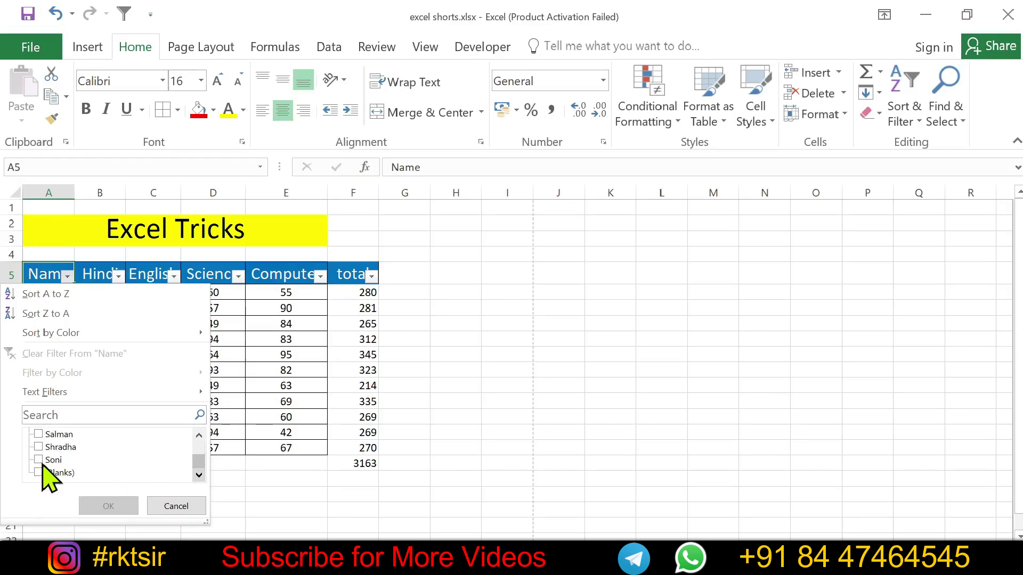
{"action": "left_click", "coordinate": [38, 459]}
{"action": "left_click", "coordinate": [109, 506]}
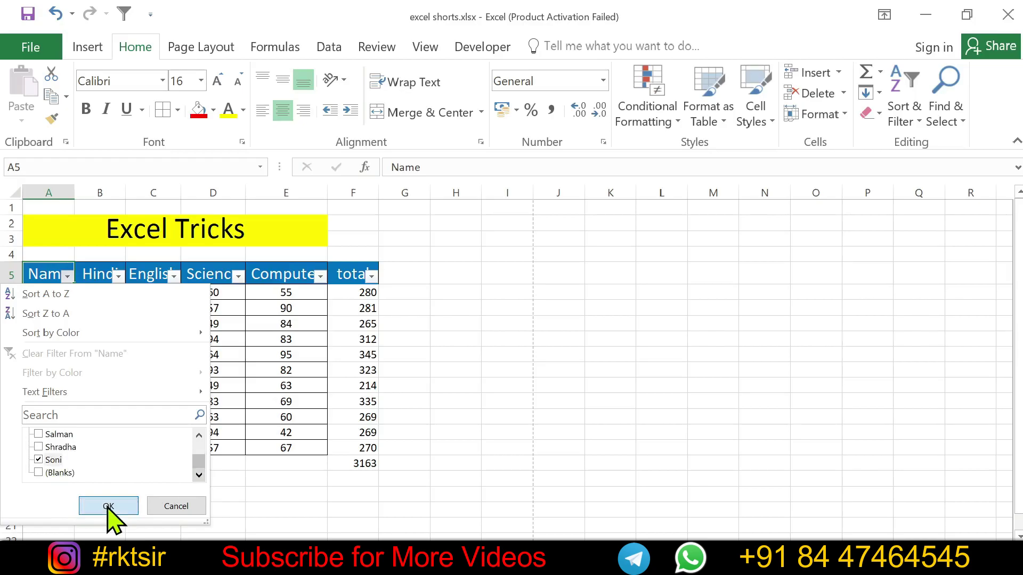
Add the row 15 student to the Name filter, then re-check all names.
{"action": "left_click", "coordinate": [67, 275]}
{"action": "left_click", "coordinate": [39, 447]}
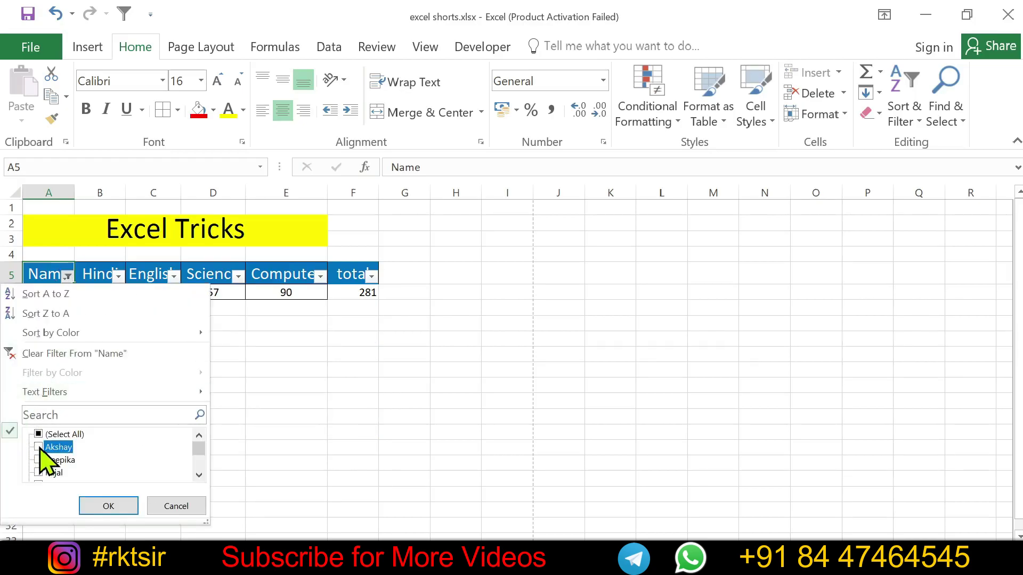
{"action": "left_click", "coordinate": [109, 506]}
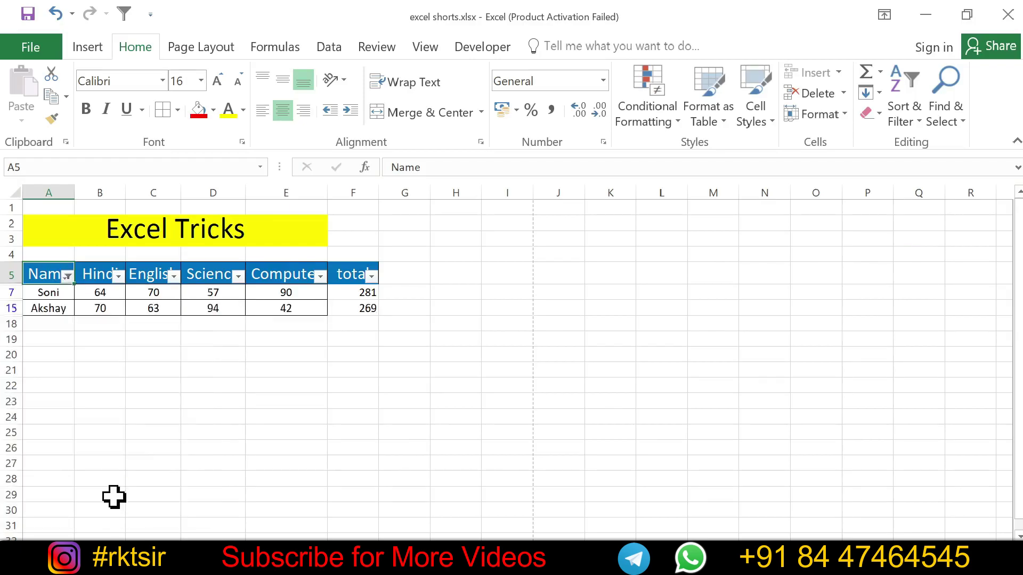
{"action": "left_click", "coordinate": [67, 275]}
{"action": "left_click", "coordinate": [42, 435]}
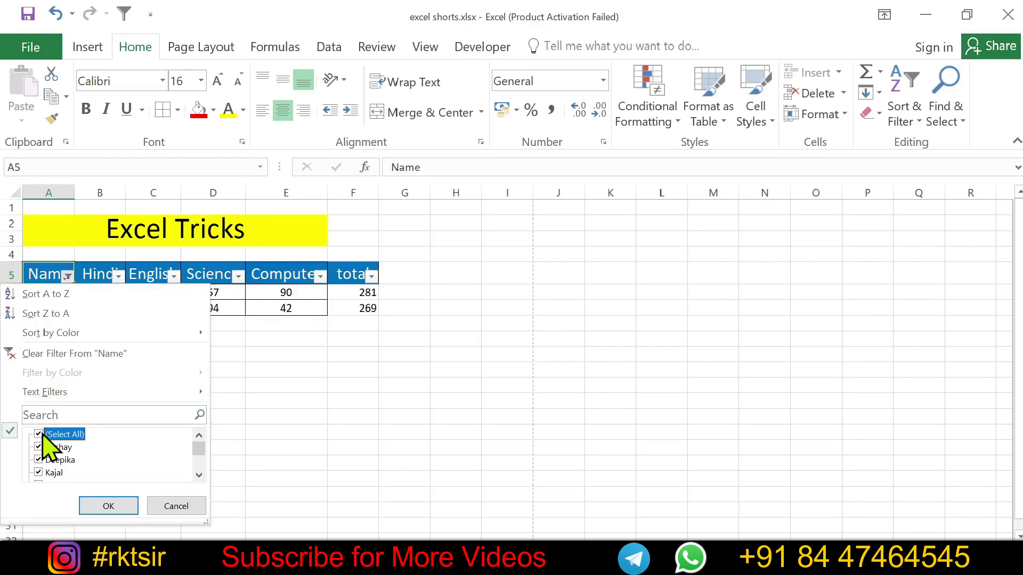
{"action": "left_click", "coordinate": [108, 506]}
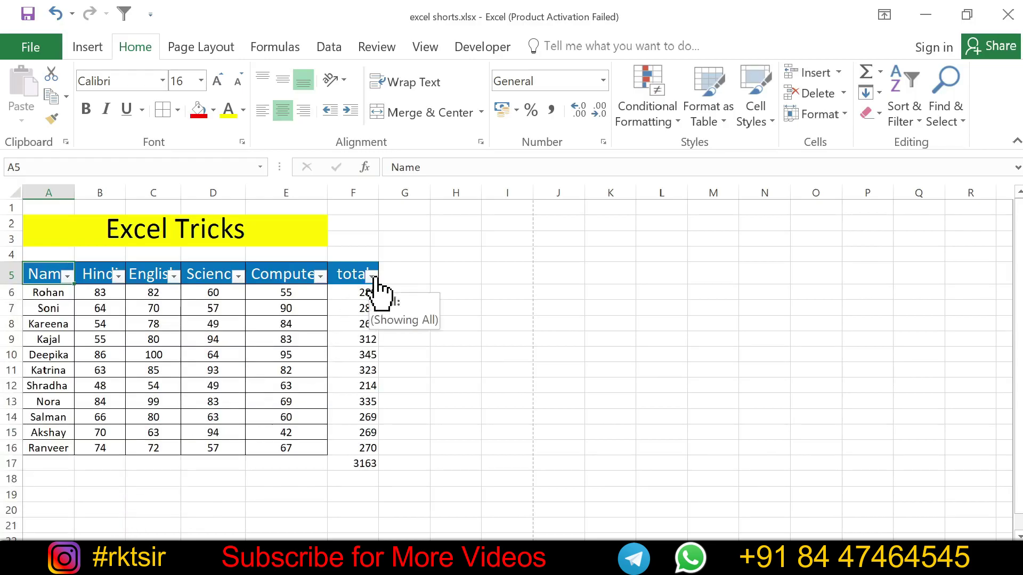
Filter the Computer column to show only rows scoring 95.
{"action": "left_click", "coordinate": [320, 276]}
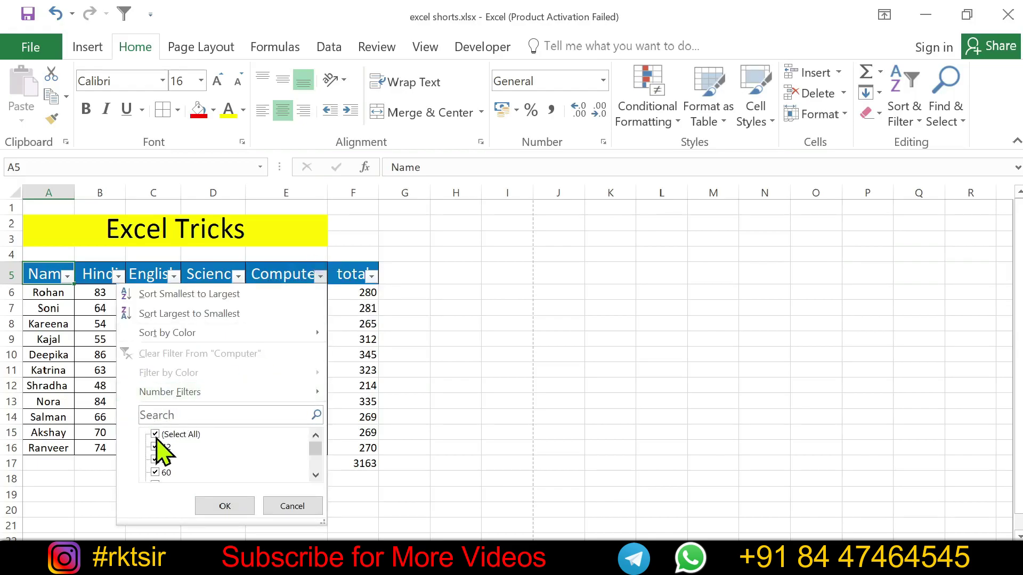
{"action": "left_click", "coordinate": [155, 434]}
{"action": "left_click_drag", "start_coordinate": [316, 449], "coordinate": [317, 481]}
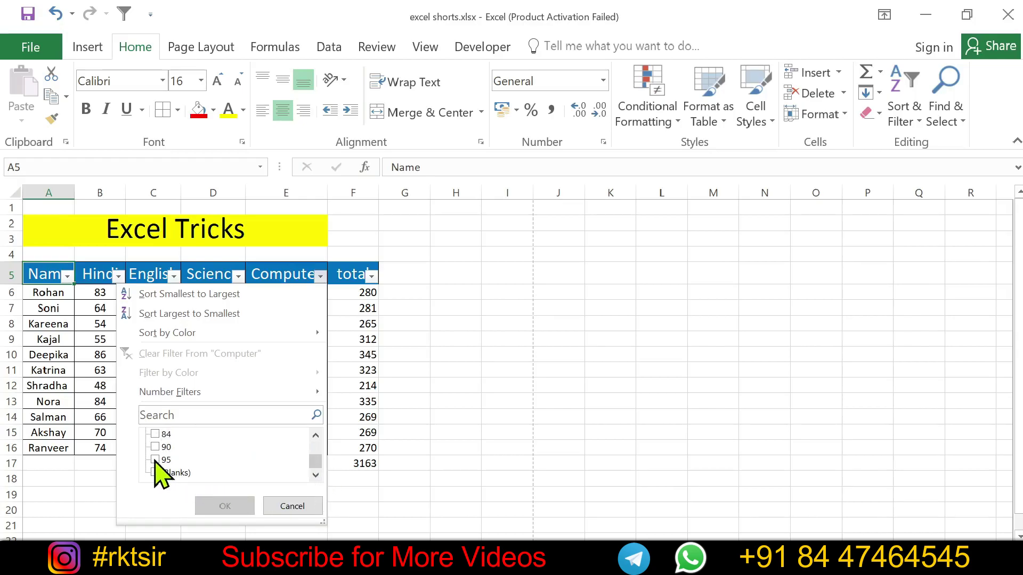
{"action": "left_click", "coordinate": [155, 460]}
{"action": "left_click", "coordinate": [223, 509]}
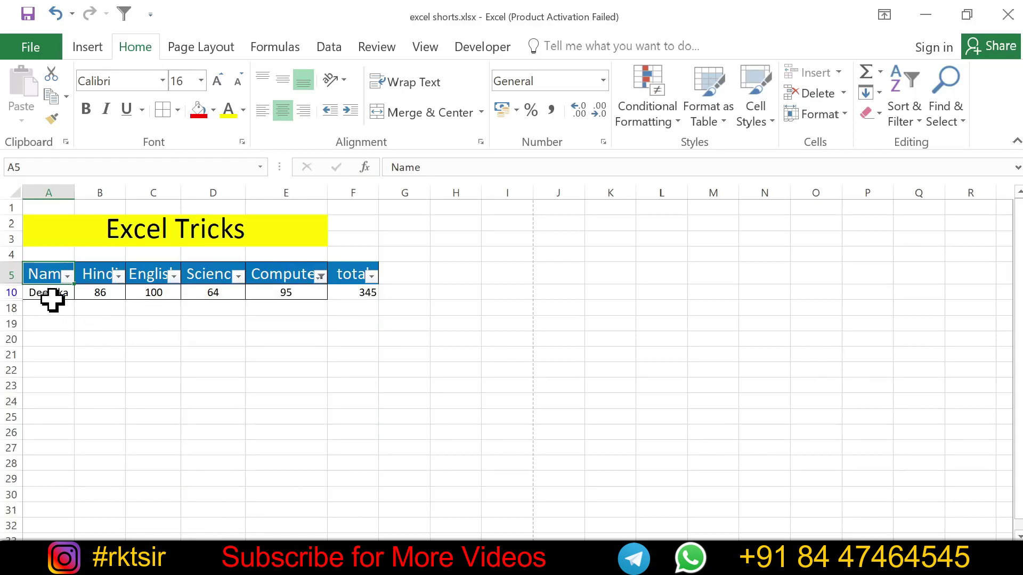
Re-check all Computer values and switch AutoFilter off with Ctrl+Shift+L.
{"action": "left_click", "coordinate": [320, 276]}
{"action": "left_click", "coordinate": [155, 434]}
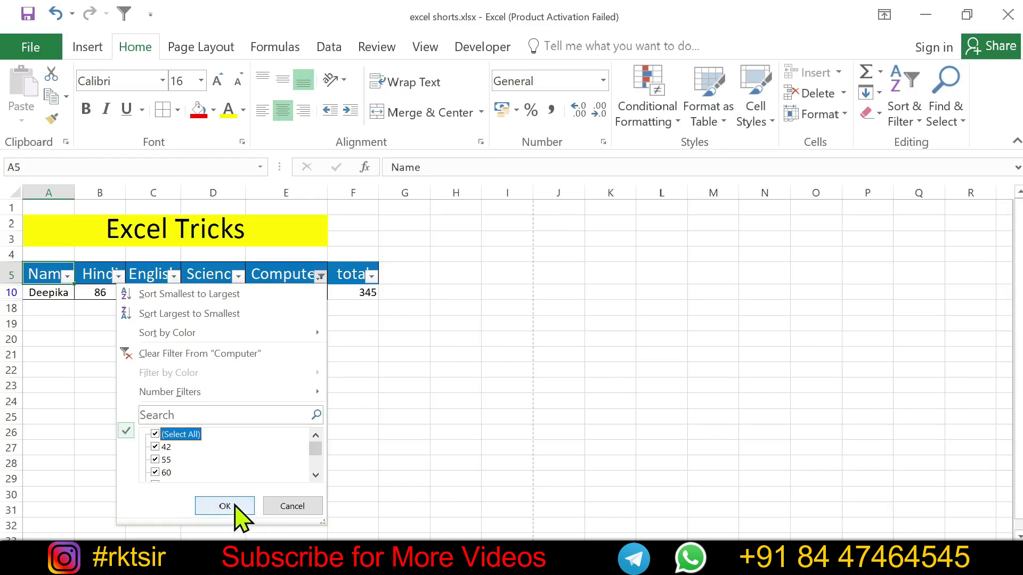
{"action": "left_click", "coordinate": [235, 506]}
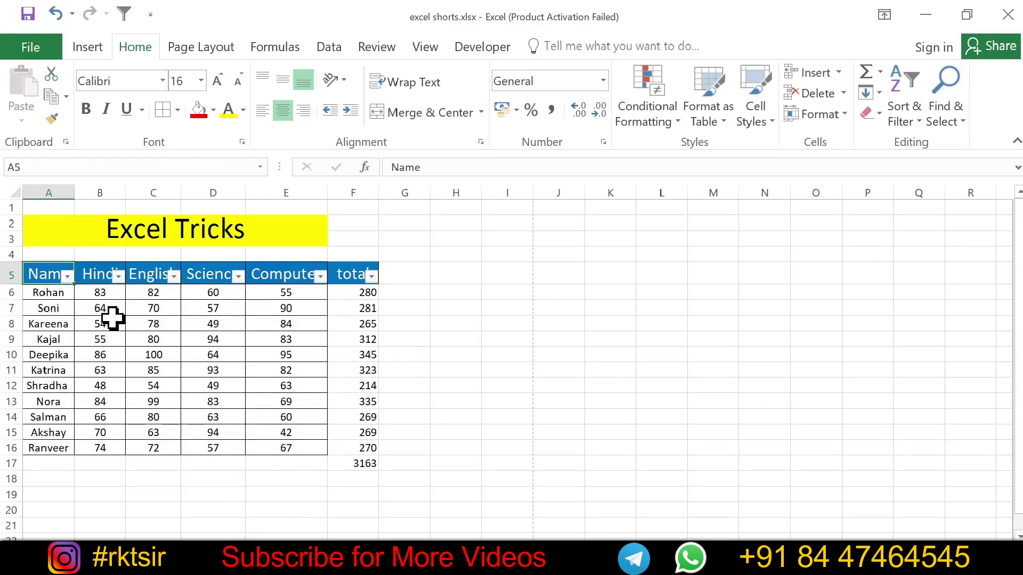
{"action": "key", "text": "ctrl+shift+l"}
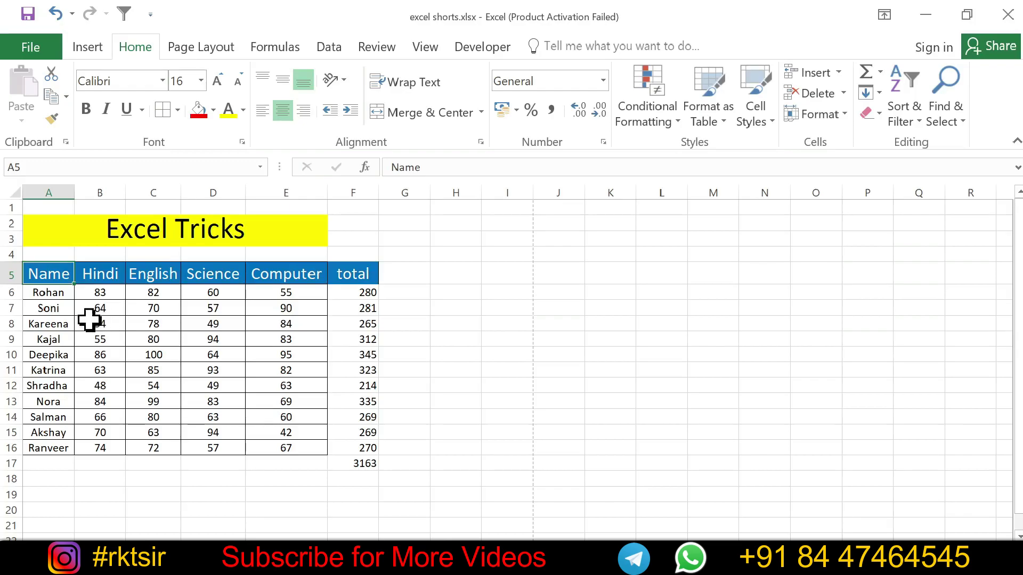
{"action": "left_click", "coordinate": [464, 277]}
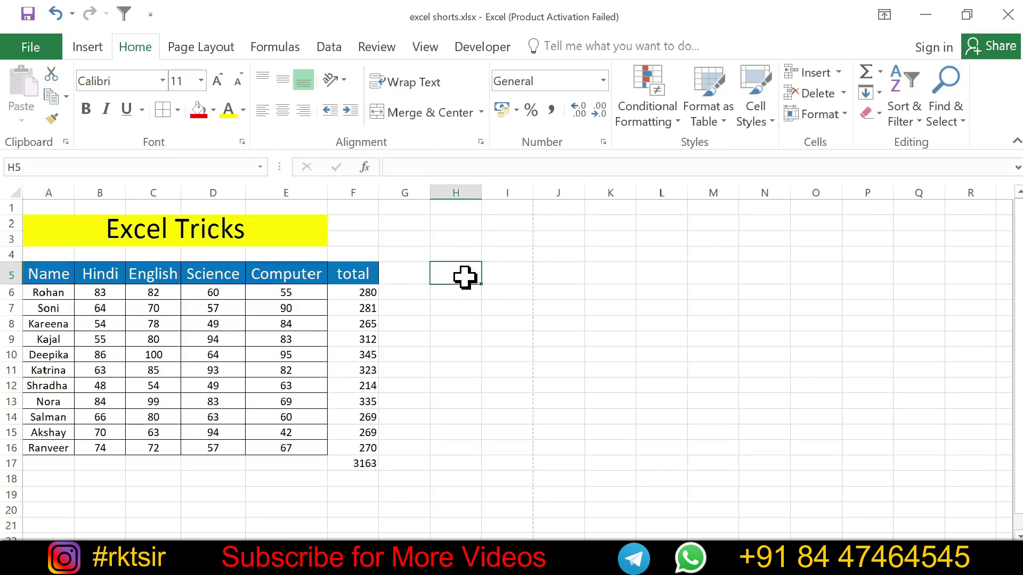
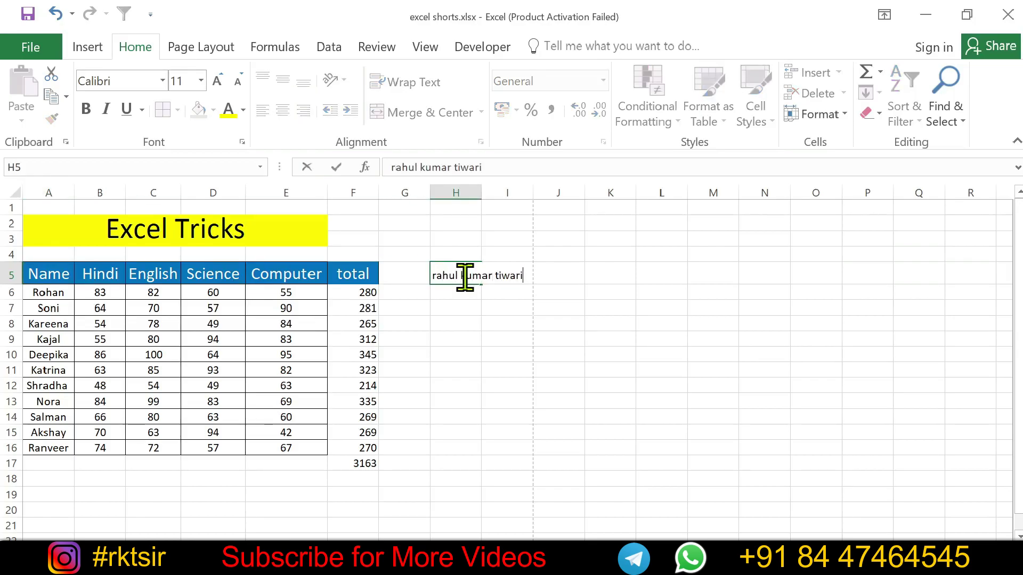
Enter a person's full name as a heading in H5 and 'marks' in I5.
{"action": "key", "text": "Return"}
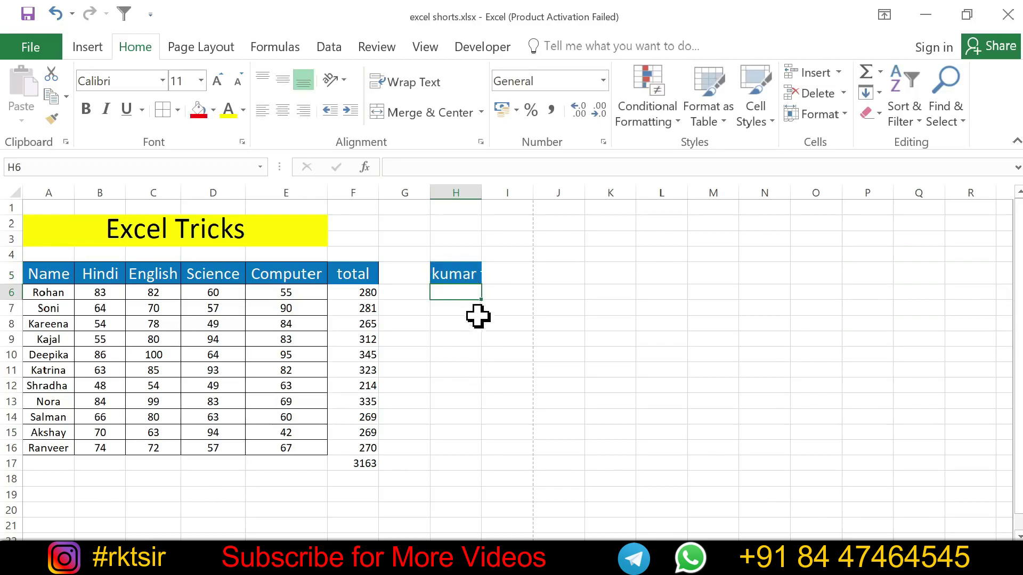
{"action": "left_click", "coordinate": [506, 271]}
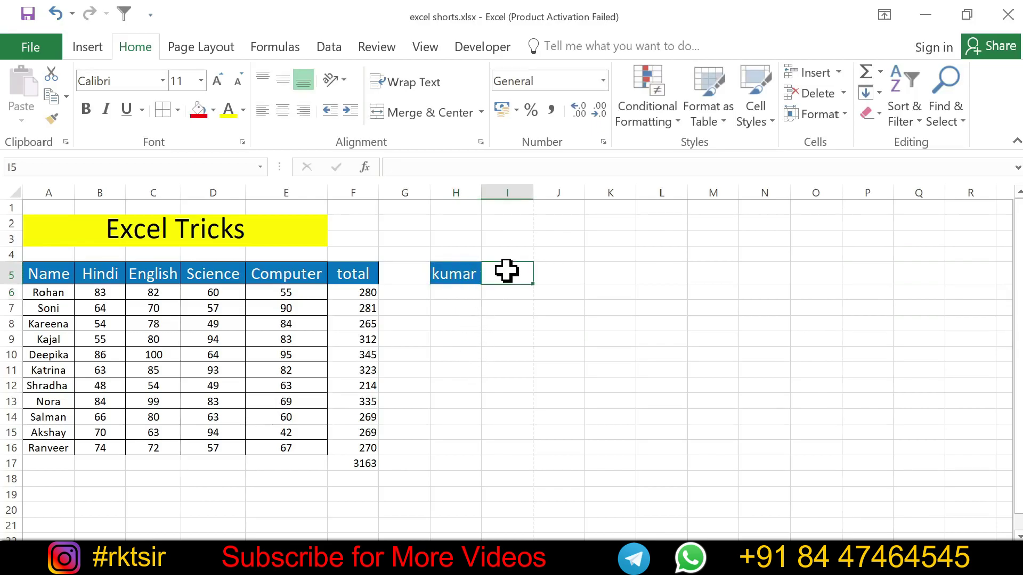
{"action": "type", "text": "ma"}
{"action": "key", "text": "Return"}
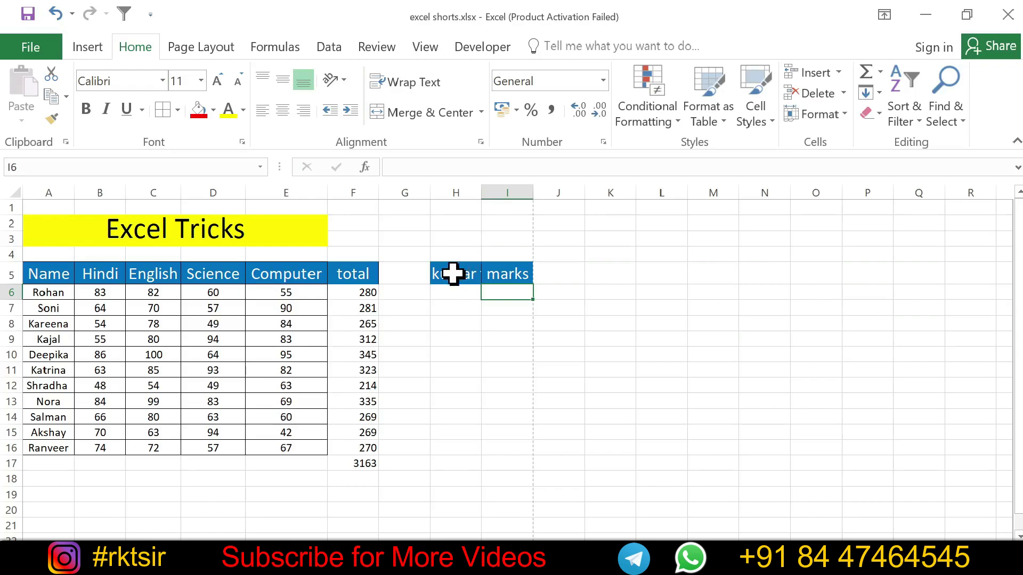
Autofit column H to the full name, then undo the width change.
{"action": "left_click", "coordinate": [453, 274]}
{"action": "key", "text": "alt"}
{"action": "key", "text": "h"}
{"action": "key", "text": "o"}
{"action": "key", "text": "i"}
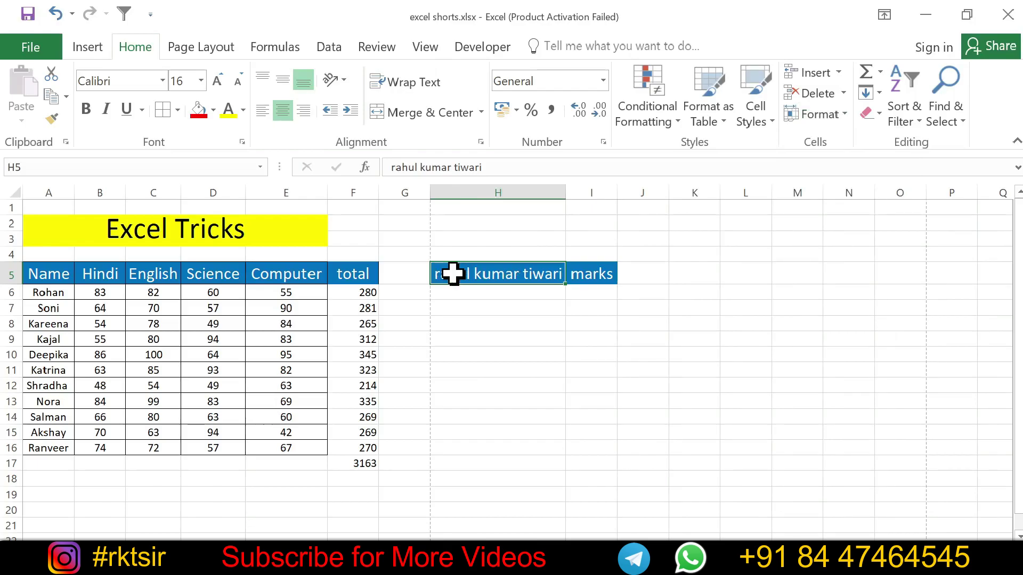
{"action": "key", "text": "ctrl+z"}
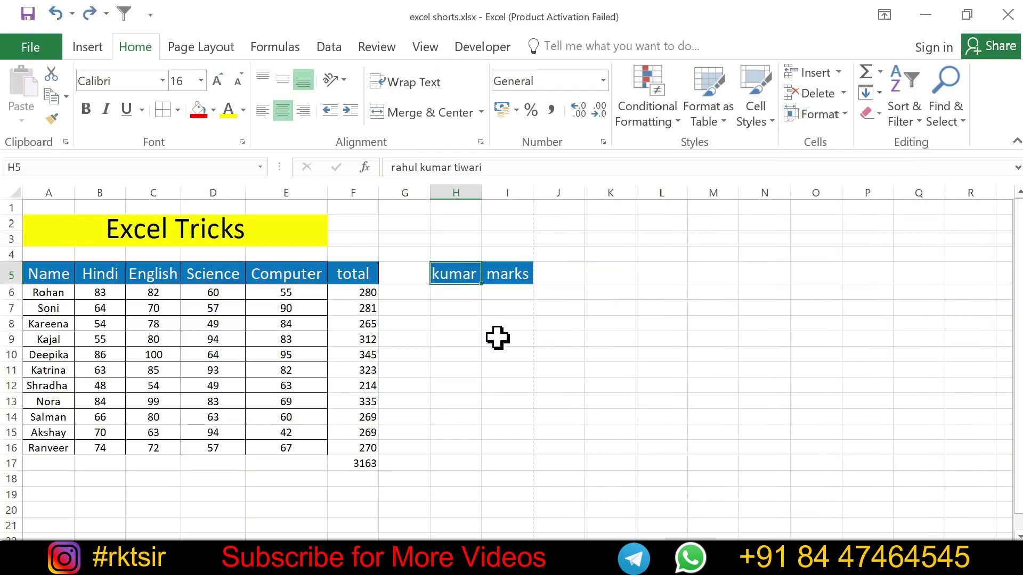
{"action": "key", "text": "alt"}
{"action": "key", "text": "h"}
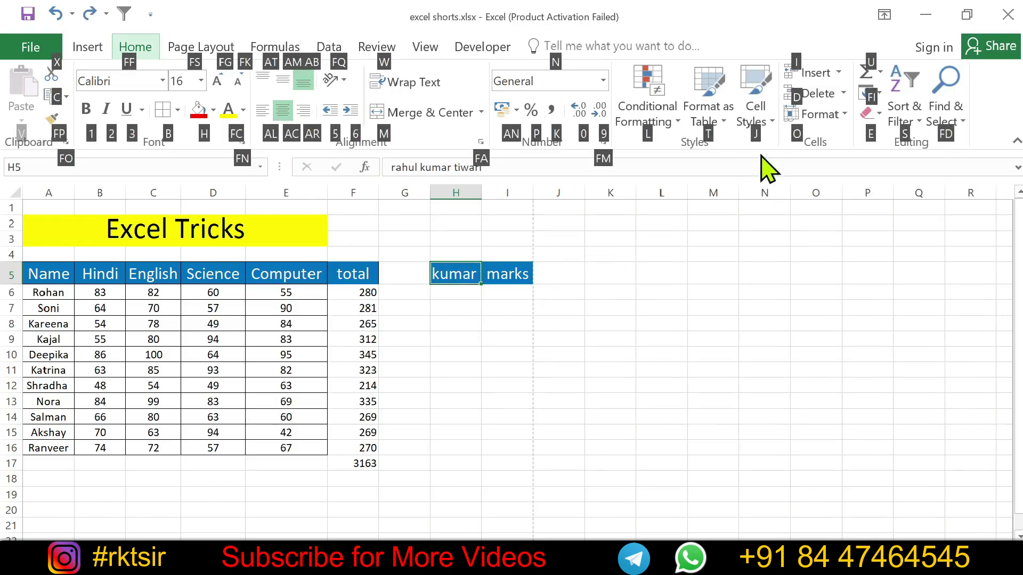
AutoFit column H to the full-name heading, then select the names and marks in A5:E16.
{"action": "key", "text": "o"}
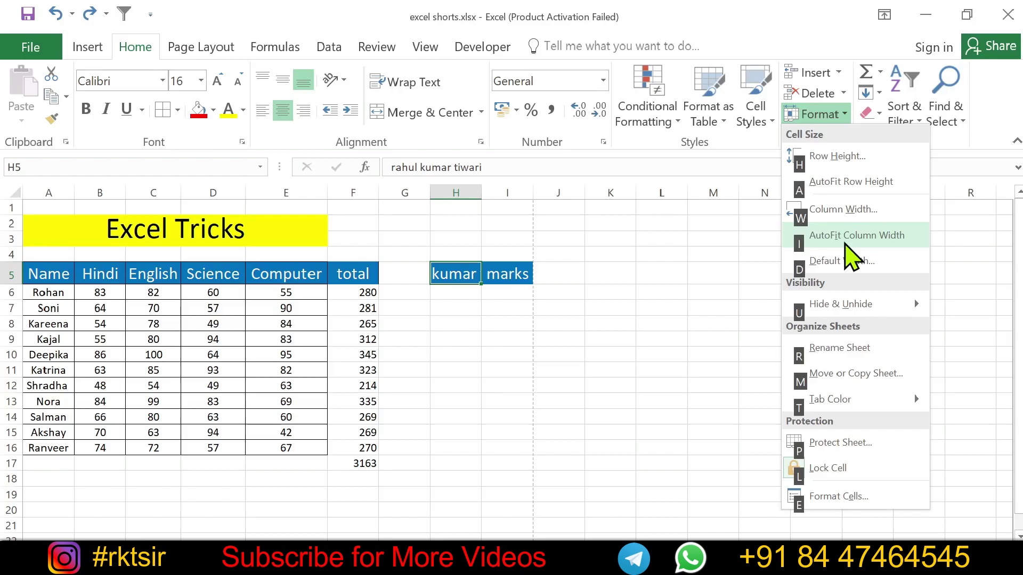
{"action": "key", "text": "i"}
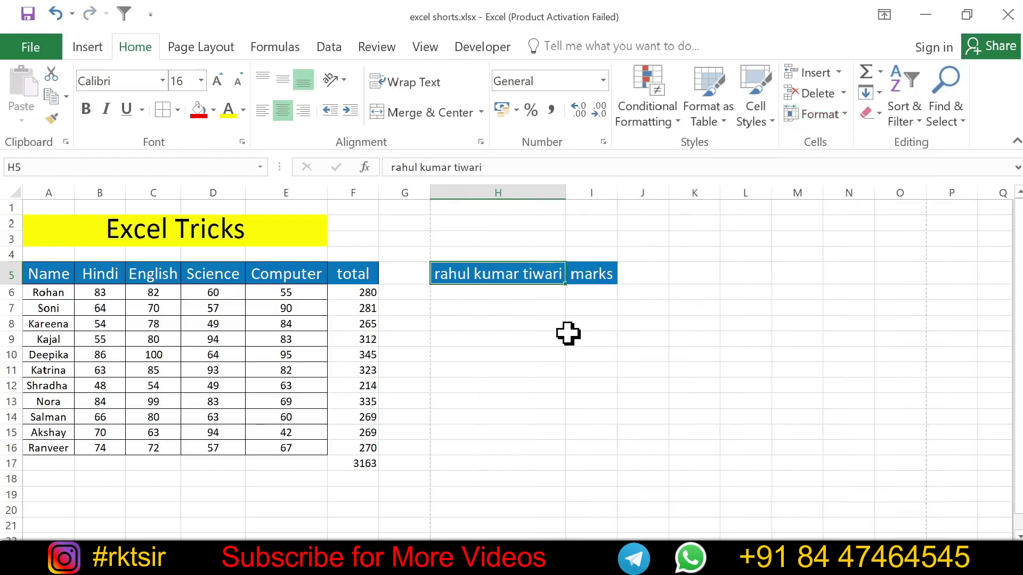
{"action": "left_click", "coordinate": [485, 299]}
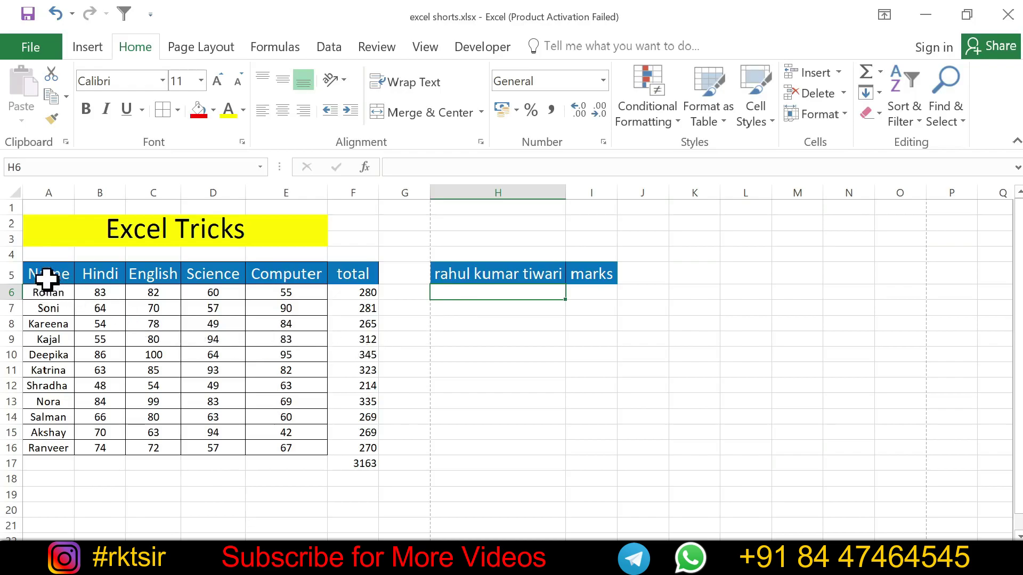
{"action": "left_click_drag", "start_coordinate": [47, 276], "coordinate": [294, 448]}
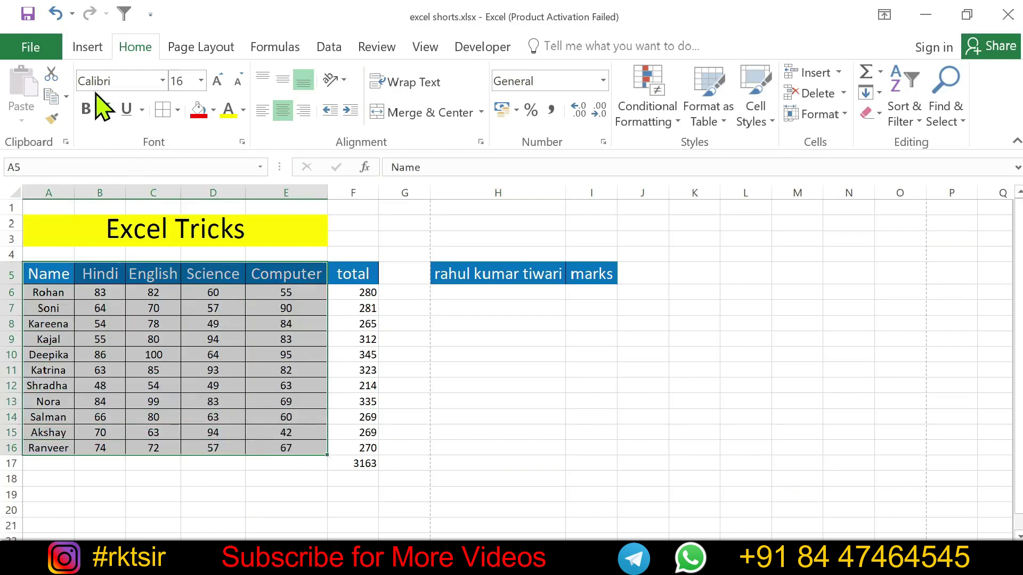
{"action": "left_click", "coordinate": [90, 54]}
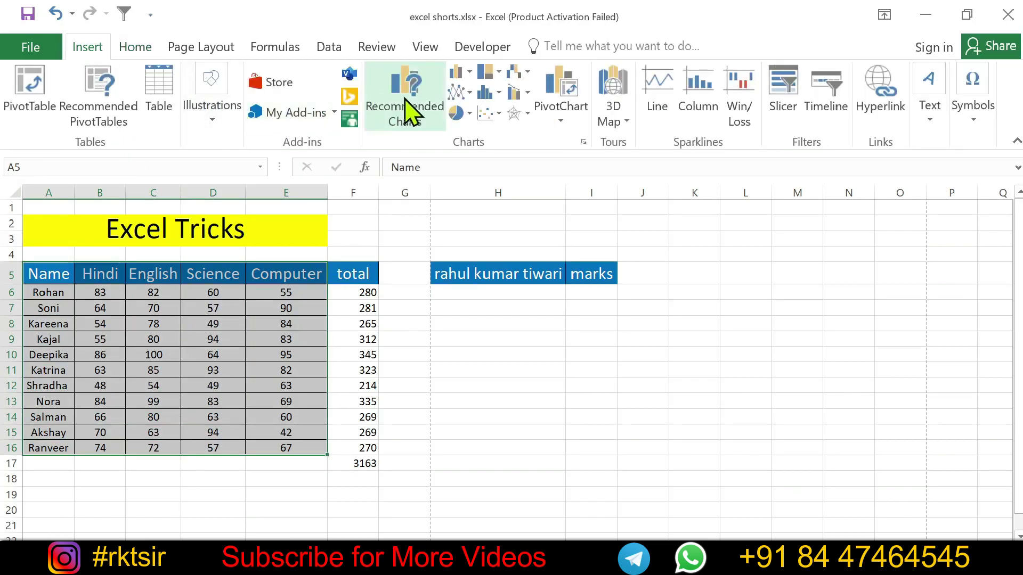
{"action": "left_click", "coordinate": [469, 75]}
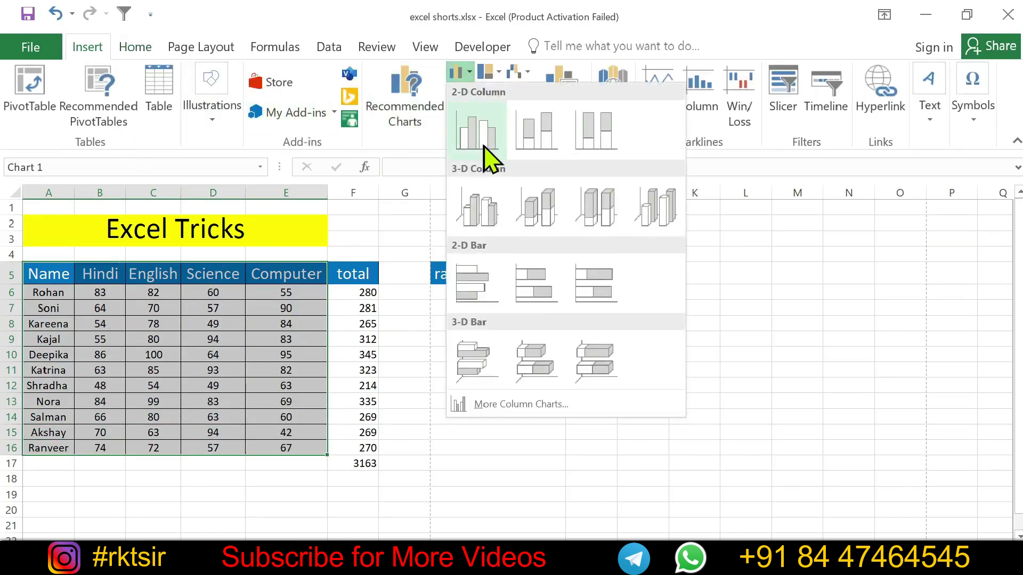
{"action": "left_click", "coordinate": [479, 128]}
{"action": "key", "text": "ctrl+z"}
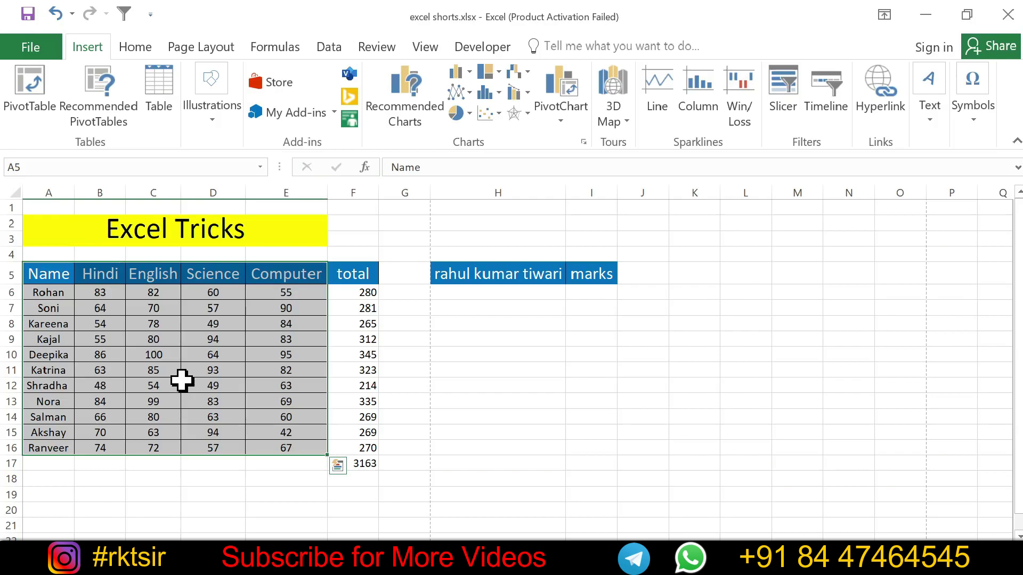
{"action": "key", "text": "alt+F1"}
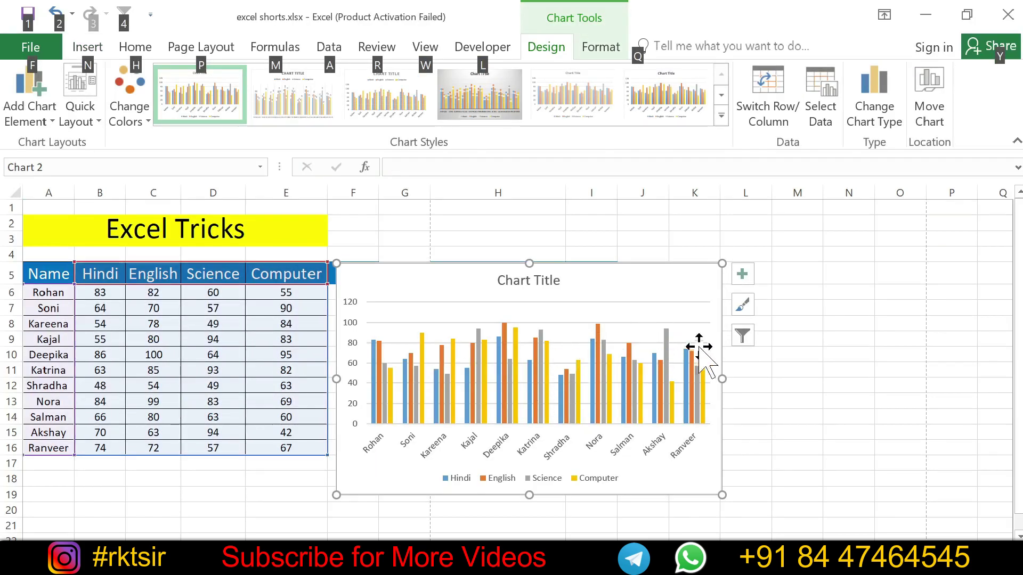
{"action": "left_click", "coordinate": [819, 444]}
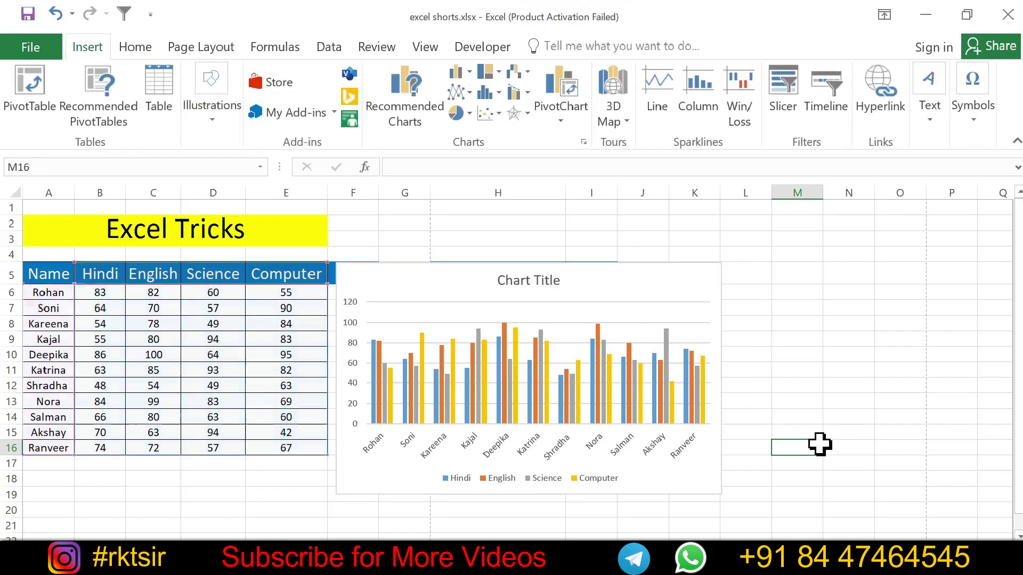
{"action": "left_click", "coordinate": [678, 278]}
{"action": "key", "text": "Delete"}
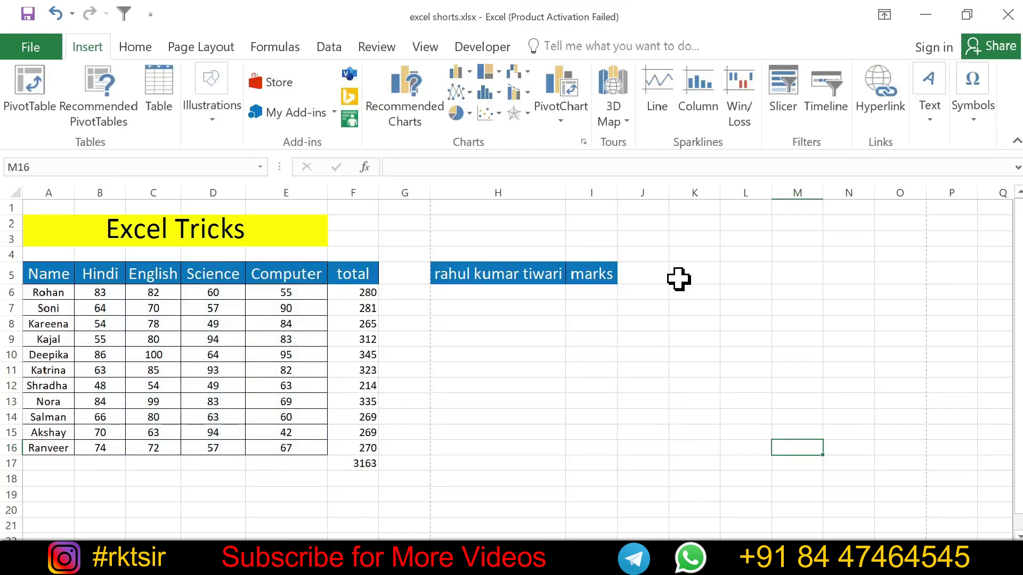
{"action": "mouse_move", "coordinate": [50, 274]}
{"action": "left_mouse_down"}
{"action": "mouse_move", "coordinate": [189, 329]}
{"action": "mouse_move", "coordinate": [302, 452]}
{"action": "left_mouse_up"}
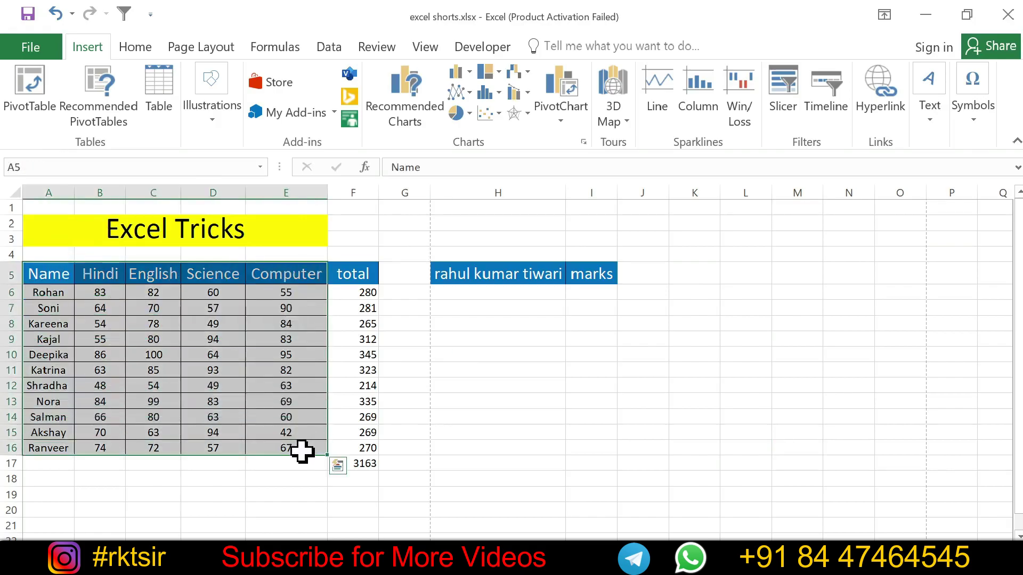
{"action": "key", "text": "F11"}
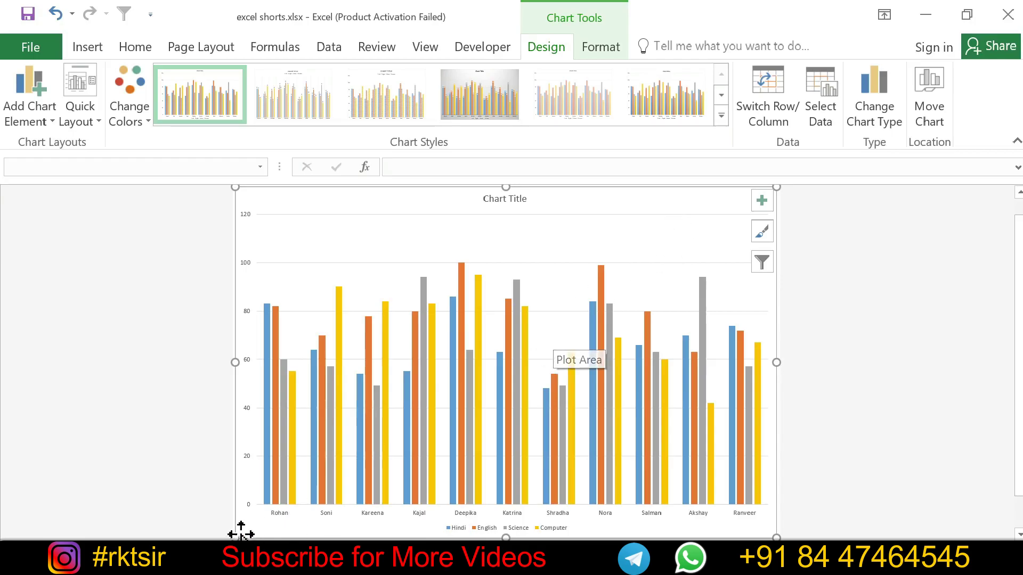
{"action": "key", "text": "Delete"}
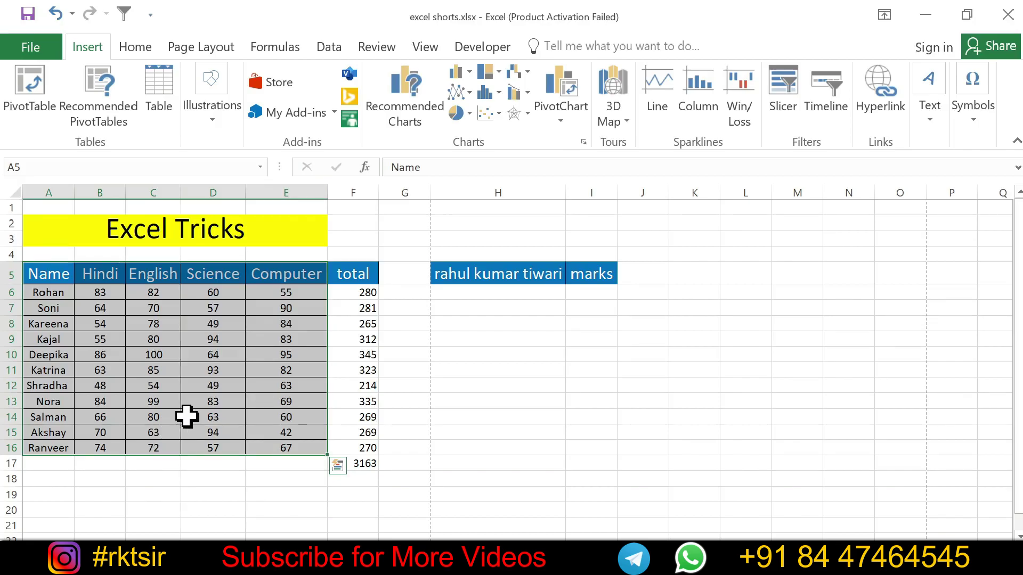
{"action": "left_click", "coordinate": [152, 404]}
{"action": "left_click_drag", "start_coordinate": [50, 277], "coordinate": [308, 449]}
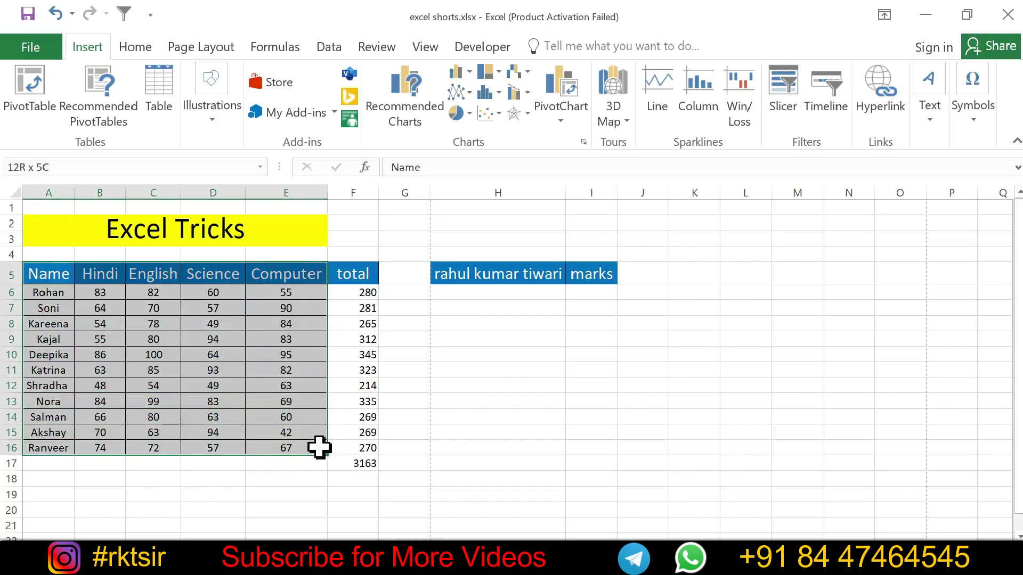
Extend the selection to A5:F16, convert it to a table with headers, then undo it.
{"action": "left_click_drag", "start_coordinate": [308, 449], "coordinate": [357, 448]}
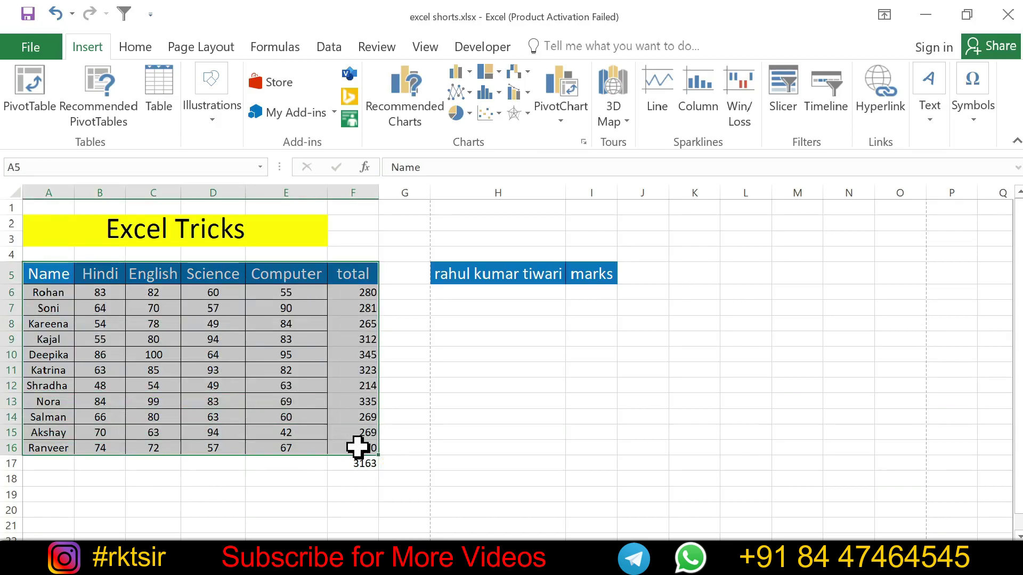
{"action": "key", "text": "ctrl+t"}
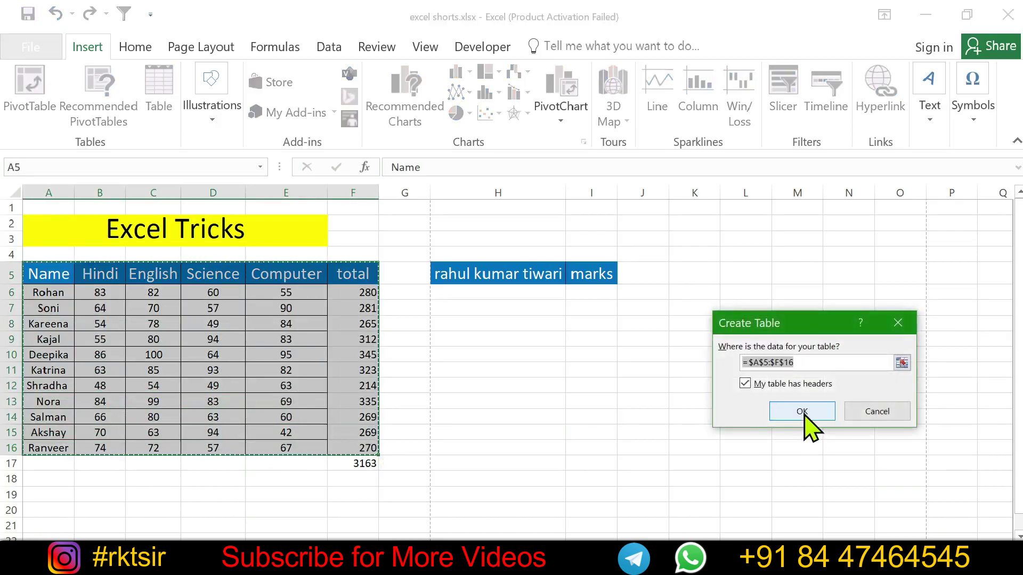
{"action": "left_click", "coordinate": [802, 411]}
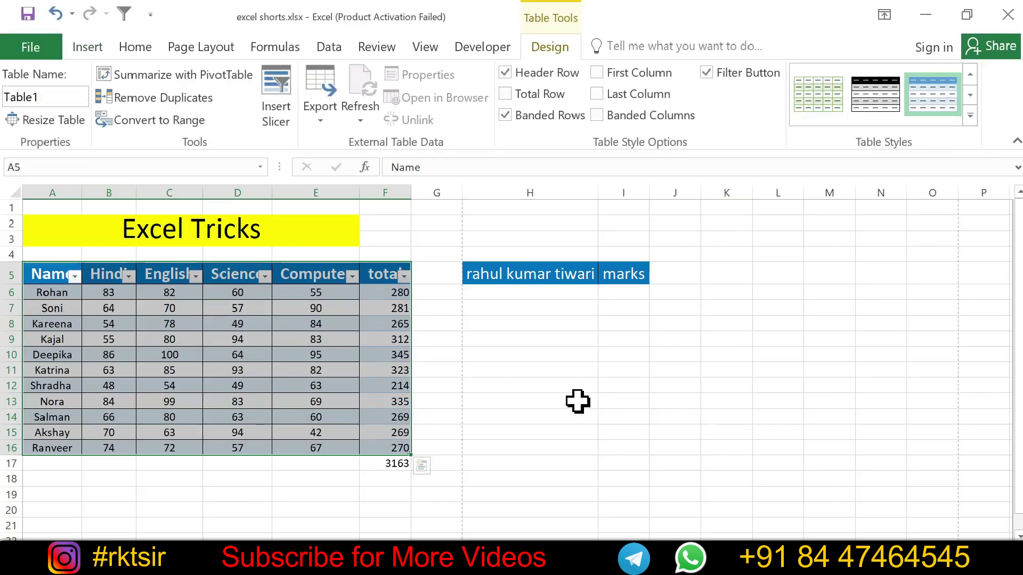
{"action": "key", "text": "ctrl+z"}
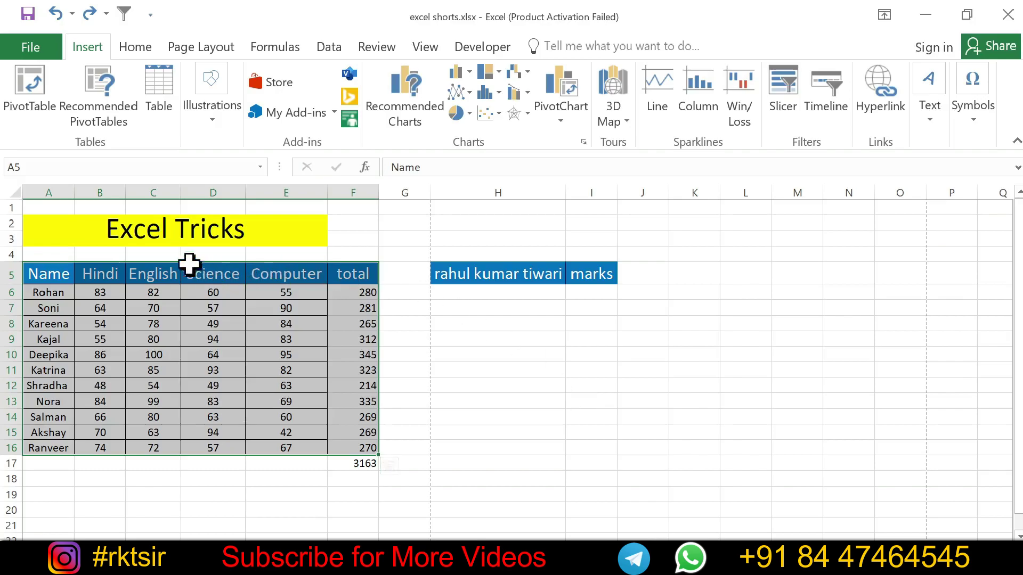
Unmerge the Excel Tricks title and delete its text from A2:E4.
{"action": "left_click", "coordinate": [140, 234]}
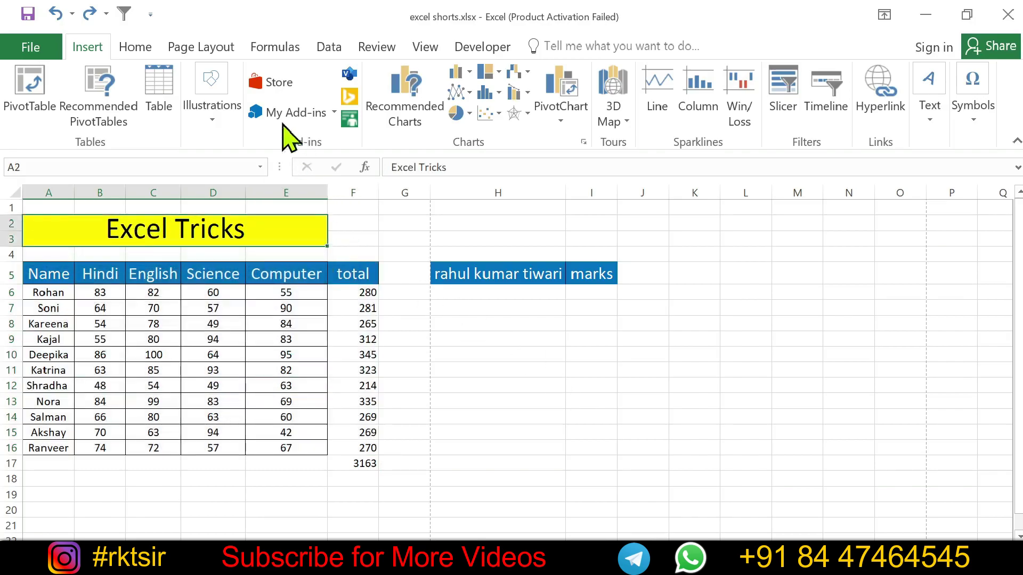
{"action": "left_click", "coordinate": [139, 51]}
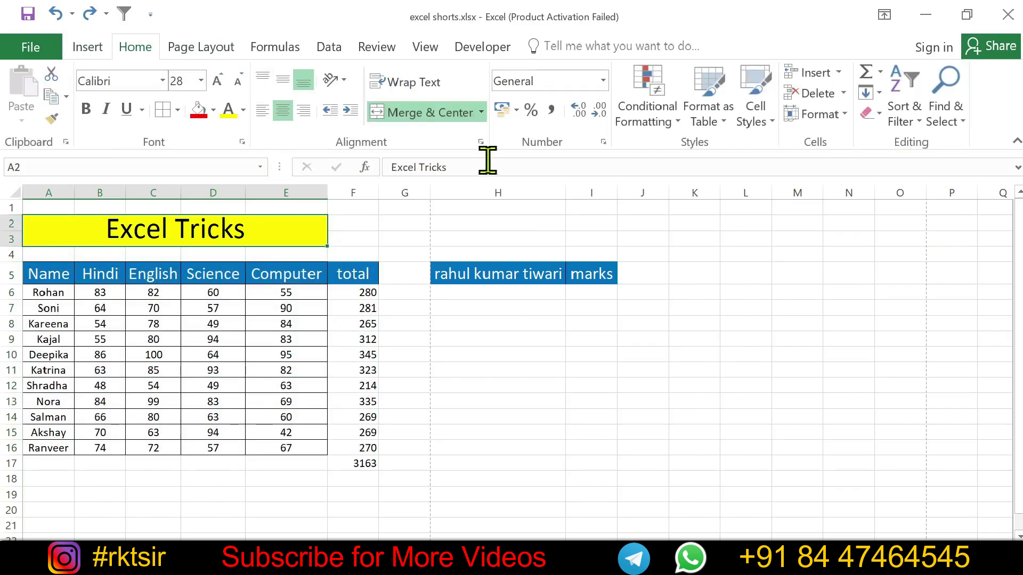
{"action": "left_click", "coordinate": [426, 113]}
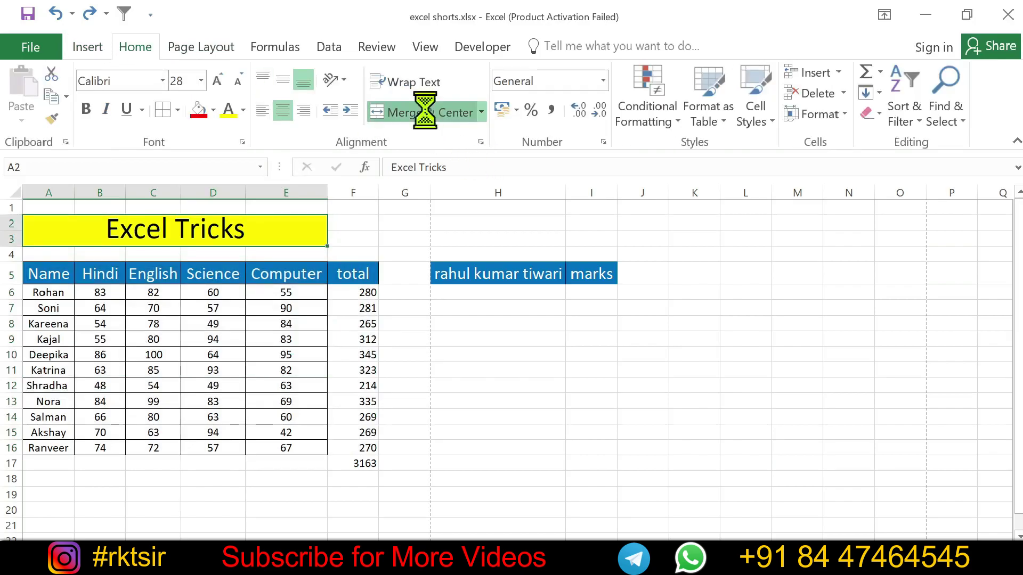
{"action": "left_click", "coordinate": [240, 372]}
{"action": "left_click", "coordinate": [59, 235]}
{"action": "left_click_drag", "start_coordinate": [30, 215], "coordinate": [302, 251]}
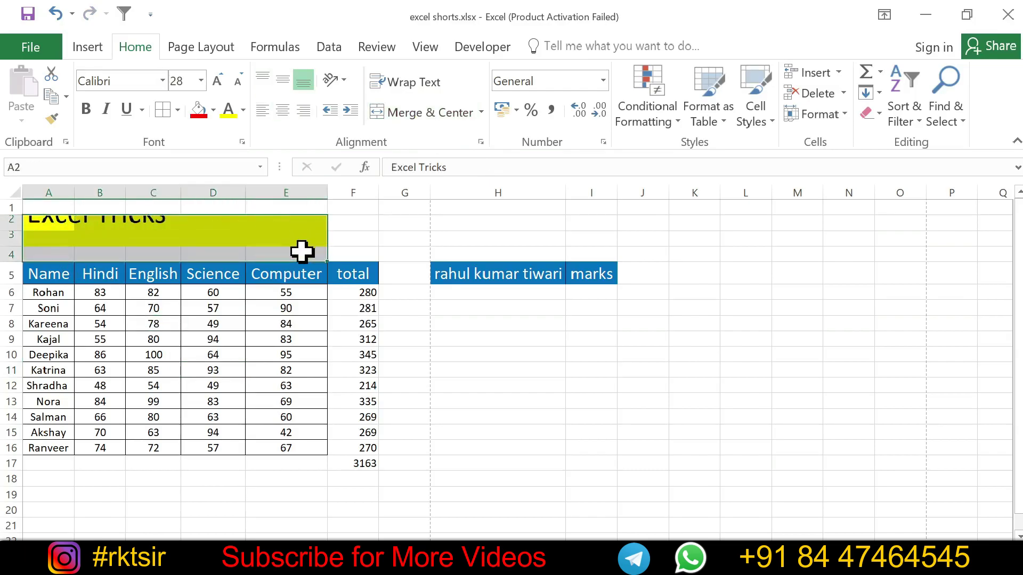
{"action": "key", "text": "Delete"}
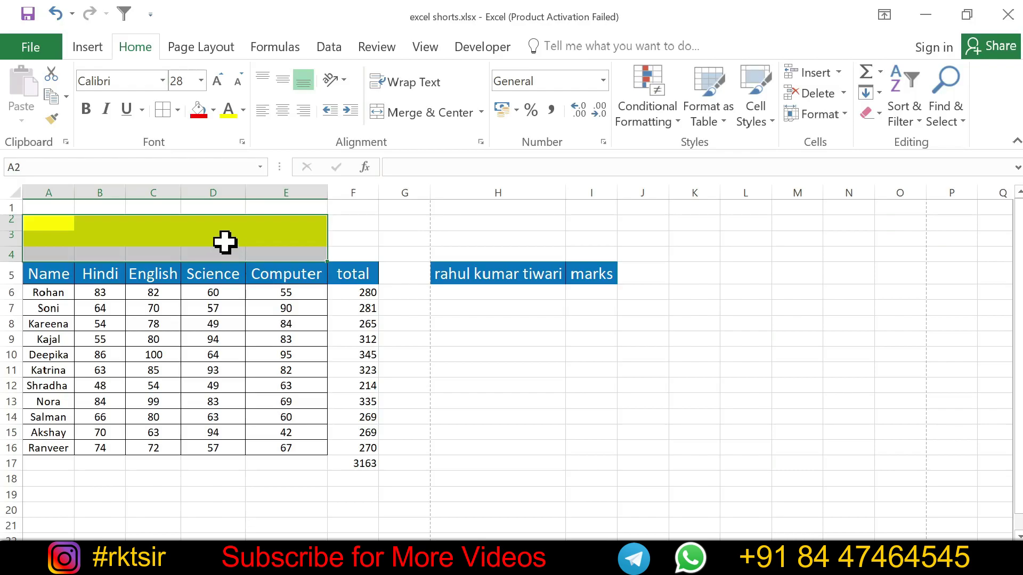
Clear all formats from the old title rows and select the new title area across columns A to F.
{"action": "key", "text": "alt+h"}
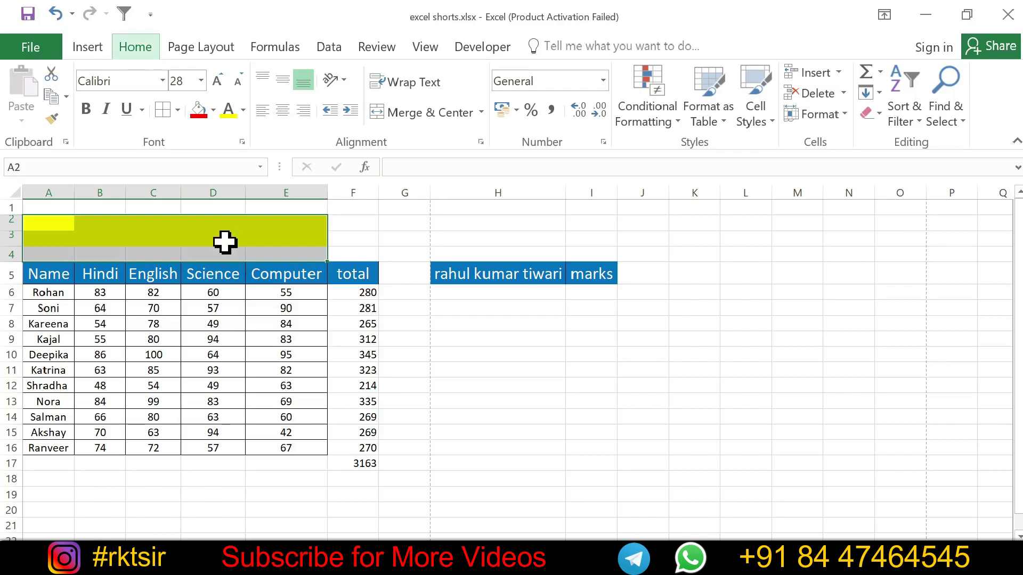
{"action": "key", "text": "e"}
{"action": "key", "text": "a"}
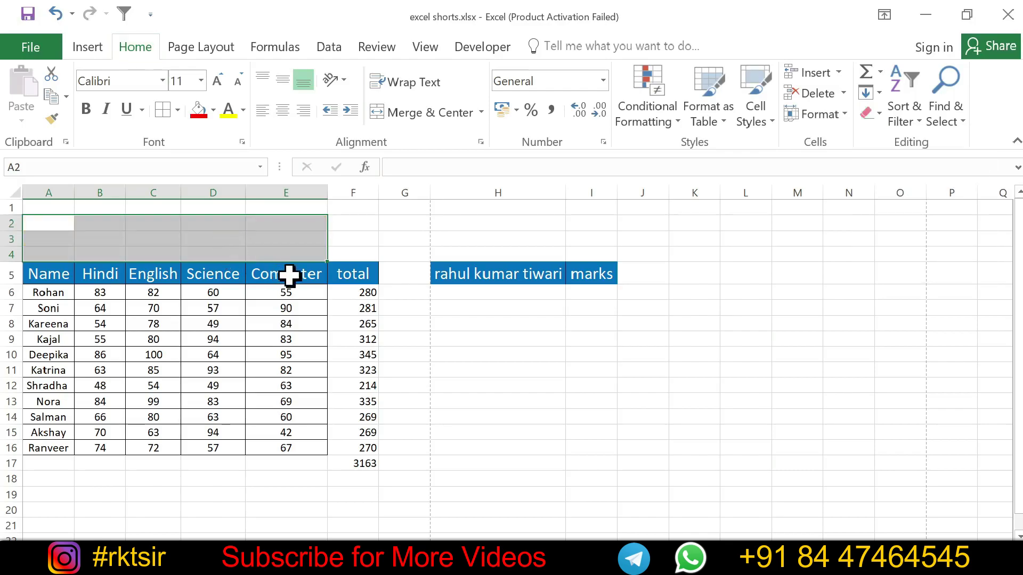
{"action": "key", "text": "alt+h"}
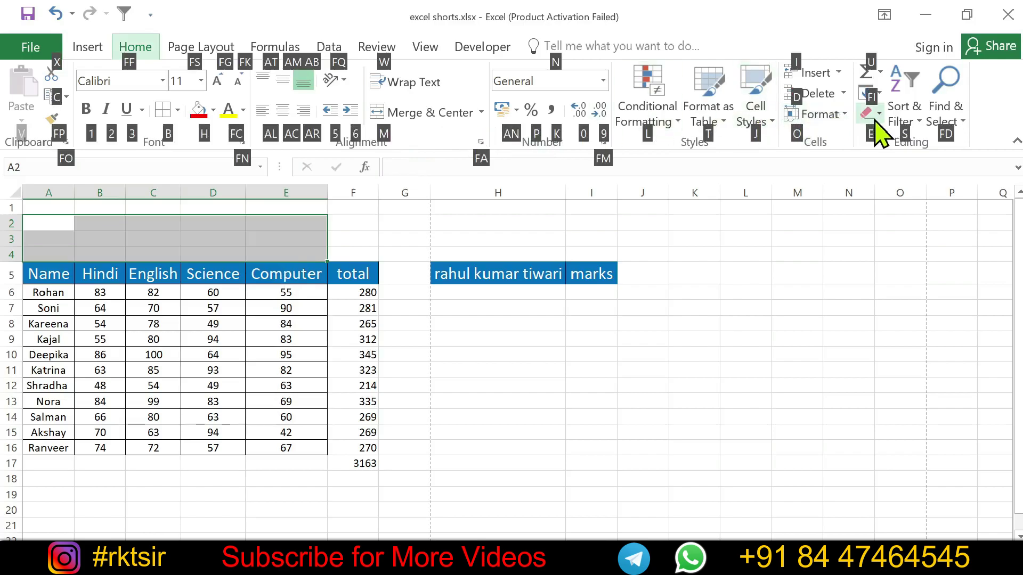
{"action": "key", "text": "e"}
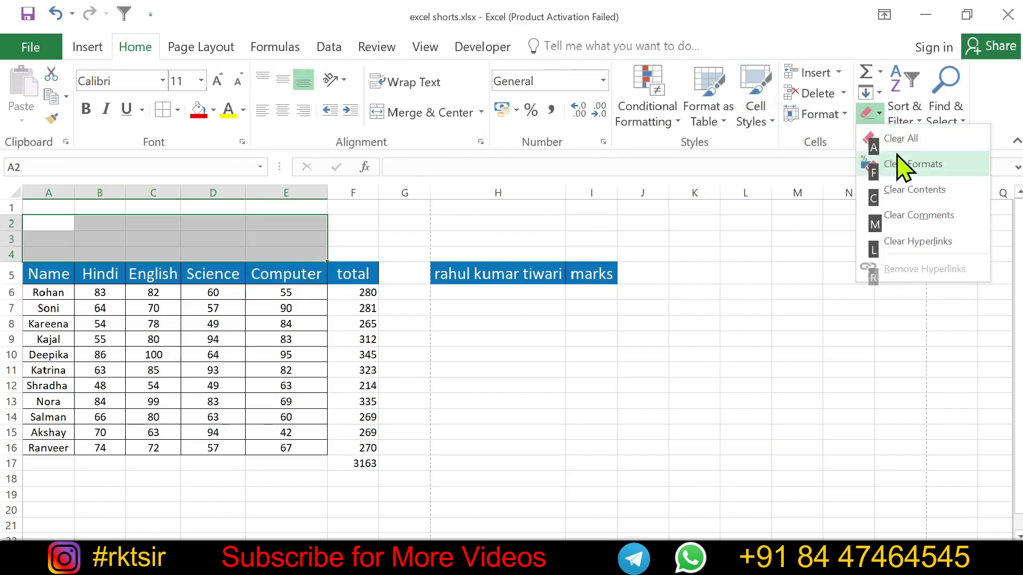
{"action": "left_click", "coordinate": [900, 163]}
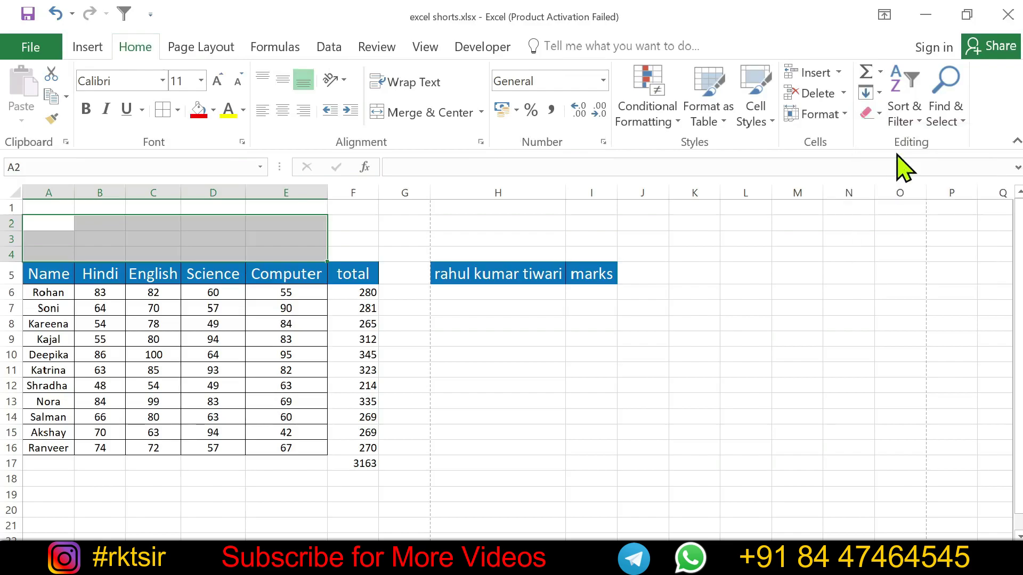
{"action": "left_click", "coordinate": [280, 397]}
{"action": "mouse_move", "coordinate": [57, 220]}
{"action": "left_mouse_down"}
{"action": "mouse_move", "coordinate": [329, 230]}
{"action": "mouse_move", "coordinate": [350, 248]}
{"action": "left_mouse_up"}
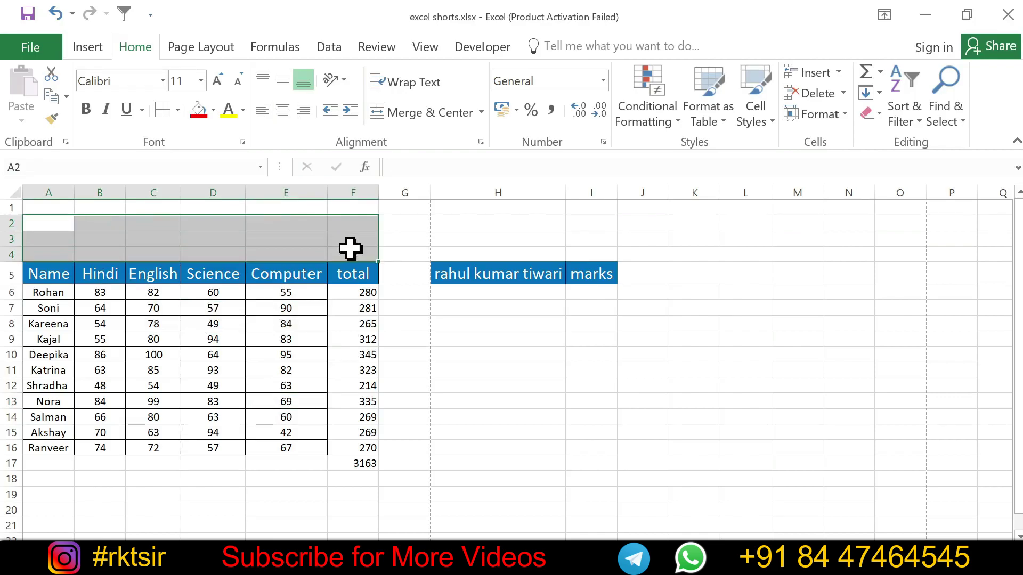
Merge and center A2:F4 and enter the title 'Excel Trick'.
{"action": "key", "text": "alt"}
{"action": "key", "text": "h"}
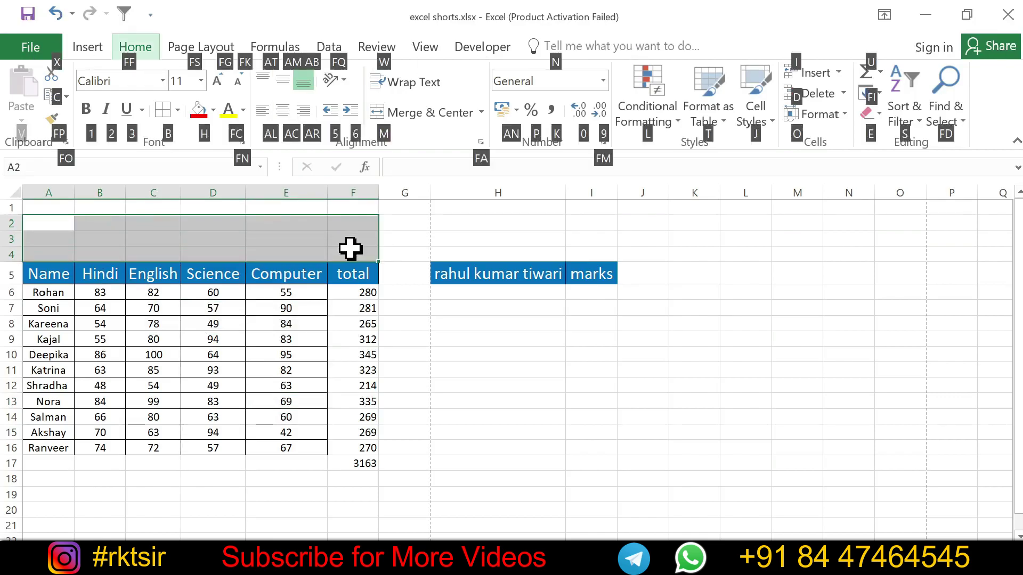
{"action": "key", "text": "m"}
{"action": "key", "text": "c"}
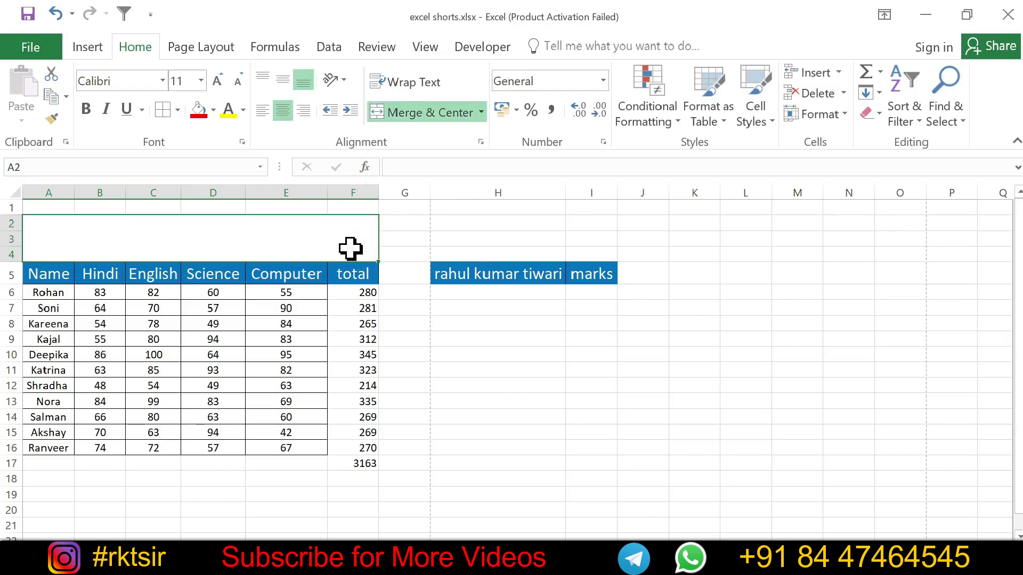
{"action": "type", "text": "Excel Trick"}
{"action": "key", "text": "Return"}
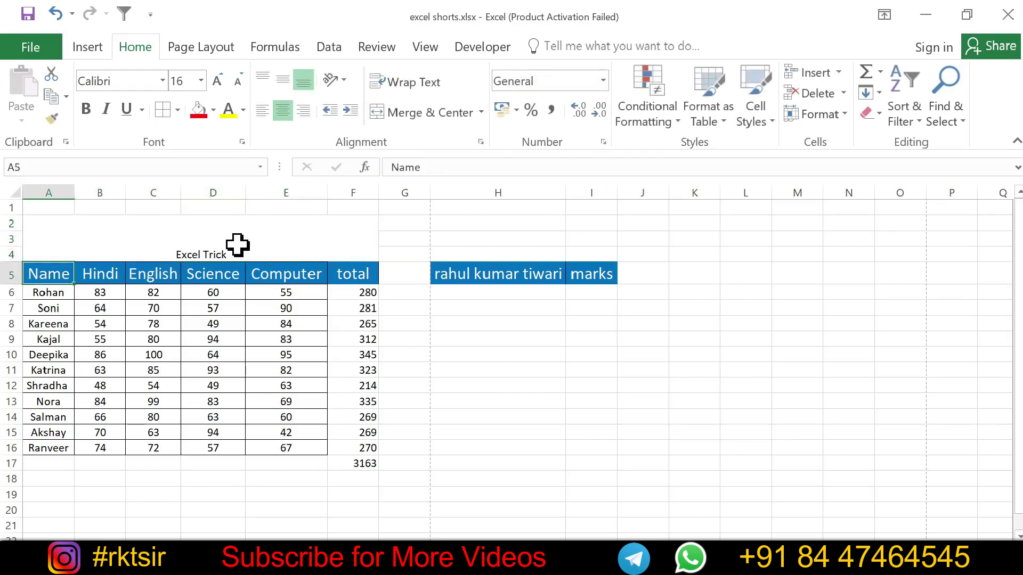
Fill the merged title cell with yellow.
{"action": "left_click", "coordinate": [237, 245]}
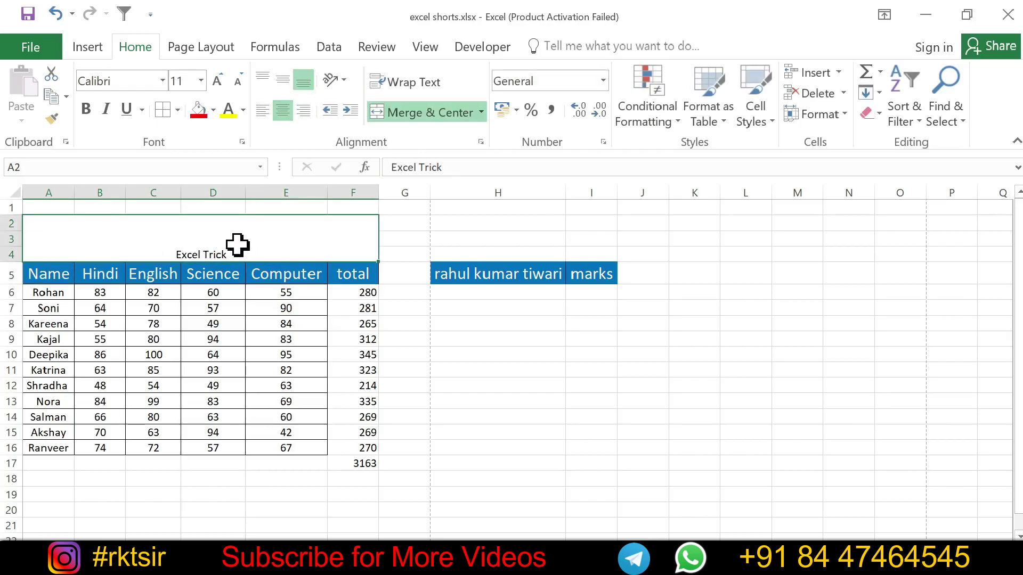
{"action": "key", "text": "alt"}
{"action": "key", "text": "h"}
{"action": "key", "text": "h"}
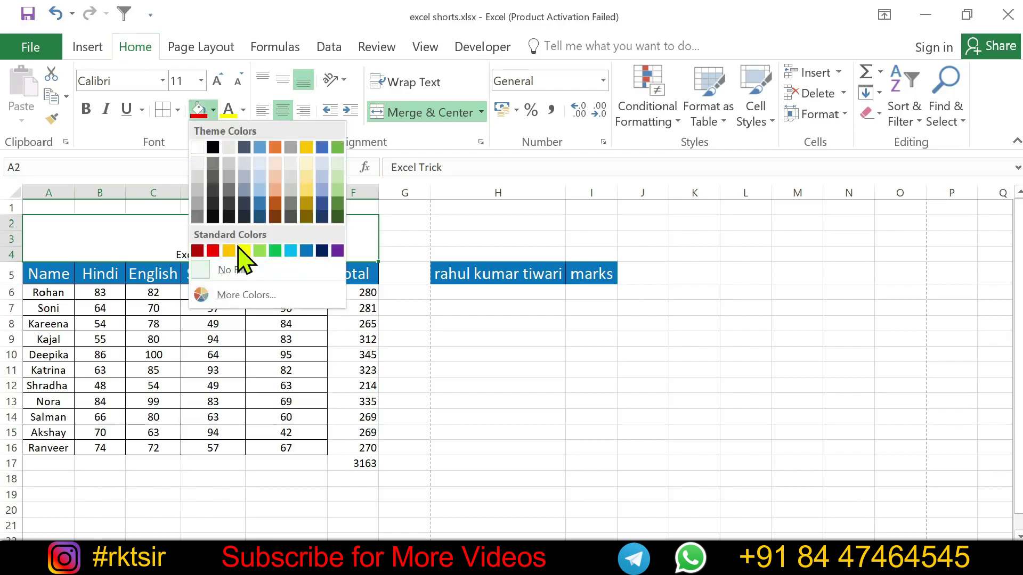
{"action": "key", "text": "Down"}
{"action": "key", "text": "Down"}
{"action": "key", "text": "Down"}
{"action": "key", "text": "Down"}
{"action": "key", "text": "Down"}
{"action": "key", "text": "Right"}
{"action": "key", "text": "Right"}
{"action": "left_click", "coordinate": [238, 248]}
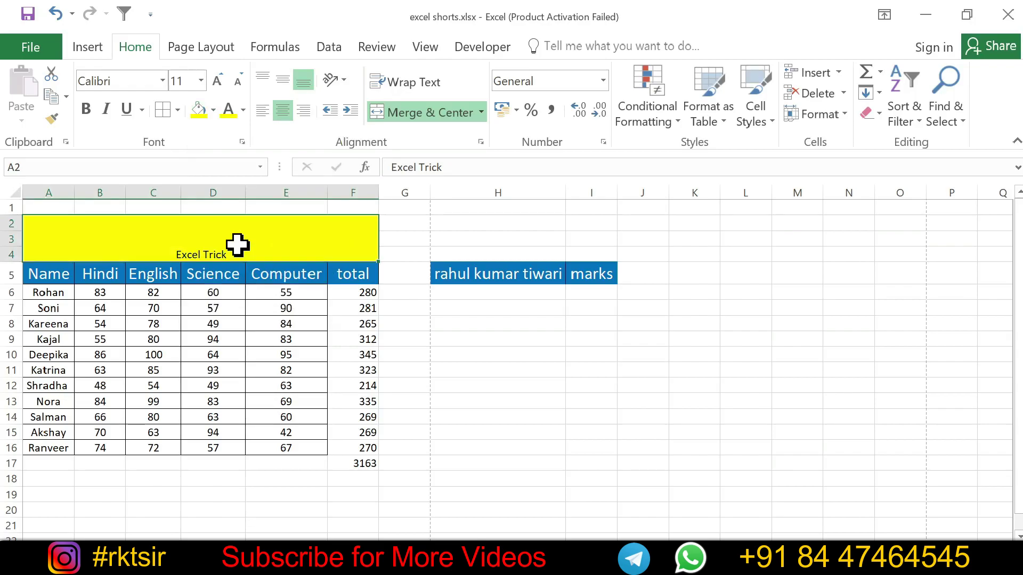
Start choosing a font colour for the title from the Font Color palette.
{"action": "key", "text": "alt"}
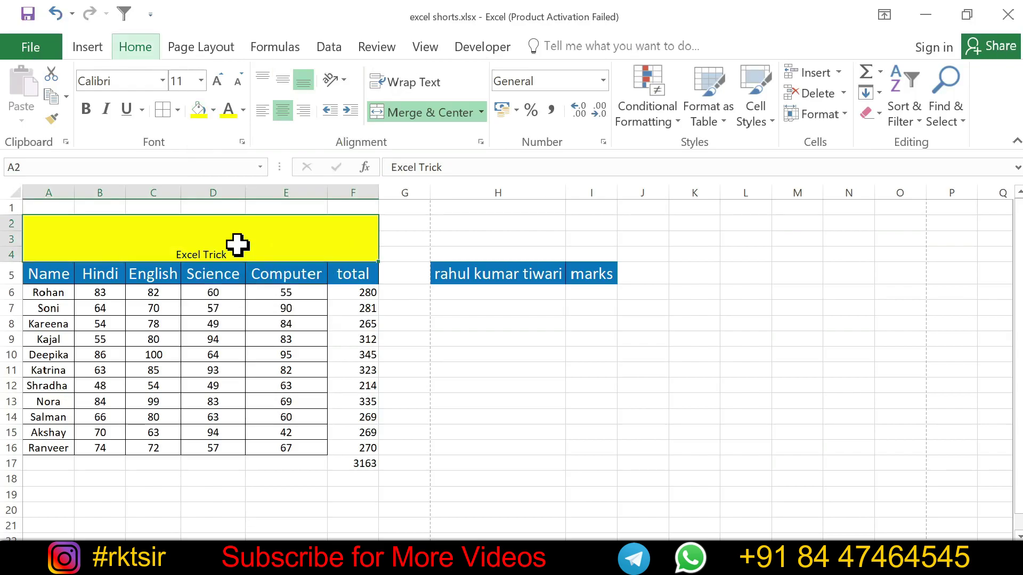
{"action": "key", "text": "h"}
{"action": "key", "text": "f"}
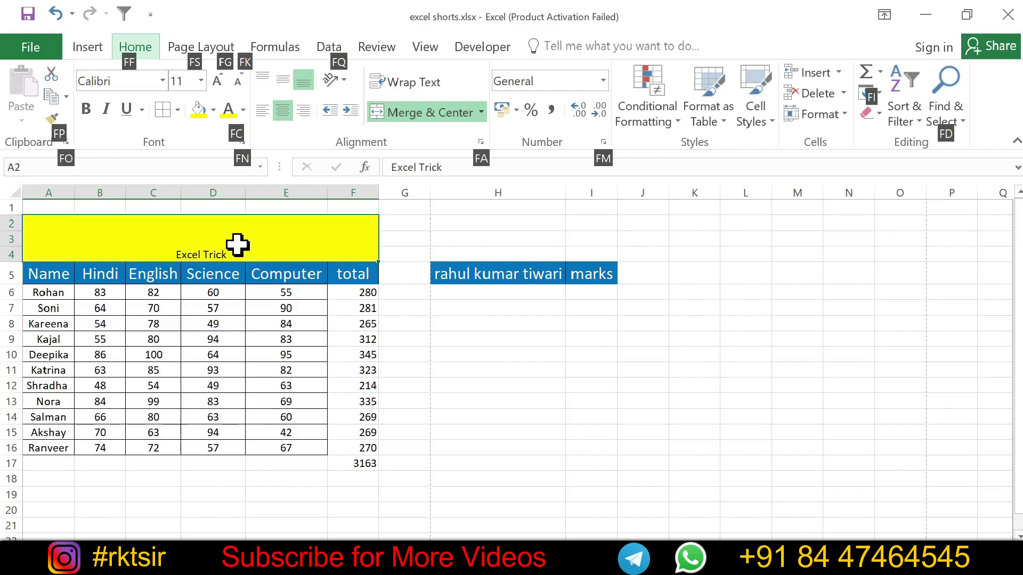
{"action": "key", "text": "c"}
{"action": "key", "text": "Down"}
{"action": "key", "text": "Down"}
{"action": "key", "text": "Down"}
{"action": "key", "text": "Down"}
{"action": "key", "text": "Down"}
{"action": "key", "text": "Down"}
{"action": "key", "text": "Down"}
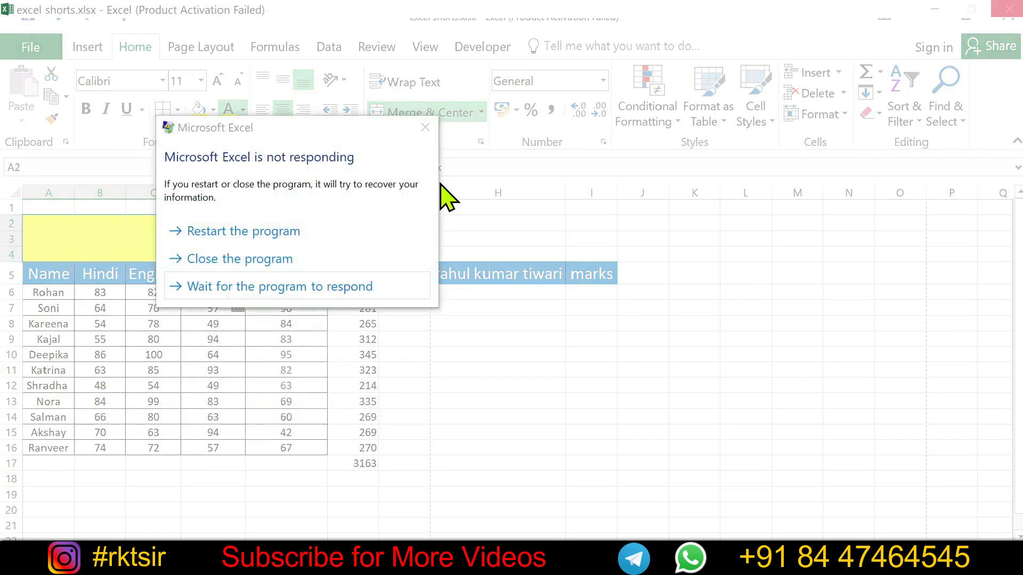
{"action": "left_click", "coordinate": [427, 128]}
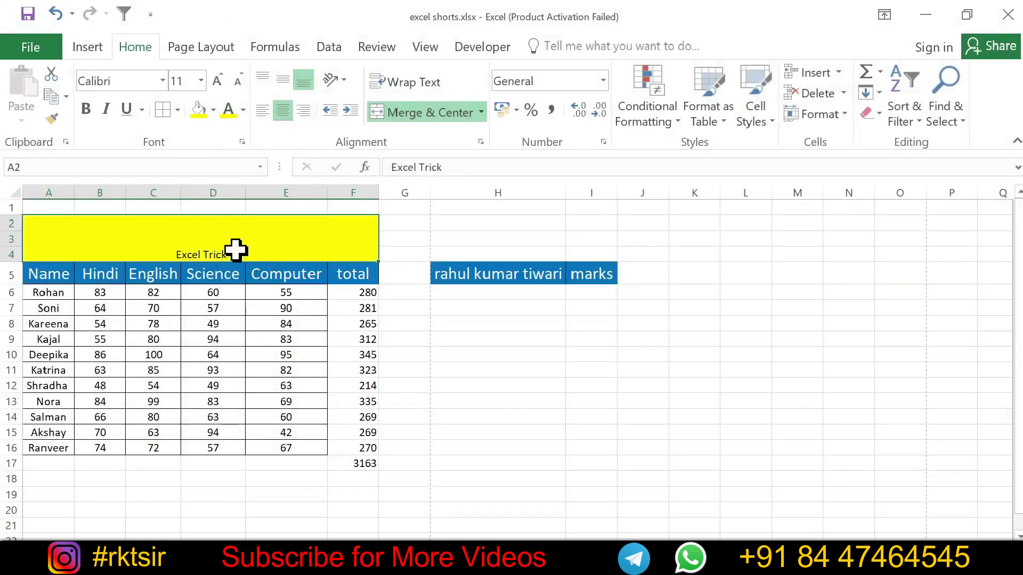
{"action": "key", "text": "alt+h"}
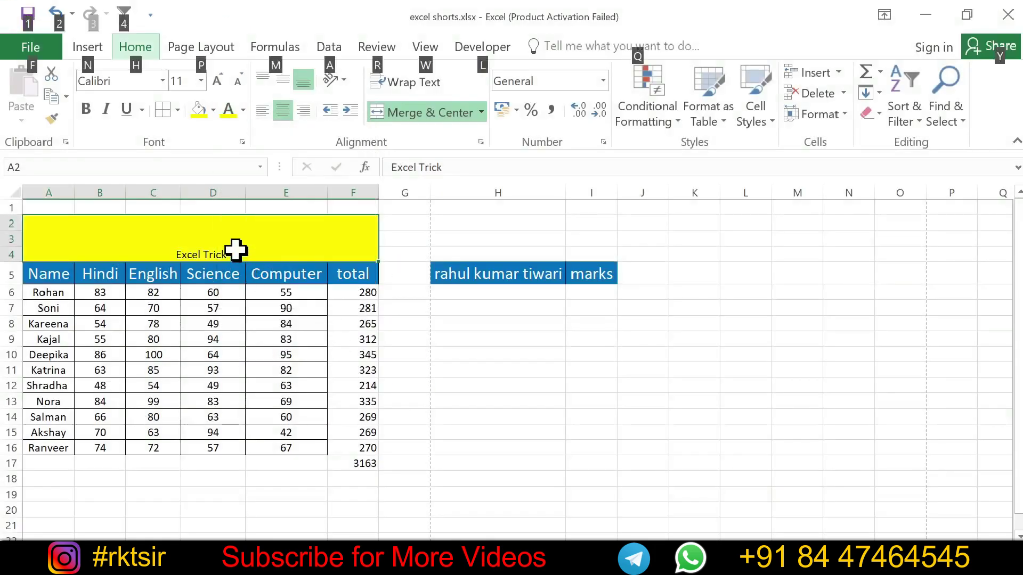
Make the Excel Trick title text red.
{"action": "key", "text": "f"}
{"action": "key", "text": "c"}
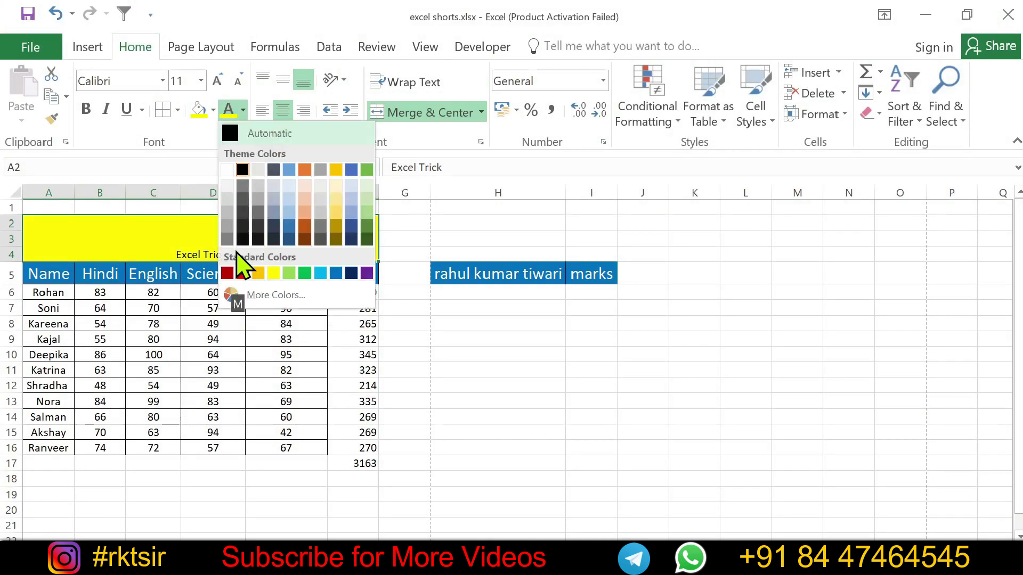
{"action": "key", "text": "Down"}
{"action": "key", "text": "Down"}
{"action": "key", "text": "Down"}
{"action": "key", "text": "Down"}
{"action": "key", "text": "Down"}
{"action": "key", "text": "Down"}
{"action": "key", "text": "Left"}
{"action": "key", "text": "Left"}
{"action": "key", "text": "Left"}
{"action": "key", "text": "Left"}
{"action": "key", "text": "Return"}
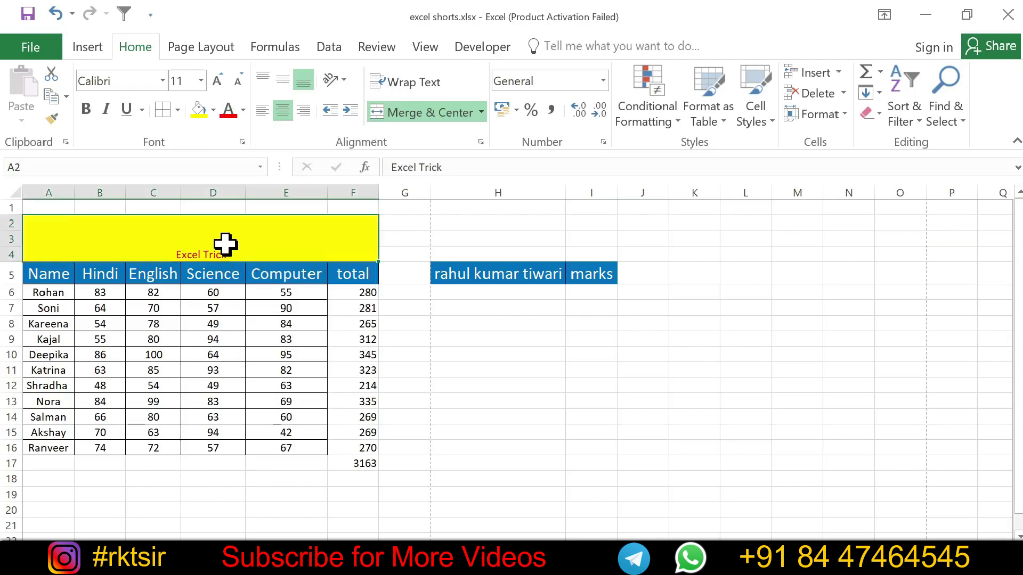
Set the title font size to 48 points.
{"action": "key", "text": "alt"}
{"action": "key", "text": "h"}
{"action": "key", "text": "f"}
{"action": "key", "text": "s"}
{"action": "key", "text": "alt+Down"}
{"action": "key", "text": "Down"}
{"action": "key", "text": "Down"}
{"action": "key", "text": "Down"}
{"action": "key", "text": "Down"}
{"action": "key", "text": "Down"}
{"action": "key", "text": "Down"}
{"action": "key", "text": "Down"}
{"action": "key", "text": "Down"}
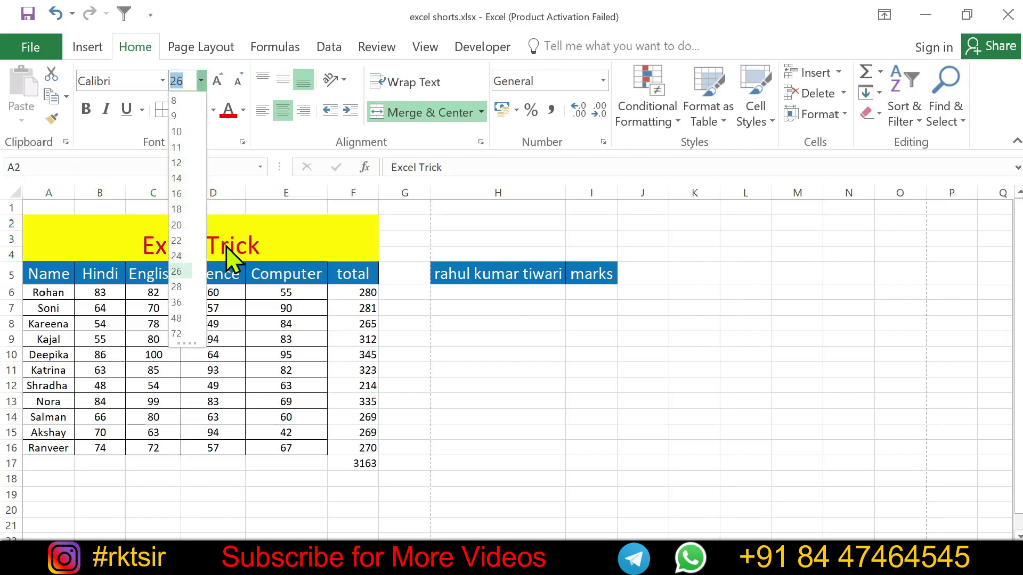
{"action": "key", "text": "Down"}
{"action": "key", "text": "Down"}
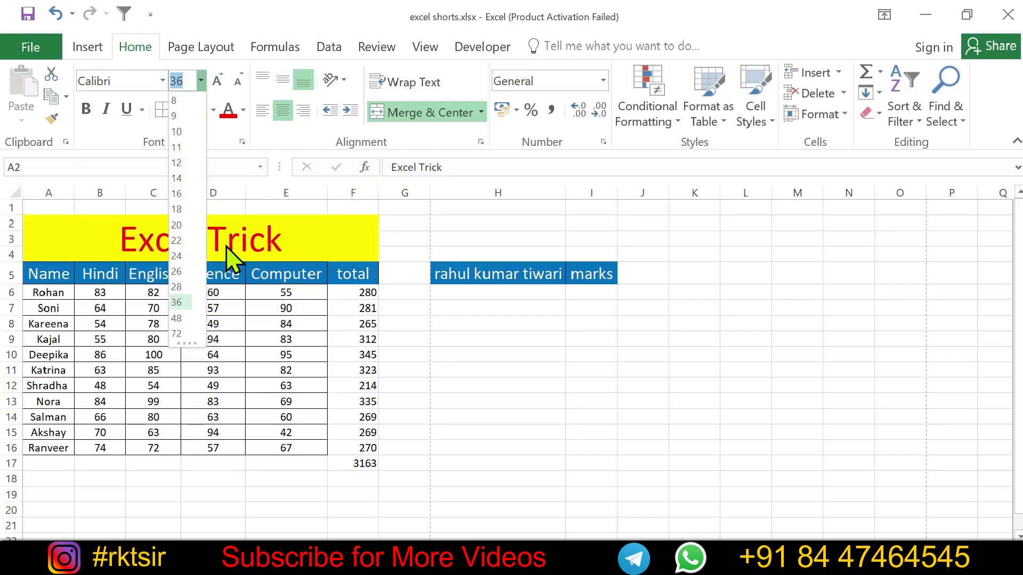
{"action": "key", "text": "Down"}
{"action": "key", "text": "Return"}
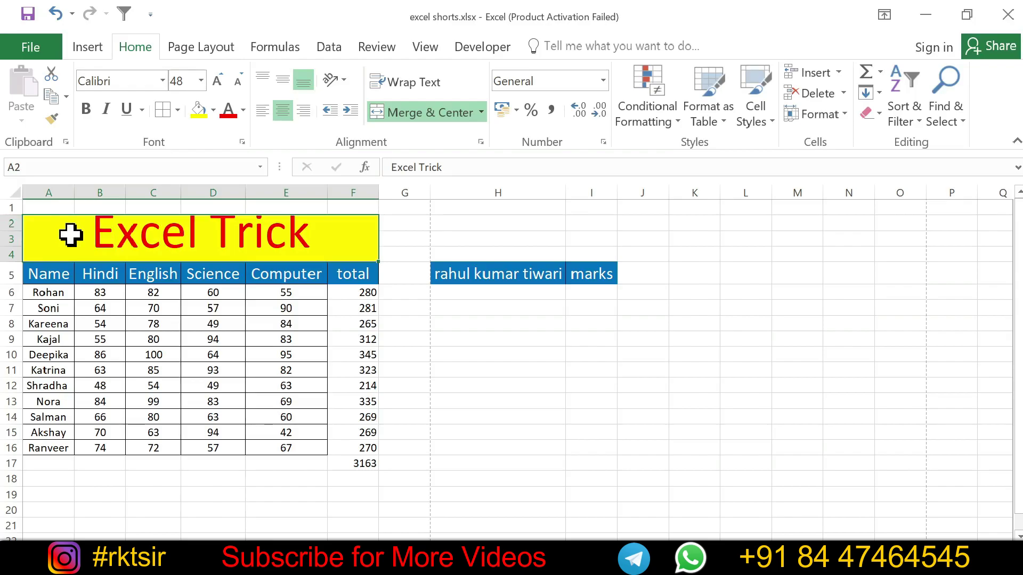
AutoFit the title row heights to the 48-point text.
{"action": "key", "text": "alt"}
{"action": "key", "text": "alt"}
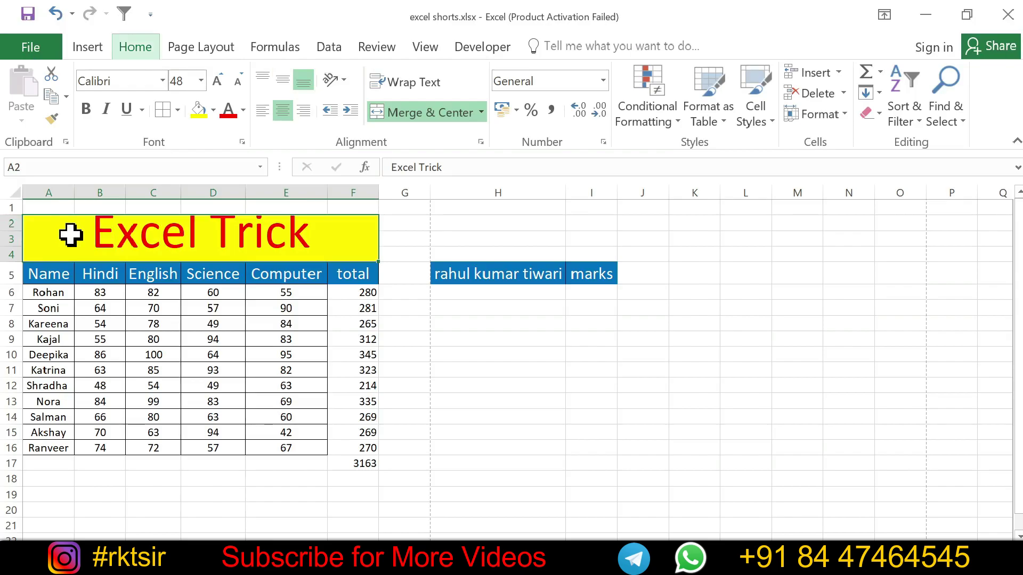
{"action": "key", "text": "alt+h"}
{"action": "key", "text": "o"}
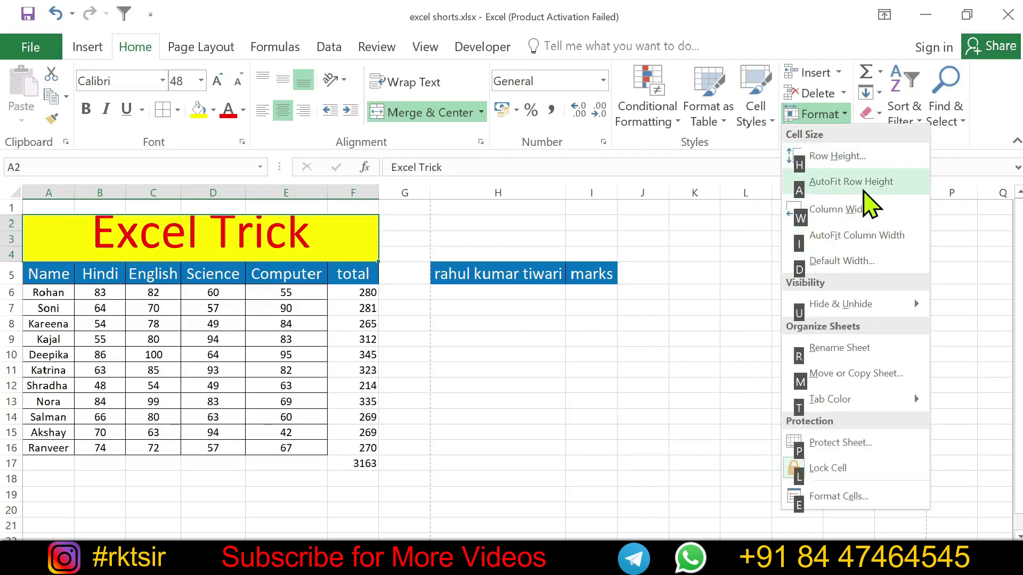
{"action": "left_click", "coordinate": [865, 190]}
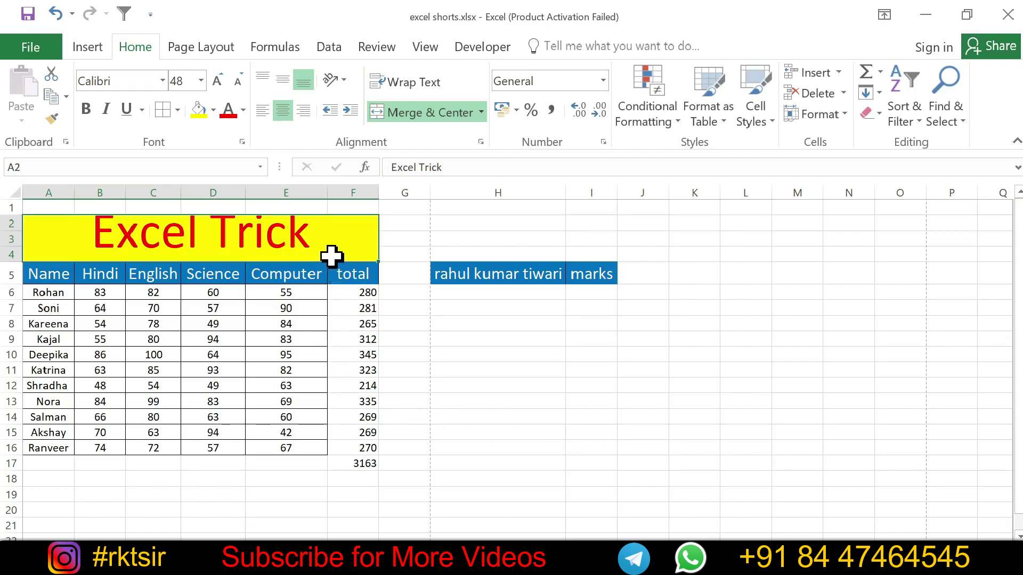
{"action": "left_click", "coordinate": [575, 412]}
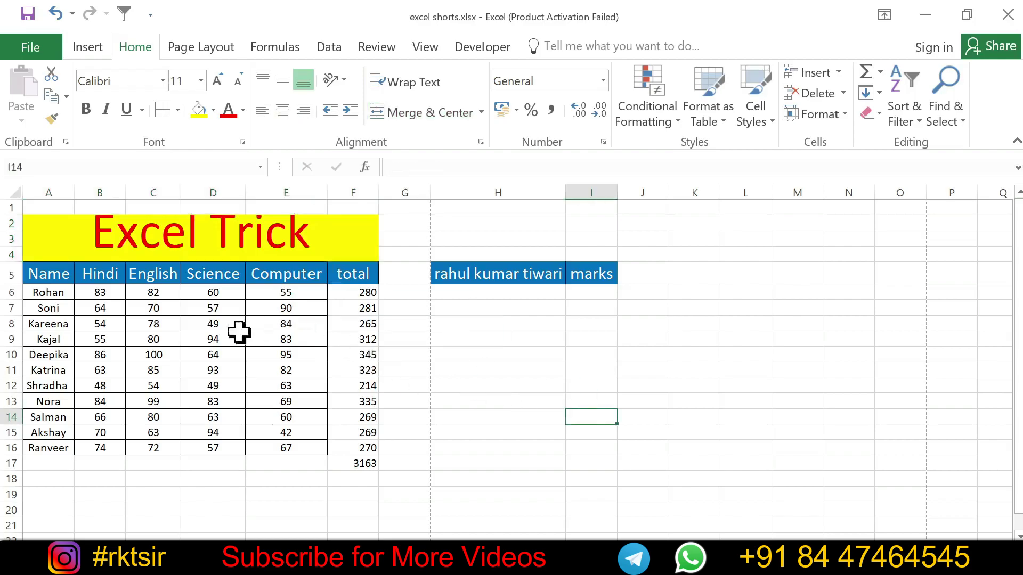
Insert a blank row above Kajal in row 9 and enter the name Heena.
{"action": "left_click", "coordinate": [53, 340]}
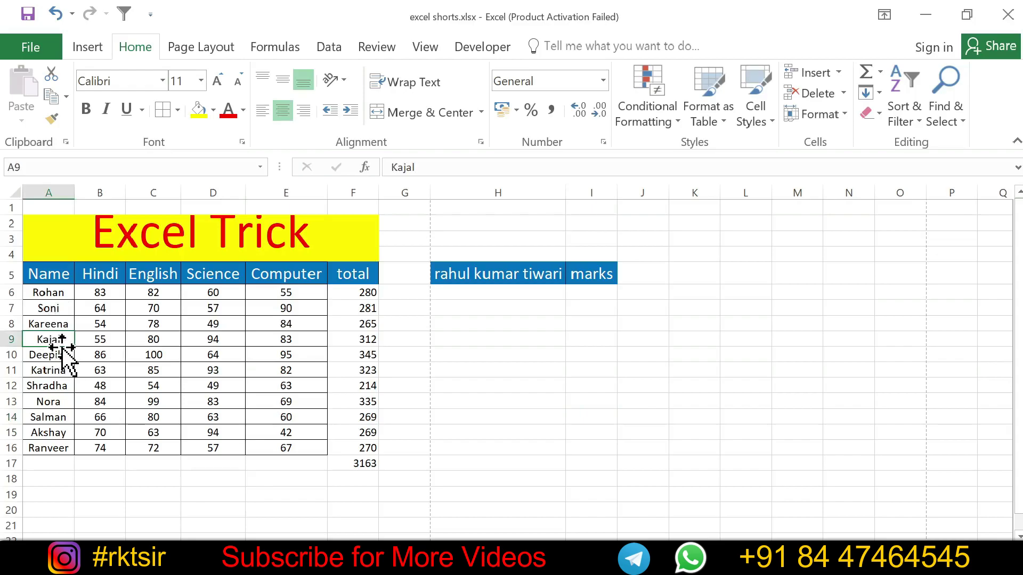
{"action": "key", "text": "alt+h"}
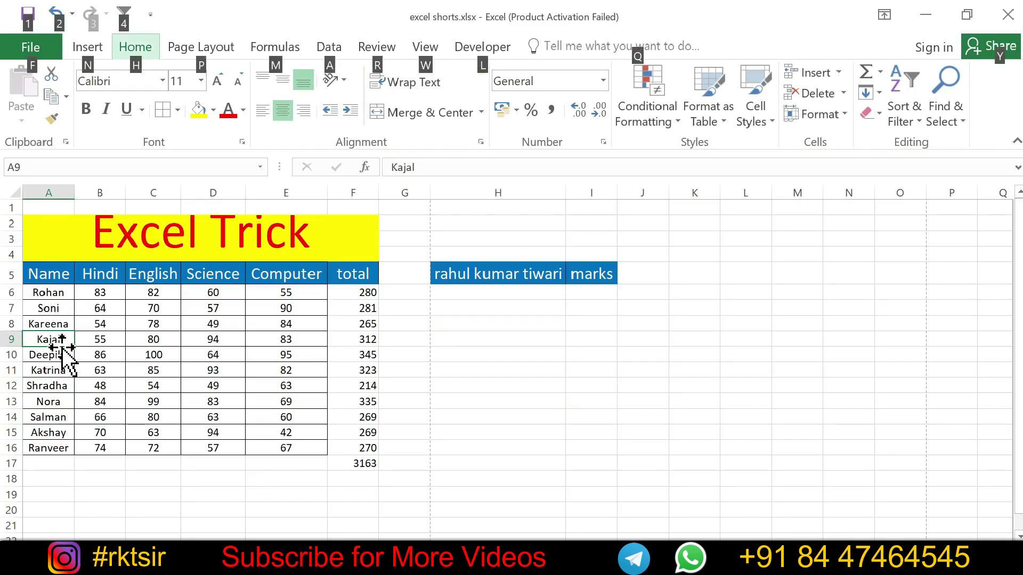
{"action": "key", "text": "i"}
{"action": "key", "text": "r"}
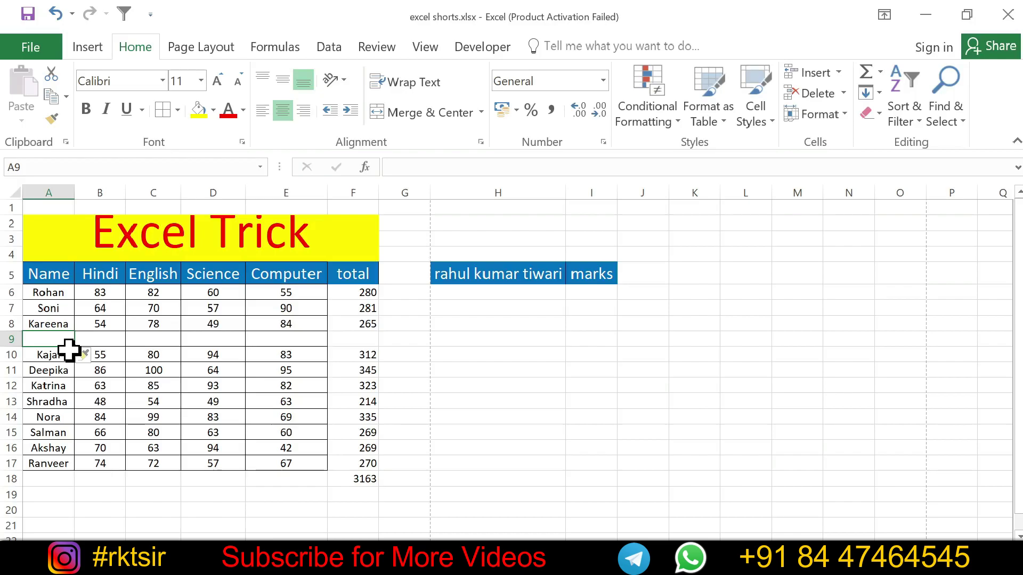
{"action": "type", "text": "Heena"}
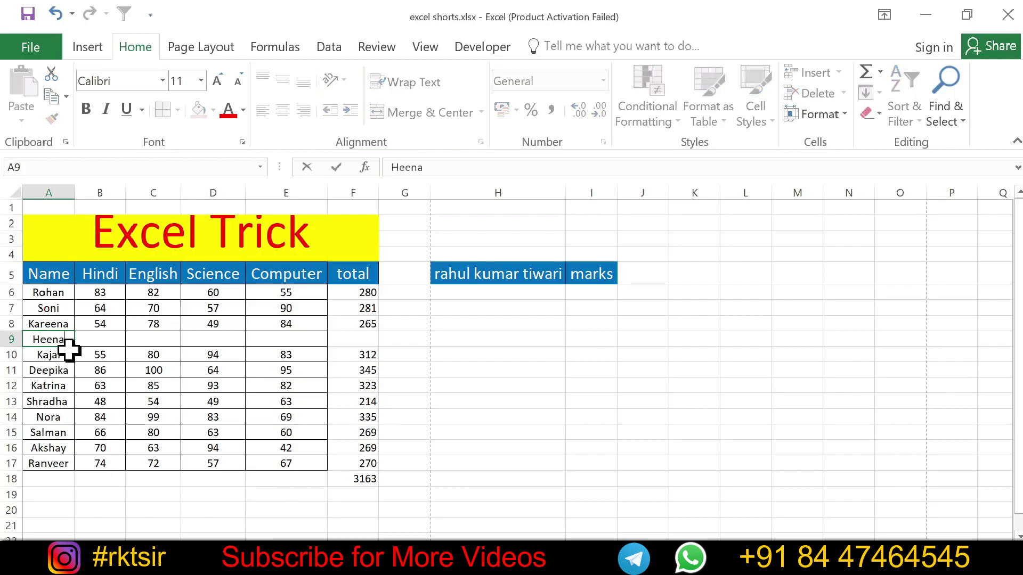
{"action": "key", "text": "Tab"}
Fill Heena's marks B9:E9 with =RANDBETWEEN(33,100).
{"action": "key", "text": "shift+Right"}
{"action": "key", "text": "shift+Right"}
{"action": "key", "text": "shift+Right"}
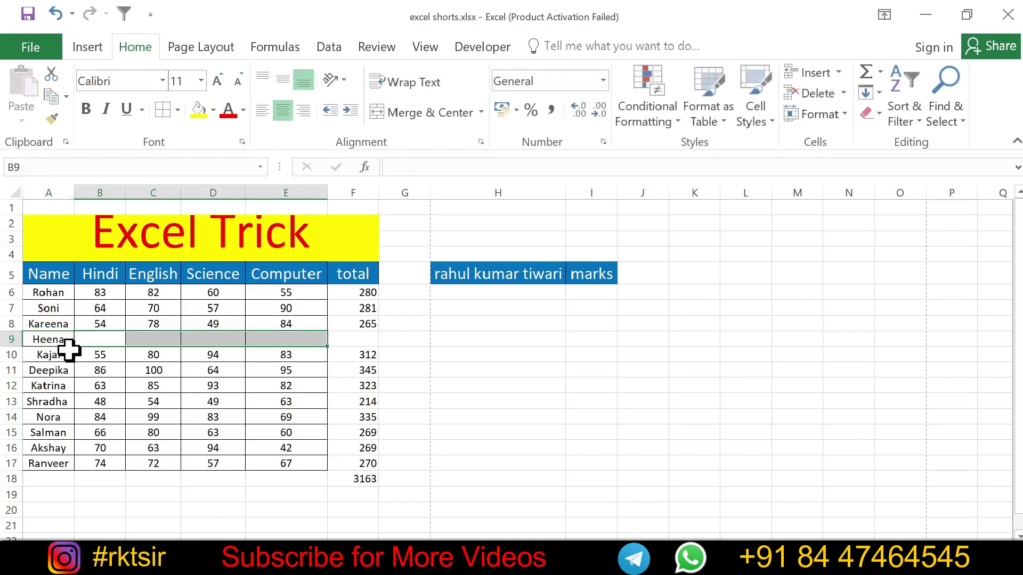
{"action": "type", "text": "=rand"}
{"action": "key", "text": "Down"}
{"action": "key", "text": "Tab"}
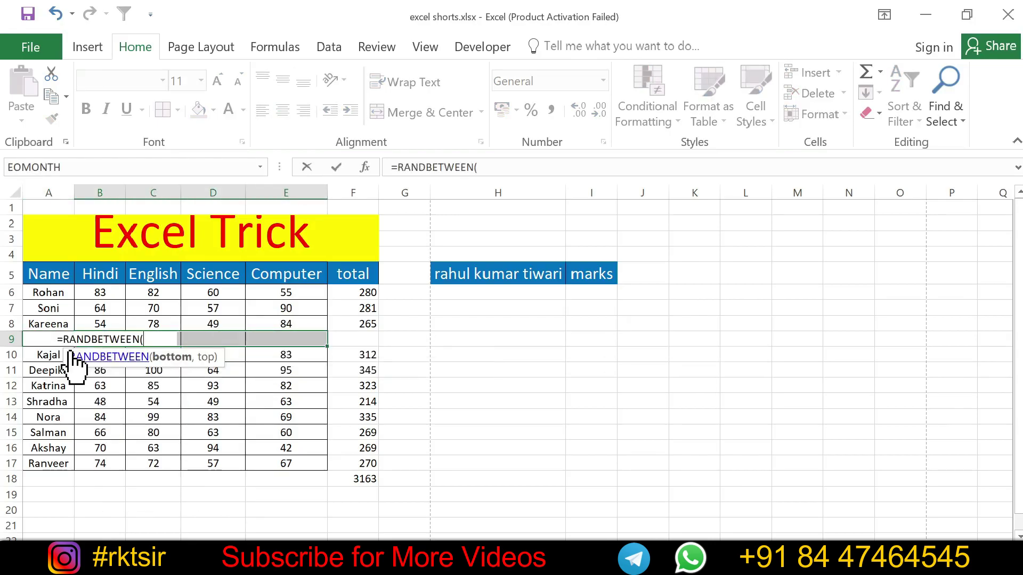
{"action": "type", "text": "33,100"}
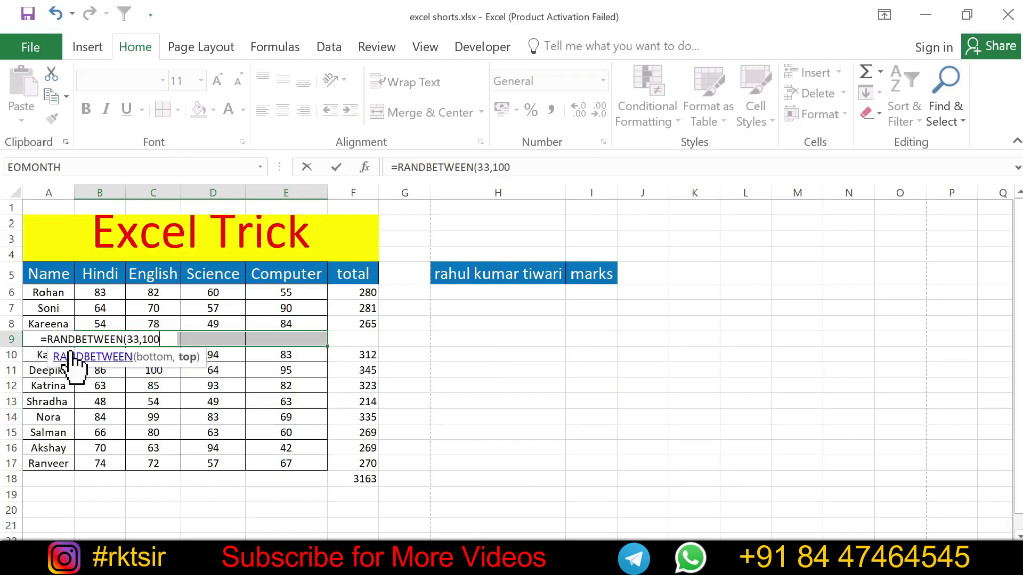
{"action": "type", "text": ")"}
{"action": "key", "text": "ctrl+Return"}
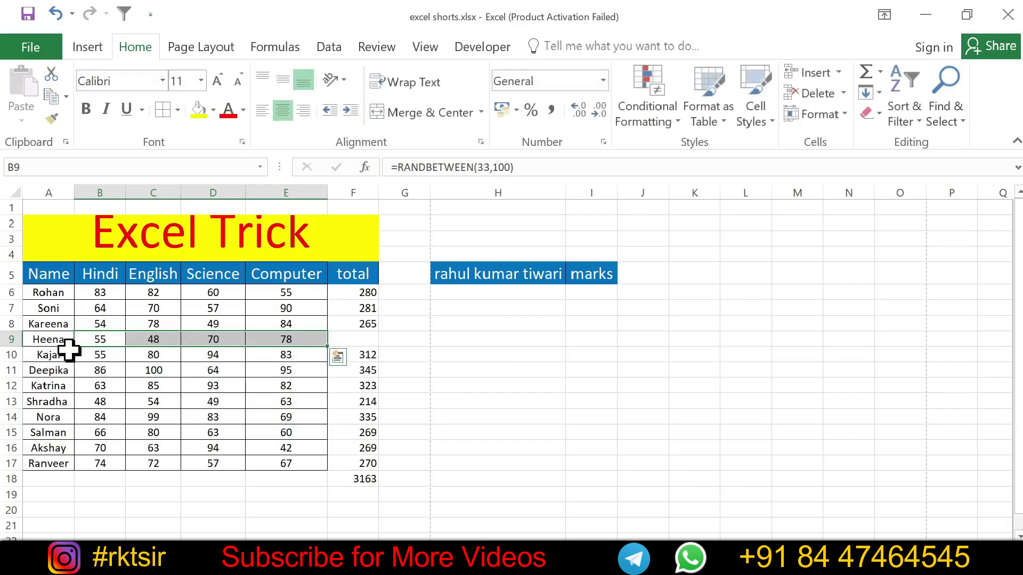
Copy Heena's random marks and paste them back as fixed values.
{"action": "key", "text": "ctrl+c"}
{"action": "key", "text": "ctrl+q"}
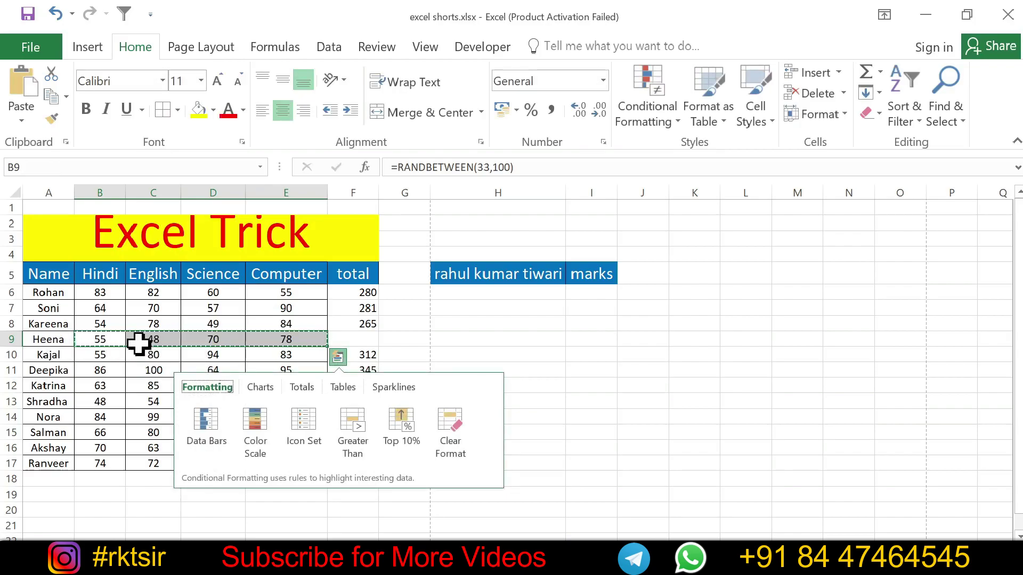
{"action": "key", "text": "Right"}
{"action": "left_click_drag", "start_coordinate": [108, 339], "coordinate": [281, 339]}
{"action": "key", "text": "ctrl+v"}
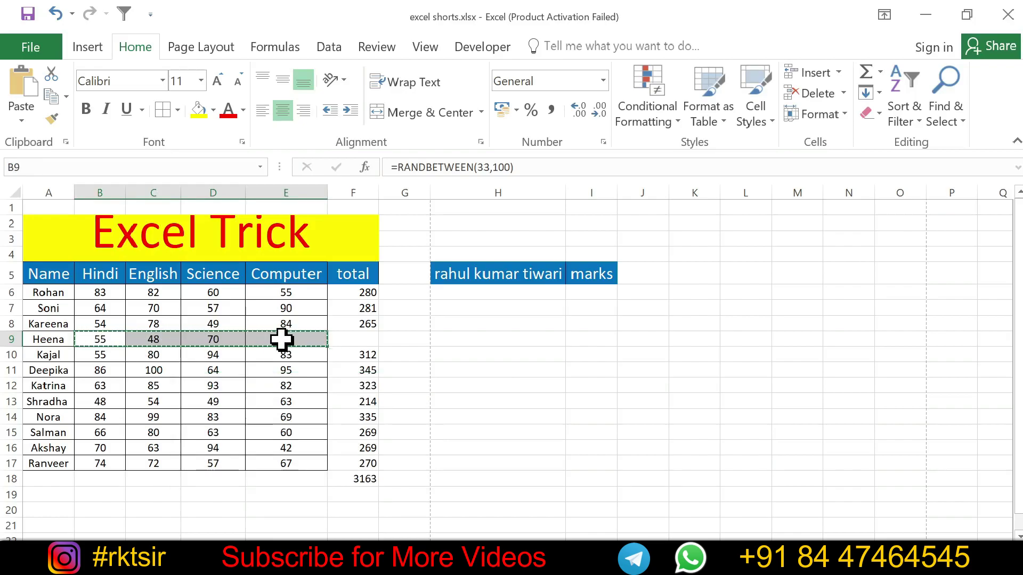
{"action": "key", "text": "ctrl+alt+v"}
{"action": "key", "text": "v"}
{"action": "key", "text": "Return"}
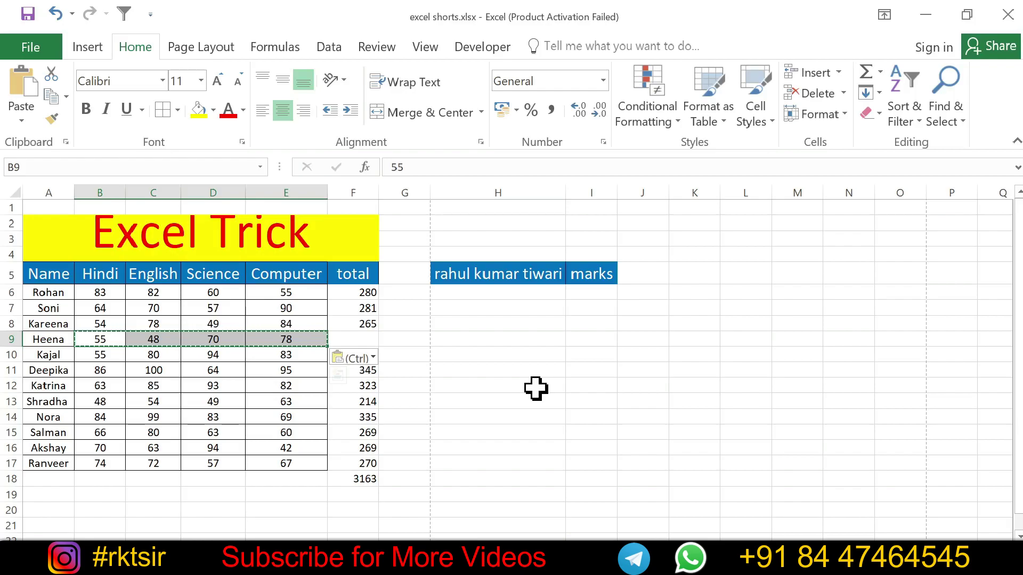
Delete sheet row 9 holding Heena's entry.
{"action": "left_click", "coordinate": [47, 335]}
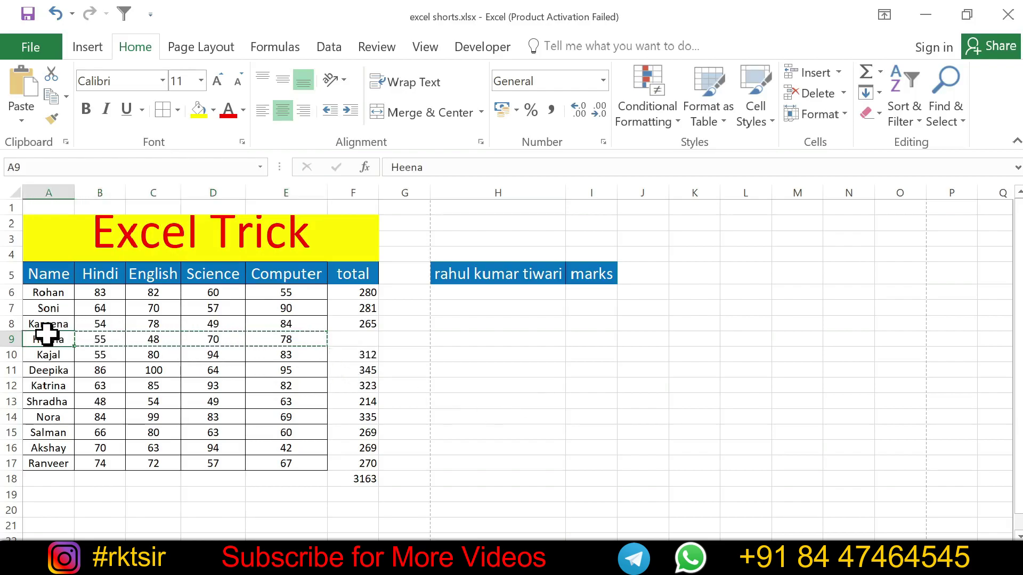
{"action": "key", "text": "alt"}
{"action": "key", "text": "h"}
{"action": "key", "text": "d"}
{"action": "key", "text": "r"}
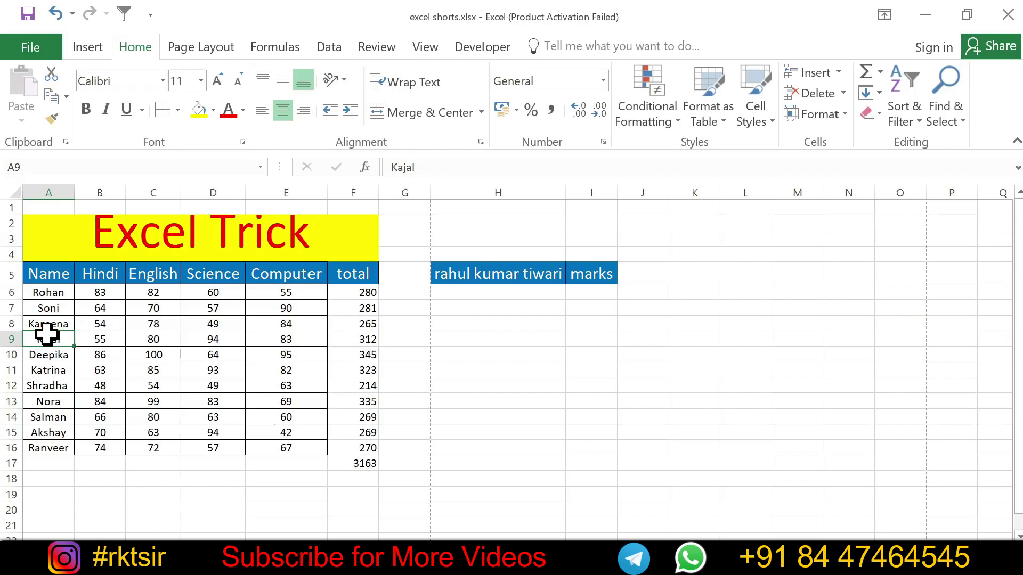
Insert a new column before Science and give it the header 'maths'.
{"action": "key", "text": "Right"}
{"action": "key", "text": "Right"}
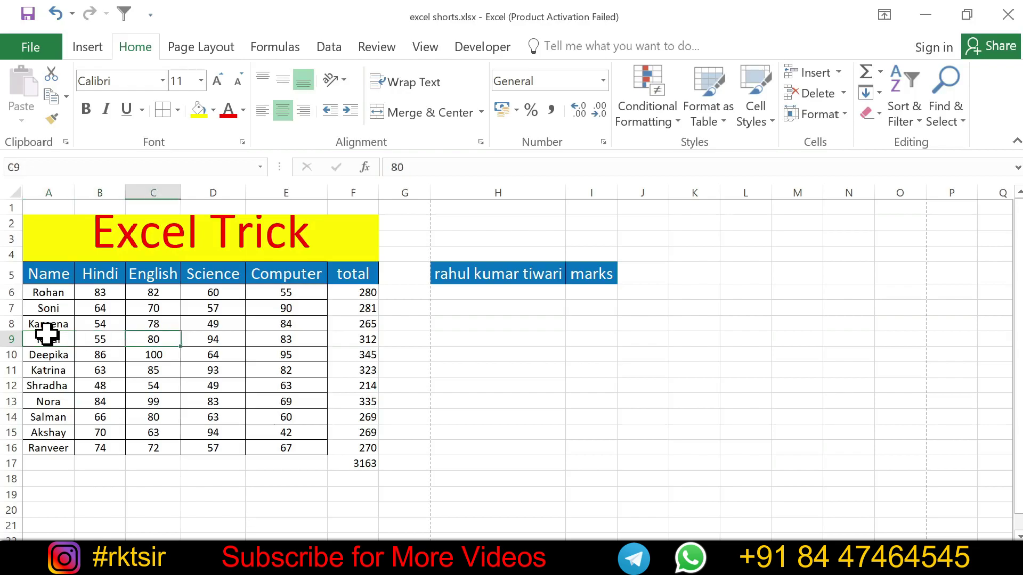
{"action": "key", "text": "Right"}
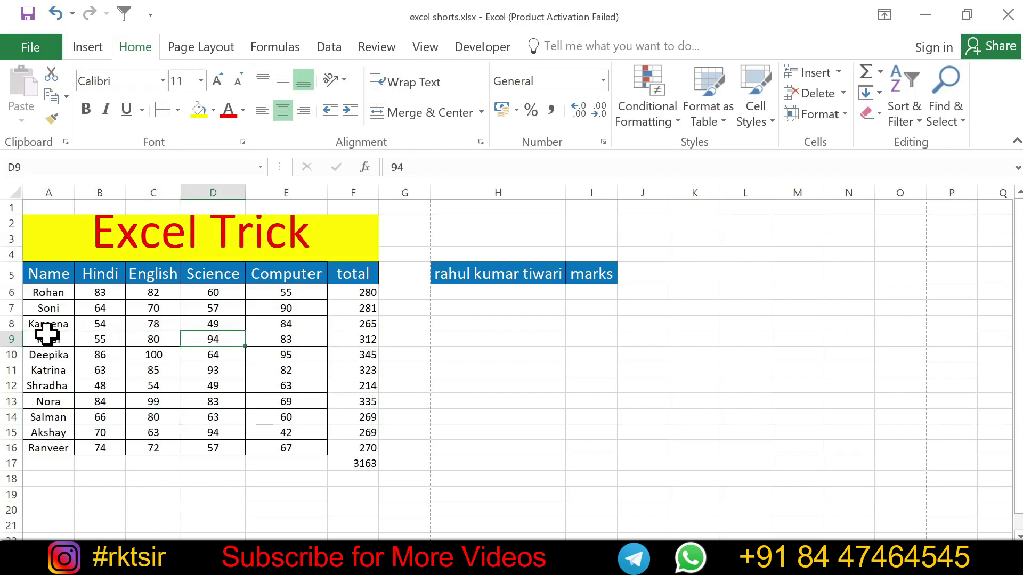
{"action": "key", "text": "alt"}
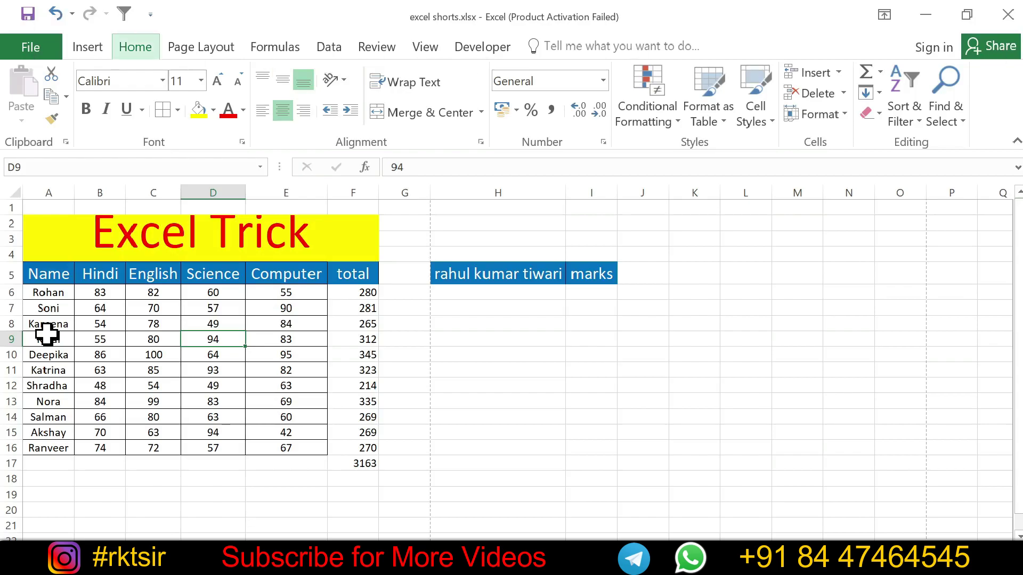
{"action": "key", "text": "h"}
{"action": "key", "text": "i"}
{"action": "key", "text": "c"}
{"action": "key", "text": "Up"}
{"action": "key", "text": "Up"}
{"action": "key", "text": "Up"}
{"action": "key", "text": "Up"}
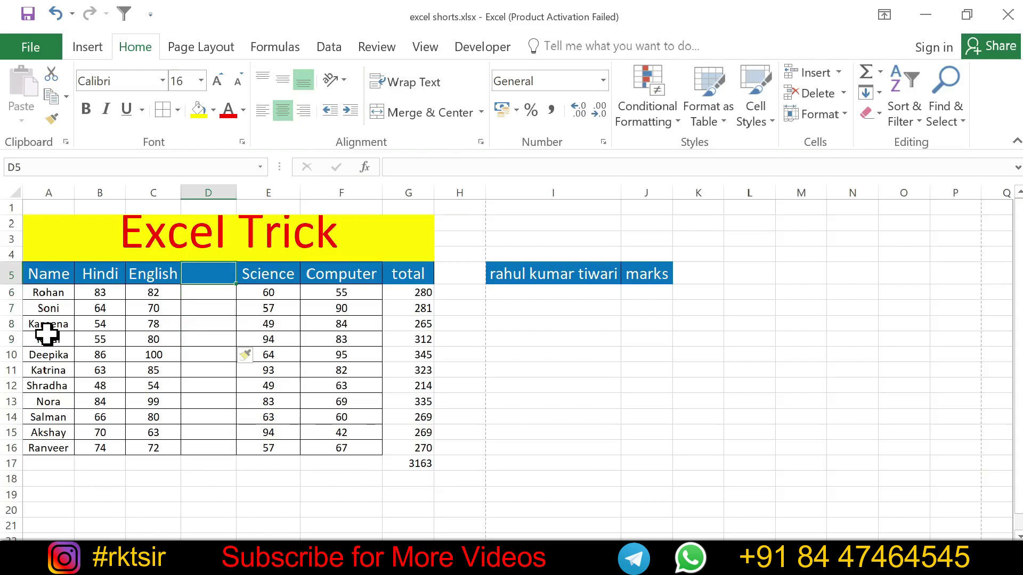
{"action": "type", "text": "maths"}
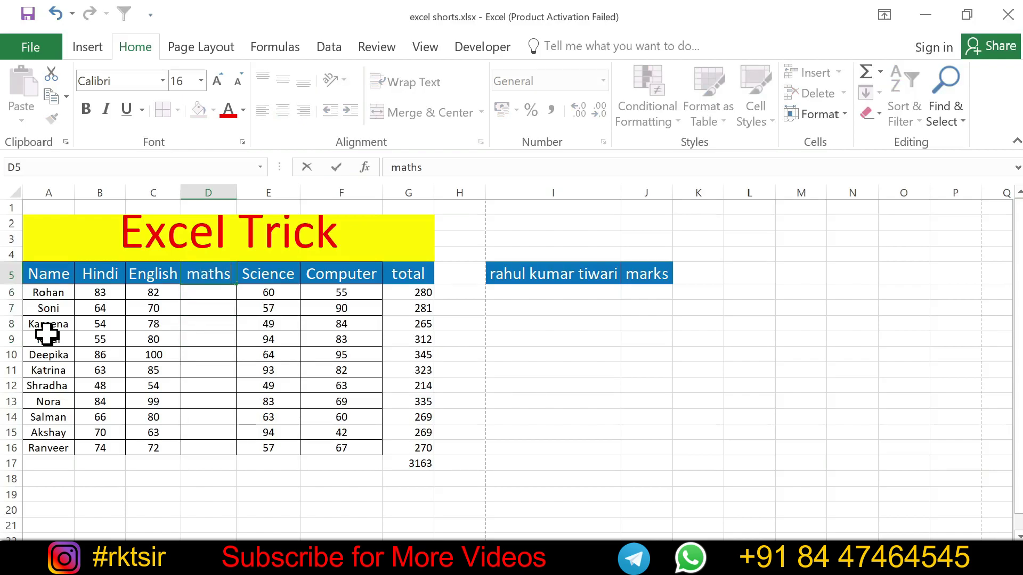
{"action": "key", "text": "Return"}
Fill the maths cells D6:D16 with =RANDBETWEEN(33,100) and copy them for Paste Special.
{"action": "key", "text": "shift+Down"}
{"action": "key", "text": "shift+Down"}
{"action": "key", "text": "shift+Down"}
{"action": "key", "text": "shift+Down"}
{"action": "key", "text": "shift+Down"}
{"action": "key", "text": "shift+Down"}
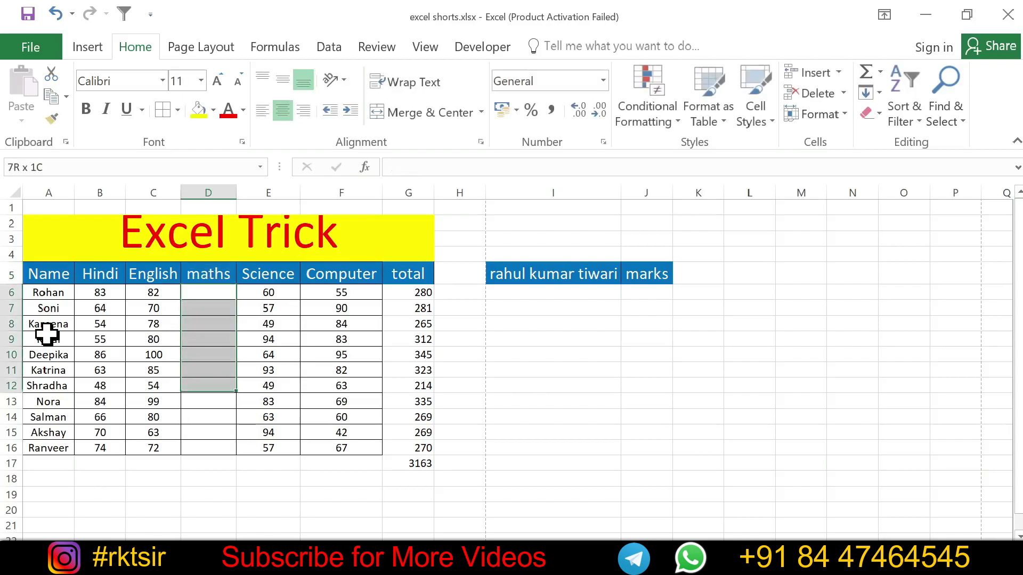
{"action": "key", "text": "shift+Down"}
{"action": "key", "text": "shift+Down"}
{"action": "key", "text": "shift+Down"}
{"action": "key", "text": "shift+Down"}
{"action": "type", "text": "=rand"}
{"action": "key", "text": "Down"}
{"action": "key", "text": "Tab"}
{"action": "type", "text": "33,100)"}
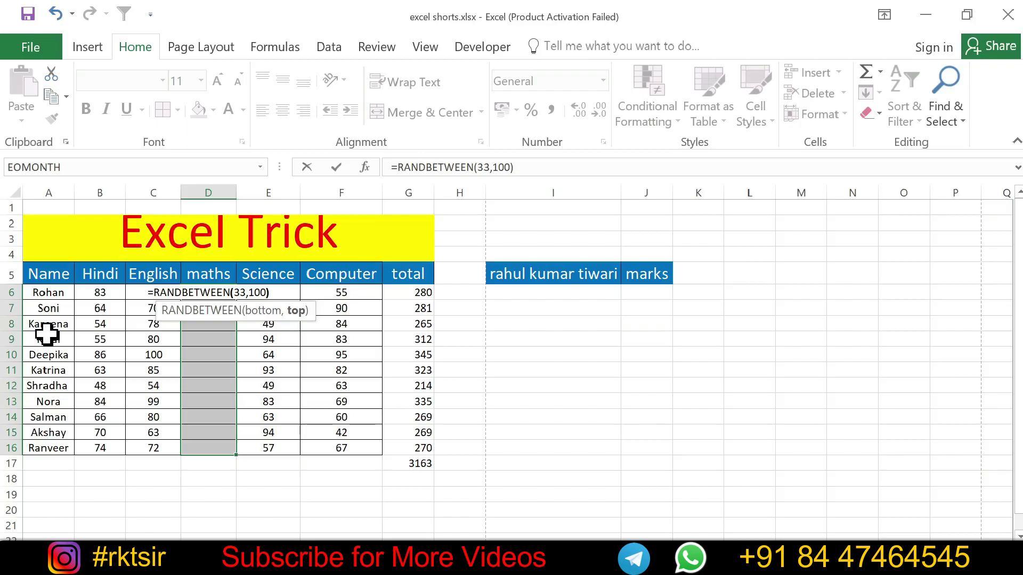
{"action": "key", "text": "ctrl+Return"}
{"action": "key", "text": "ctrl+c"}
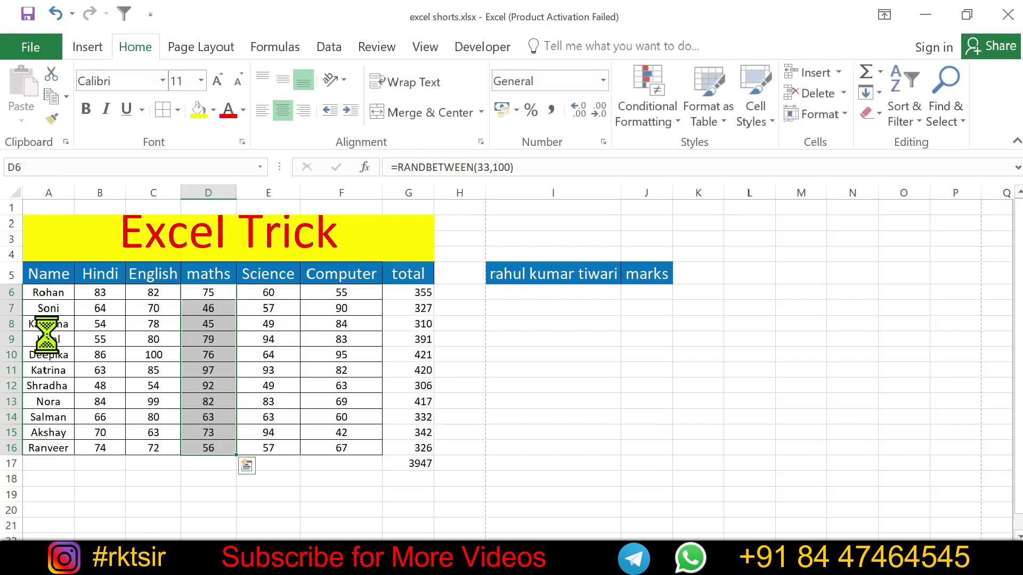
{"action": "key", "text": "ctrl+alt+v"}
Paste the maths marks back as fixed values.
{"action": "key", "text": "v"}
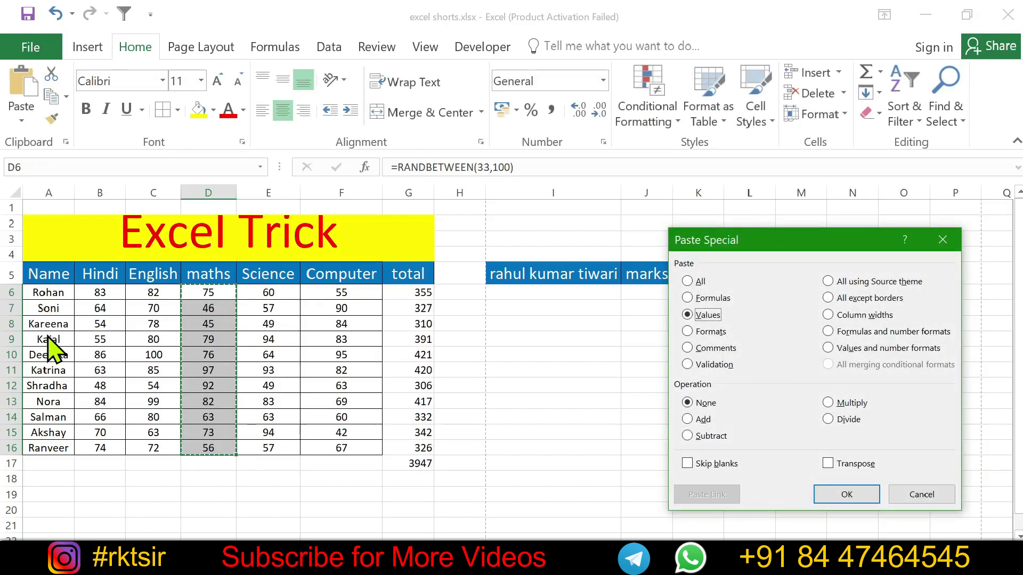
{"action": "key", "text": "Return"}
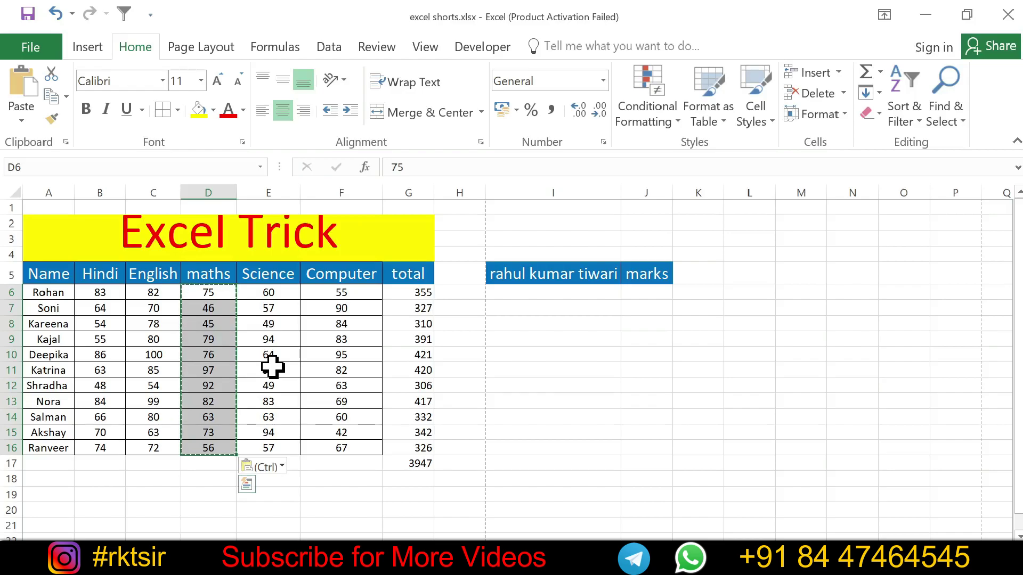
{"action": "left_click", "coordinate": [213, 352]}
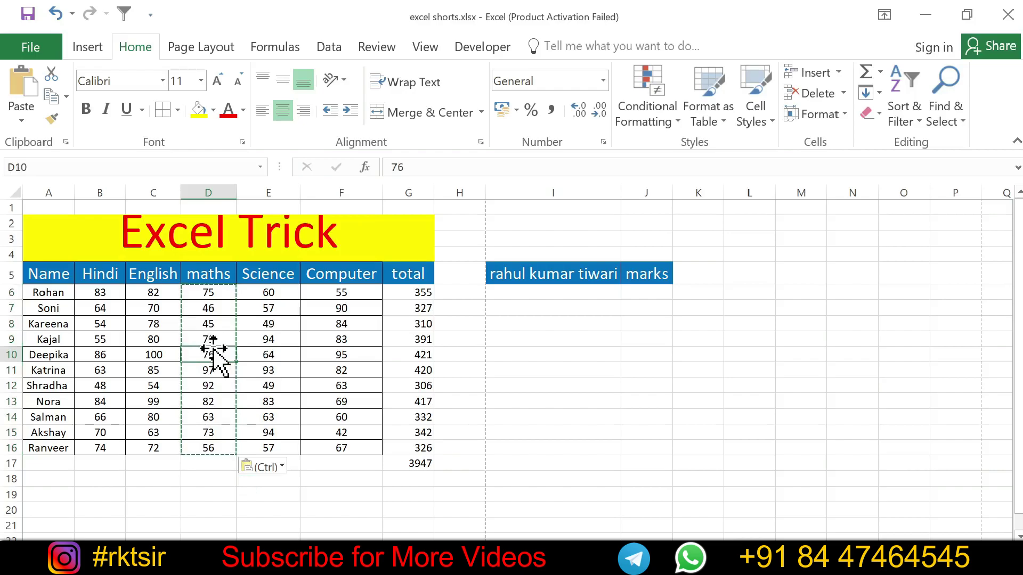
Delete the maths column, then select the headers in H5:I5.
{"action": "key", "text": "alt"}
{"action": "key", "text": "h"}
{"action": "key", "text": "d"}
{"action": "key", "text": "c"}
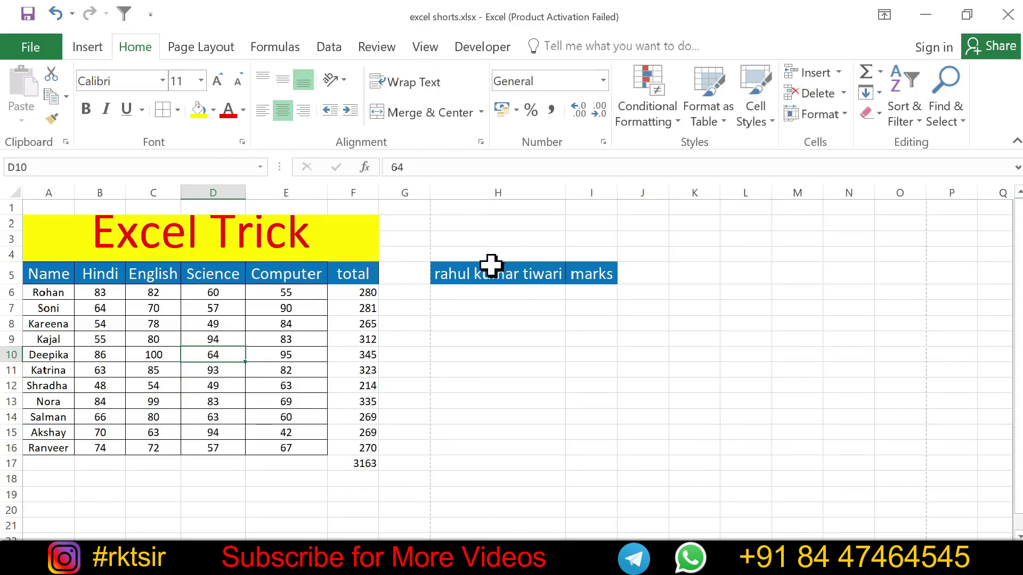
{"action": "left_click_drag", "start_coordinate": [448, 274], "coordinate": [598, 264]}
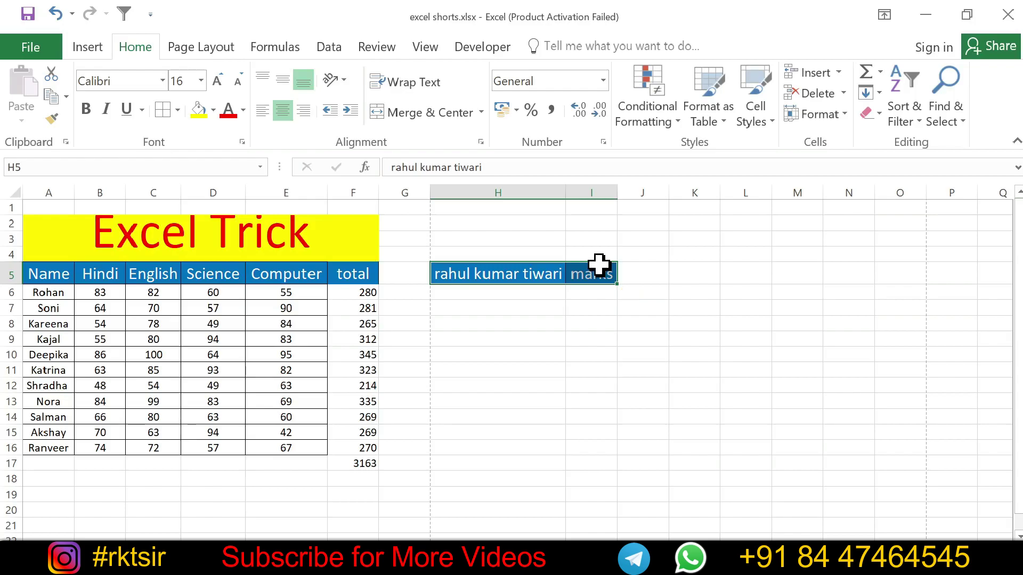
Clear all contents and formatting from H5:I5, then insert a new blank worksheet.
{"action": "key", "text": "alt"}
{"action": "key", "text": "h"}
{"action": "key", "text": "e"}
{"action": "key", "text": "a"}
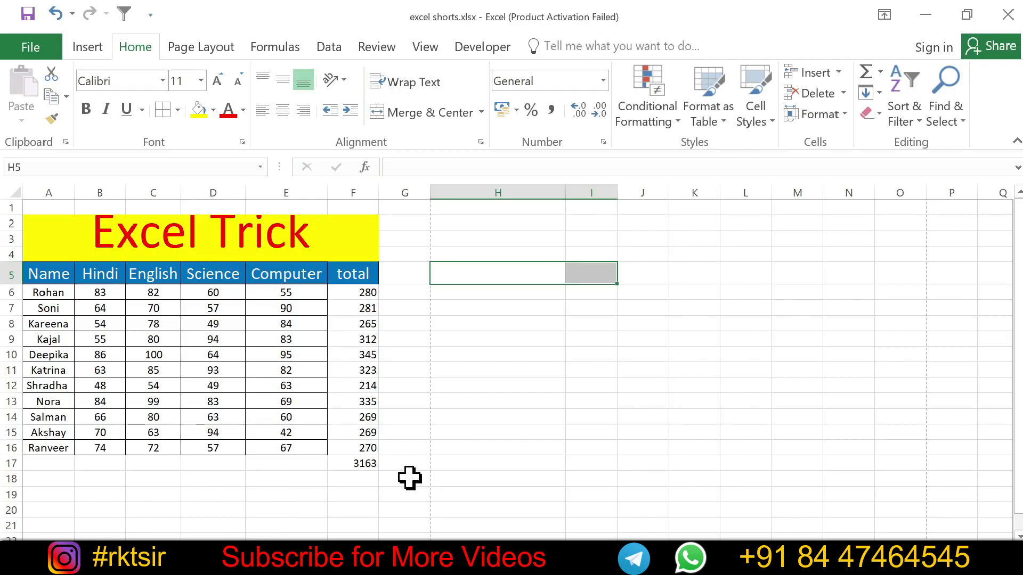
{"action": "key", "text": "shift+F11"}
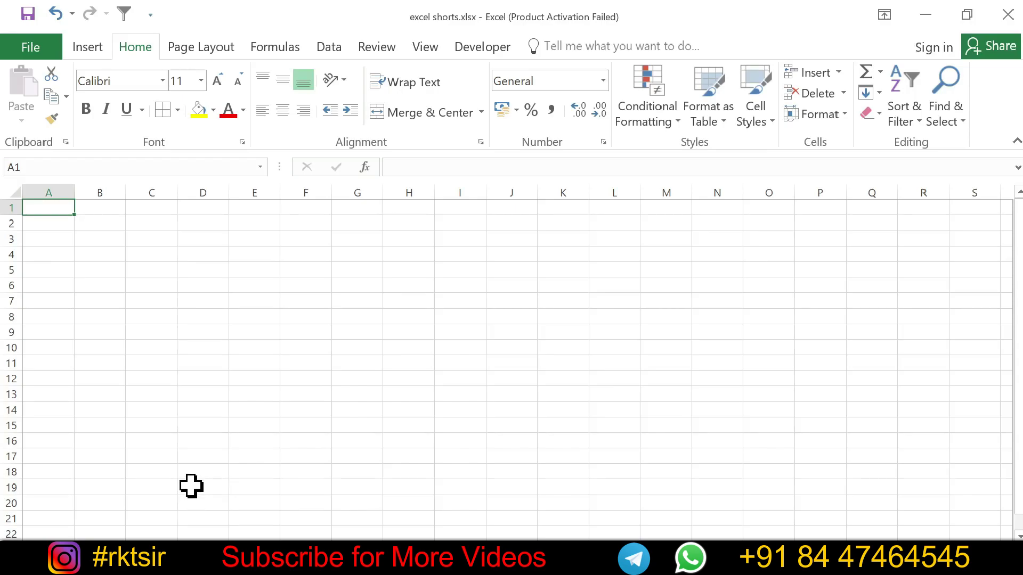
Delete the blank worksheet, returning to the marks table with grand total 3163.
{"action": "key", "text": "alt"}
{"action": "key", "text": "h"}
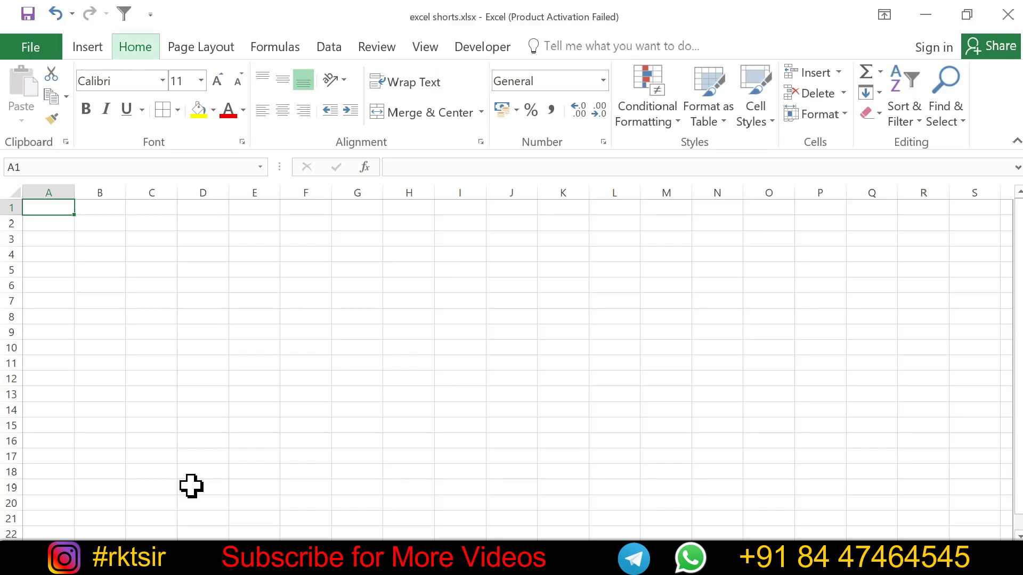
{"action": "key", "text": "d"}
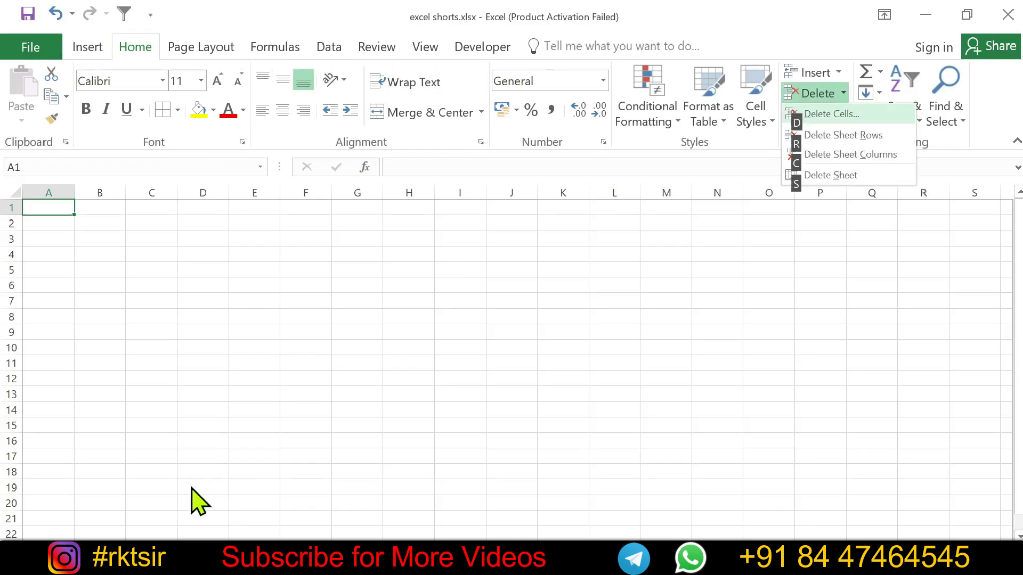
{"action": "key", "text": "r"}
{"action": "key", "text": "alt+h"}
{"action": "key", "text": "d"}
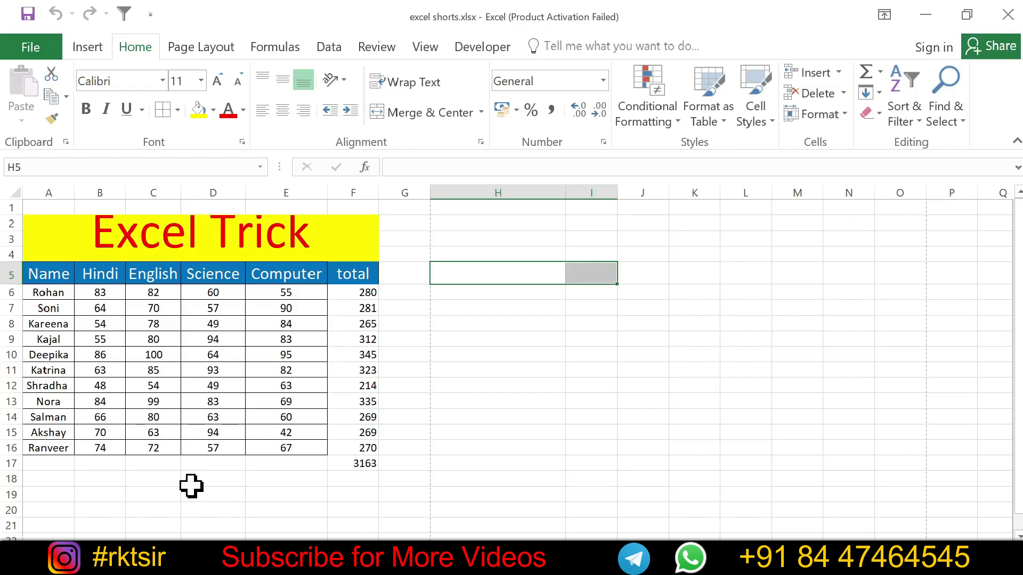
{"action": "left_click", "coordinate": [493, 306]}
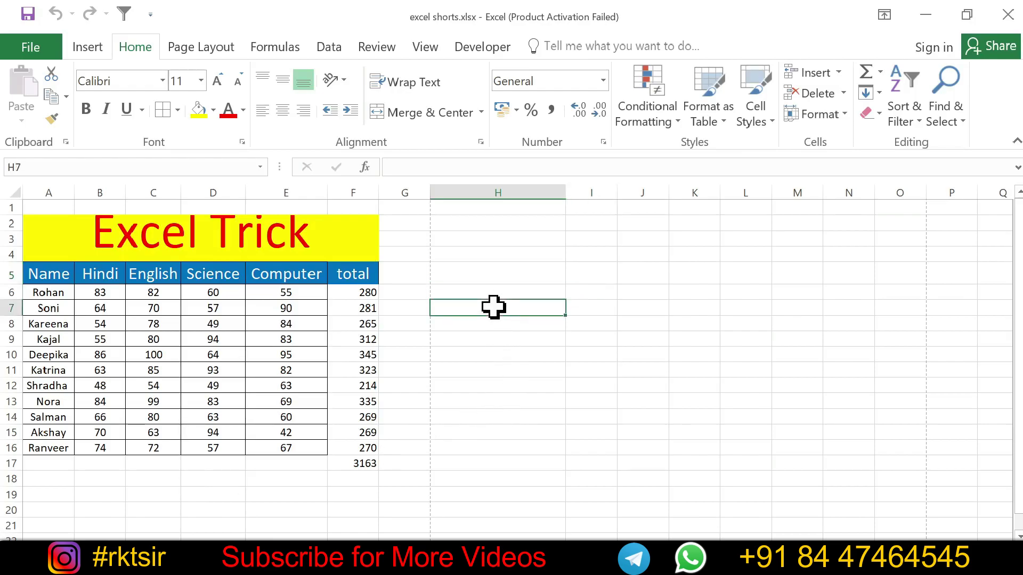
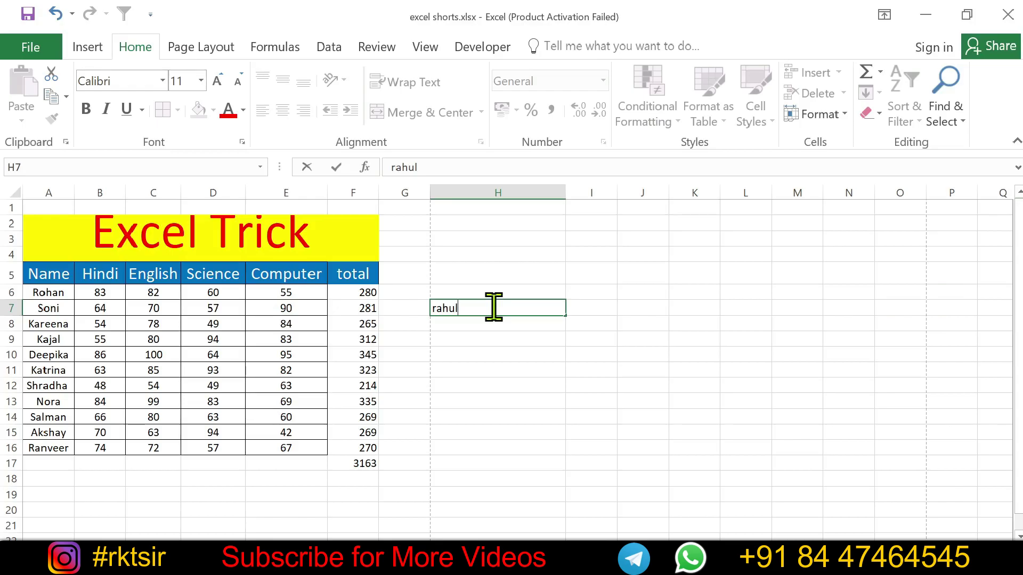
Enter a person's full name in H7, wrapped onto three lines.
{"action": "key", "text": "alt+Return"}
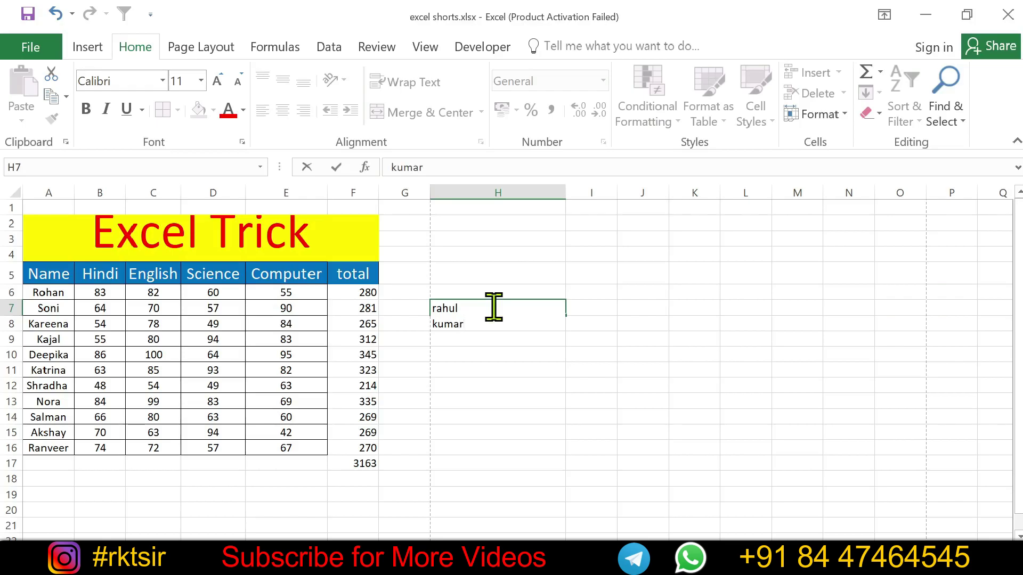
{"action": "key", "text": "alt+Return"}
{"action": "key", "text": "Return"}
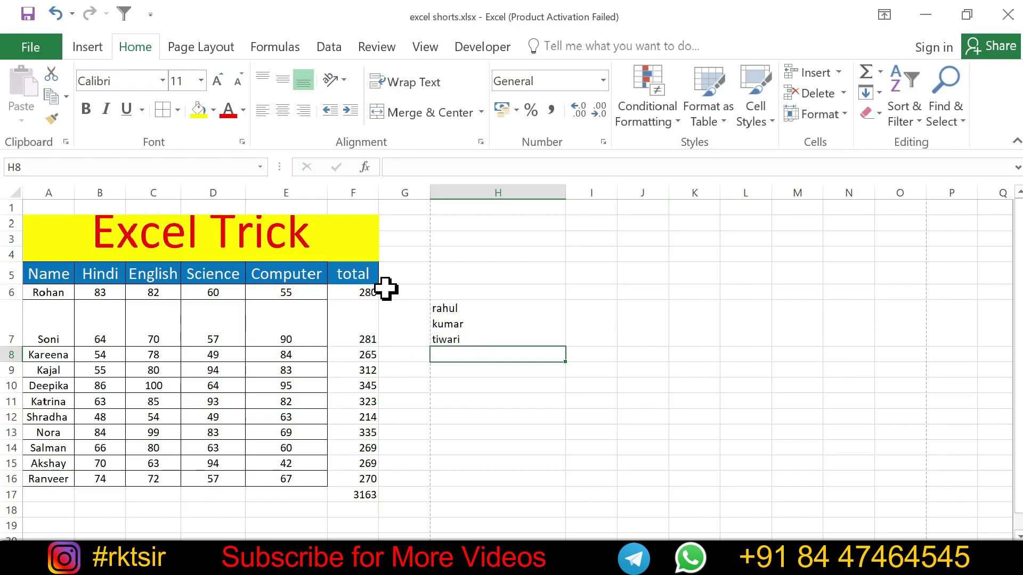
Type 'subsribe' in J9 and widen column J so it fits.
{"action": "left_click", "coordinate": [366, 293]}
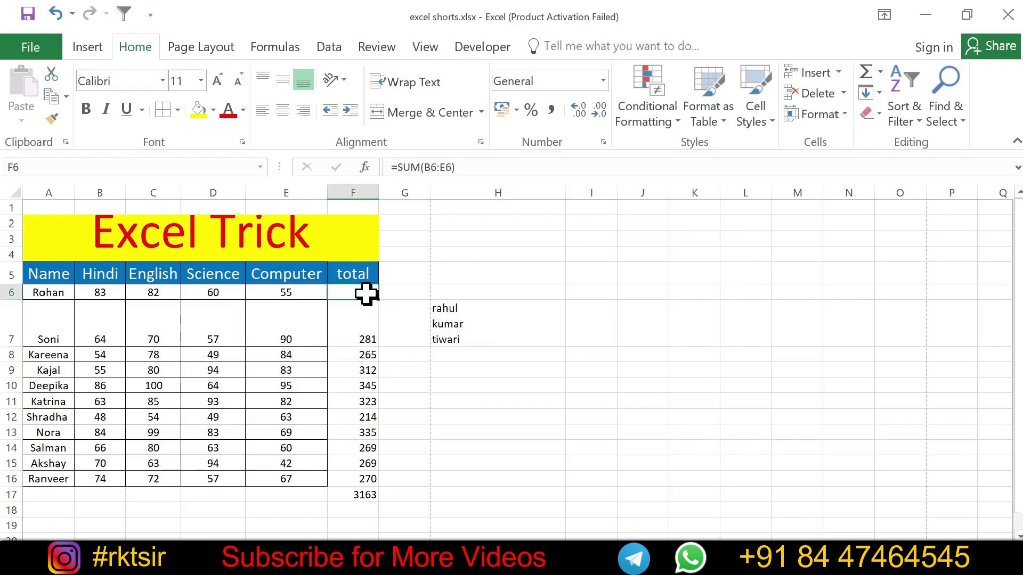
{"action": "left_click", "coordinate": [656, 368]}
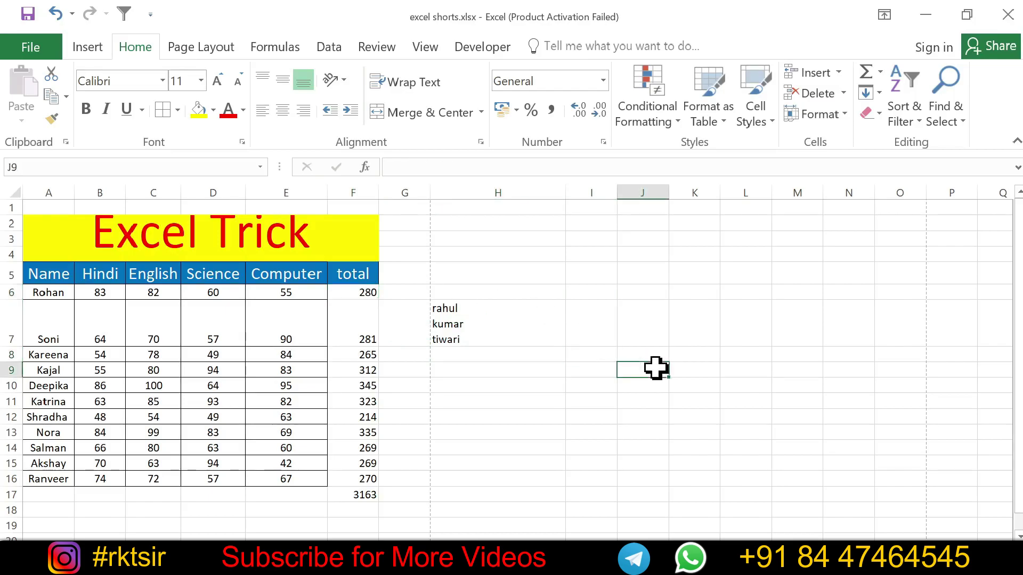
{"action": "type", "text": "subsribe"}
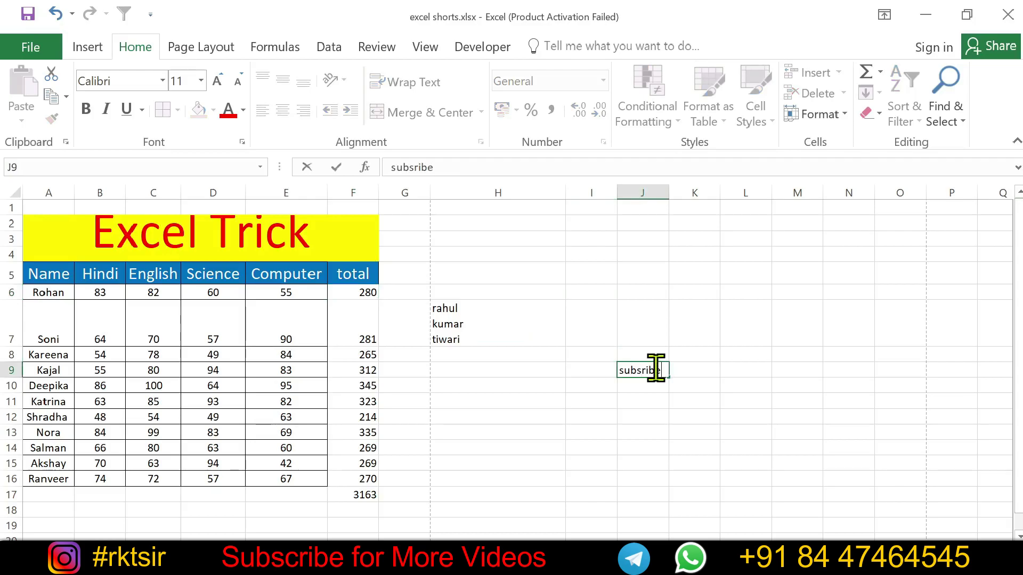
{"action": "left_click", "coordinate": [648, 402]}
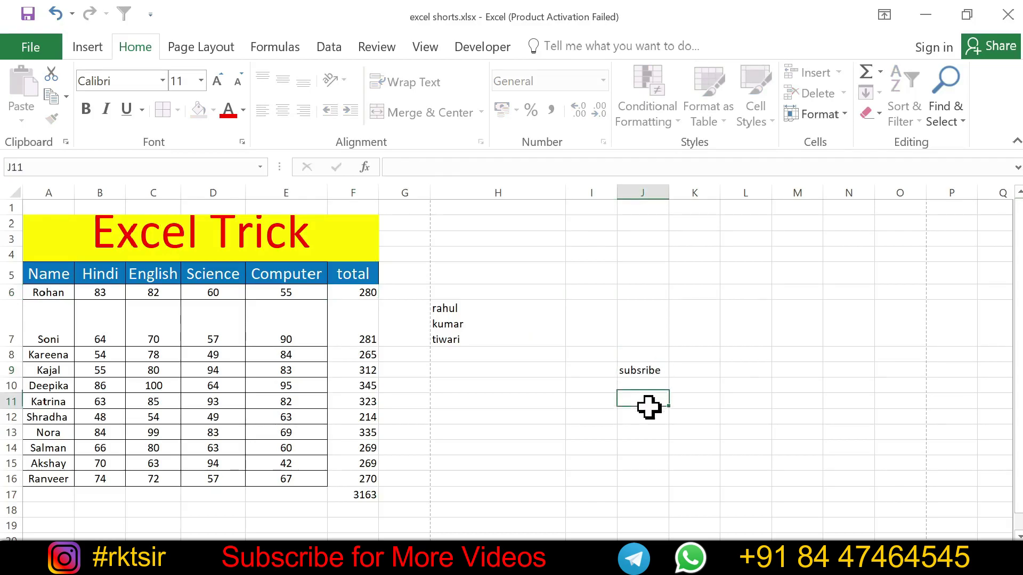
{"action": "left_click", "coordinate": [649, 368]}
{"action": "left_click_drag", "start_coordinate": [669, 193], "coordinate": [718, 193]}
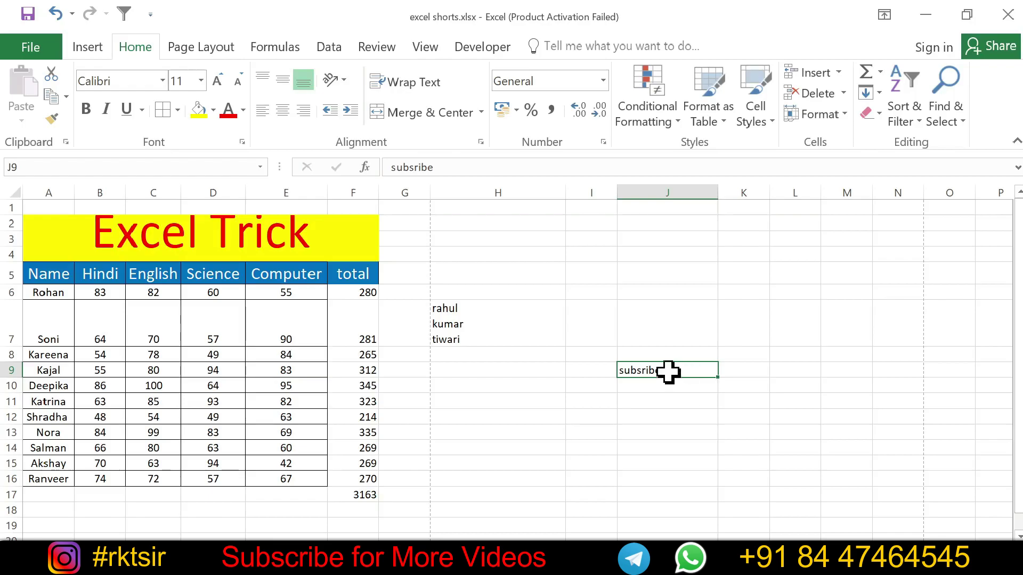
Fill 'subsribe' down from J9 through J16.
{"action": "key", "text": "shift+Down"}
{"action": "key", "text": "shift+Down"}
{"action": "key", "text": "shift+Down"}
{"action": "key", "text": "shift+Down"}
{"action": "key", "text": "shift+Down"}
{"action": "key", "text": "shift+Down"}
{"action": "key", "text": "shift+Down"}
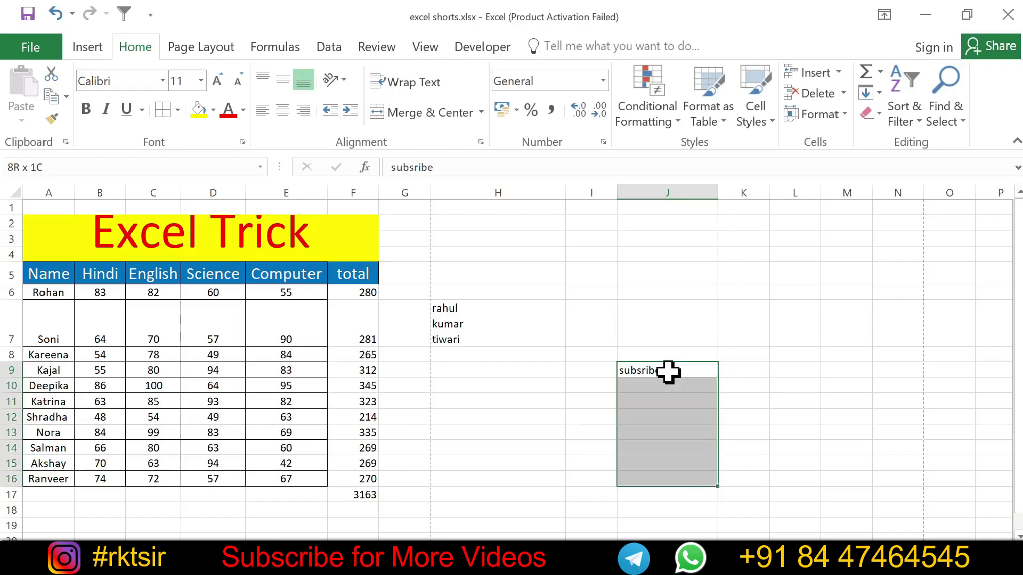
{"action": "key", "text": "ctrl+e"}
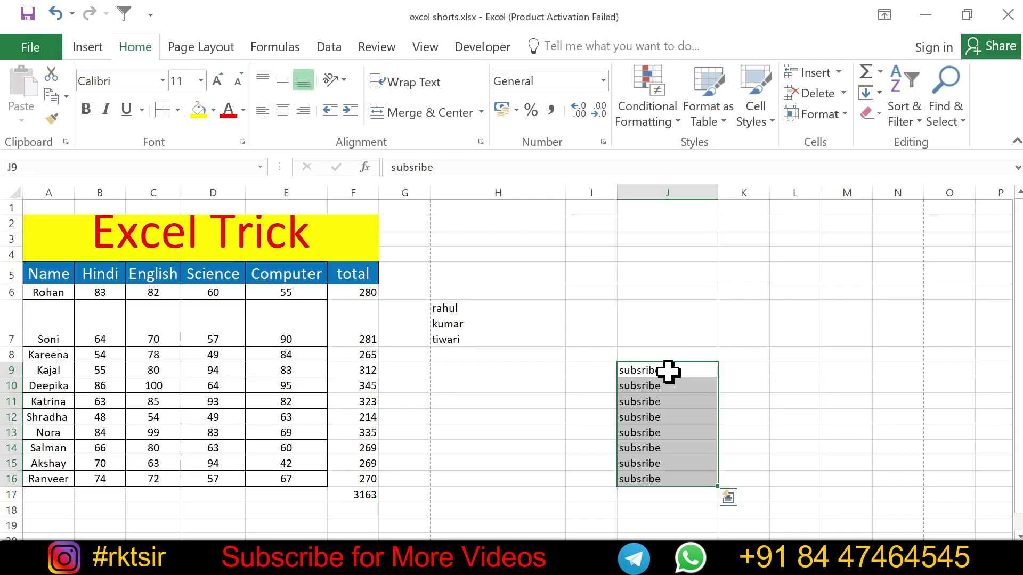
{"action": "key", "text": "Up"}
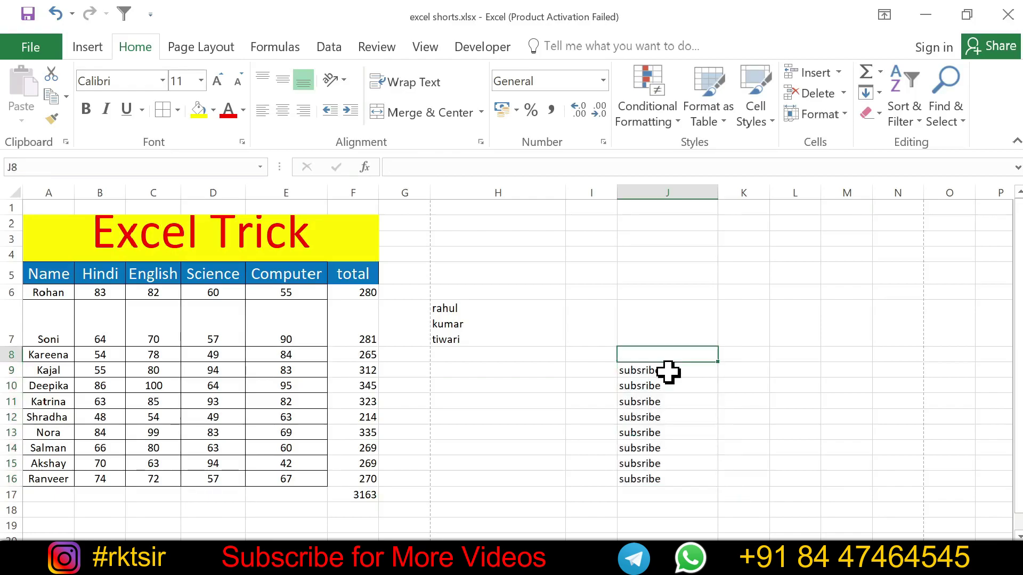
{"action": "key", "text": "Down"}
Fill 'subsribe' right from J9 through O9 with Ctrl+R.
{"action": "key", "text": "shift+Right"}
{"action": "key", "text": "shift+Right"}
{"action": "key", "text": "shift+Right"}
{"action": "key", "text": "shift+Right"}
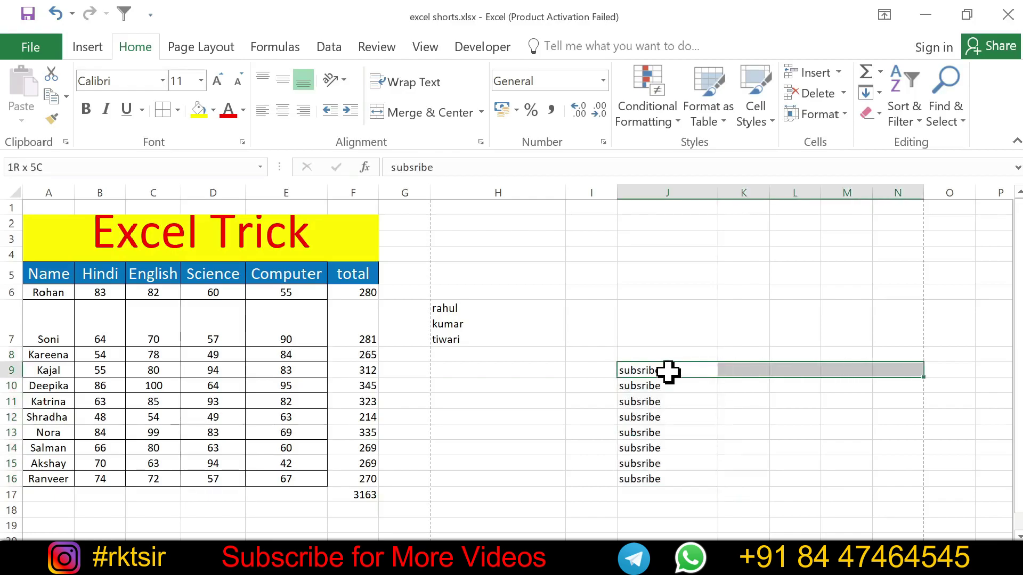
{"action": "key", "text": "shift+Right"}
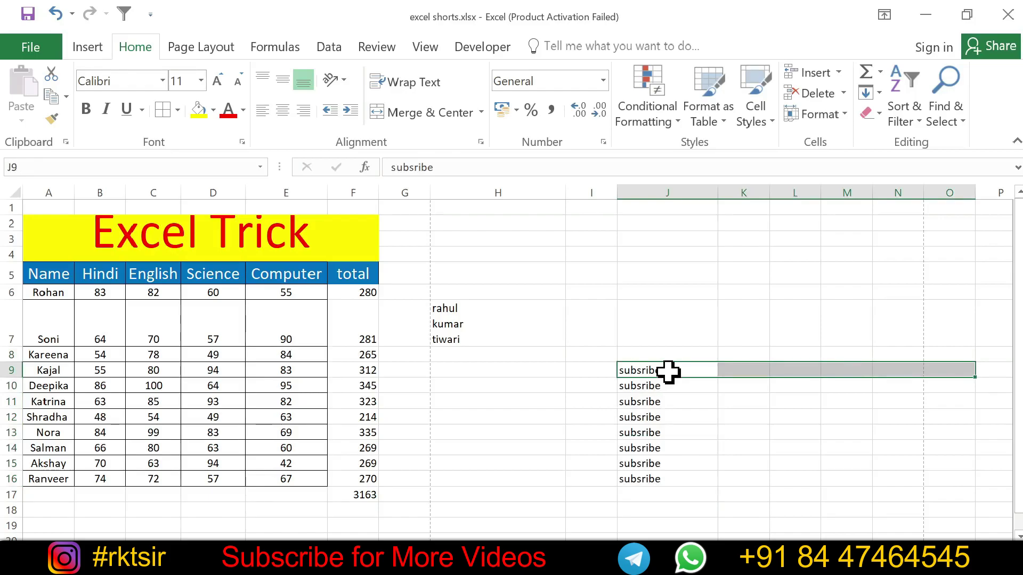
{"action": "key", "text": "ctrl+r"}
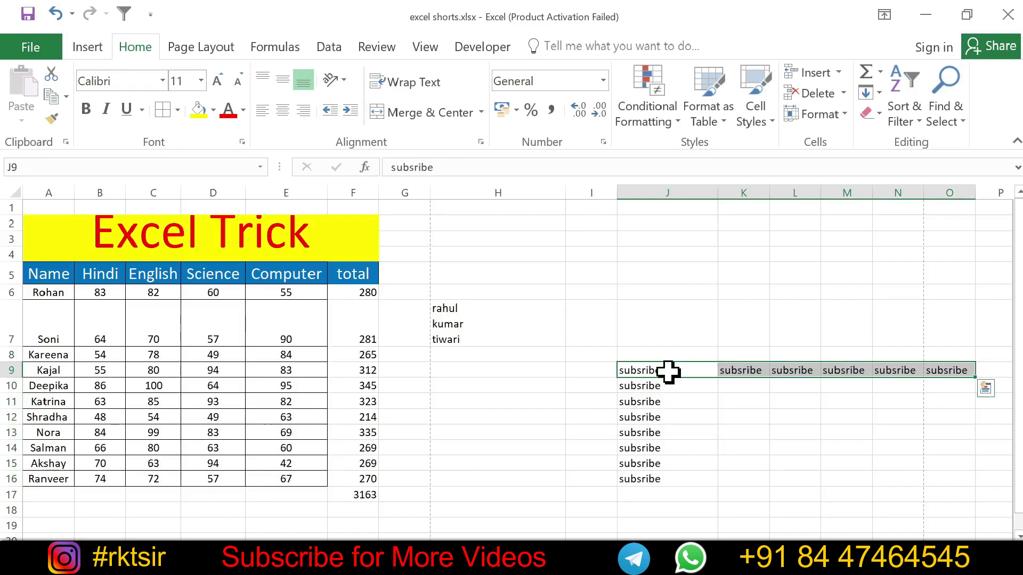
{"action": "key", "text": "Left"}
{"action": "key", "text": "Right"}
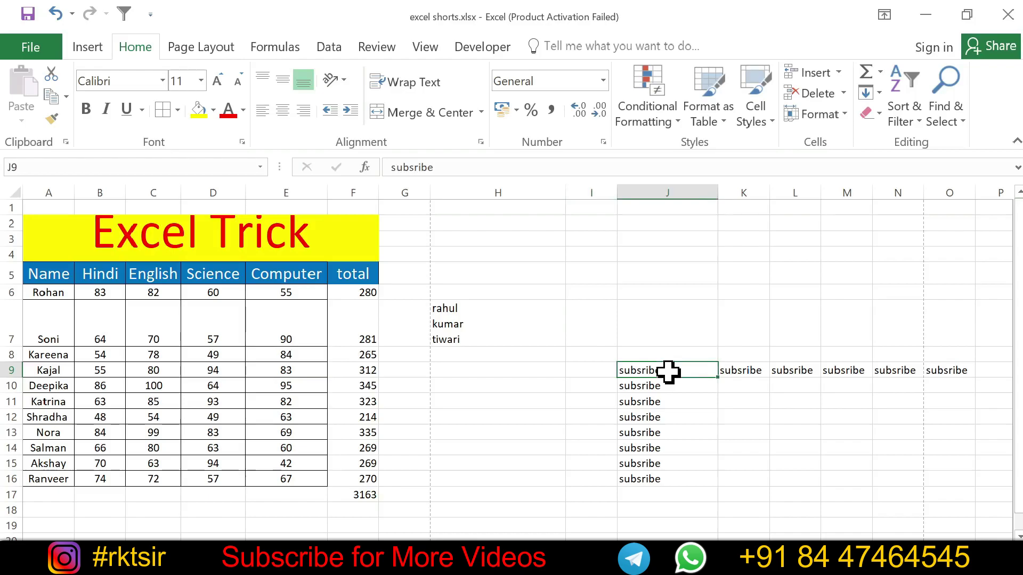
Fill 'subsribe' up from J9 through J3 using Fill > Up.
{"action": "key", "text": "shift+Up"}
{"action": "key", "text": "shift+Up"}
{"action": "key", "text": "shift+Up"}
{"action": "key", "text": "shift+Up"}
{"action": "key", "text": "shift+Up"}
{"action": "key", "text": "shift+Up"}
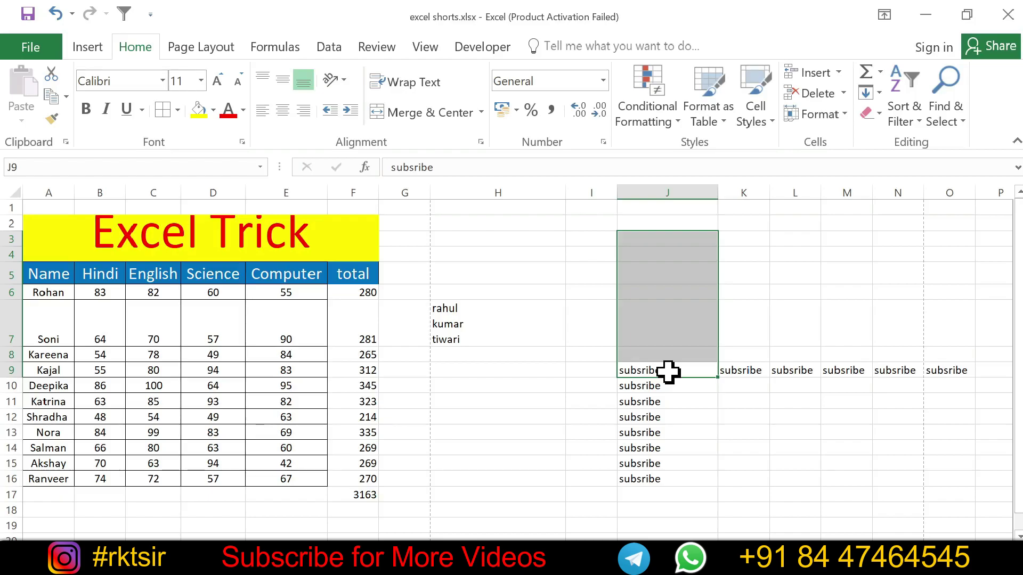
{"action": "key", "text": "alt"}
{"action": "key", "text": "h"}
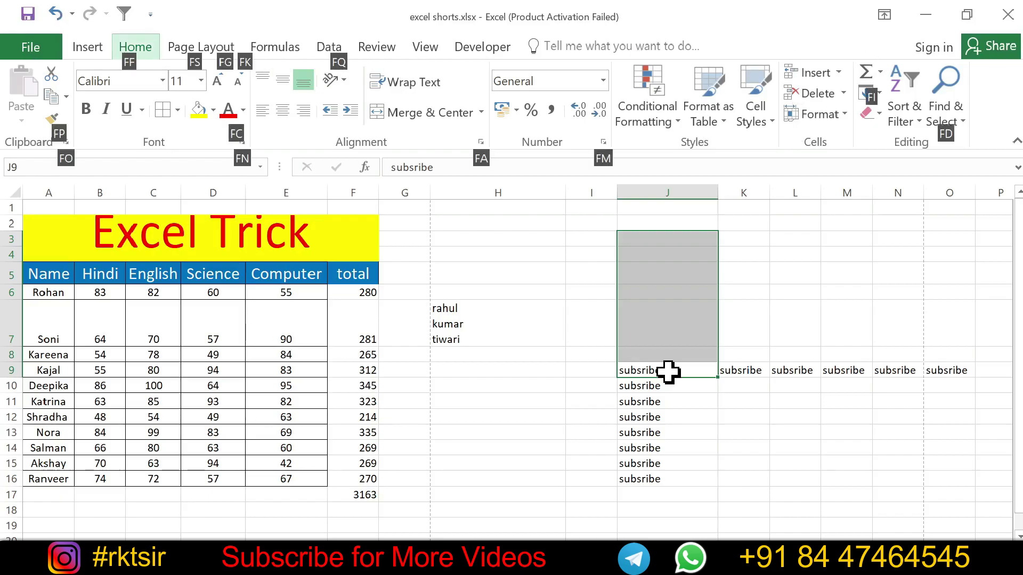
{"action": "key", "text": "f"}
{"action": "key", "text": "i"}
{"action": "key", "text": "u"}
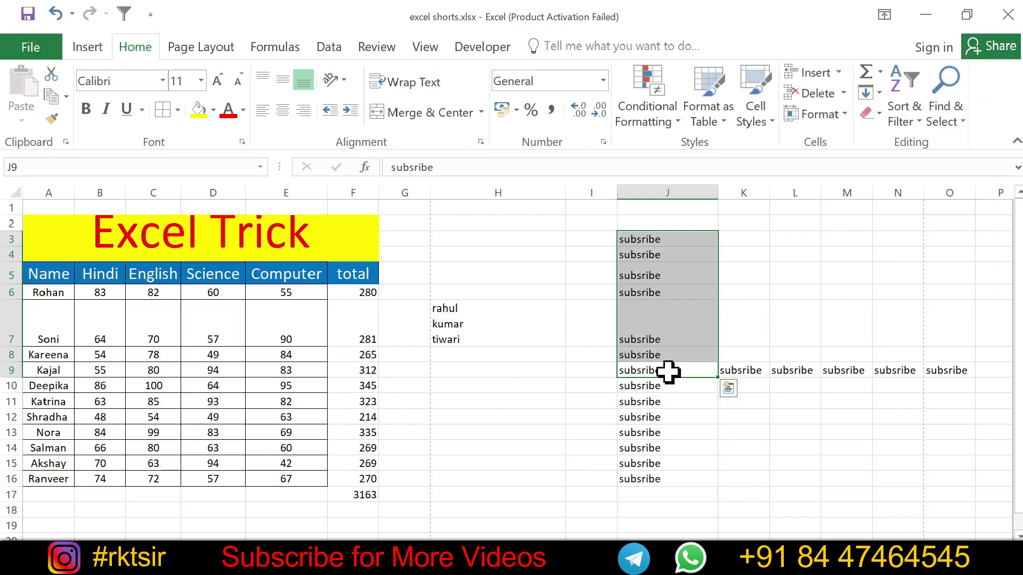
{"action": "key", "text": "Left"}
Fill 'subsribe' left from J9 across to G9 using Fill > Left.
{"action": "key", "text": "Right"}
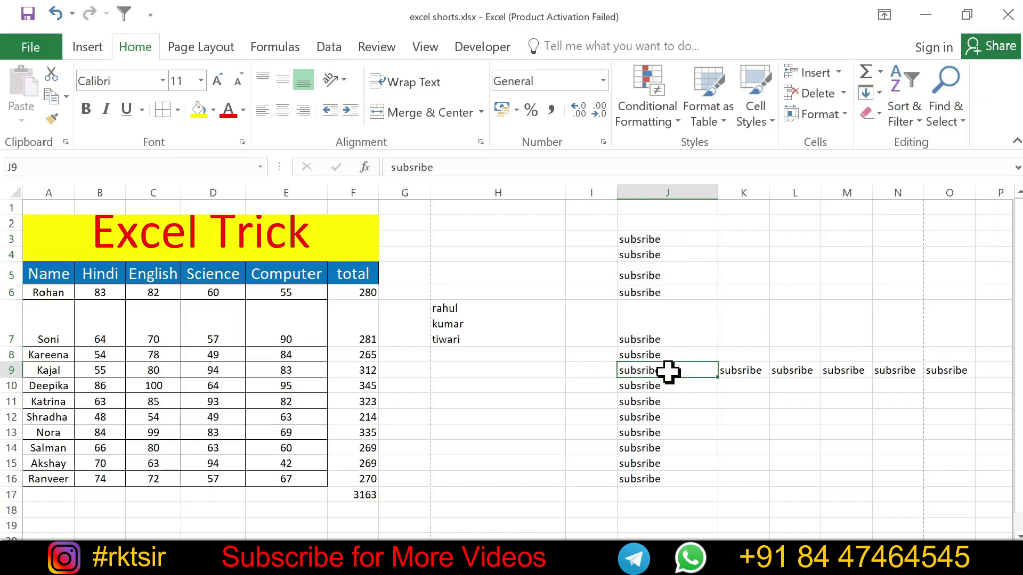
{"action": "key", "text": "shift+Left"}
{"action": "key", "text": "shift+Left"}
{"action": "key", "text": "shift+Left"}
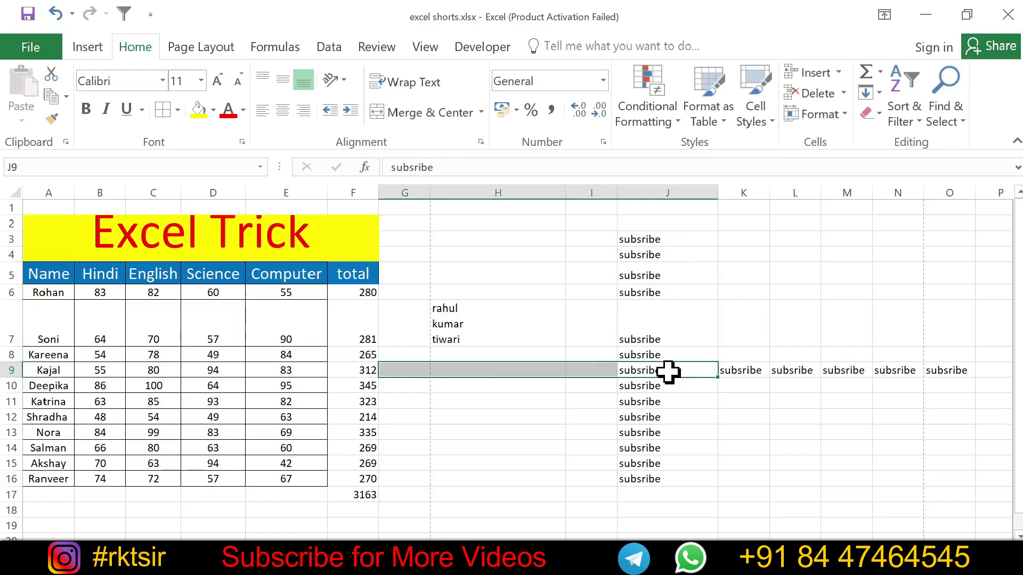
{"action": "key", "text": "alt"}
{"action": "key", "text": "h"}
{"action": "key", "text": "f"}
{"action": "key", "text": "i"}
{"action": "key", "text": "l"}
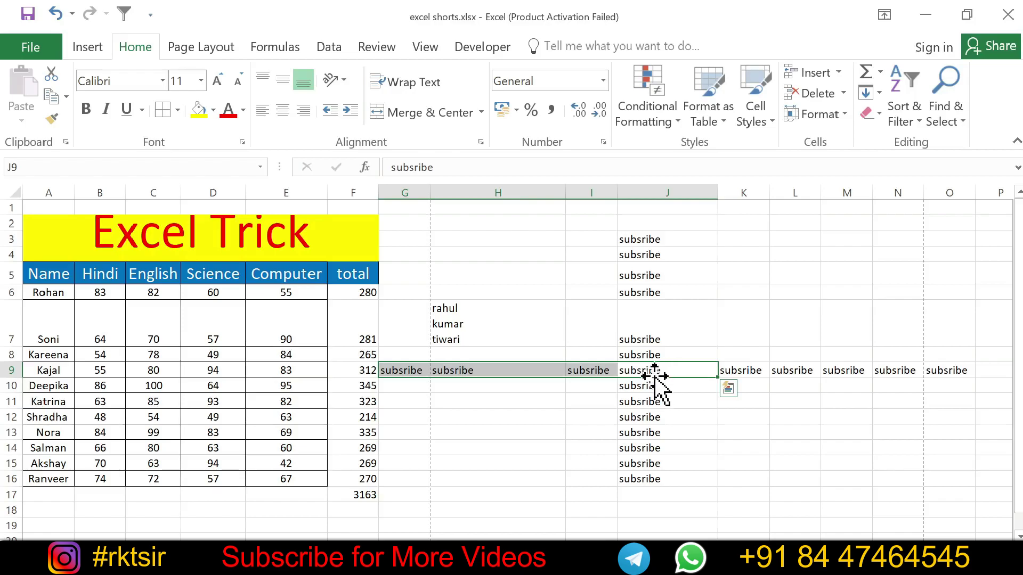
{"action": "left_click", "coordinate": [471, 424]}
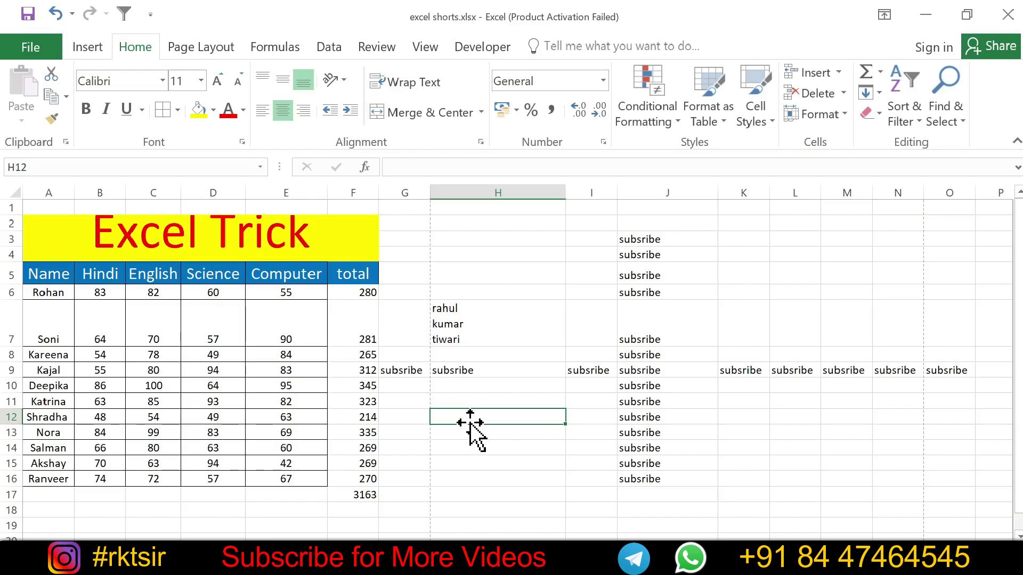
Stamp H12 with today's date 26/04/2023 and H14 with the current time 13:46.
{"action": "key", "text": "ctrl+semicolon"}
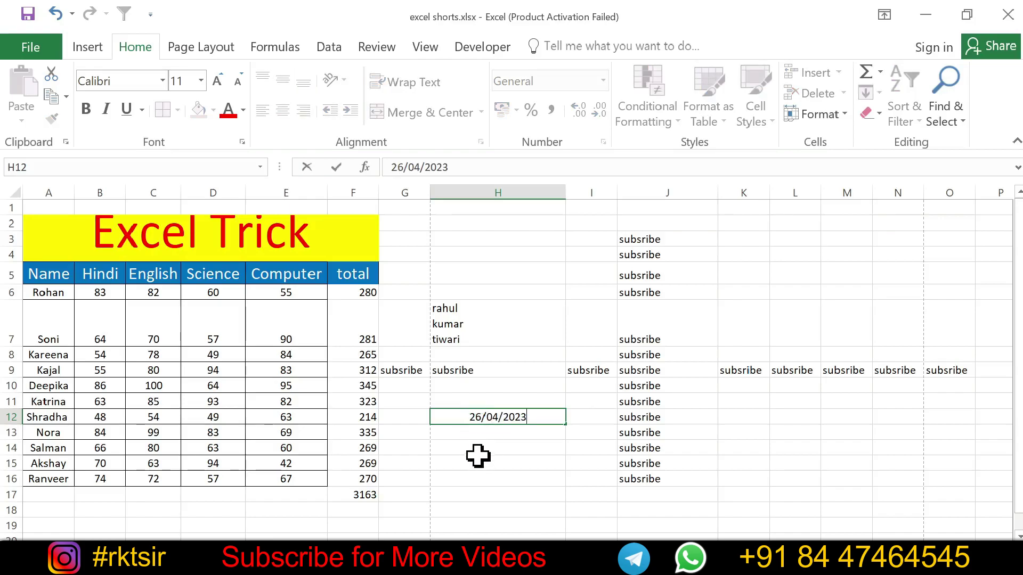
{"action": "left_click", "coordinate": [481, 450]}
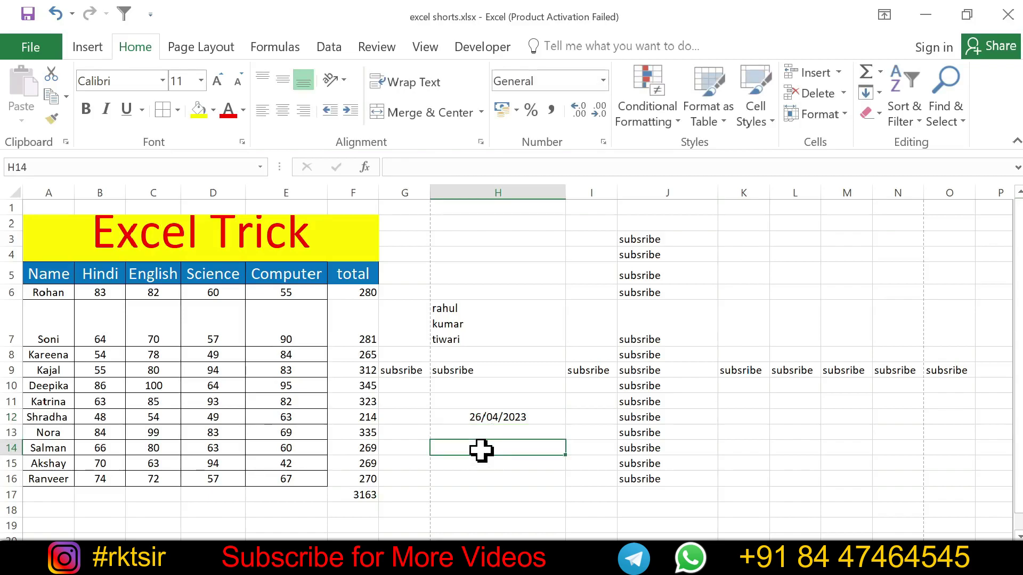
{"action": "key", "text": "ctrl+shift+semicolon"}
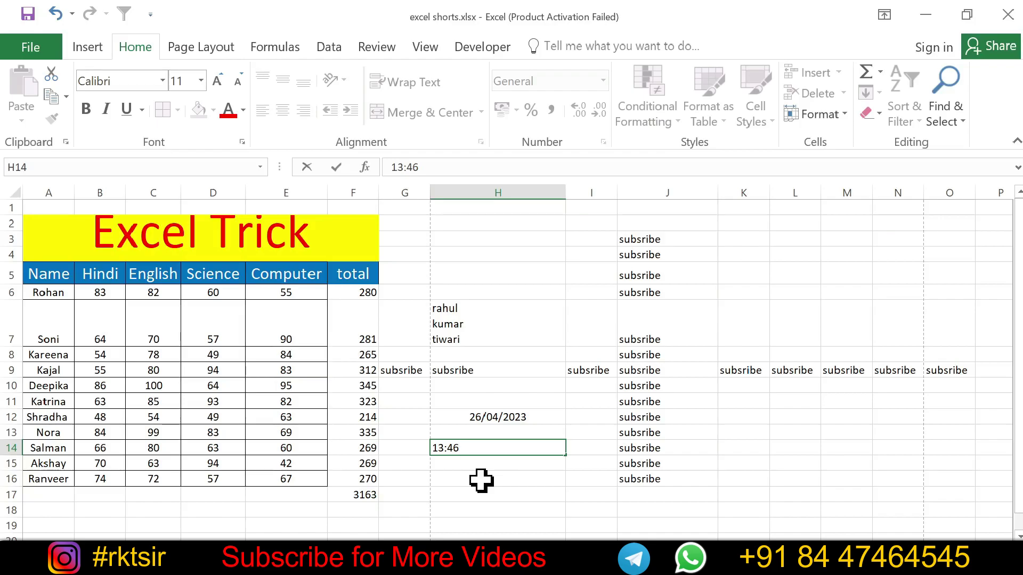
{"action": "key", "text": "Return"}
{"action": "key", "text": "Up"}
{"action": "key", "text": "Up"}
{"action": "key", "text": "Up"}
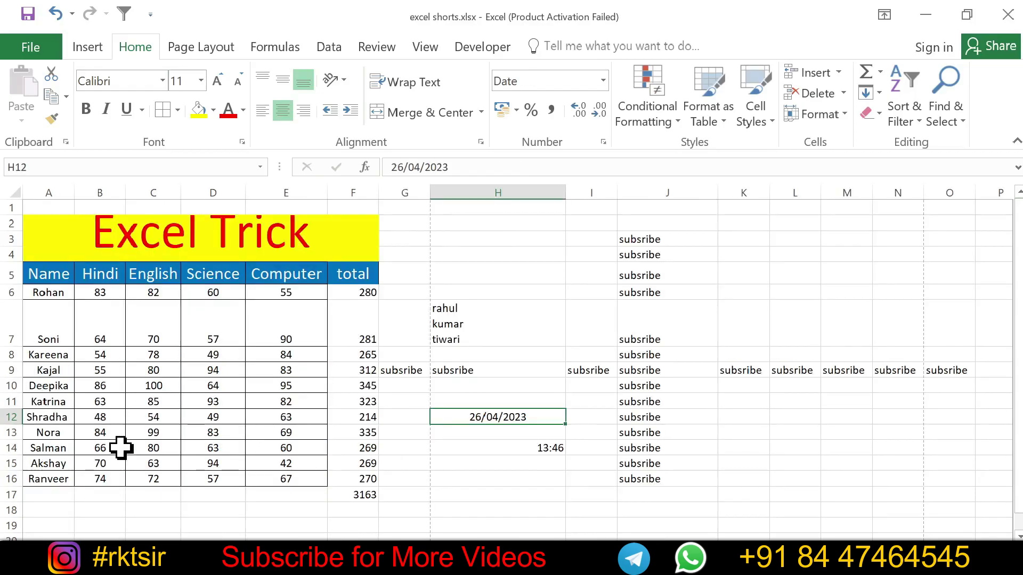
Move to the total cell F6 and open its formula for editing.
{"action": "key", "text": "Left"}
{"action": "key", "text": "Left"}
{"action": "key", "text": "Up"}
{"action": "key", "text": "Up"}
{"action": "key", "text": "Up"}
{"action": "key", "text": "Up"}
{"action": "key", "text": "Up"}
{"action": "key", "text": "Up"}
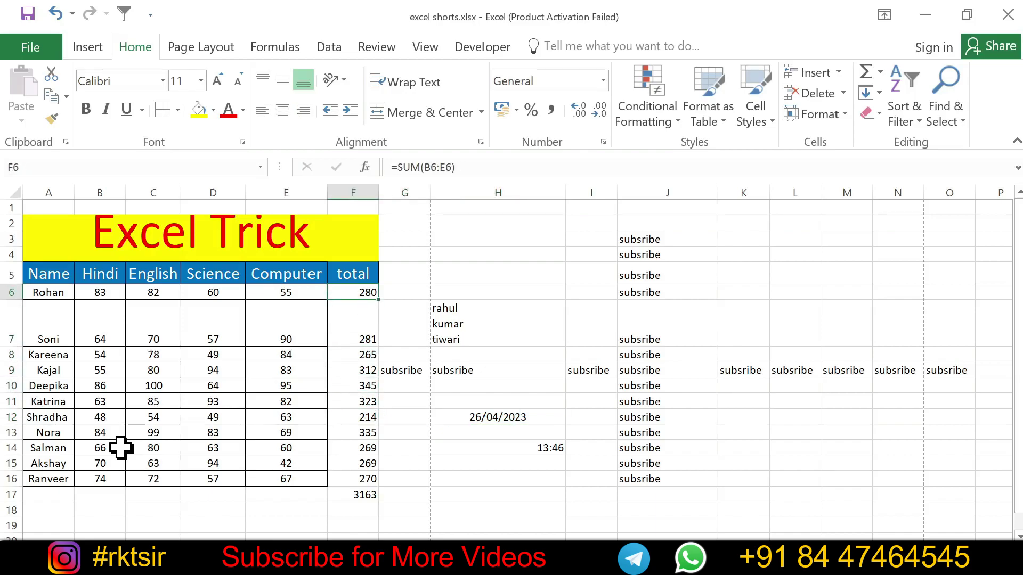
{"action": "key", "text": "F2"}
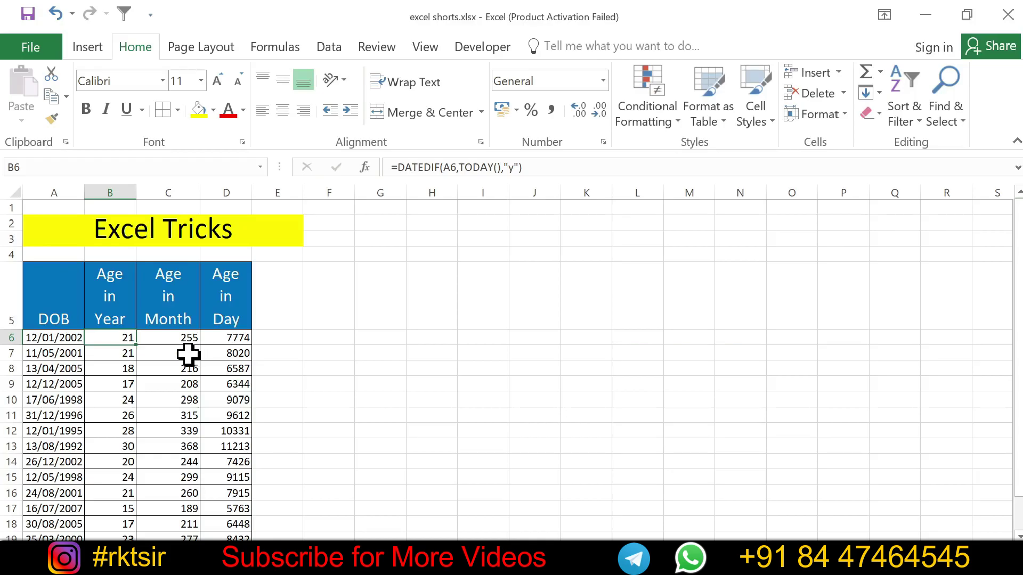
Show the DATEDIF formulas and widen columns B, C and D to read them fully.
{"action": "key", "text": "super+r"}
{"action": "type", "text": "osk"}
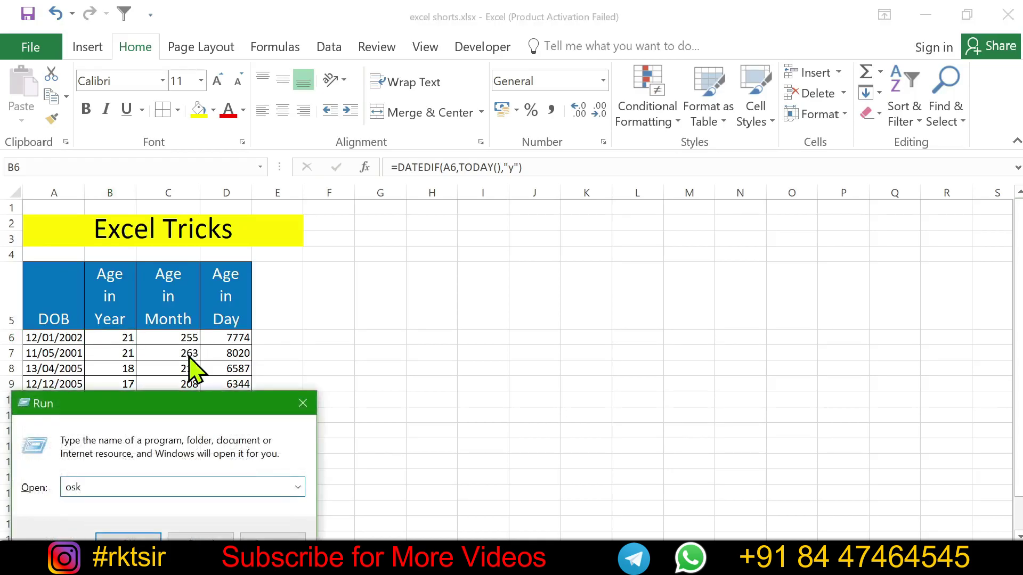
{"action": "key", "text": "Return"}
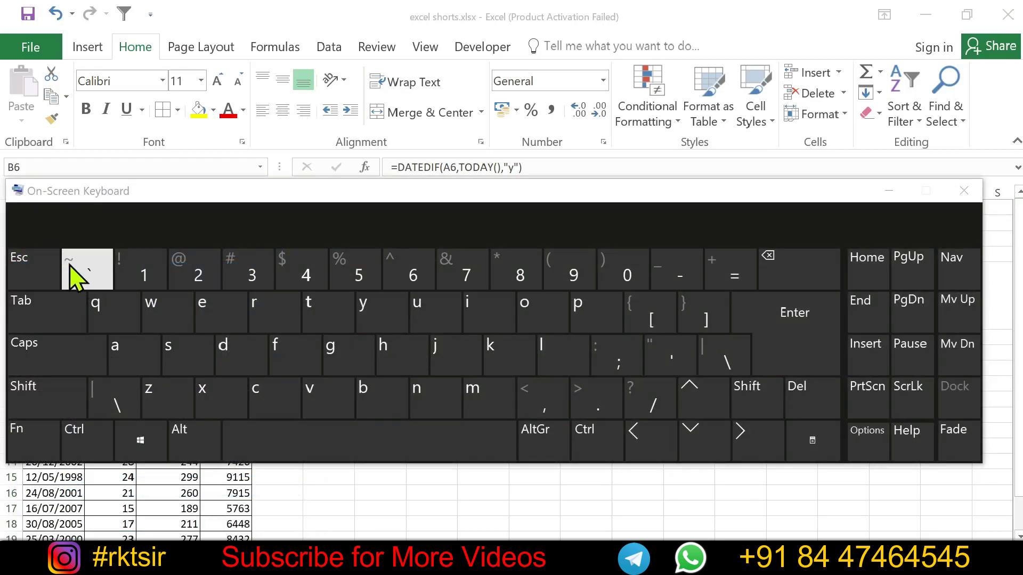
{"action": "left_click", "coordinate": [963, 191]}
{"action": "left_click", "coordinate": [964, 190]}
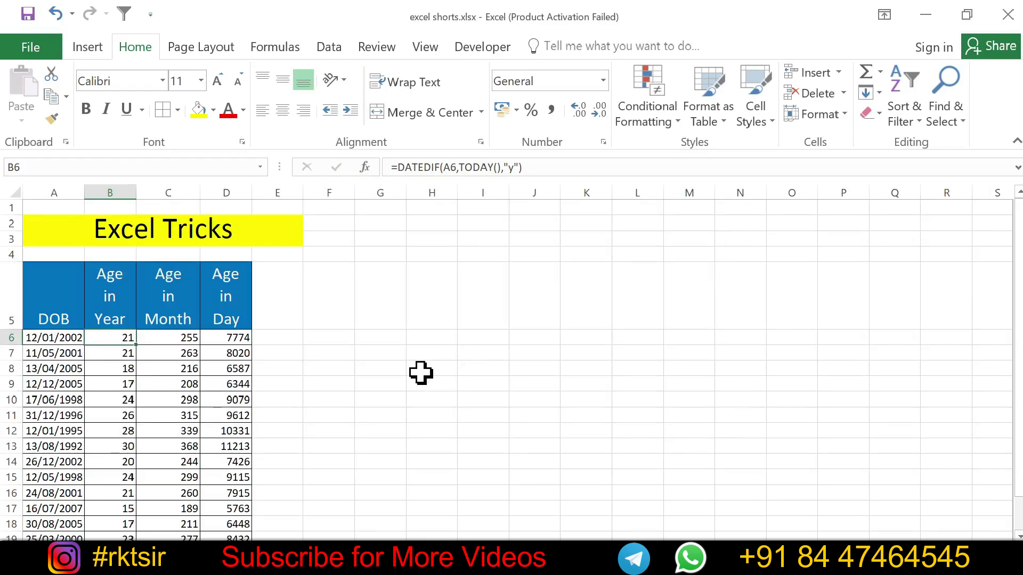
{"action": "key", "text": "ctrl+grave"}
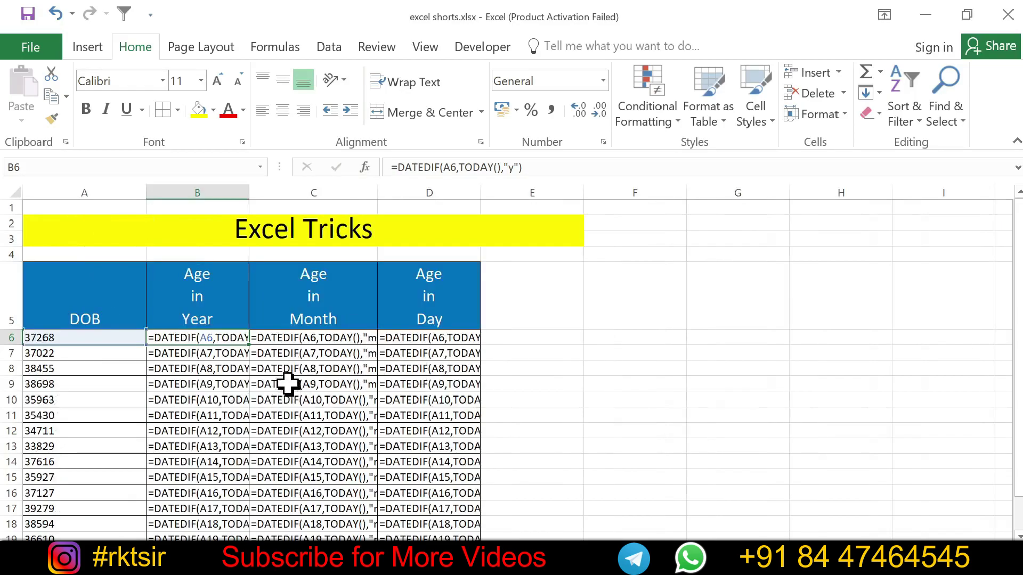
{"action": "left_click_drag", "start_coordinate": [249, 192], "coordinate": [313, 197]}
{"action": "left_click_drag", "start_coordinate": [442, 192], "coordinate": [489, 193]}
{"action": "left_click_drag", "start_coordinate": [593, 195], "coordinate": [734, 202]}
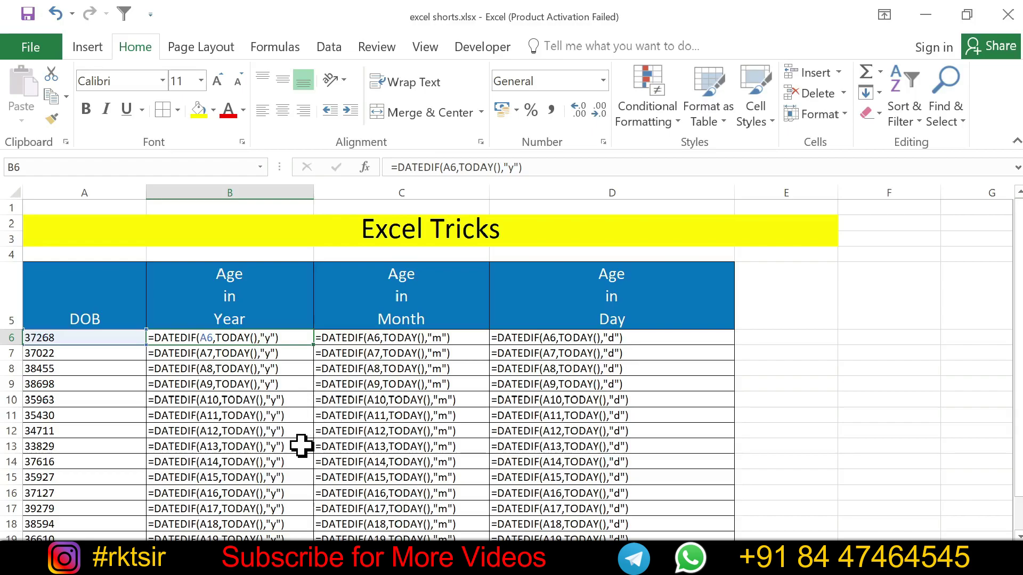
Switch back to values, showing ages like 21 years, 255 months and 7774 days.
{"action": "key", "text": "super+r"}
{"action": "type", "text": "osk"}
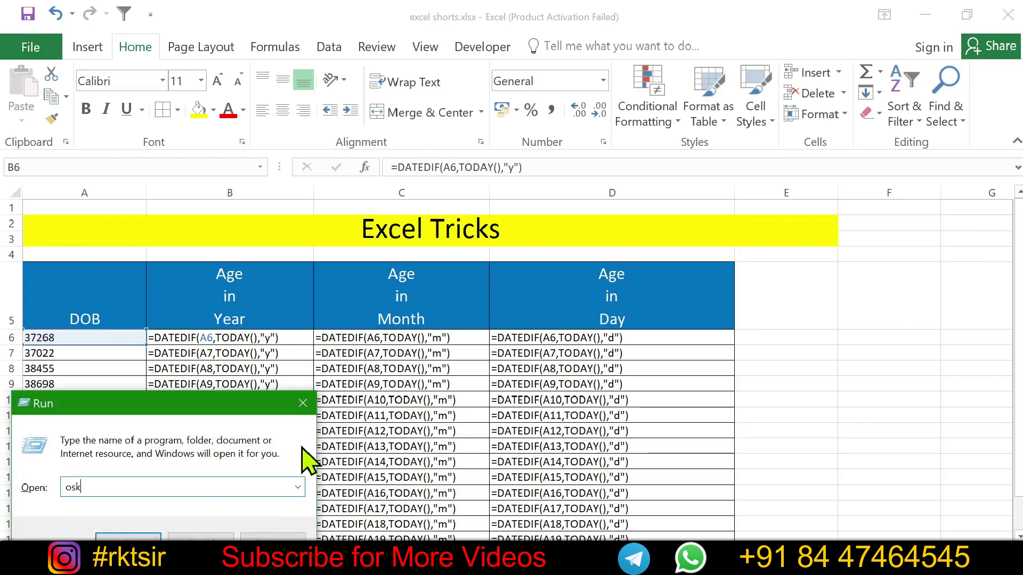
{"action": "key", "text": "Return"}
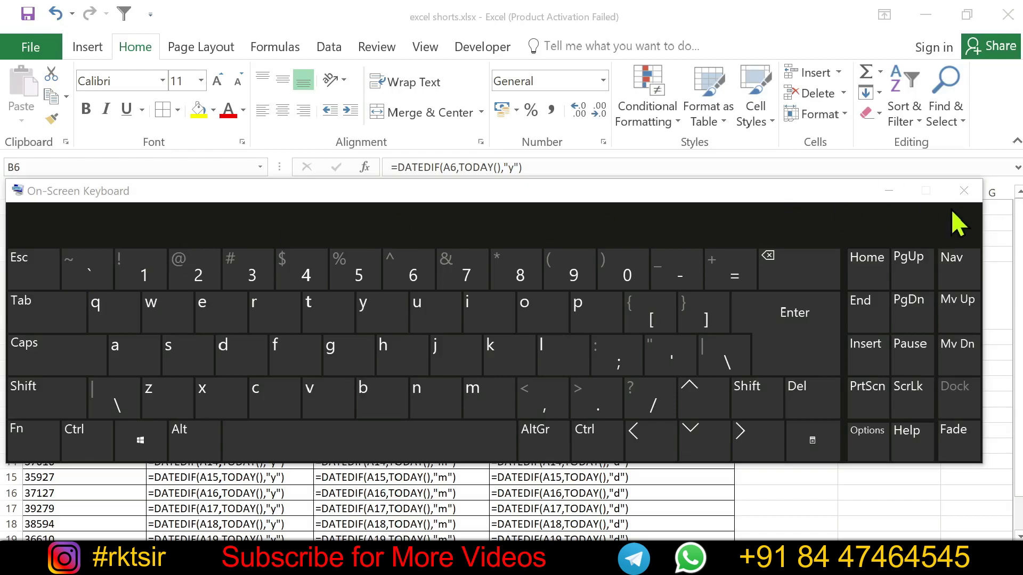
{"action": "left_click", "coordinate": [963, 191]}
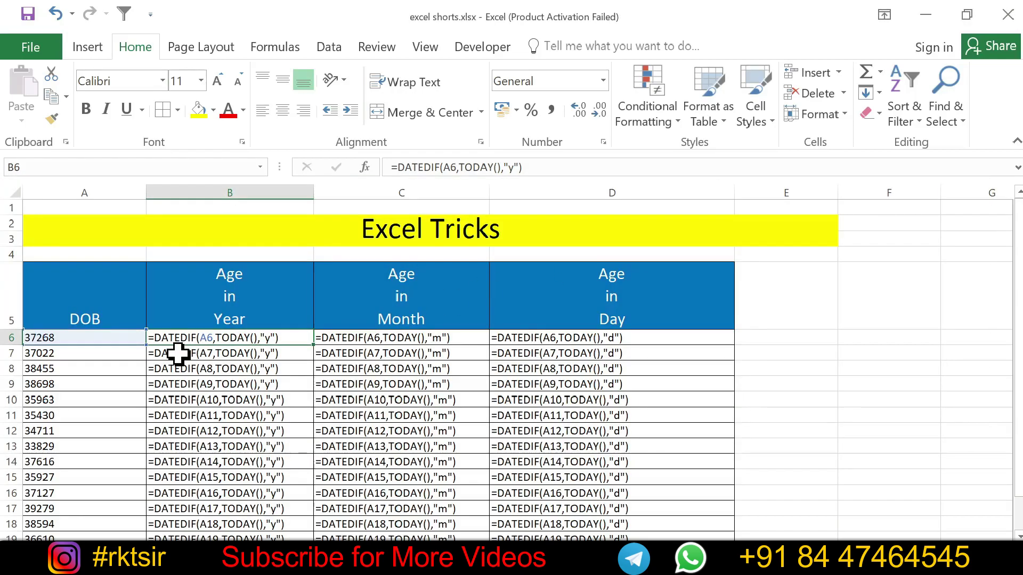
{"action": "key", "text": "ctrl+grave"}
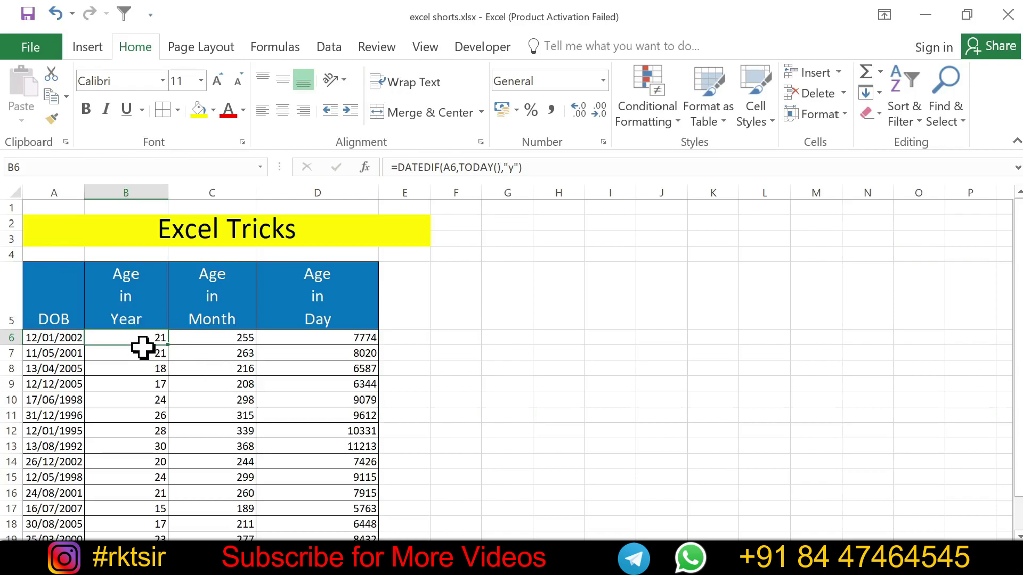
{"action": "key", "text": "F2"}
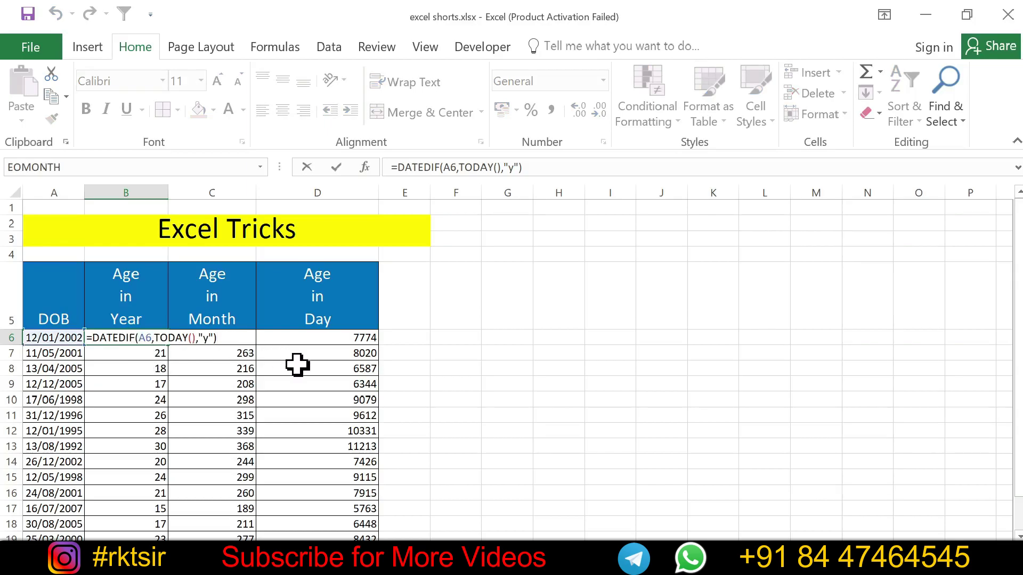
{"action": "key", "text": "Left"}
{"action": "key", "text": "Left"}
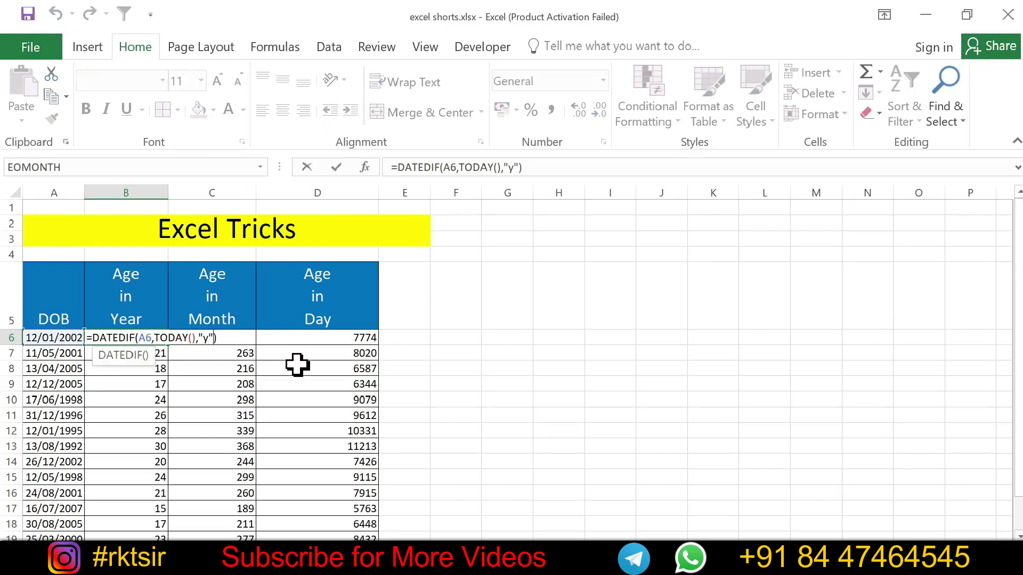
{"action": "key", "text": "Return"}
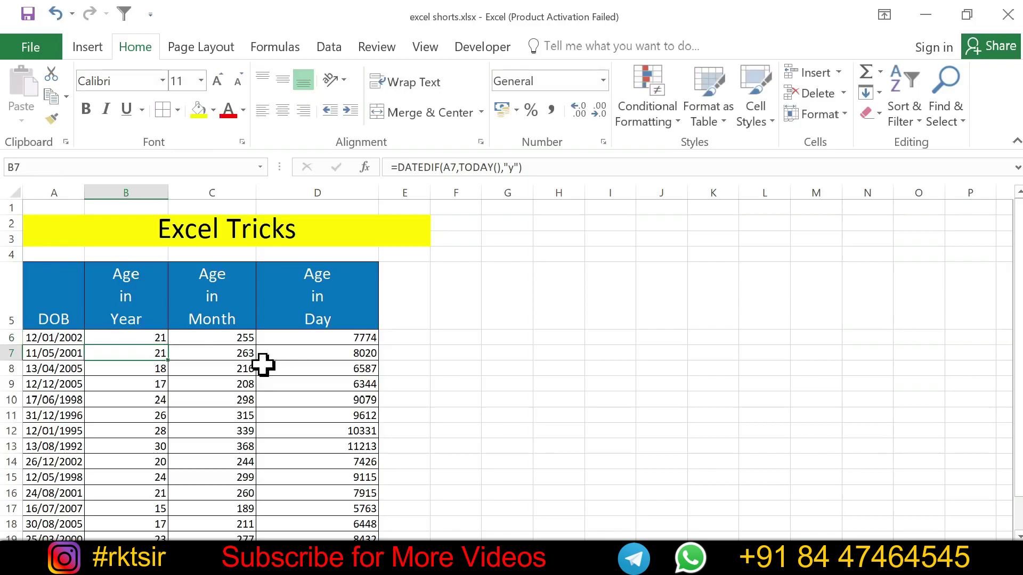
{"action": "left_click", "coordinate": [153, 338]}
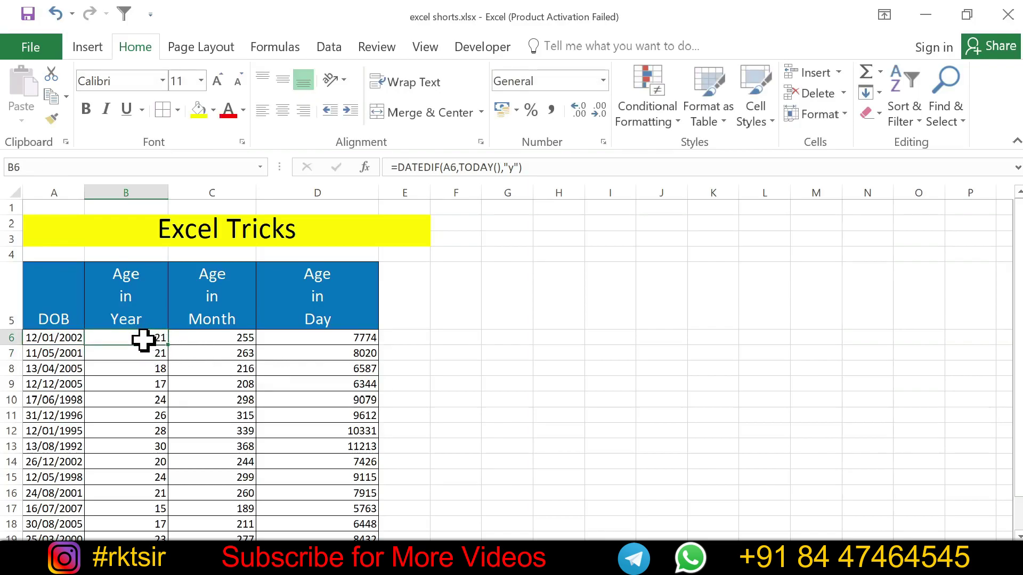
{"action": "left_click", "coordinate": [535, 166]}
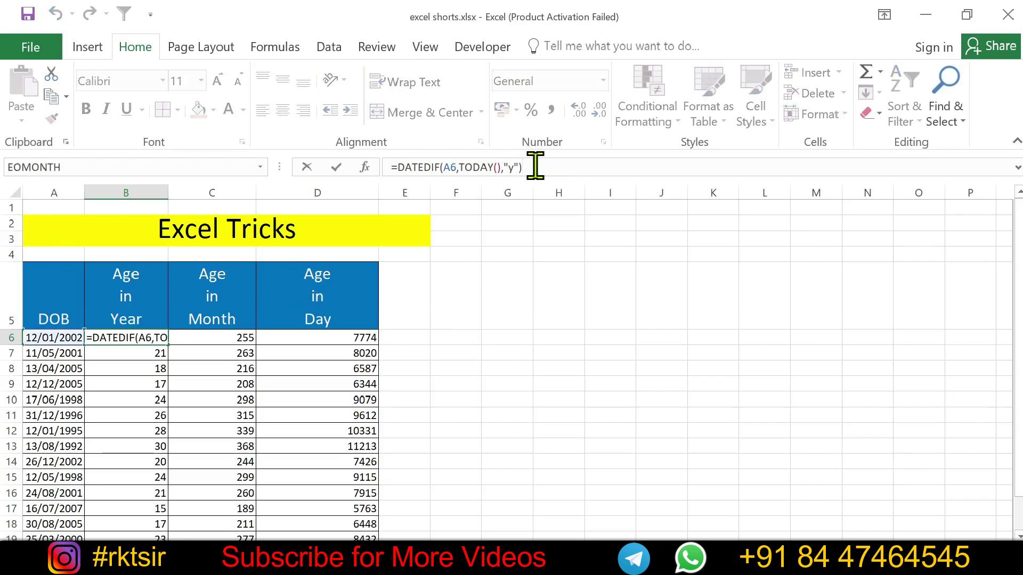
{"action": "key", "text": "BackSpace"}
{"action": "type", "text": ")"}
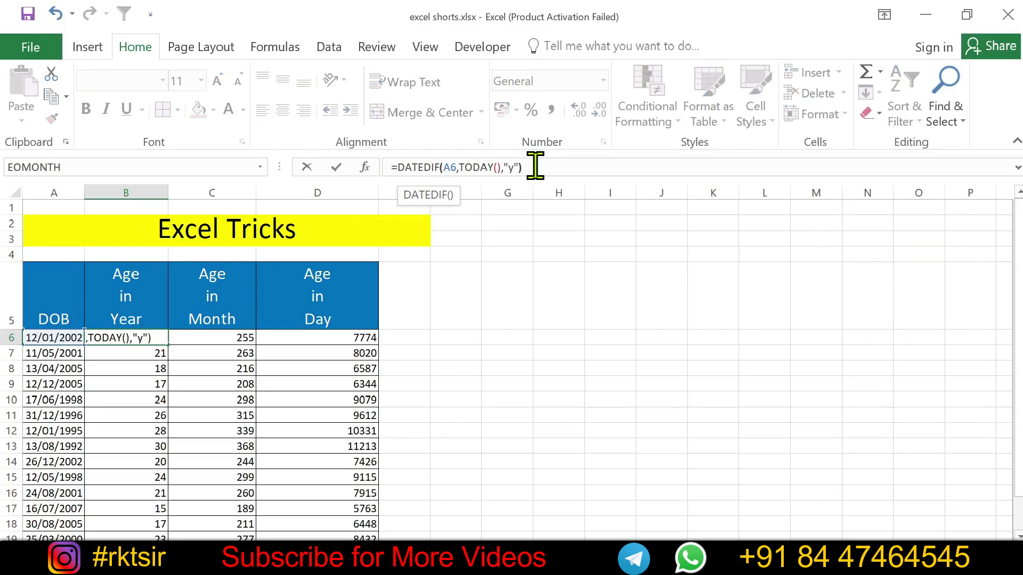
{"action": "left_click", "coordinate": [246, 418]}
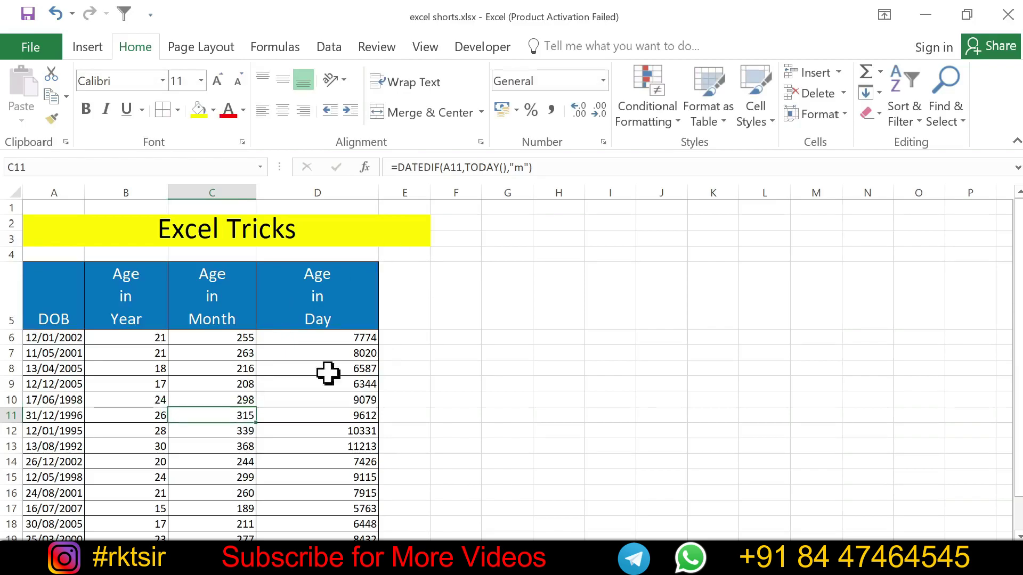
{"action": "left_click", "coordinate": [499, 349]}
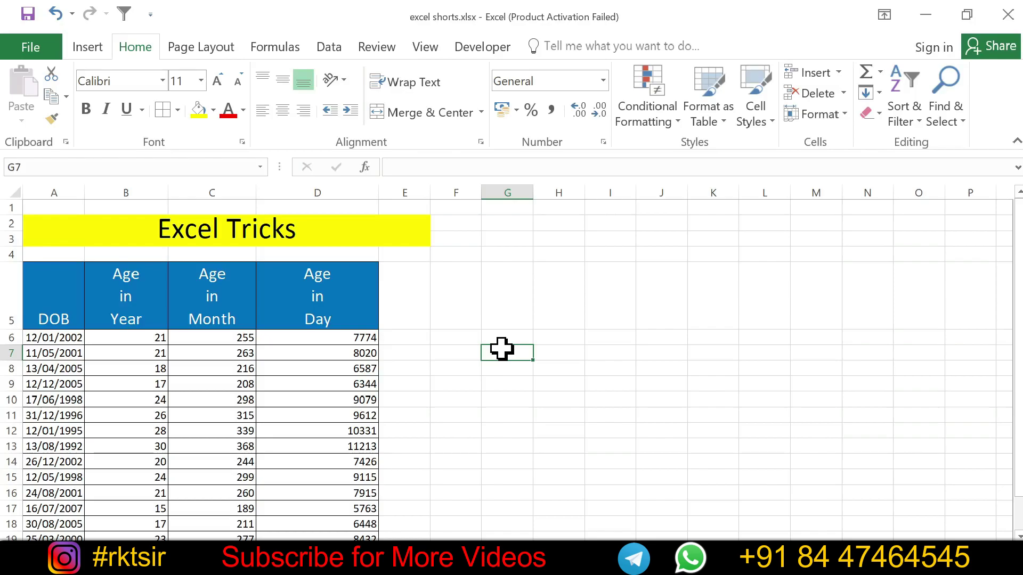
Save the workbook to the Desktop as 'my new excel trending video.xlsx'.
{"action": "right_click", "coordinate": [501, 349]}
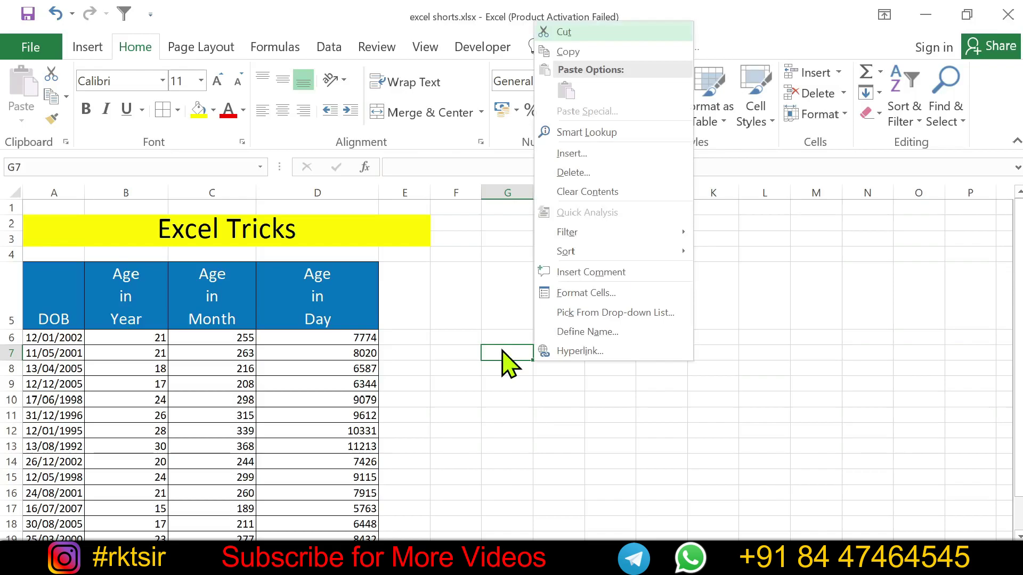
{"action": "mouse_move", "coordinate": [566, 251]}
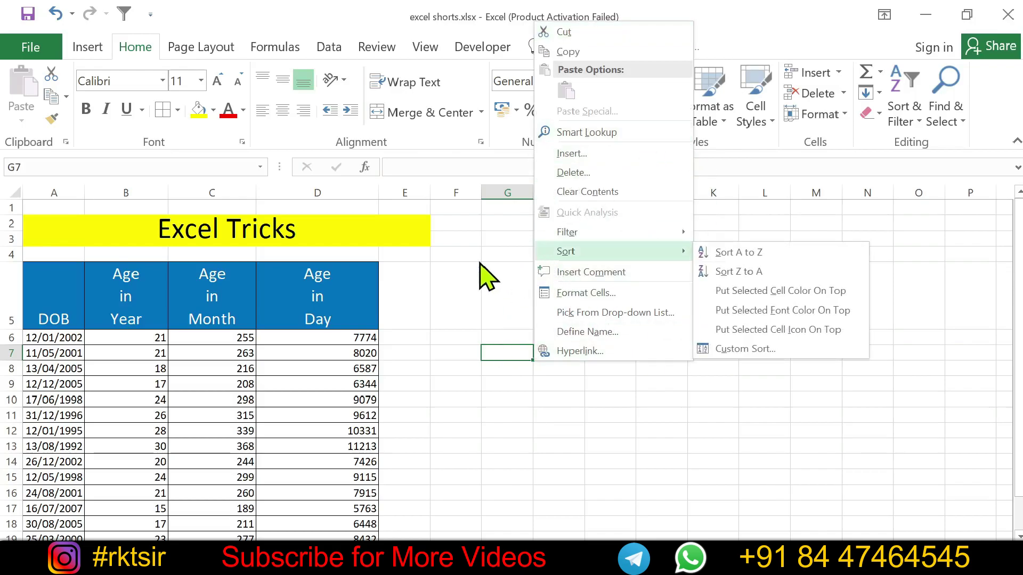
{"action": "left_click", "coordinate": [479, 262]}
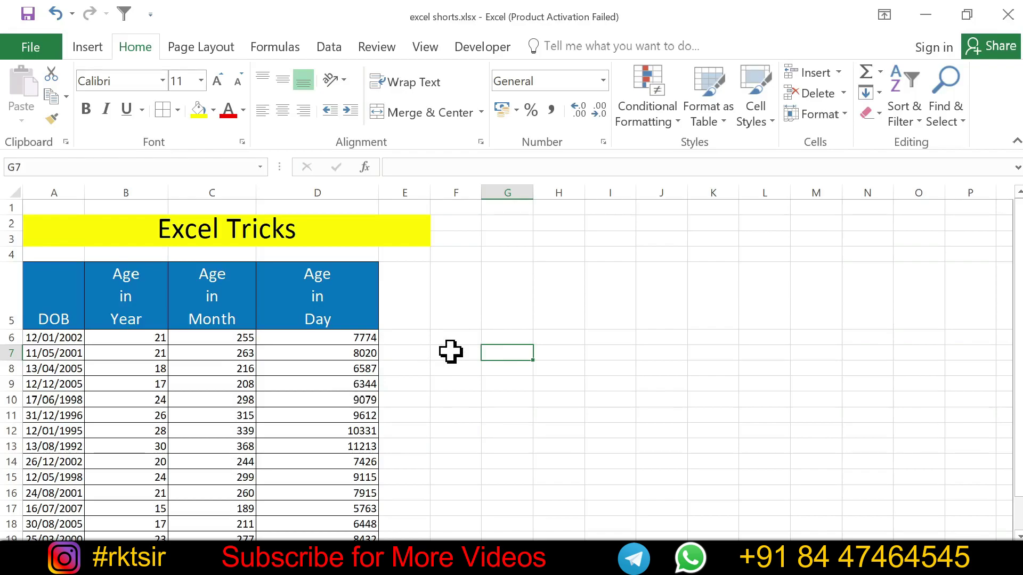
{"action": "key", "text": "F12"}
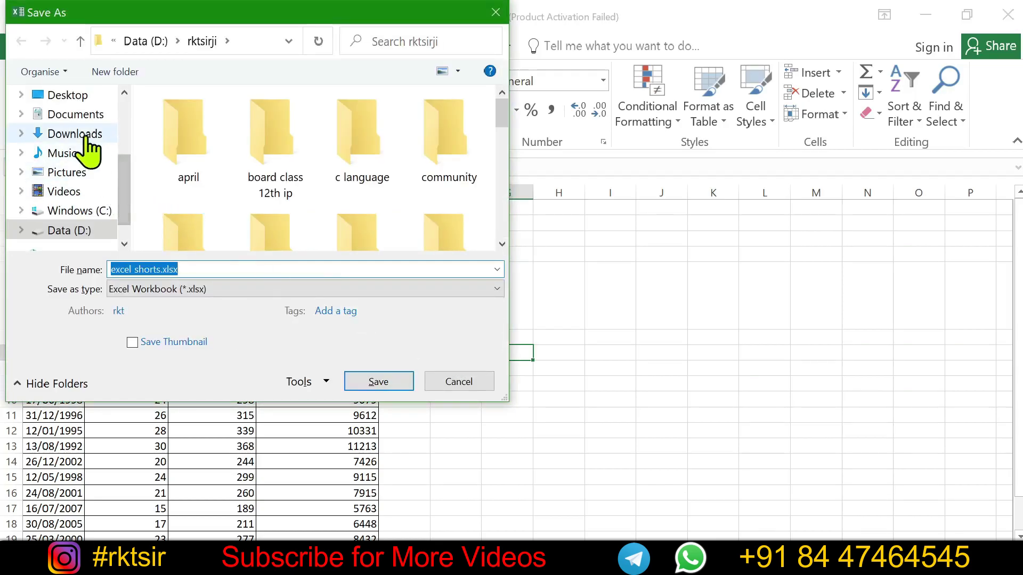
{"action": "left_click", "coordinate": [74, 96]}
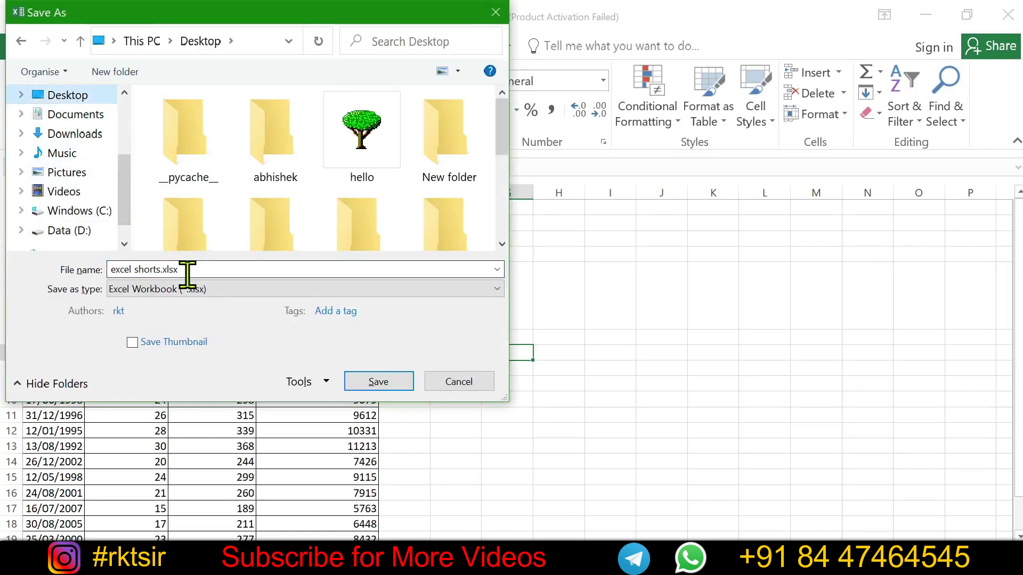
{"action": "type", "text": "my"}
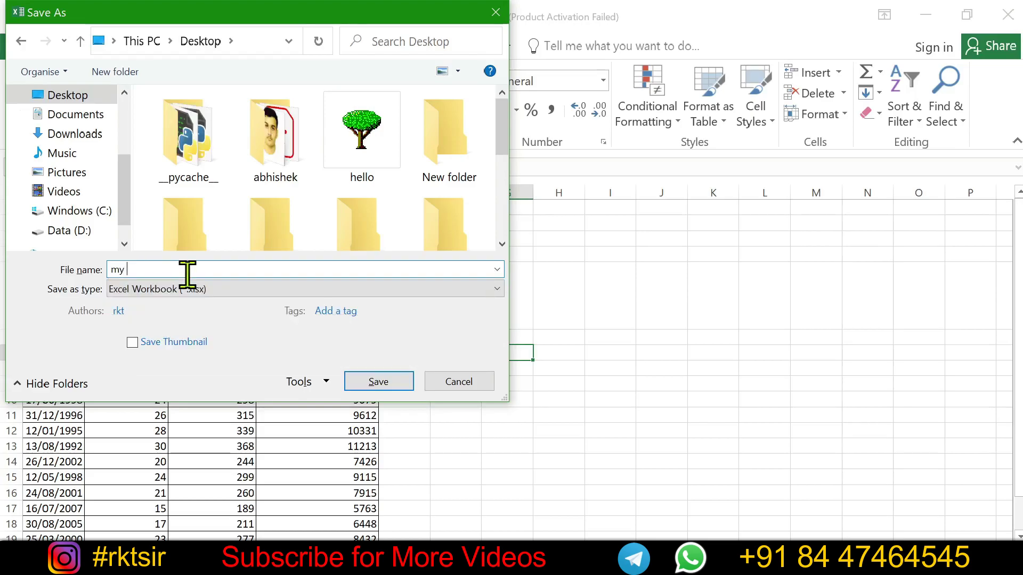
{"action": "type", "text": " new exce"}
{"action": "type", "text": "l trending video"}
{"action": "key", "text": "Return"}
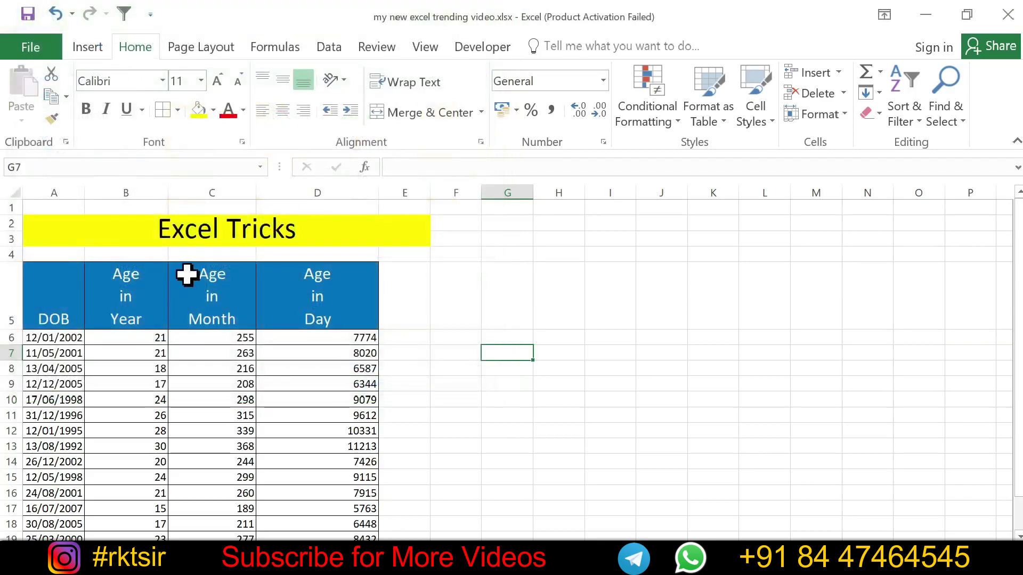
Check the saved file on the desktop, then return to the Excel workbook.
{"action": "key", "text": "super+d"}
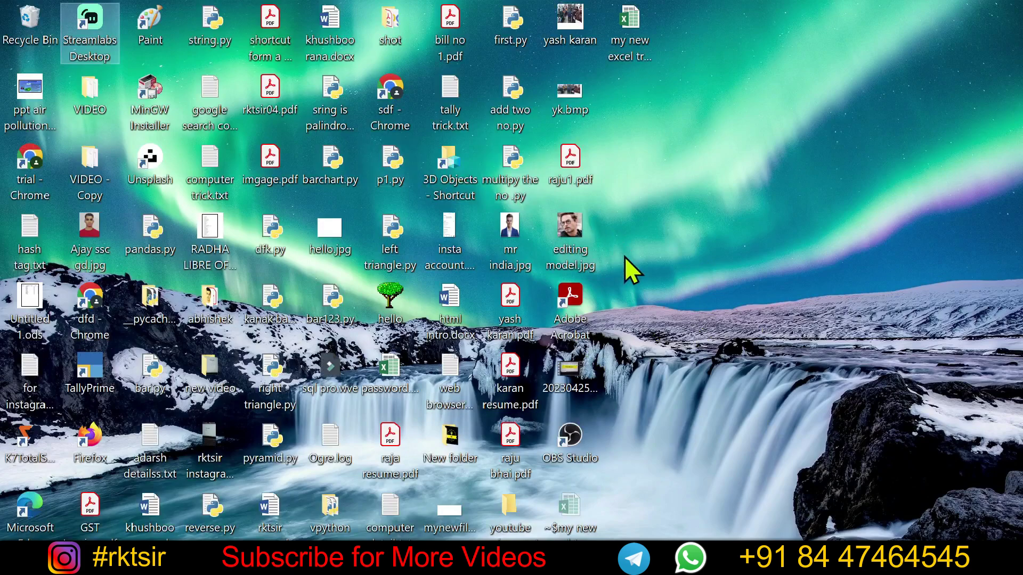
{"action": "type", "text": "myn"}
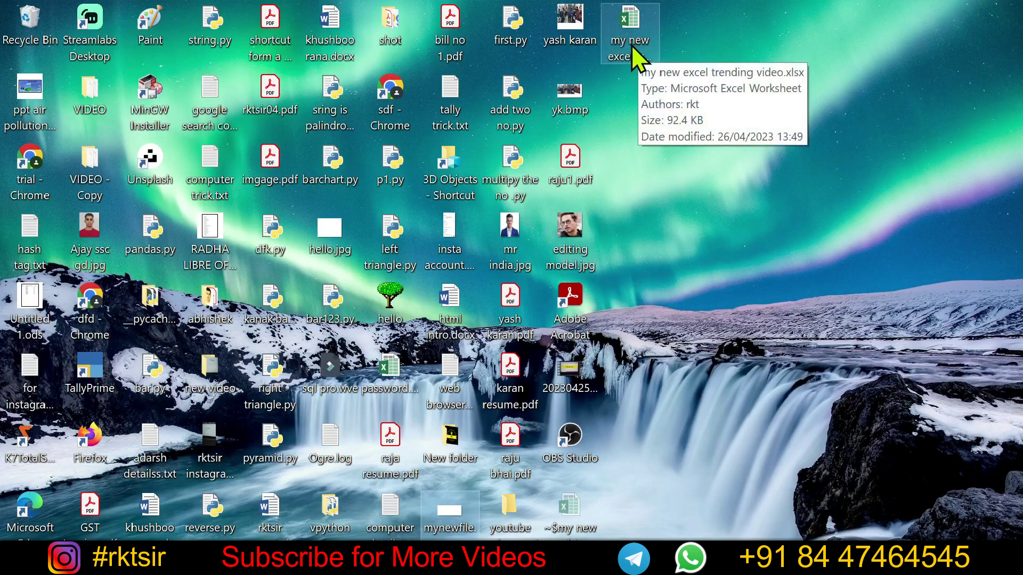
{"action": "key", "text": "alt+Tab"}
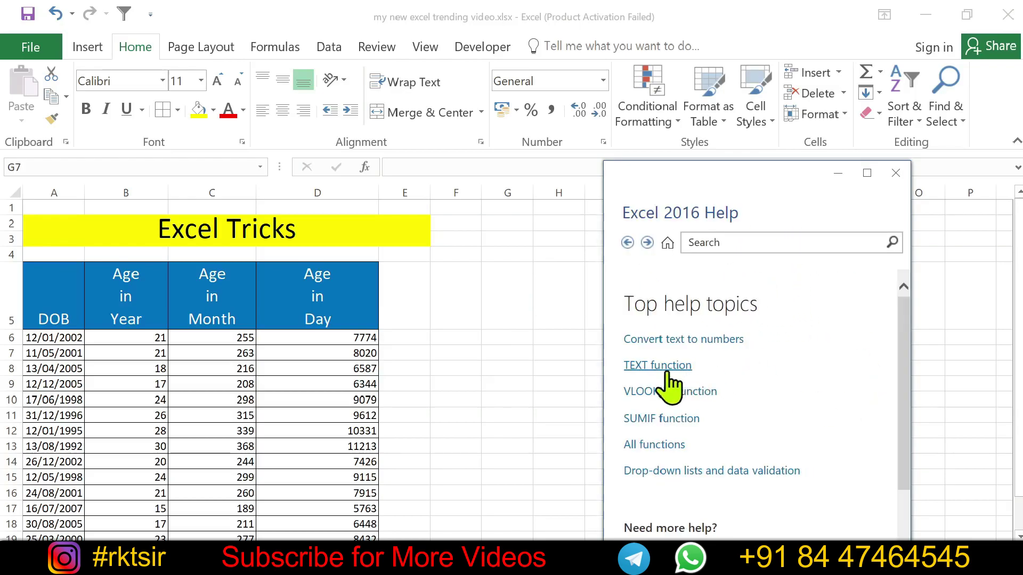
{"action": "left_click", "coordinate": [656, 366]}
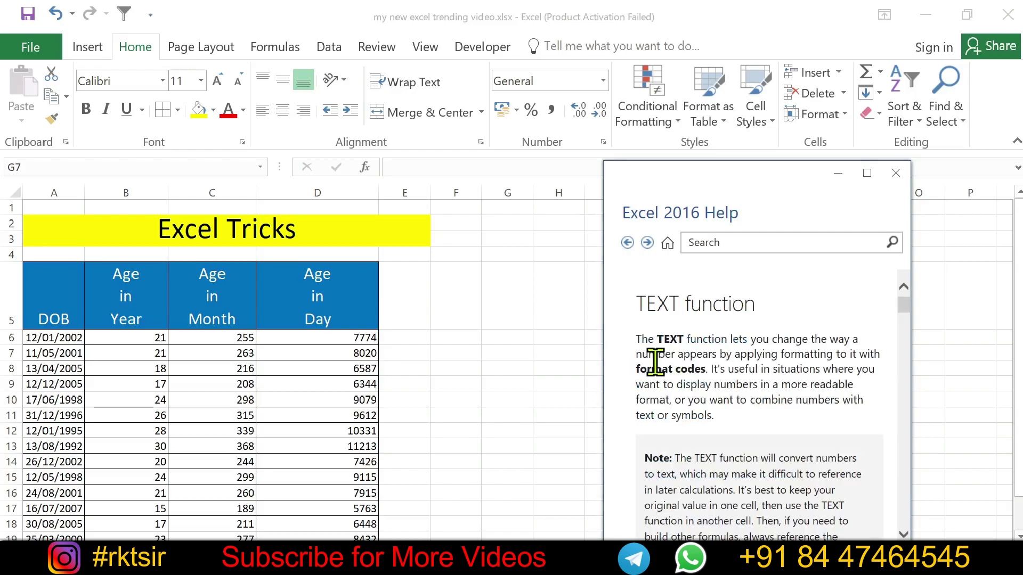
{"action": "mouse_move", "coordinate": [902, 306]}
{"action": "left_mouse_down"}
{"action": "mouse_move", "coordinate": [897, 468]}
{"action": "mouse_move", "coordinate": [884, 469]}
{"action": "mouse_move", "coordinate": [868, 514]}
{"action": "mouse_move", "coordinate": [900, 332]}
{"action": "mouse_move", "coordinate": [891, 297]}
{"action": "left_mouse_up"}
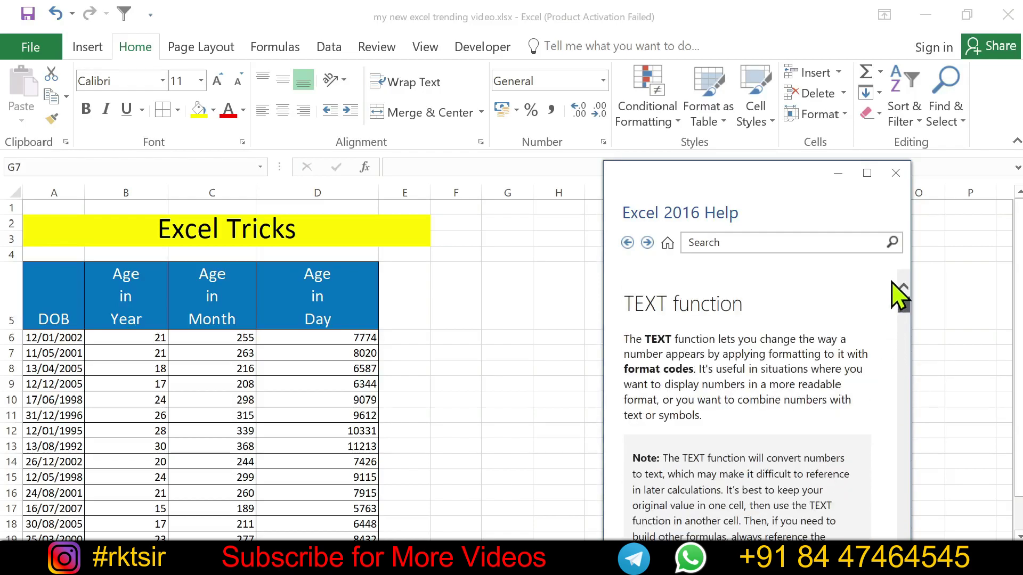
{"action": "left_click", "coordinate": [896, 174]}
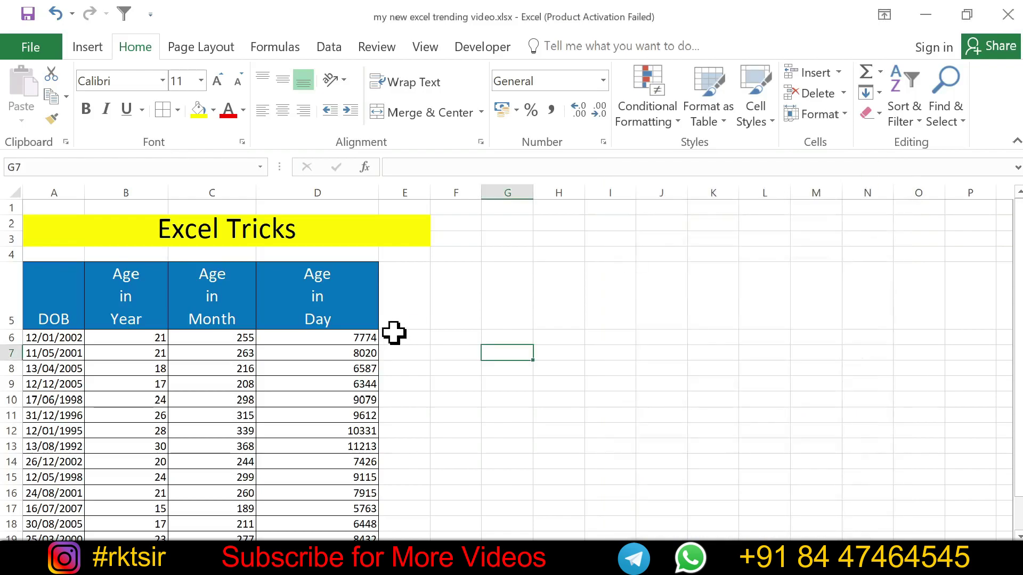
Start a VLOOKUP in G8 through Insert Function, then cancel it without inserting anything.
{"action": "left_click", "coordinate": [411, 370]}
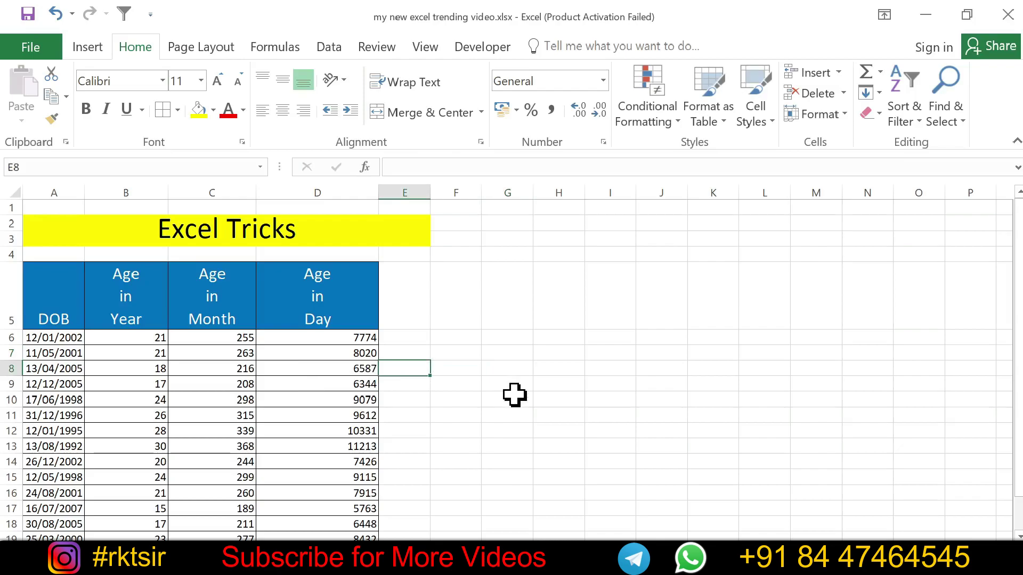
{"action": "left_click", "coordinate": [511, 374]}
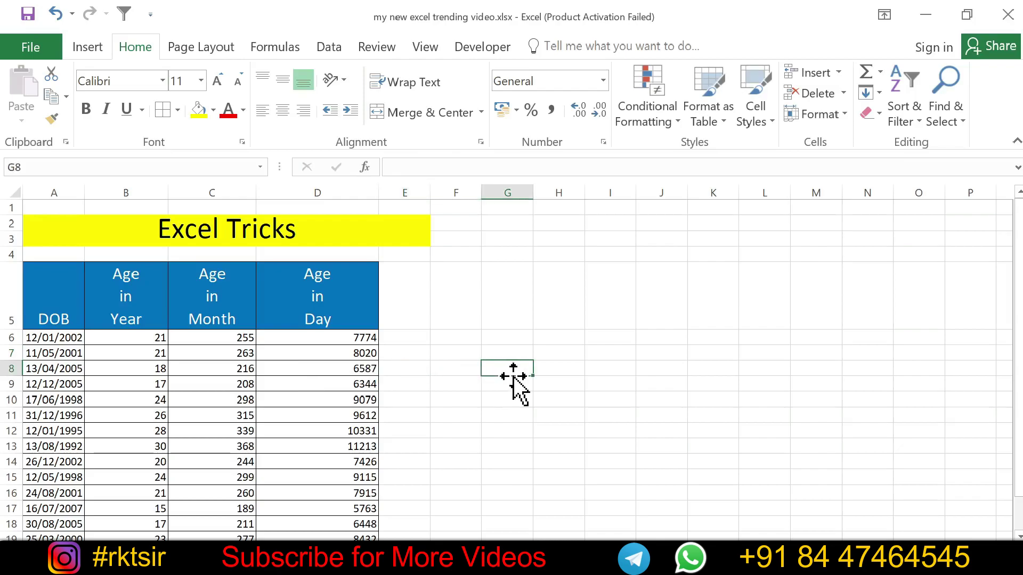
{"action": "key", "text": "shift+F3"}
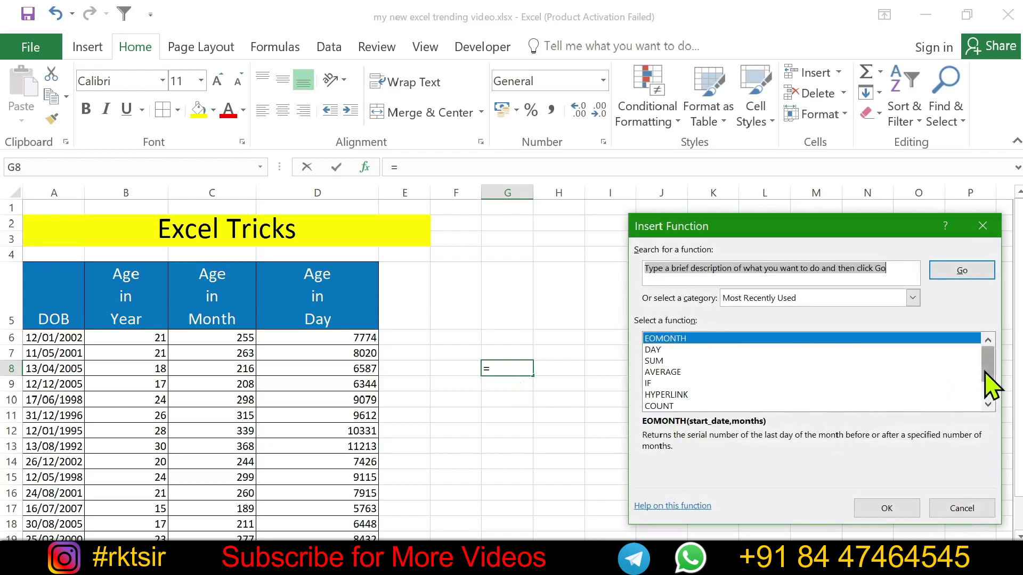
{"action": "left_click_drag", "start_coordinate": [985, 373], "coordinate": [988, 379]}
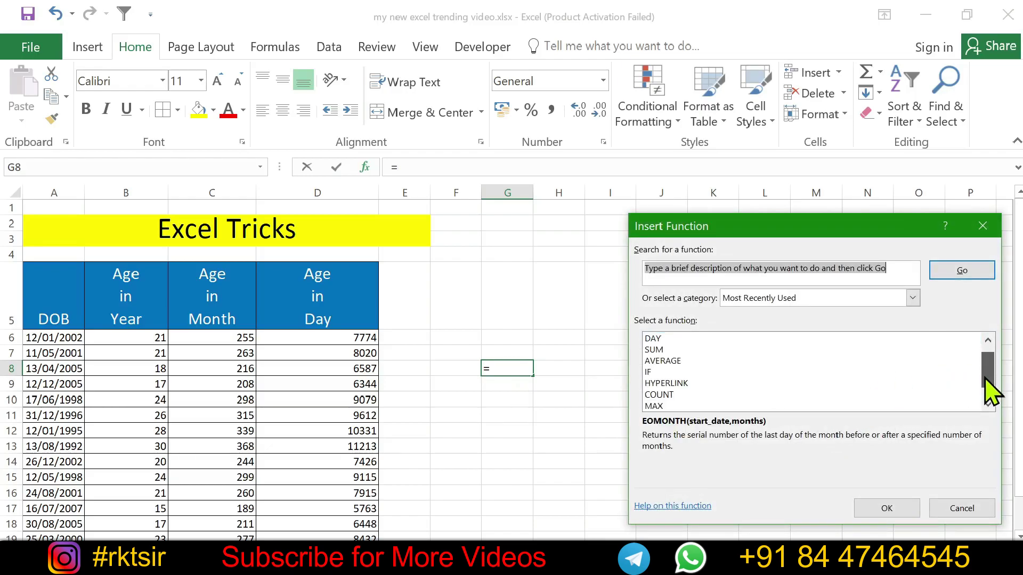
{"action": "left_click", "coordinate": [857, 278]}
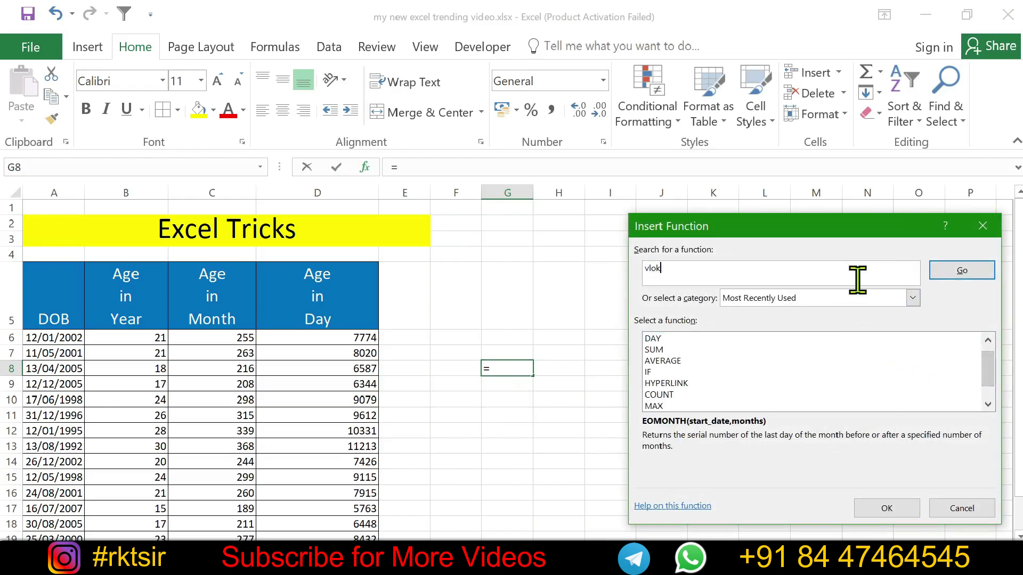
{"action": "type", "text": "okup"}
{"action": "key", "text": "Return"}
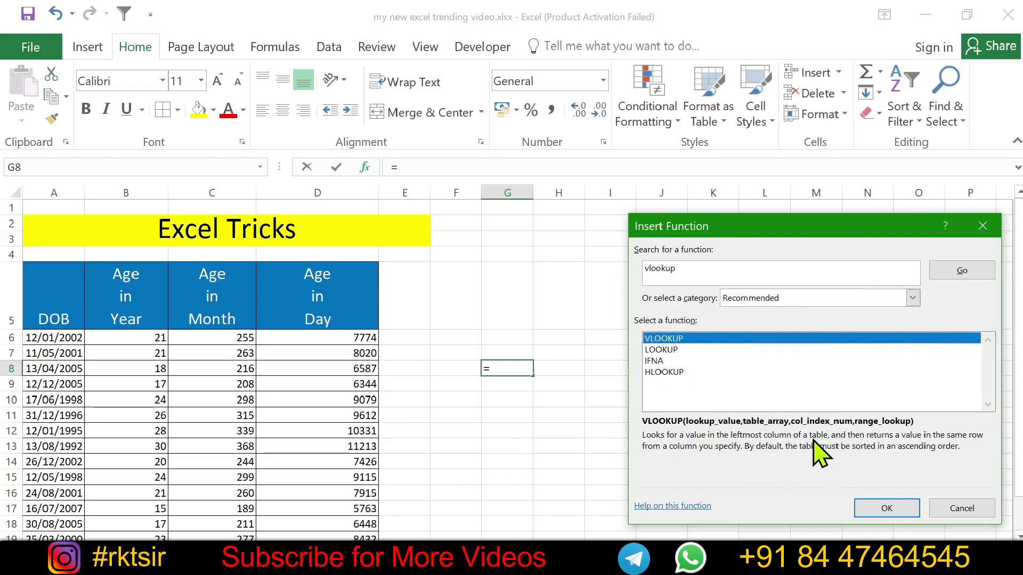
{"action": "left_click", "coordinate": [885, 512]}
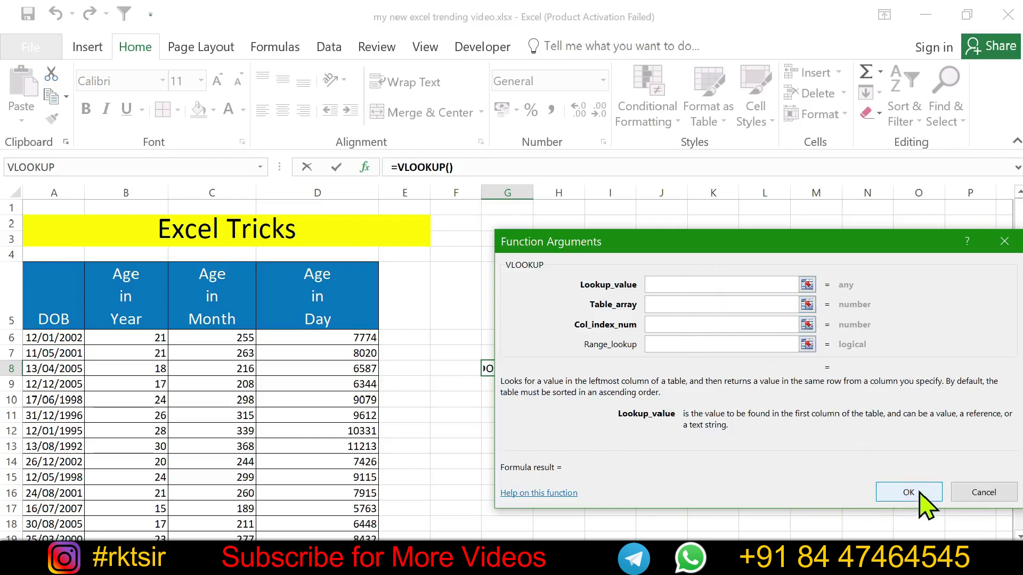
{"action": "left_click", "coordinate": [984, 493]}
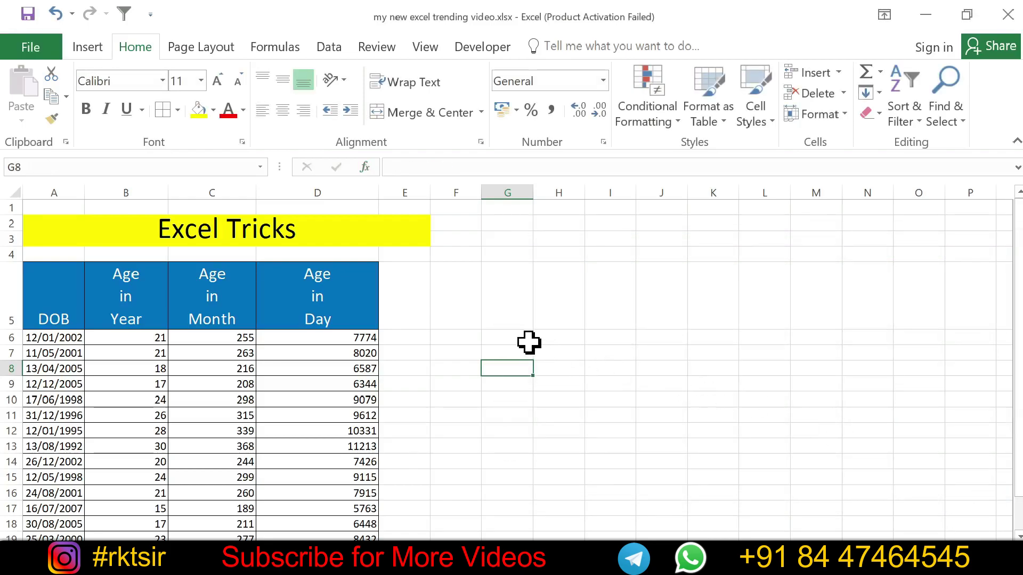
{"action": "left_click", "coordinate": [507, 342]}
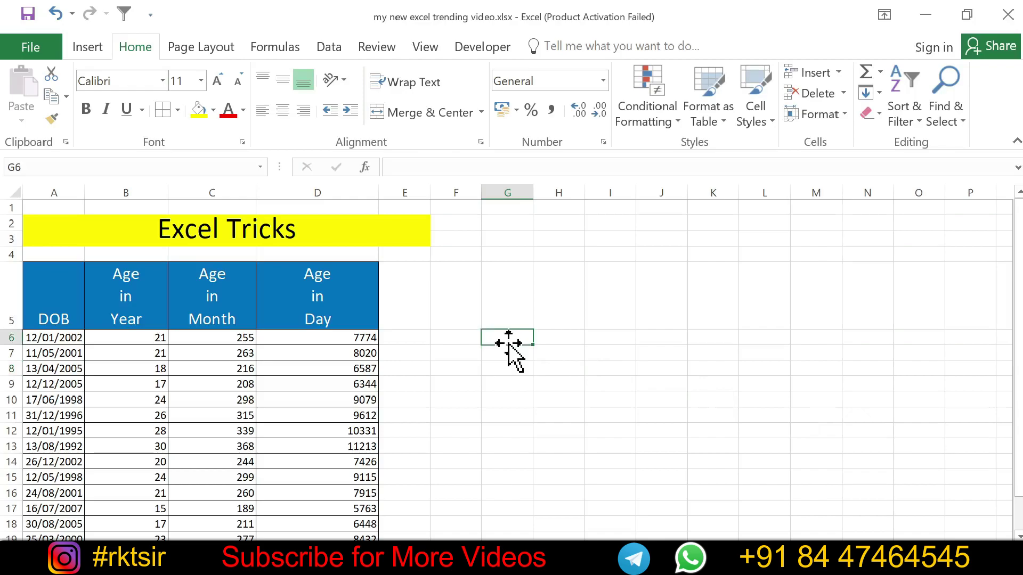
Enter 3 in G6 and 4 in H6.
{"action": "type", "text": "3"}
{"action": "key", "text": "Tab"}
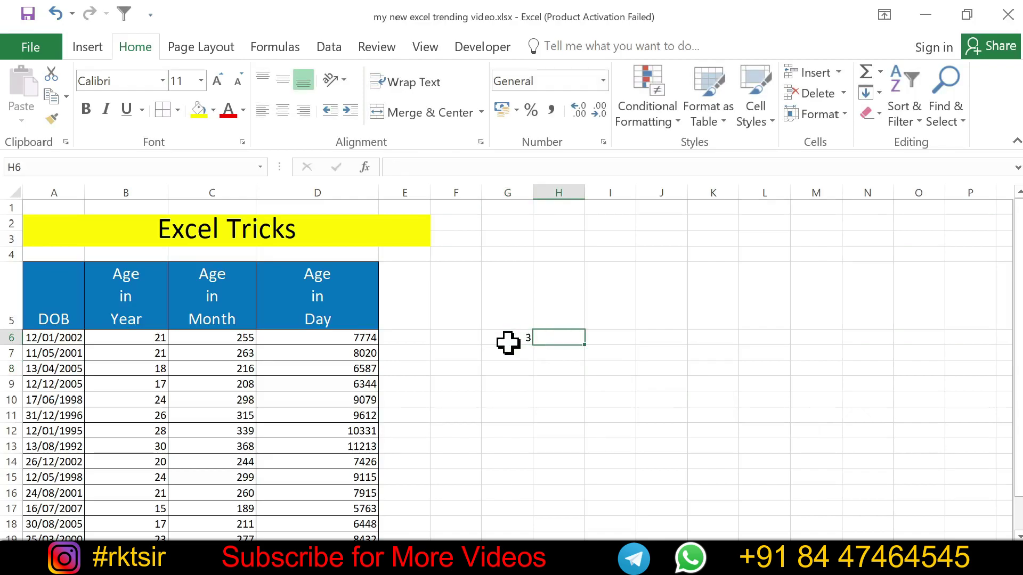
{"action": "type", "text": "4"}
{"action": "key", "text": "Tab"}
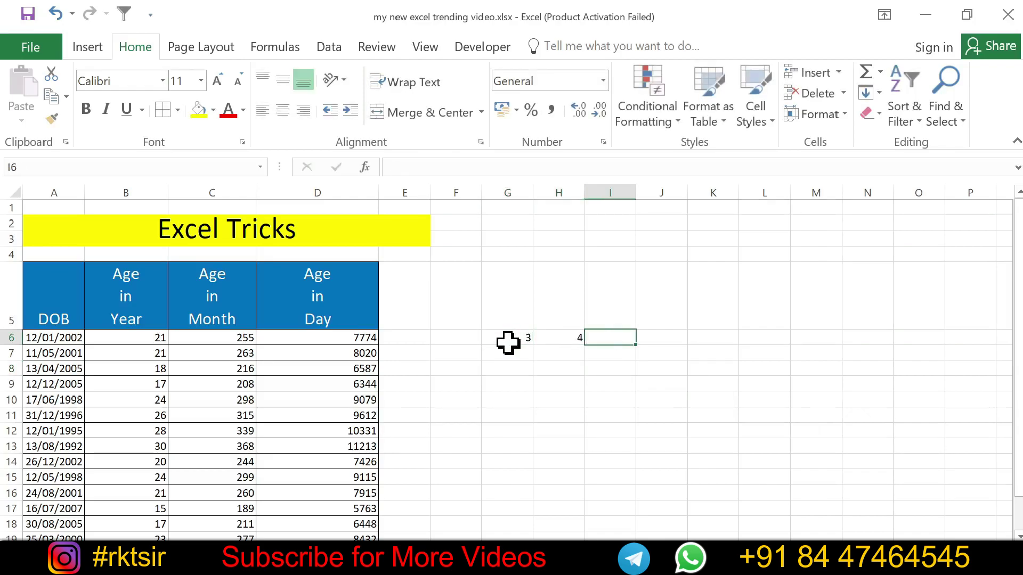
{"action": "key", "text": "Down"}
Insert =POWER(G6,H6) in I7 via Insert Function, giving 81.
{"action": "key", "text": "shift+F3"}
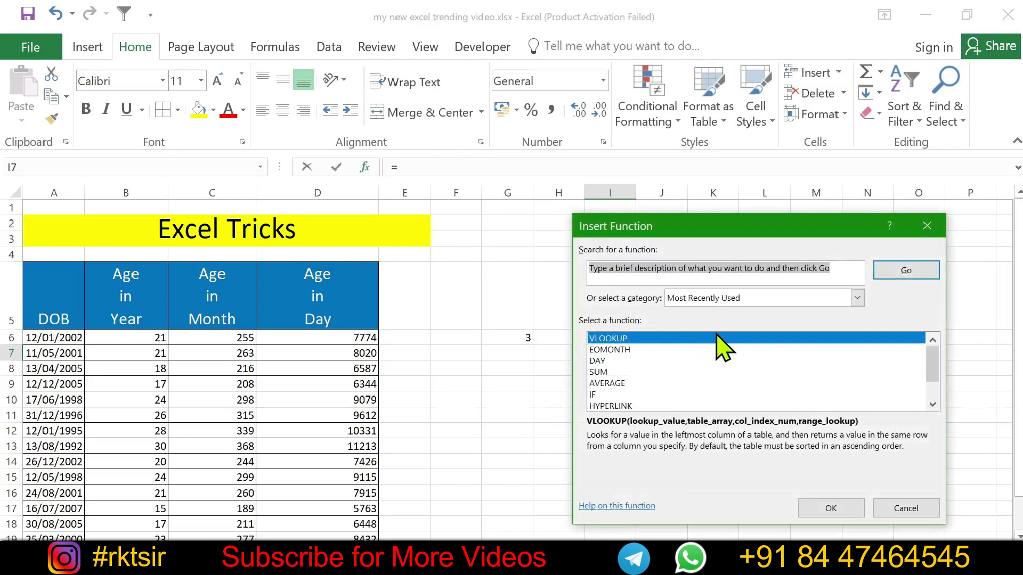
{"action": "type", "text": "power"}
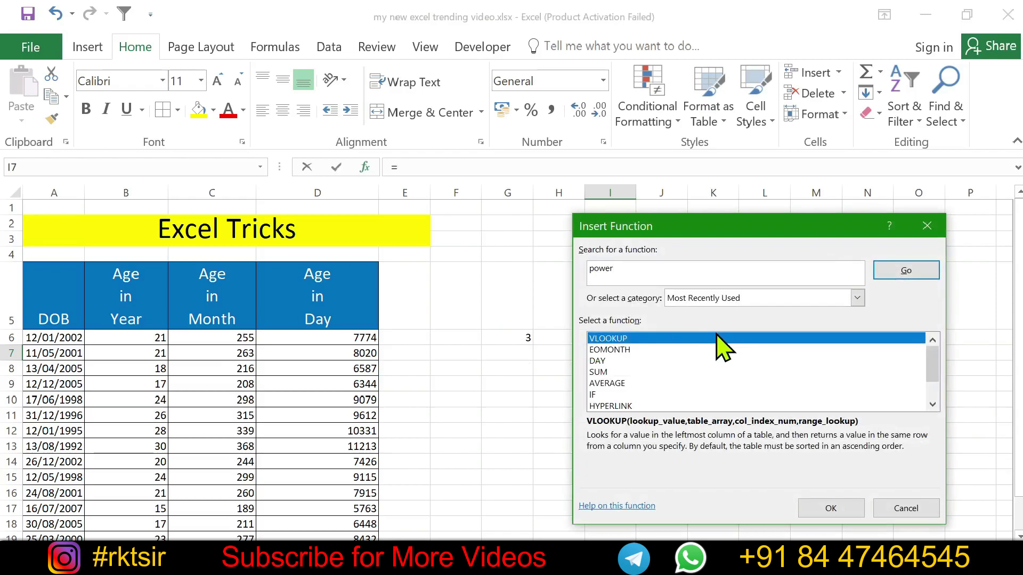
{"action": "key", "text": "Return"}
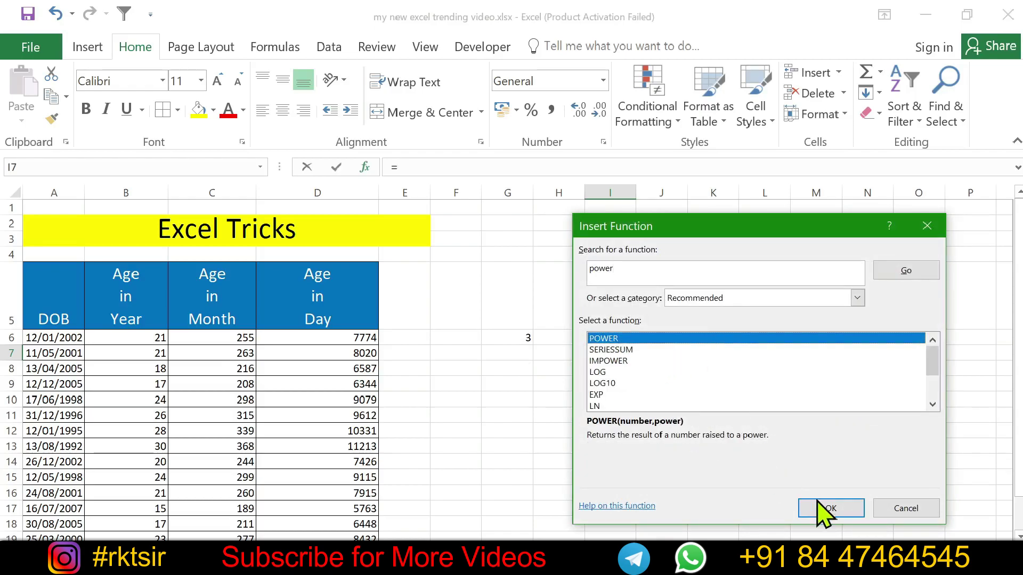
{"action": "left_click", "coordinate": [831, 509]}
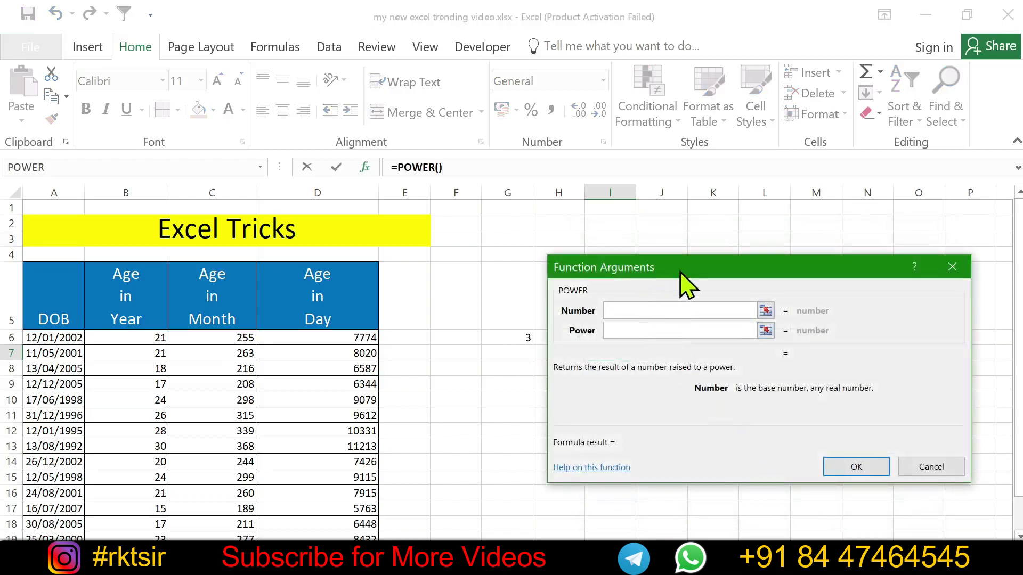
{"action": "left_click_drag", "start_coordinate": [687, 277], "coordinate": [811, 305]}
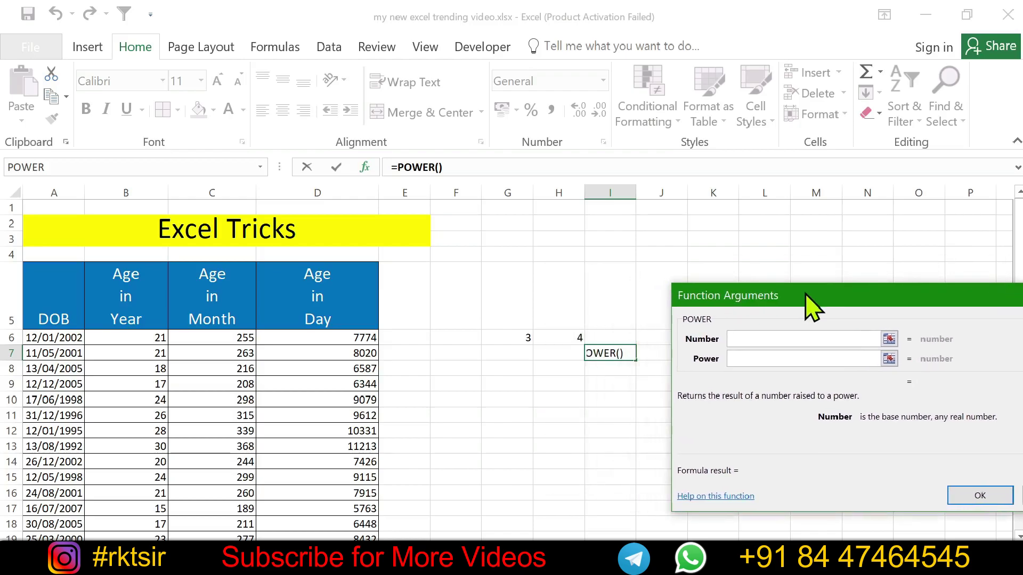
{"action": "left_click", "coordinate": [528, 340]}
{"action": "left_click", "coordinate": [737, 358]}
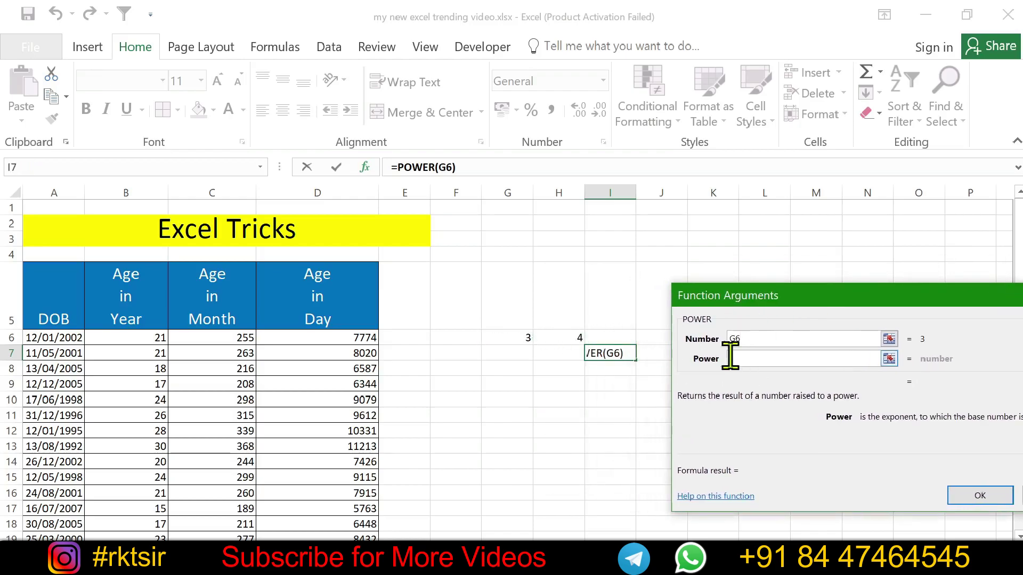
{"action": "left_click", "coordinate": [564, 338]}
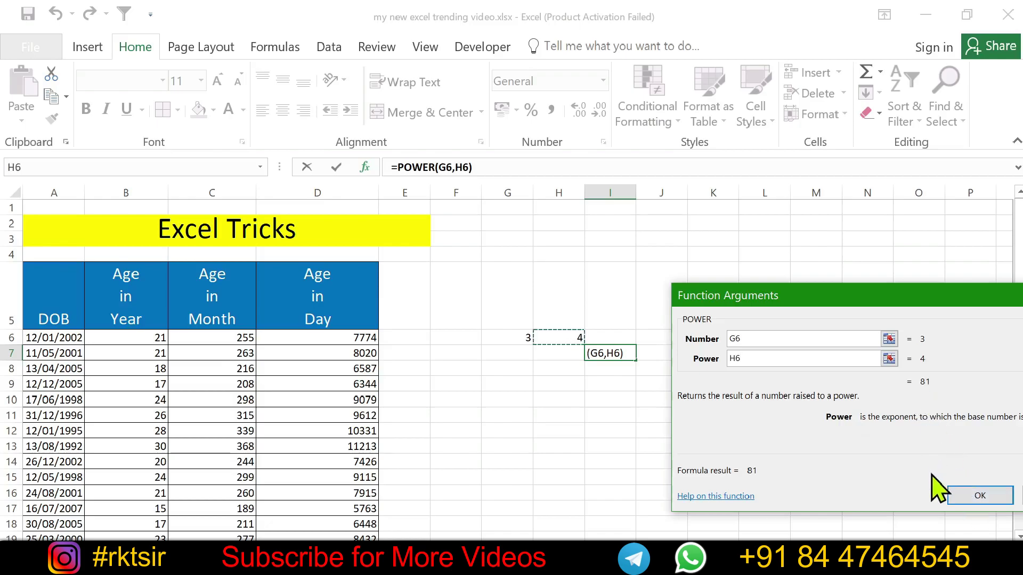
{"action": "left_click", "coordinate": [975, 496]}
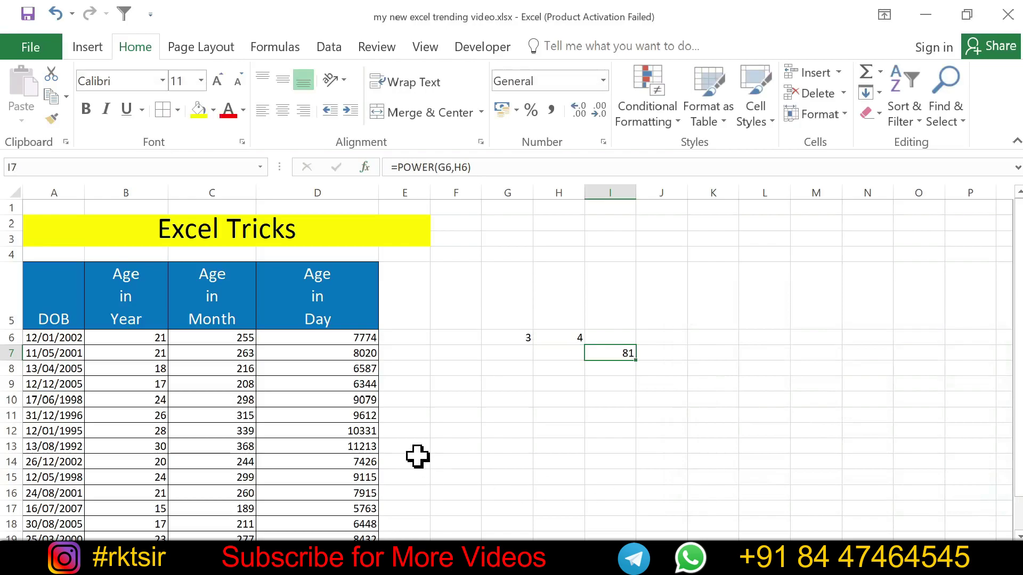
{"action": "left_click", "coordinate": [514, 382]}
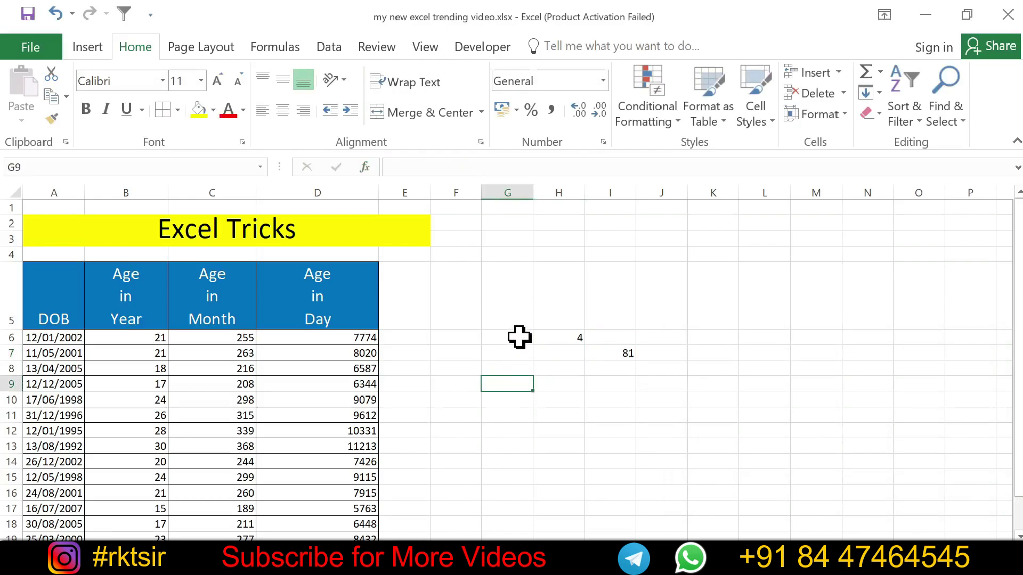
Define the name 'three' for cell G6 in Name Manager.
{"action": "left_click", "coordinate": [520, 337]}
{"action": "left_click", "coordinate": [559, 336]}
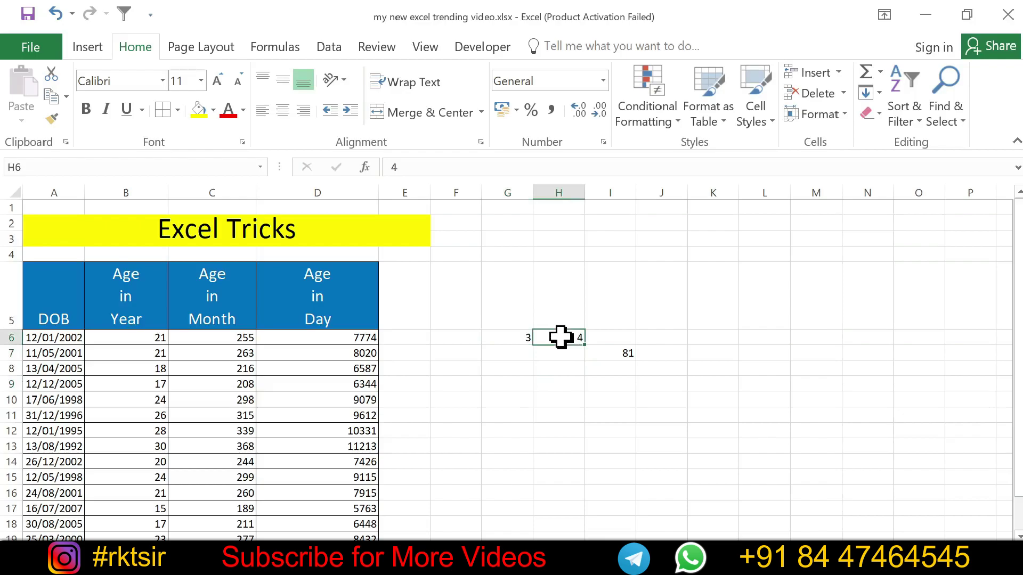
{"action": "left_click", "coordinate": [503, 335]}
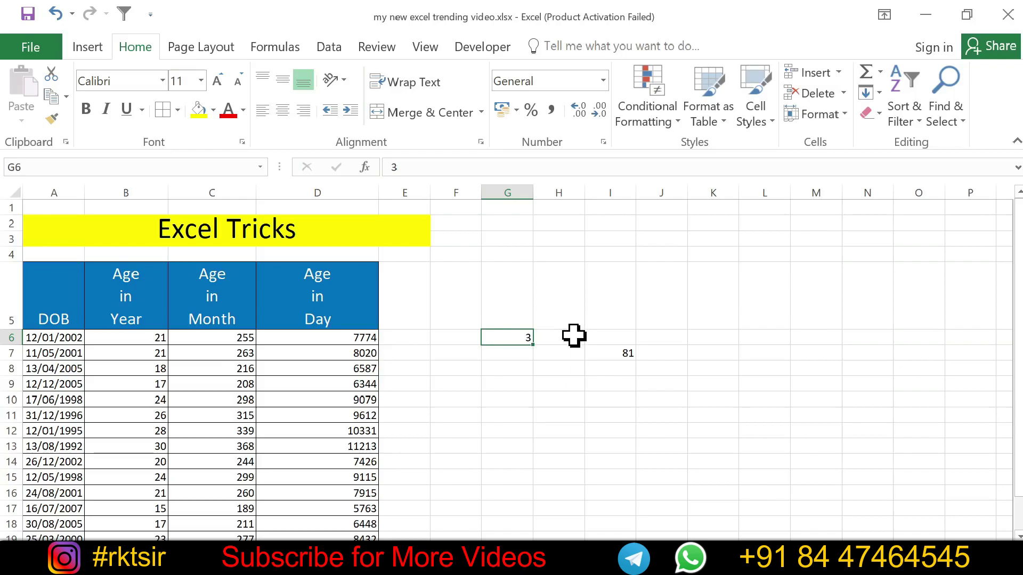
{"action": "key", "text": "ctrl+F3"}
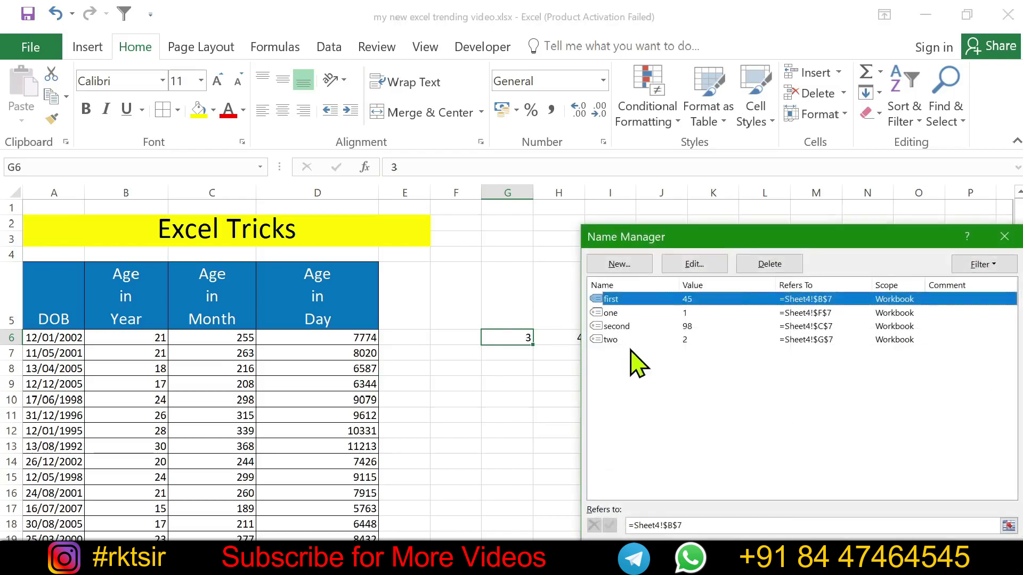
{"action": "left_click", "coordinate": [607, 265]}
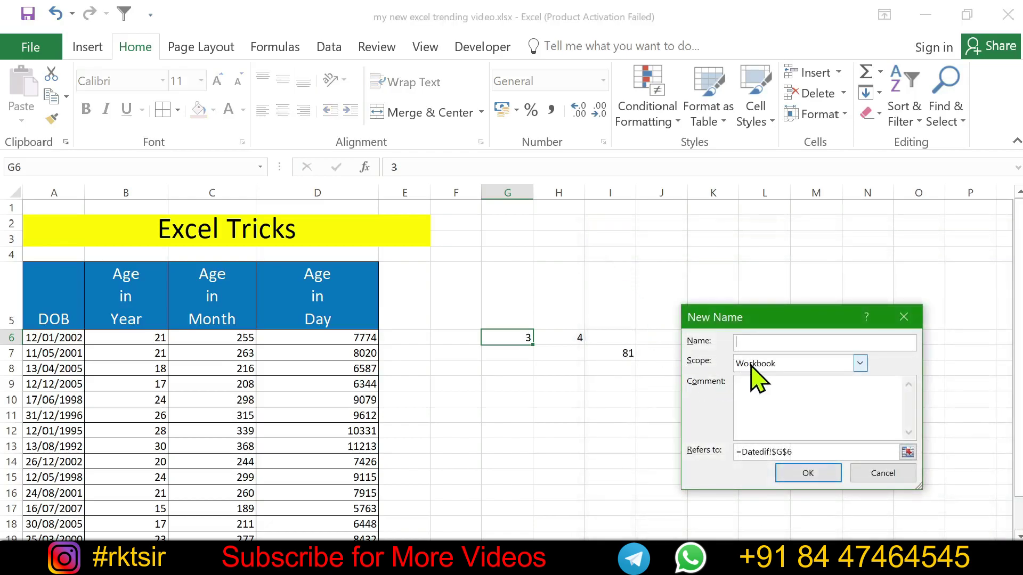
{"action": "type", "text": "three"}
{"action": "left_click", "coordinate": [805, 474]}
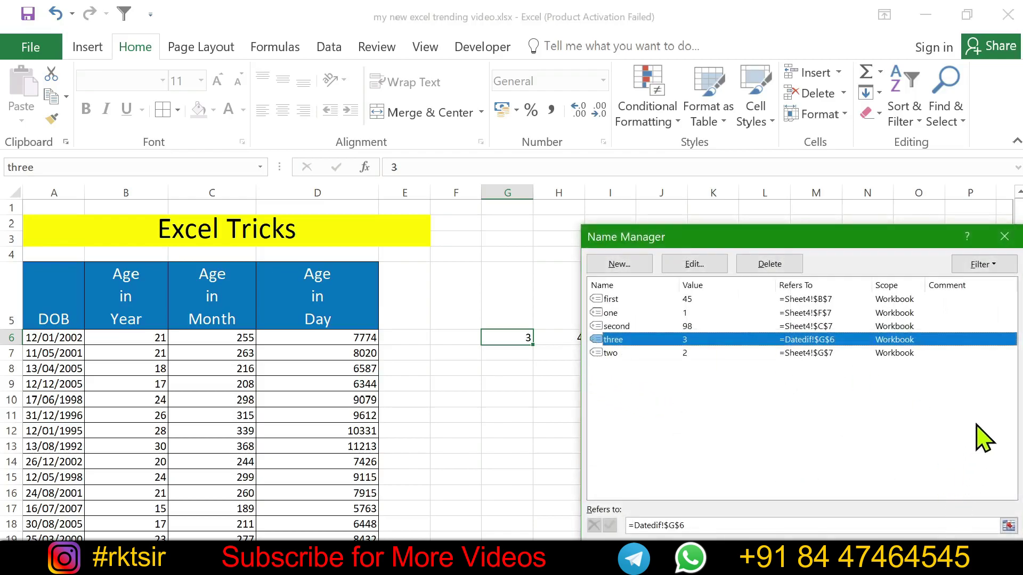
{"action": "key", "text": "Escape"}
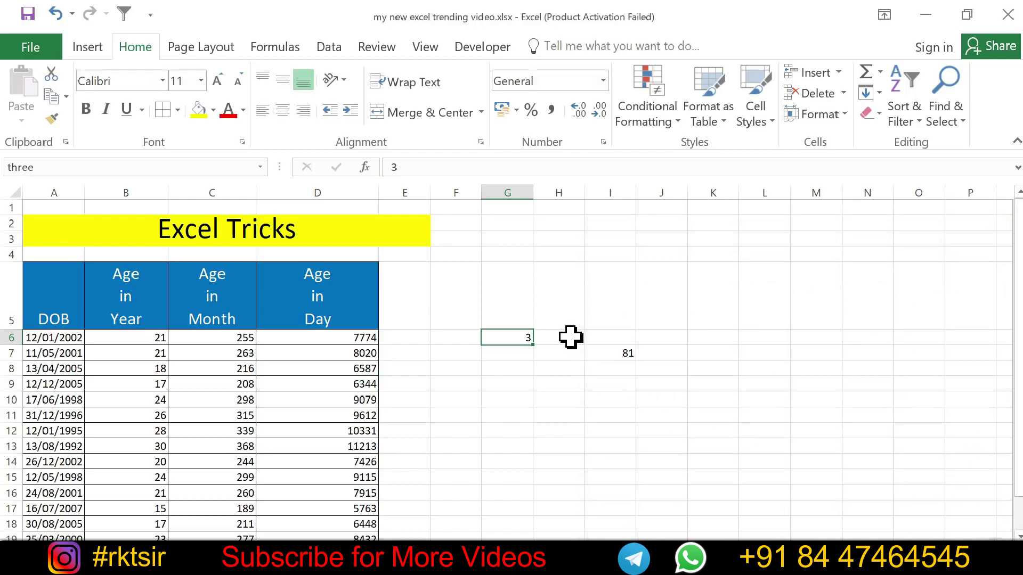
Define the name 'four' for cell H6 in Name Manager.
{"action": "left_click", "coordinate": [570, 336]}
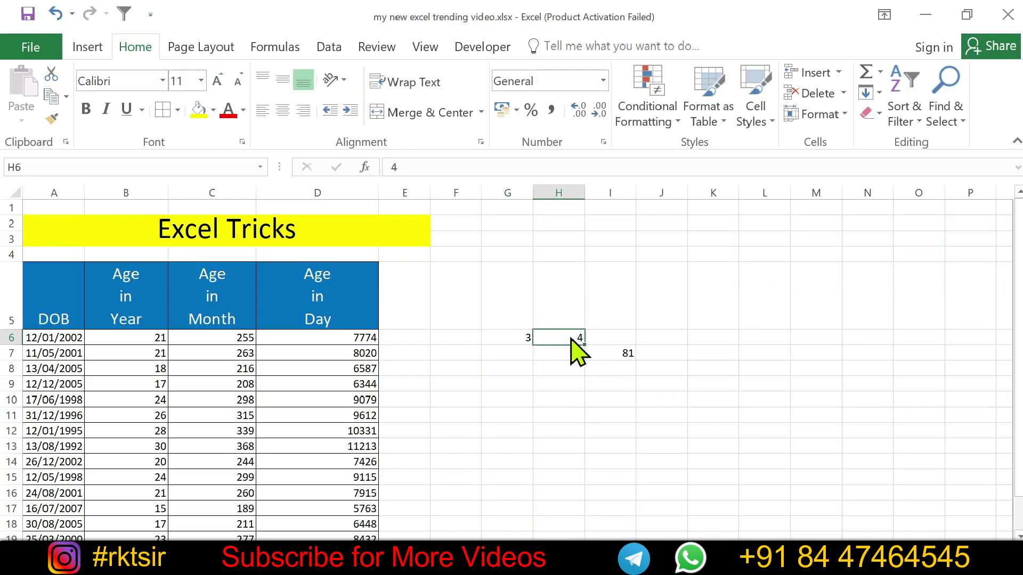
{"action": "key", "text": "ctrl+F3"}
{"action": "left_click", "coordinate": [630, 266]}
{"action": "type", "text": "four"}
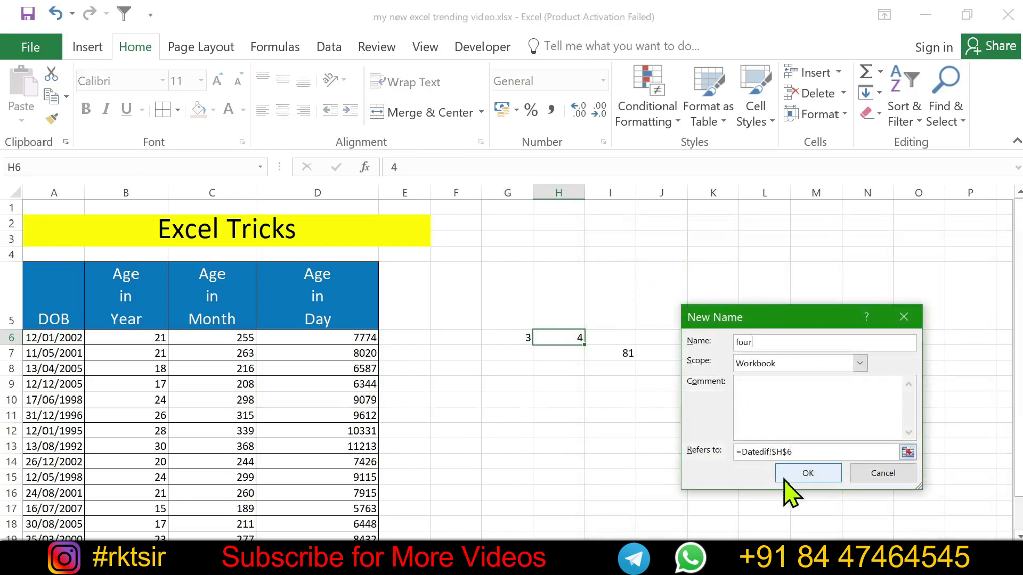
{"action": "left_click", "coordinate": [808, 474]}
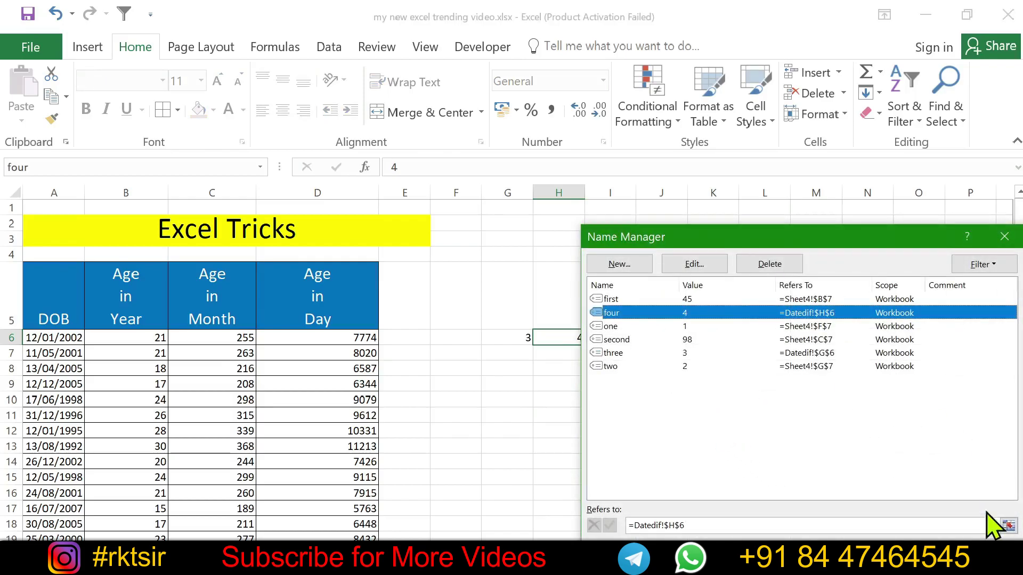
{"action": "left_click", "coordinate": [979, 535]}
Enter =three+four in K9, showing 7.
{"action": "left_click", "coordinate": [691, 385]}
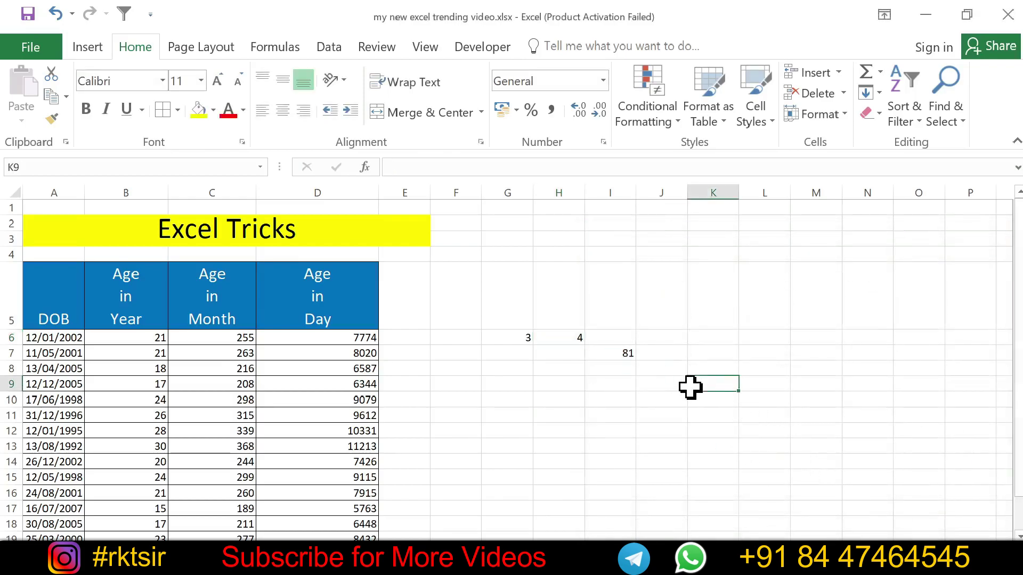
{"action": "type", "text": "=thr"}
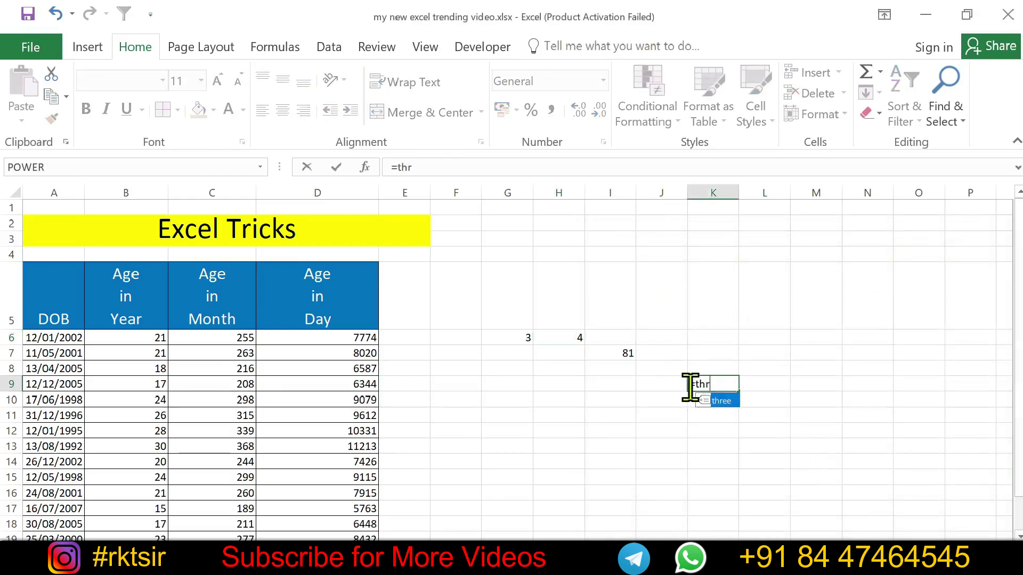
{"action": "type", "text": "ee+"}
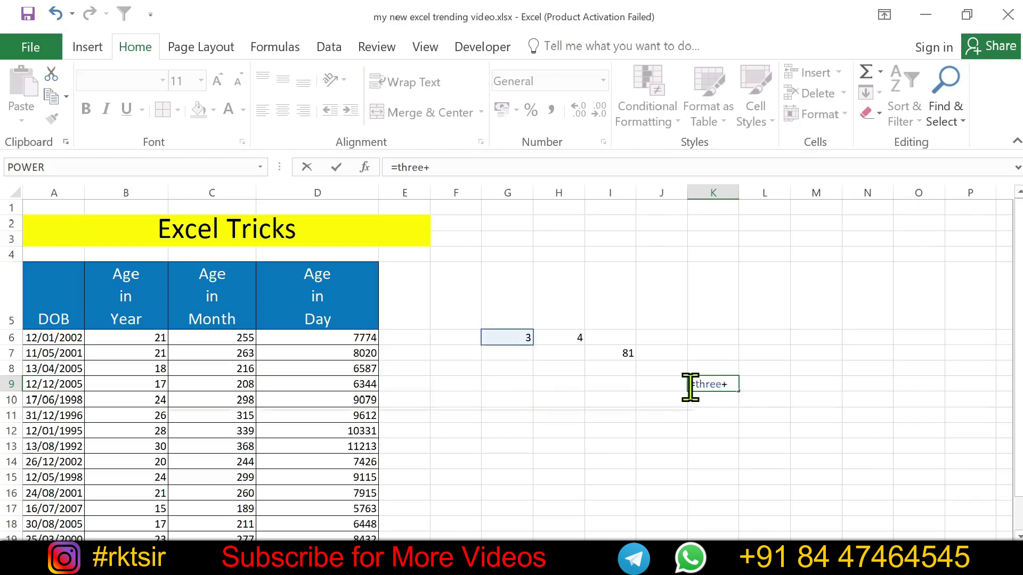
{"action": "type", "text": "four"}
{"action": "key", "text": "Return"}
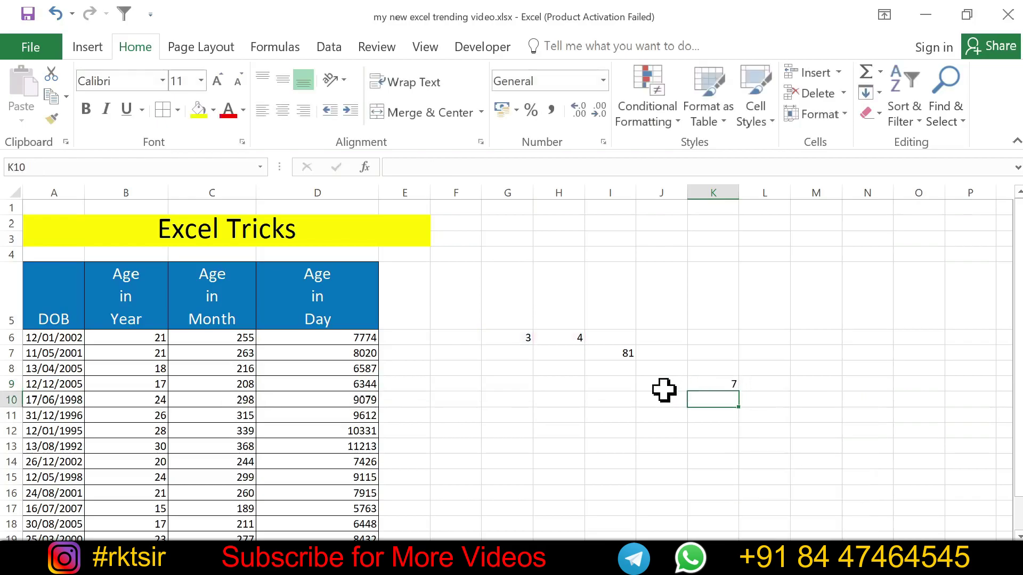
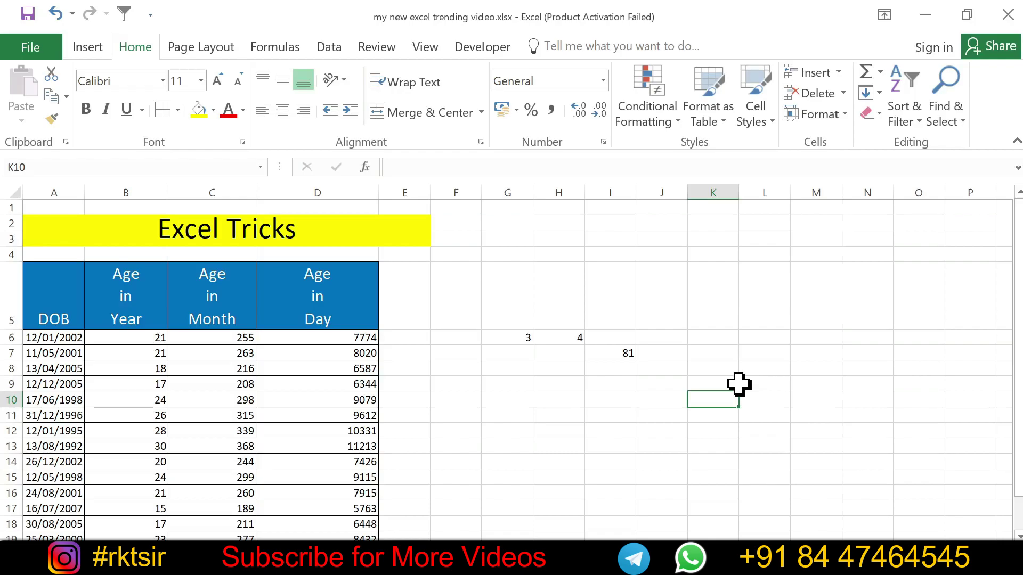
Select C8, D8, C12 and D12 together as a multi-cell selection, then clear it.
{"action": "left_click", "coordinate": [441, 382]}
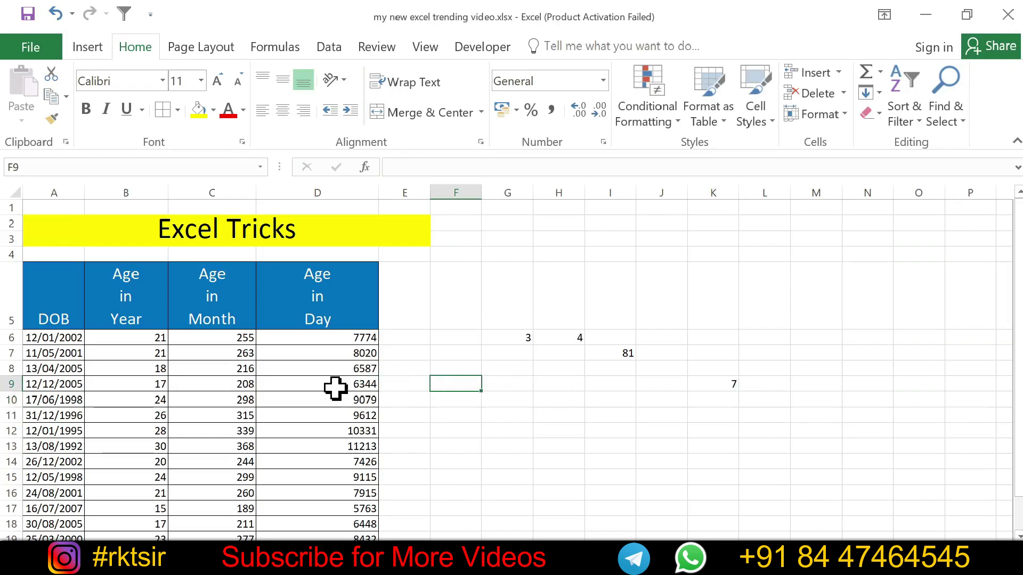
{"action": "left_click", "coordinate": [232, 370]}
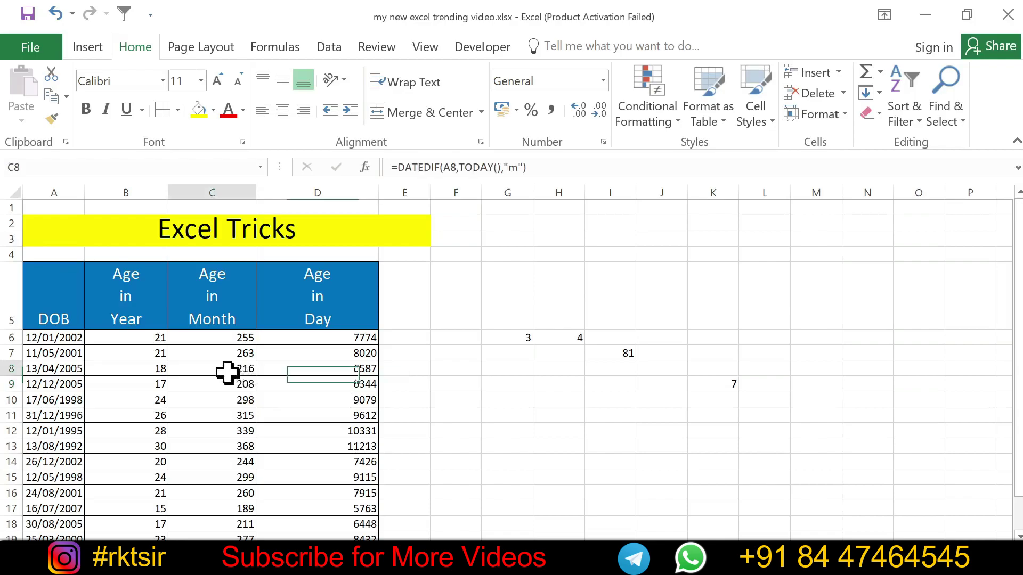
{"action": "left_click", "coordinate": [326, 403]}
{"action": "left_click", "coordinate": [232, 419]}
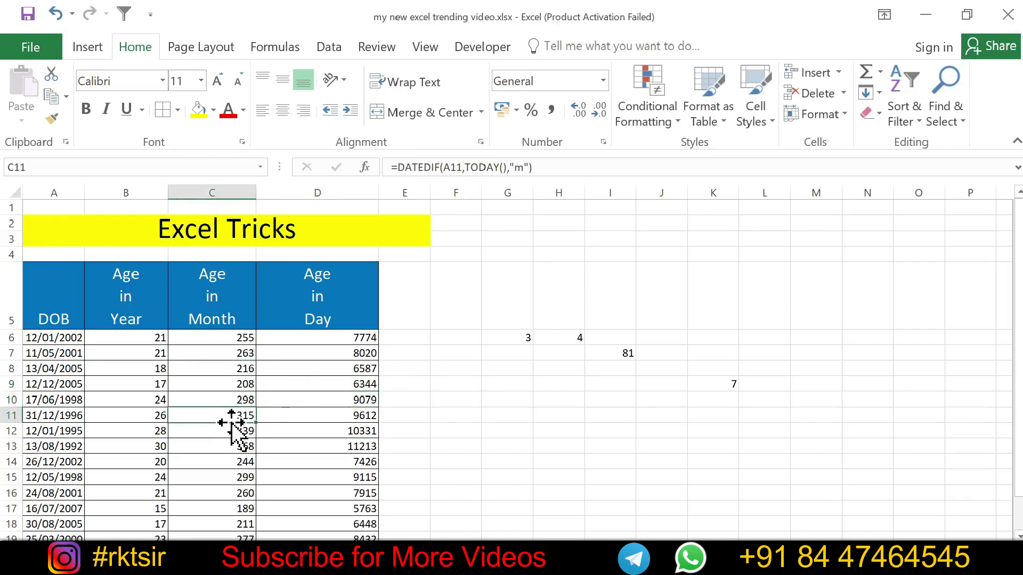
{"action": "left_click", "coordinate": [229, 367]}
{"action": "left_click", "coordinate": [312, 371], "text": "ctrl"}
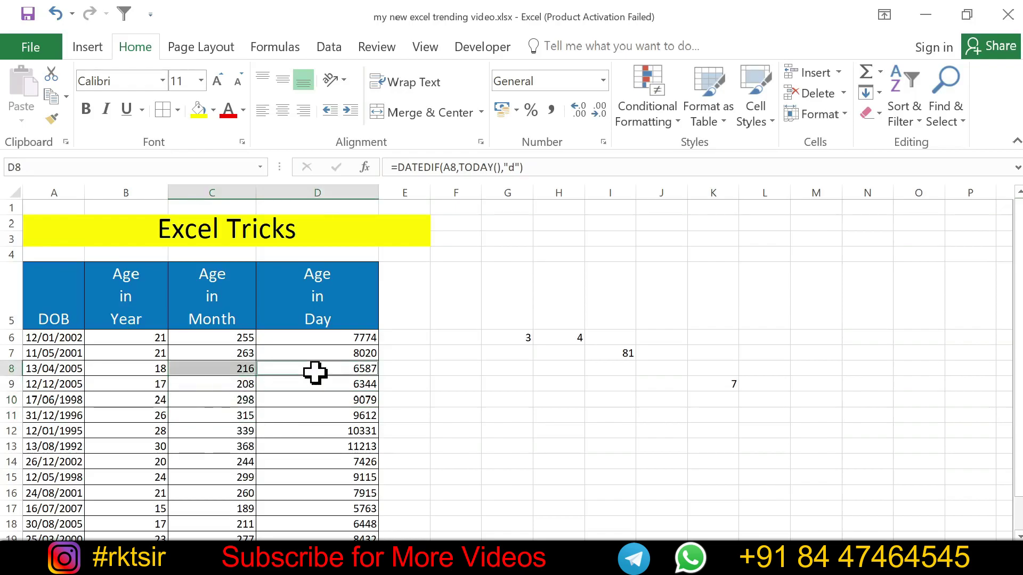
{"action": "left_click", "coordinate": [226, 429], "text": "ctrl"}
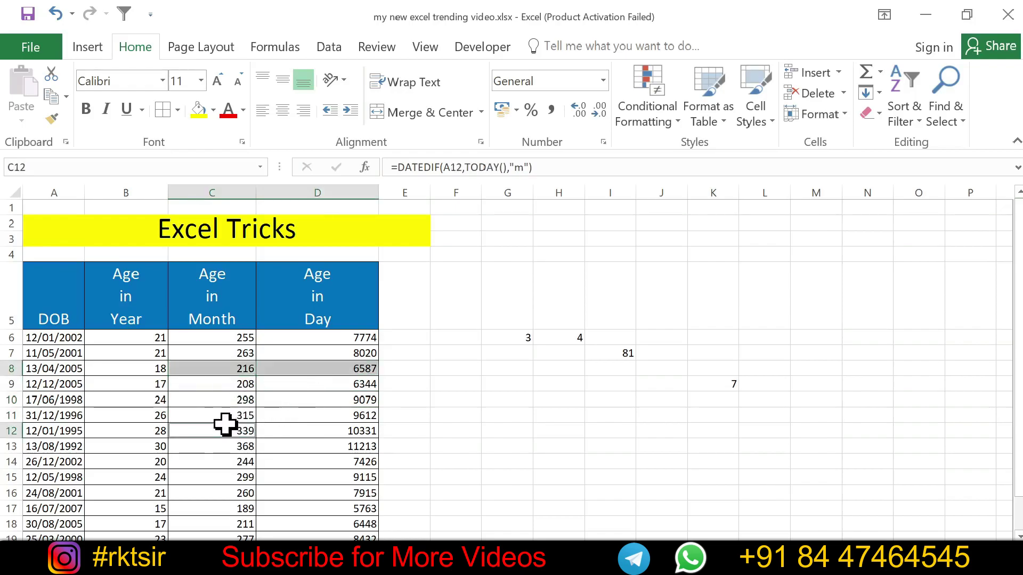
{"action": "left_click", "coordinate": [319, 434], "text": "ctrl"}
{"action": "left_click", "coordinate": [485, 434]}
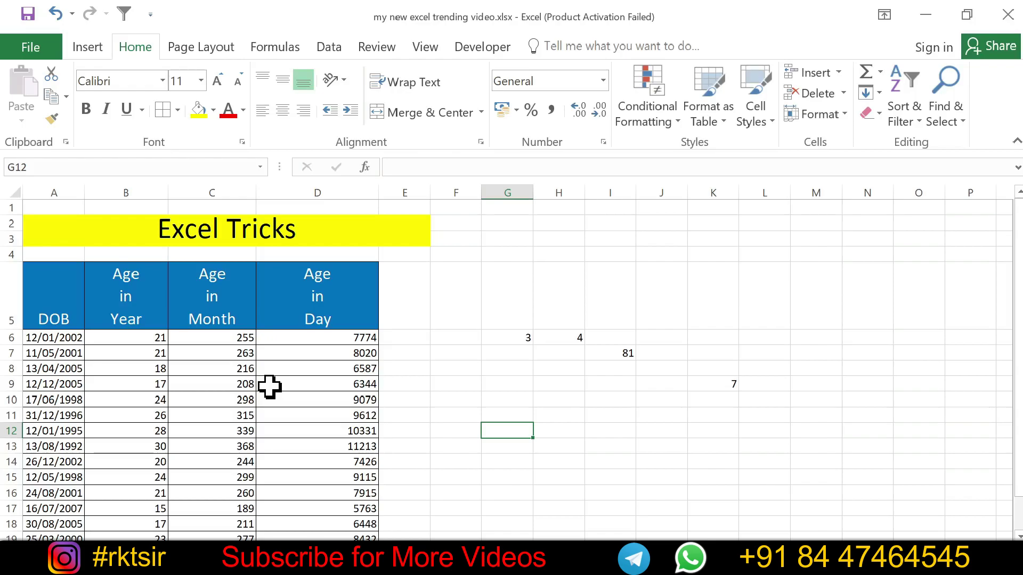
Build a scattered selection of C8, B11, C13, D10, D15, C16, B15, D18 and G16, then clear it.
{"action": "left_click", "coordinate": [226, 368], "text": "ctrl"}
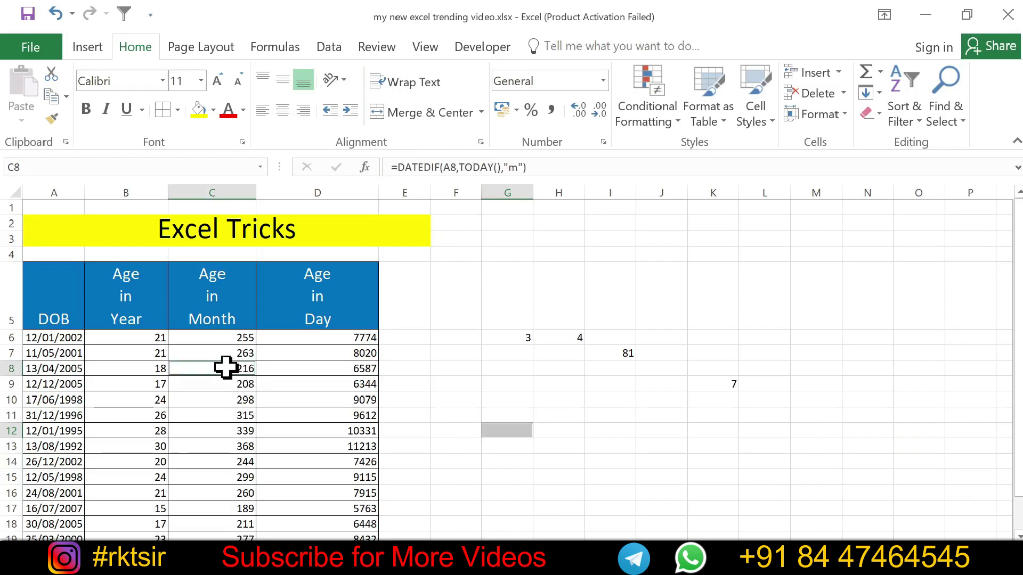
{"action": "left_click", "coordinate": [130, 415], "text": "ctrl"}
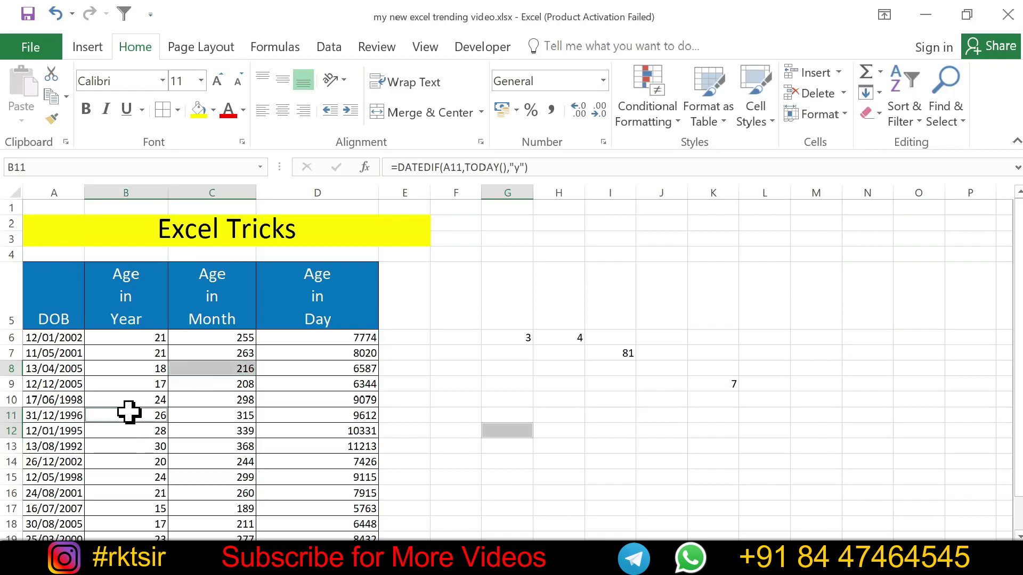
{"action": "left_click", "coordinate": [250, 446], "text": "ctrl"}
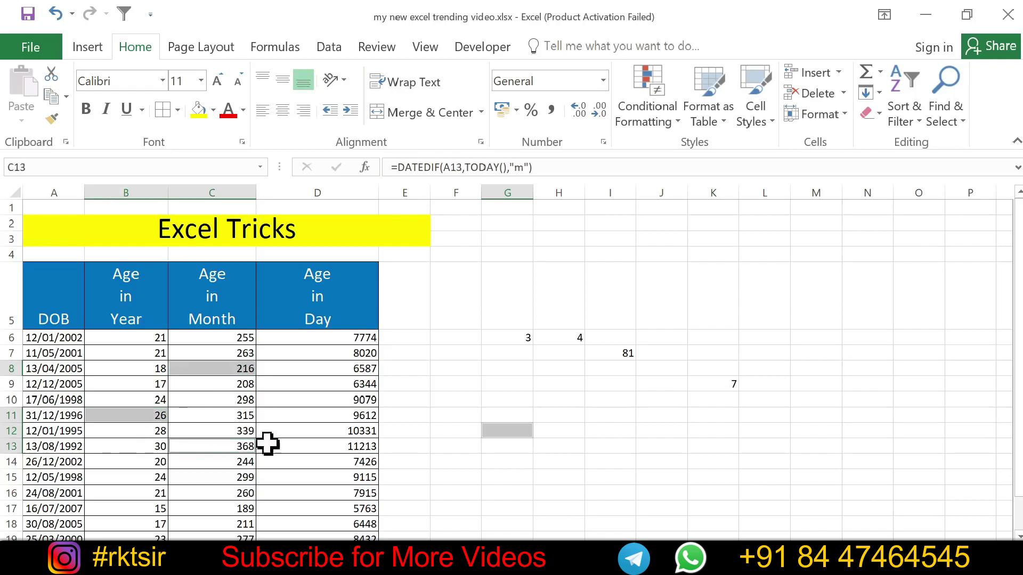
{"action": "left_click", "coordinate": [345, 396], "text": "ctrl"}
{"action": "left_click", "coordinate": [358, 475], "text": "ctrl"}
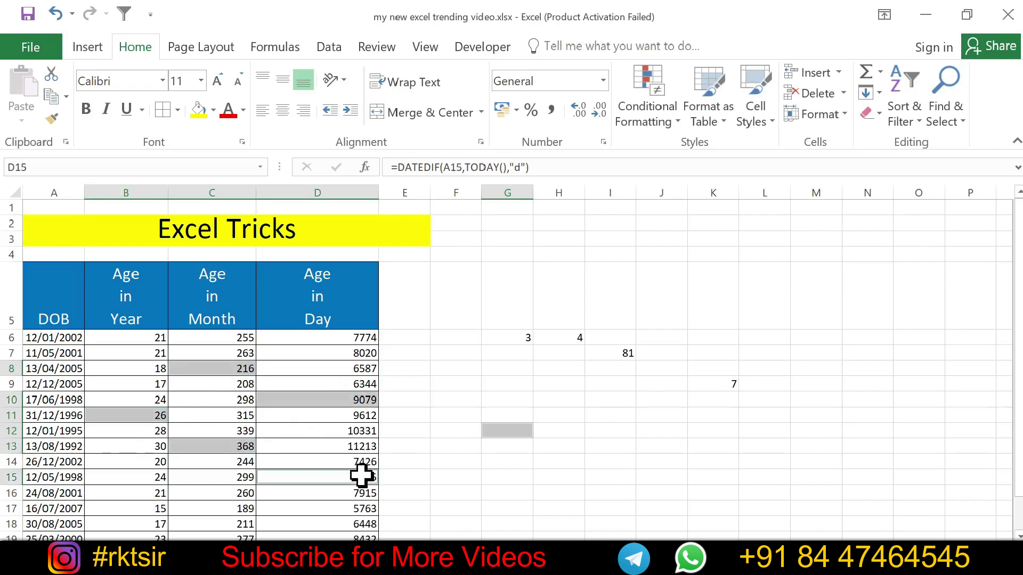
{"action": "left_click", "coordinate": [192, 493], "text": "ctrl"}
{"action": "left_click", "coordinate": [128, 478], "text": "ctrl"}
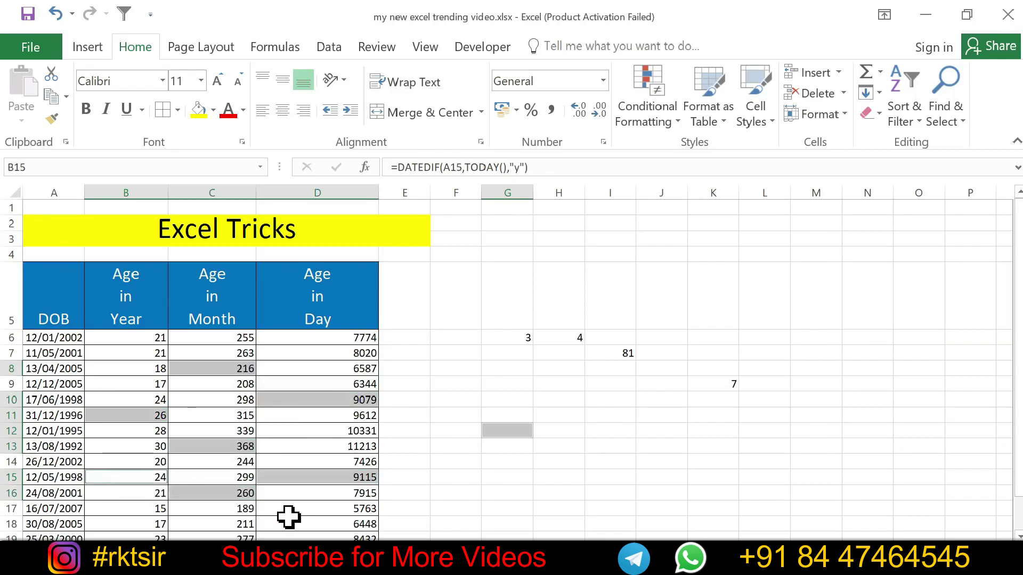
{"action": "left_click", "coordinate": [341, 525], "text": "ctrl"}
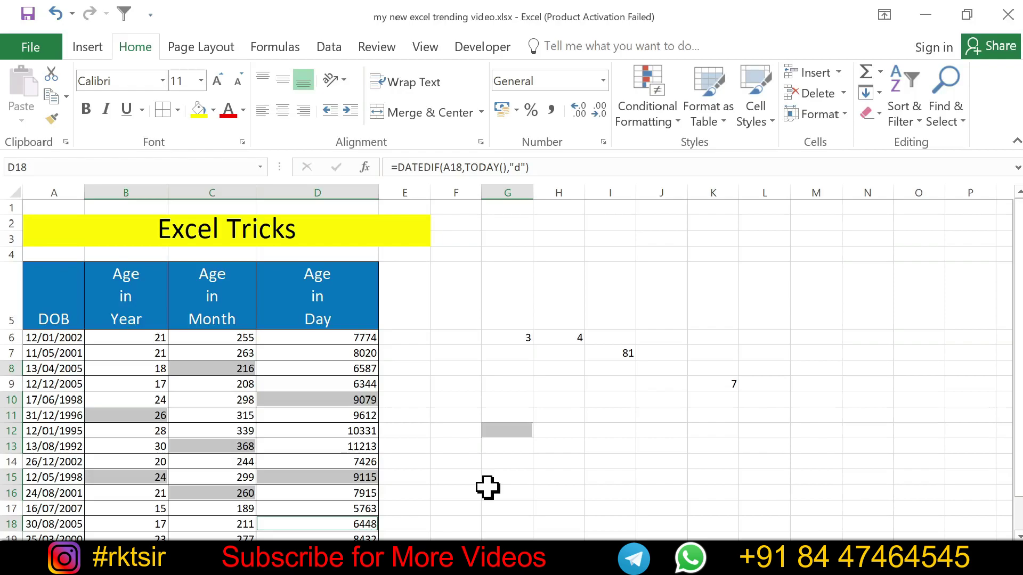
{"action": "left_click", "coordinate": [487, 487], "text": "ctrl"}
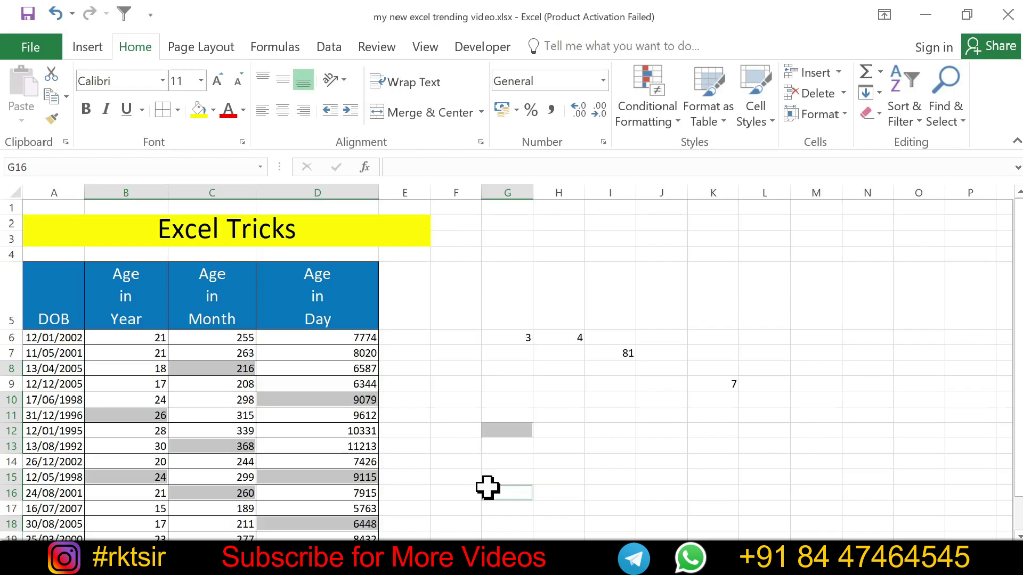
{"action": "left_click", "coordinate": [486, 394]}
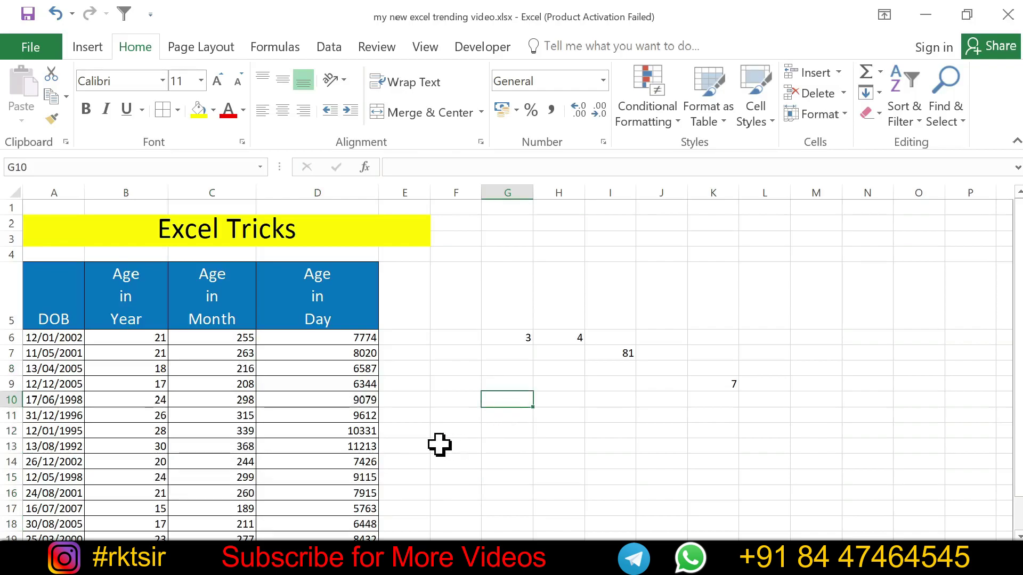
Strike through the ages in B6:C14 with Ctrl+5 and enter four first names in G9:G12.
{"action": "left_click_drag", "start_coordinate": [156, 338], "coordinate": [245, 462]}
{"action": "key", "text": "ctrl+5"}
{"action": "left_click", "coordinate": [527, 384]}
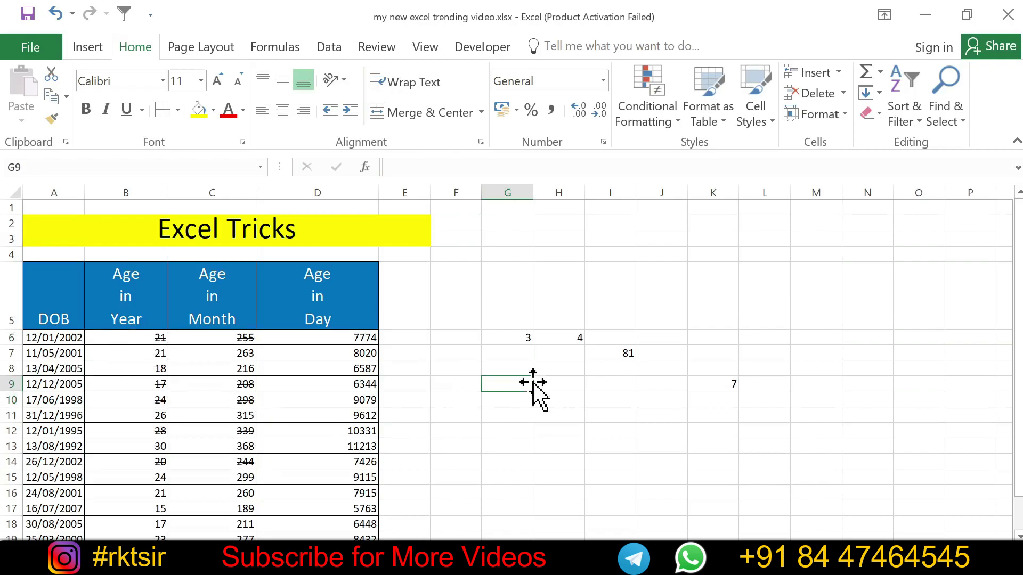
{"action": "type", "text": "rahul"}
{"action": "key", "text": "Return"}
{"action": "type", "text": "karan"}
{"action": "key", "text": "Return"}
{"action": "type", "text": "sunil"}
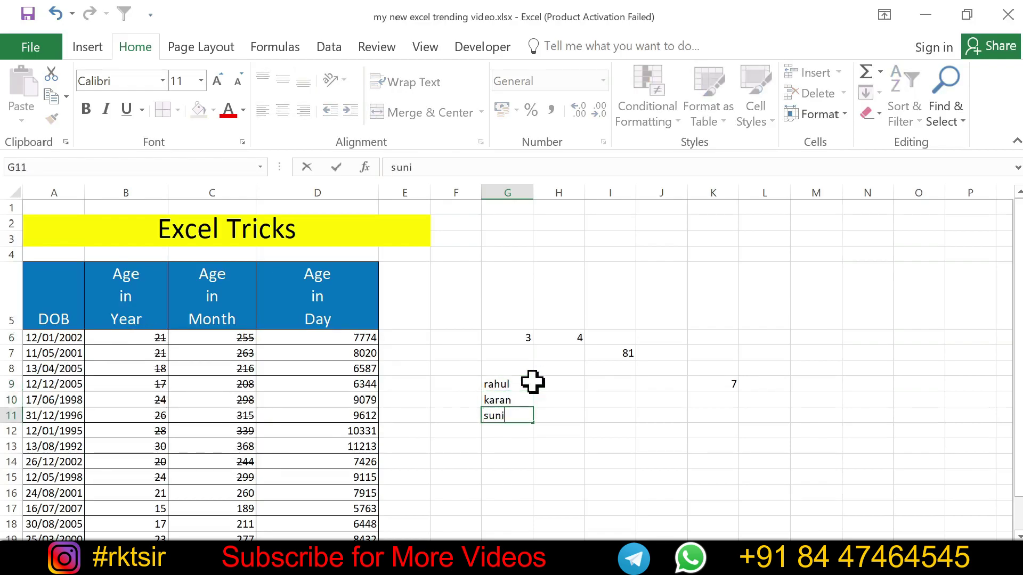
{"action": "key", "text": "Return"}
{"action": "type", "text": "s"}
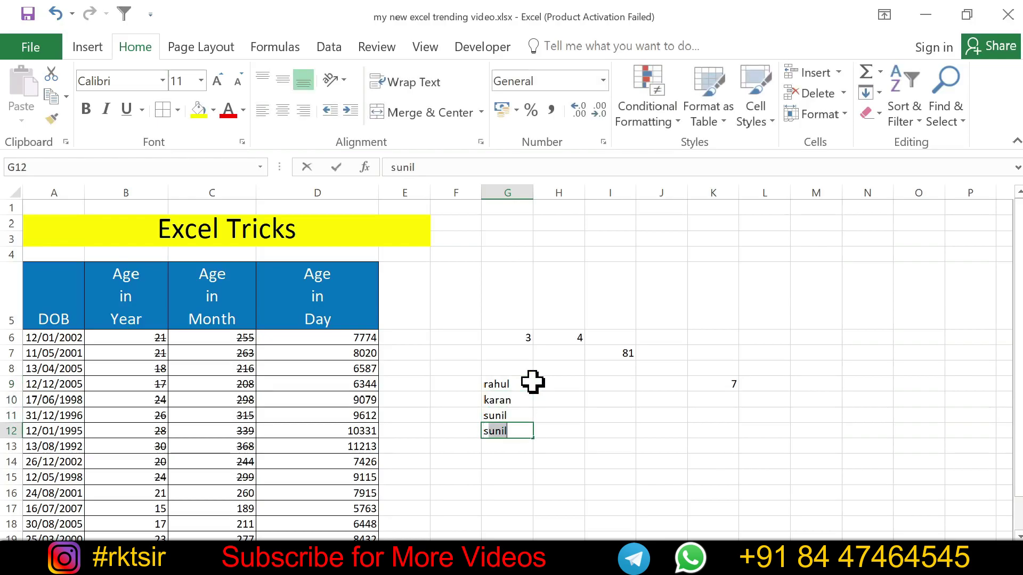
{"action": "type", "text": "umita"}
{"action": "key", "text": "Return"}
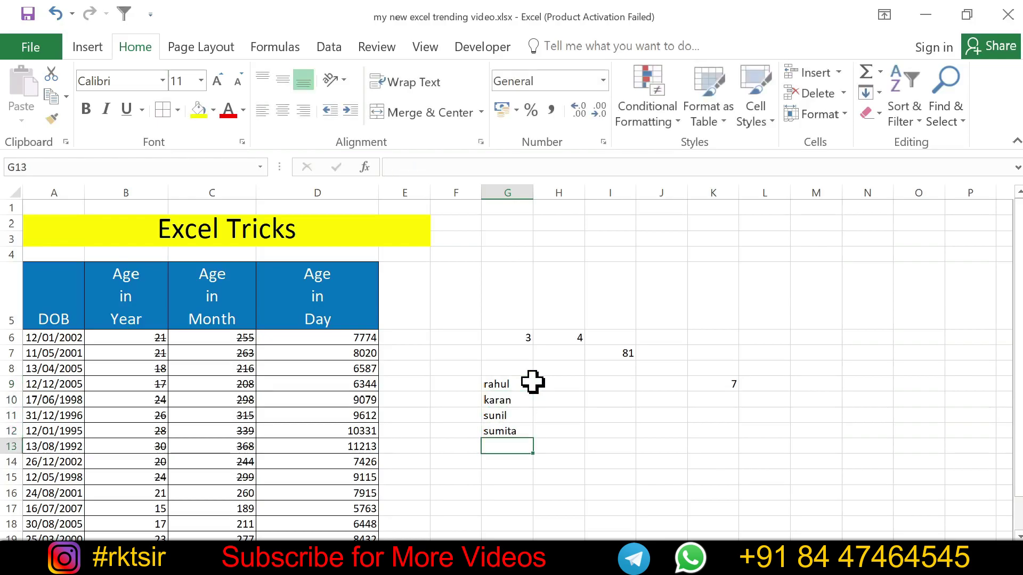
Strike through the four names in G9:G12, then undo that strikethrough.
{"action": "key", "text": "Up"}
{"action": "key", "text": "shift+Up"}
{"action": "key", "text": "shift+Up"}
{"action": "key", "text": "shift+Up"}
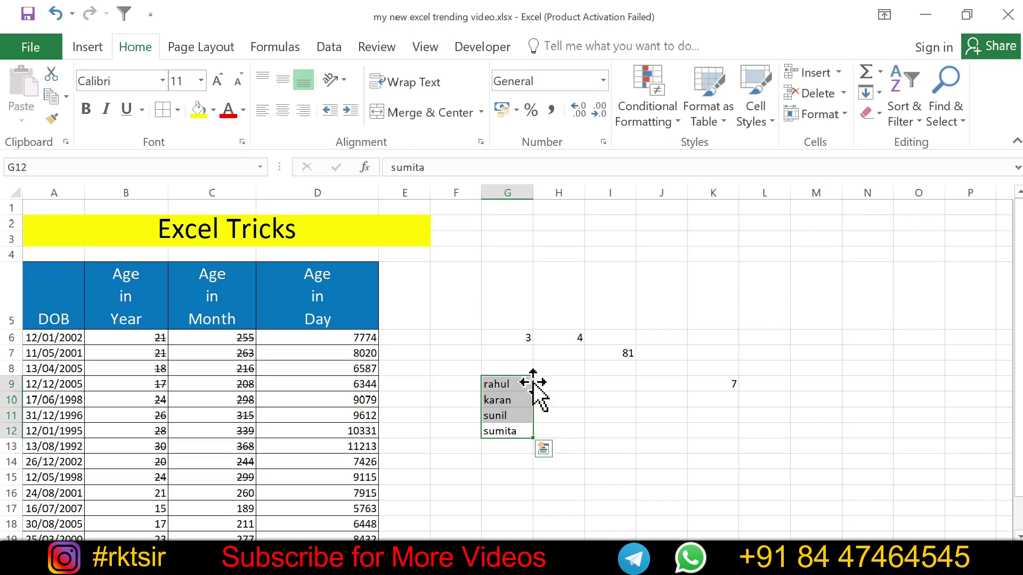
{"action": "key", "text": "ctrl+5"}
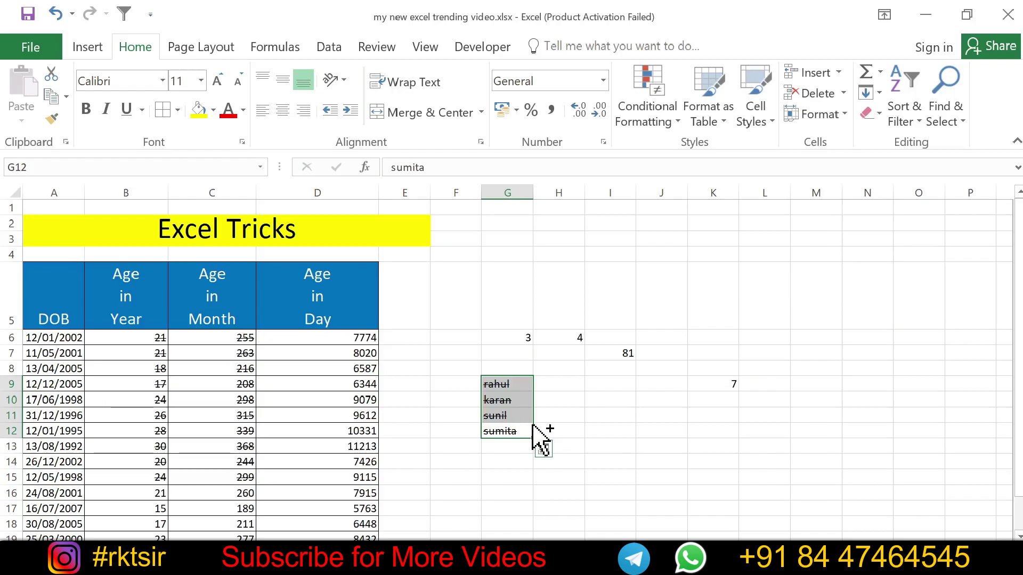
{"action": "key", "text": "ctrl+z"}
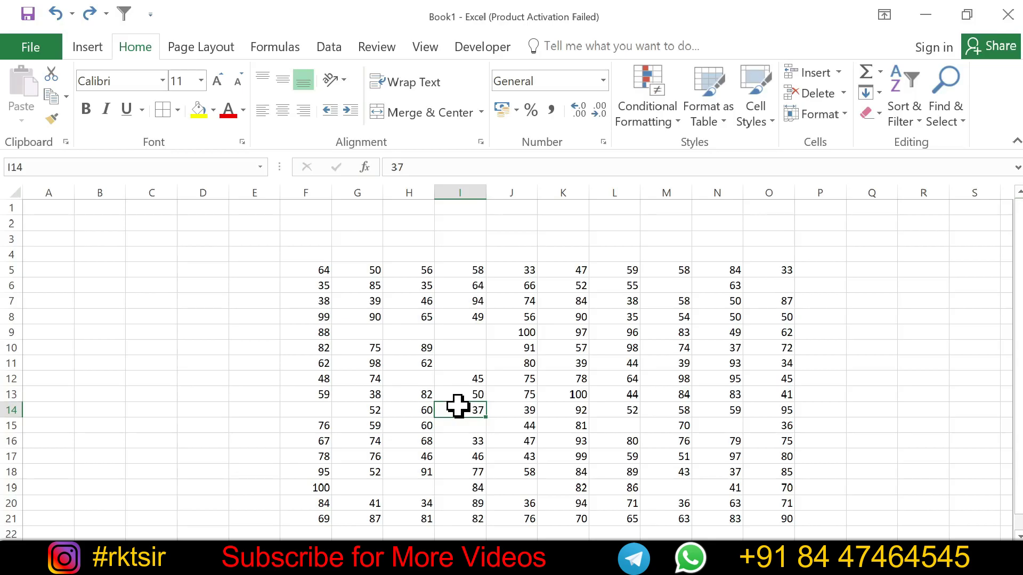
Select the blank cells of F5:O21 via Go To Special and fill them all with 98.
{"action": "left_click", "coordinate": [319, 273]}
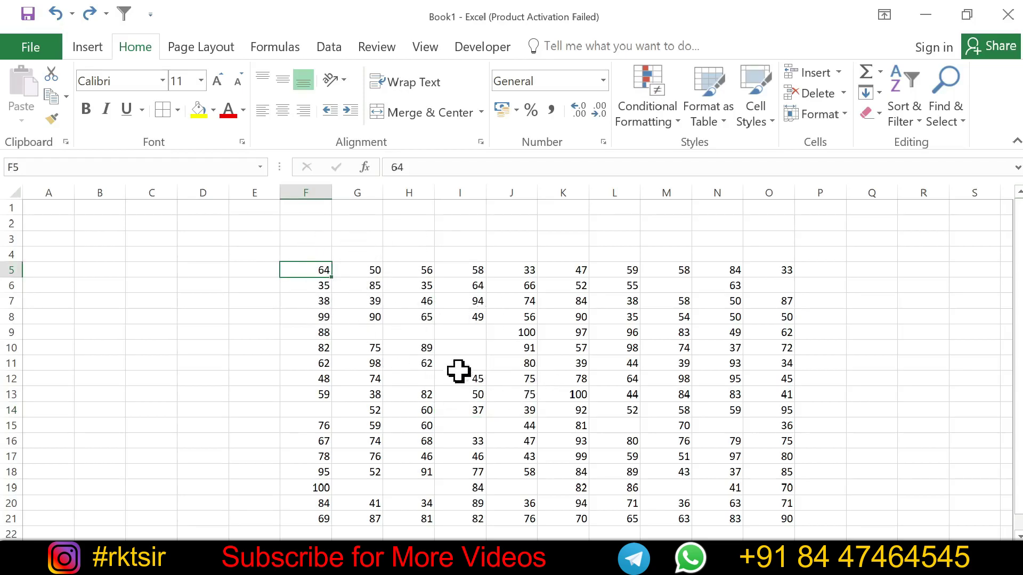
{"action": "key", "text": "ctrl+a"}
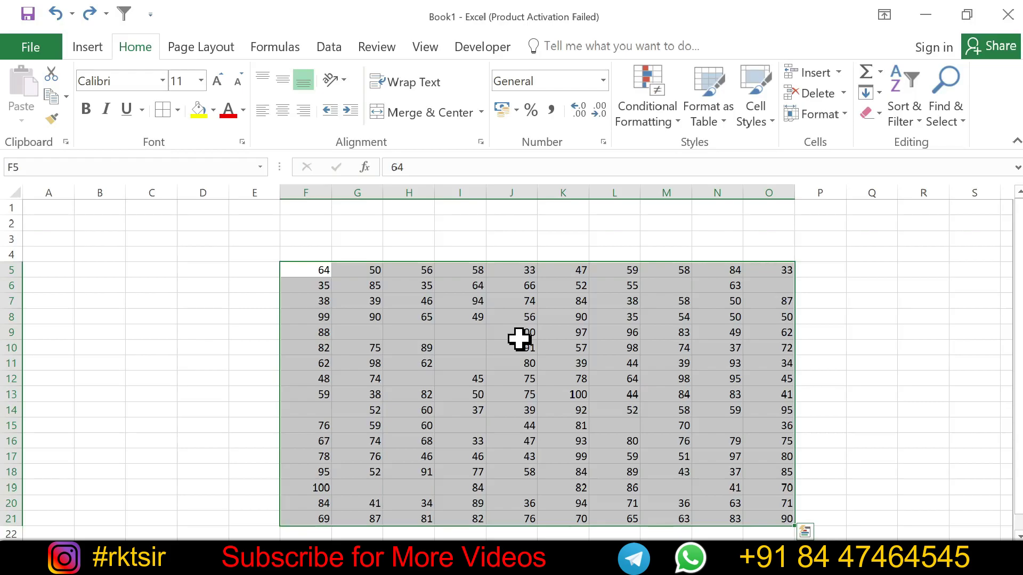
{"action": "key", "text": "ctrl+g"}
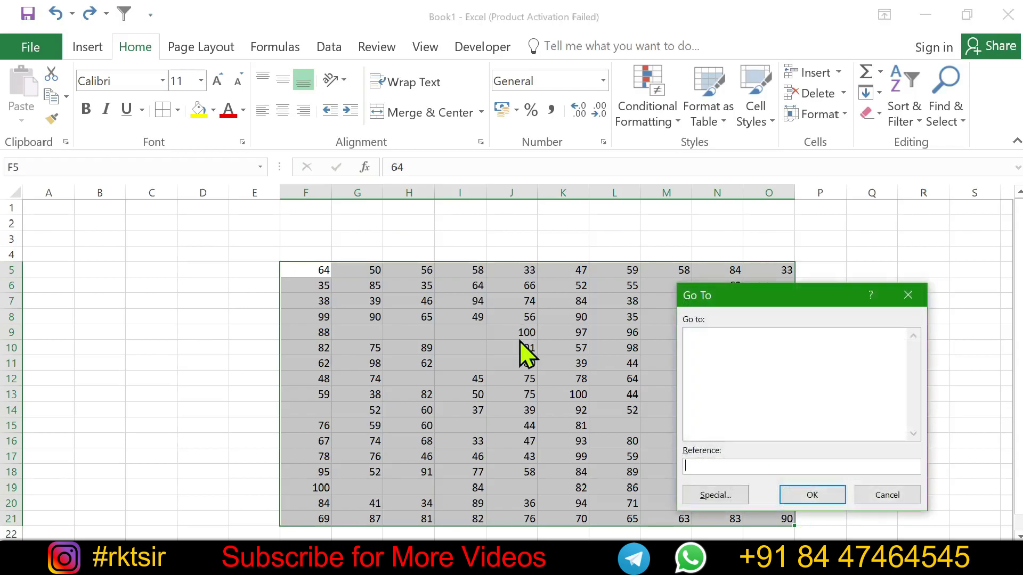
{"action": "left_click", "coordinate": [711, 495]}
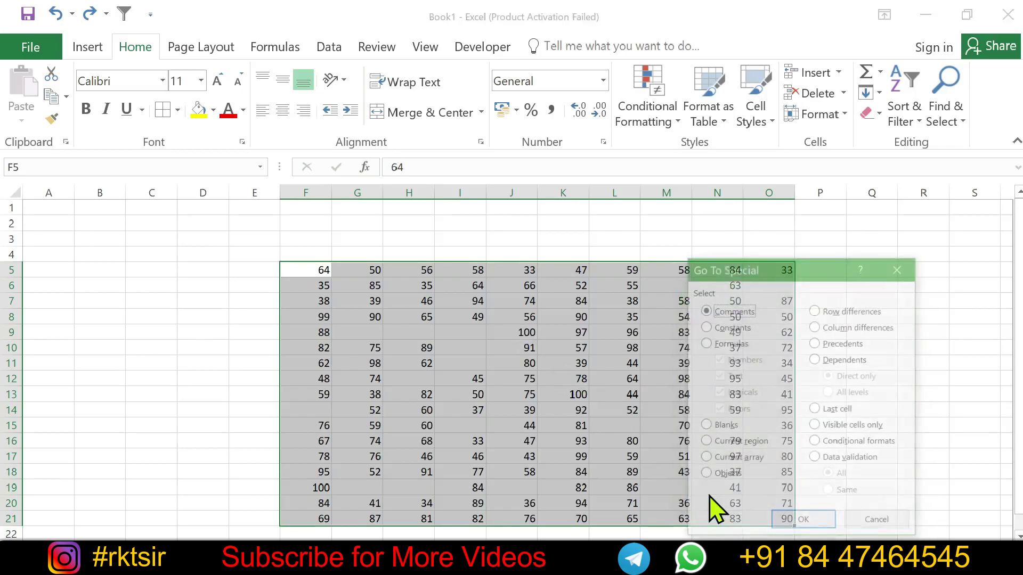
{"action": "left_click", "coordinate": [704, 426]}
{"action": "left_click", "coordinate": [804, 523]}
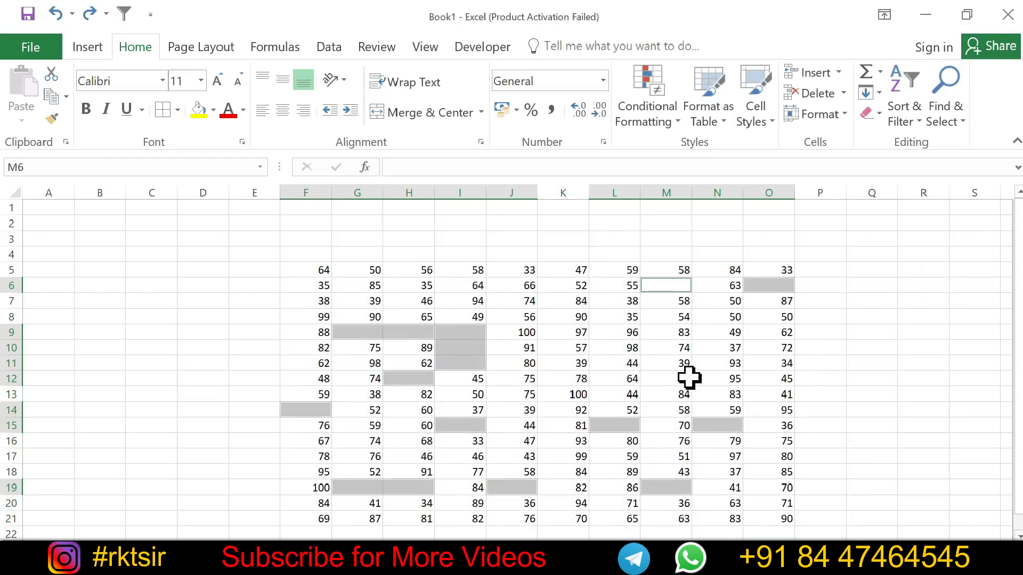
{"action": "type", "text": "98"}
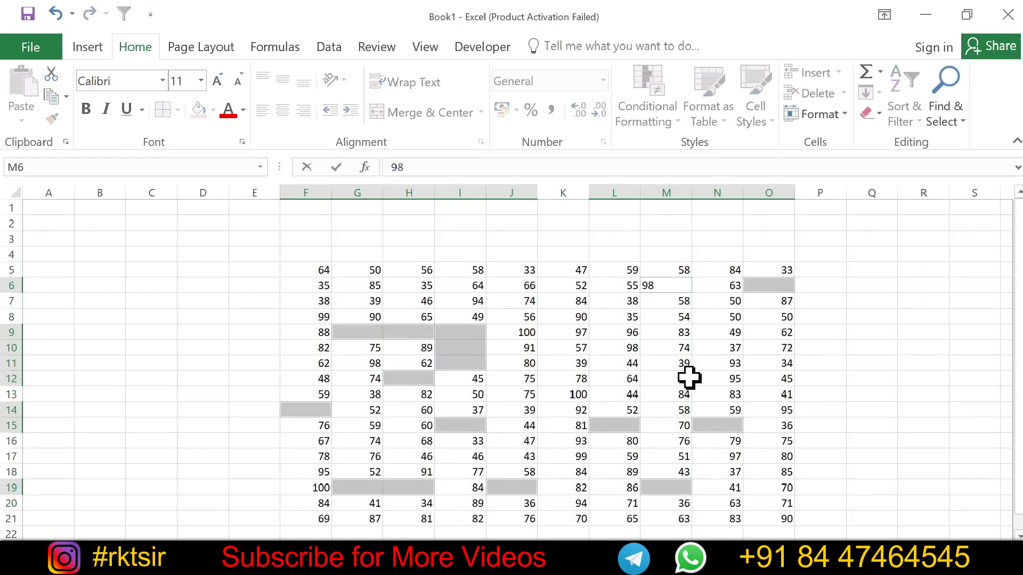
{"action": "key", "text": "ctrl+Return"}
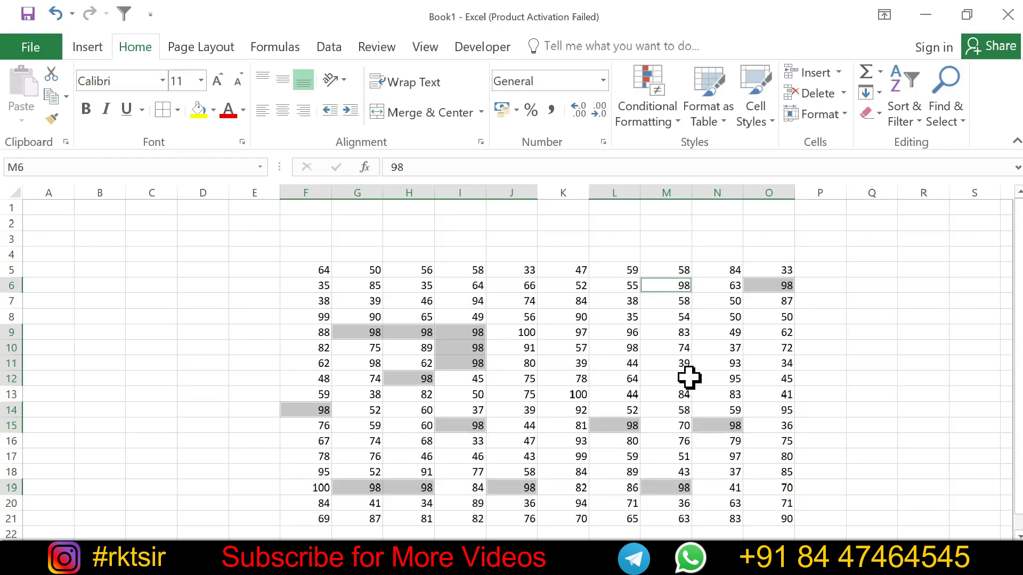
{"action": "left_click", "coordinate": [689, 378]}
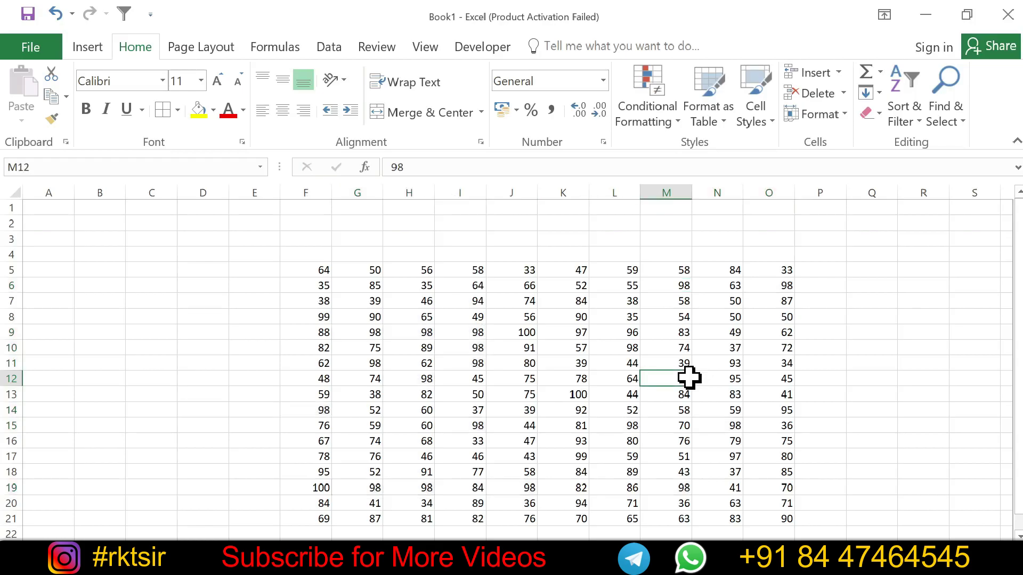
{"action": "key", "text": "ctrl+a"}
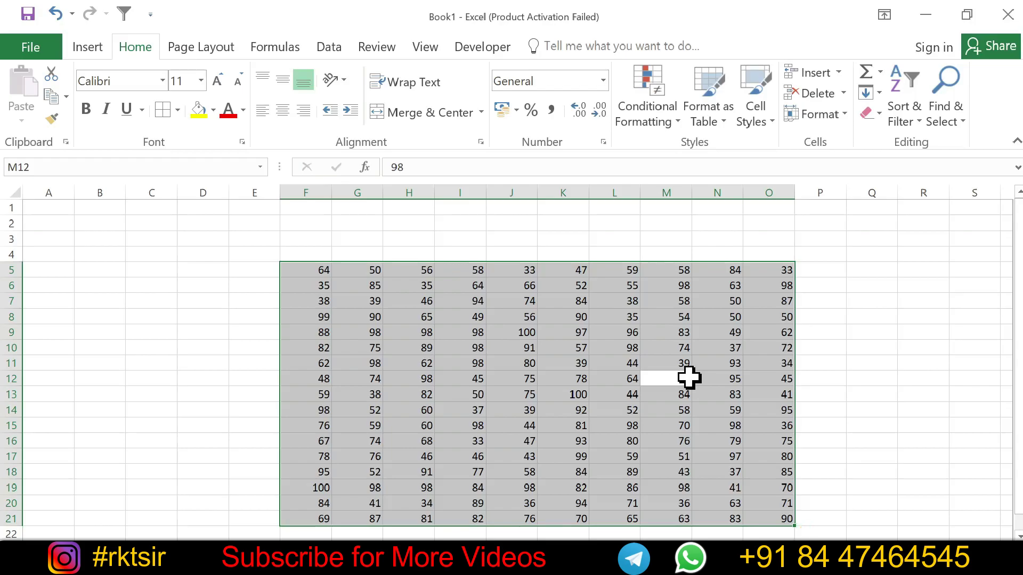
{"action": "key", "text": "alt"}
{"action": "key", "text": "Escape"}
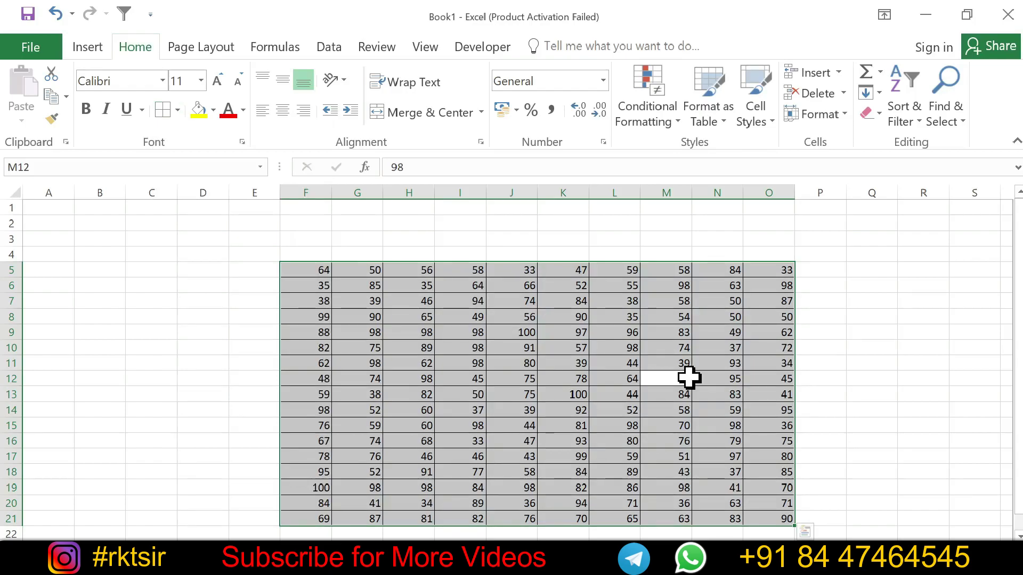
{"action": "left_click", "coordinate": [534, 389]}
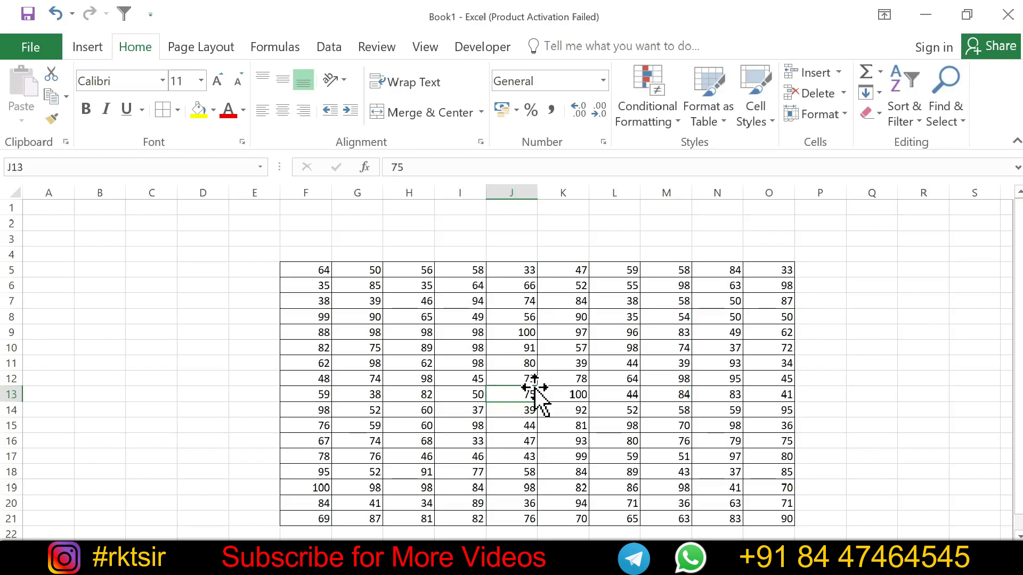
{"action": "key", "text": "alt"}
Protect the sheet with a password, entering it twice to confirm.
{"action": "key", "text": "h"}
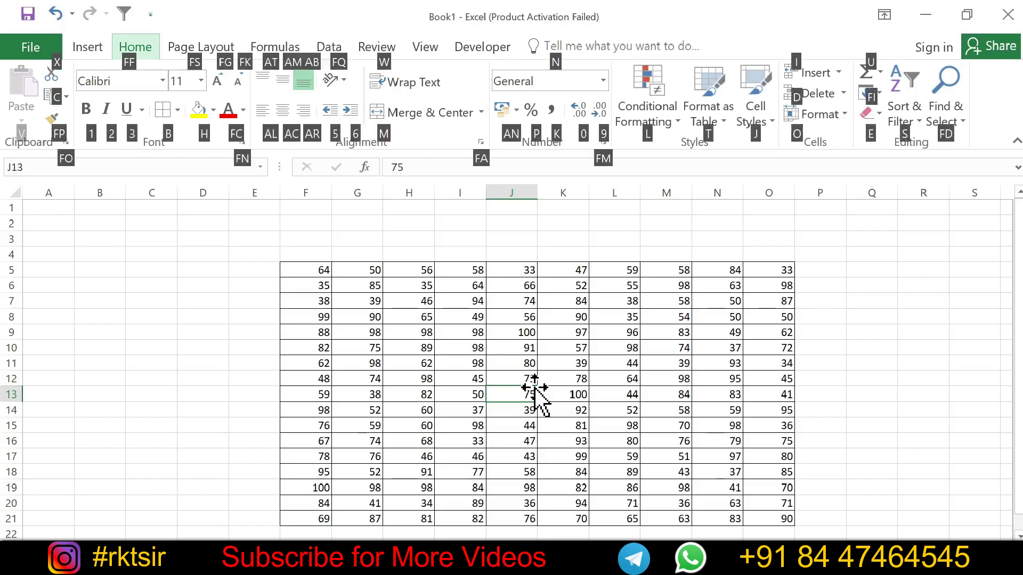
{"action": "key", "text": "o"}
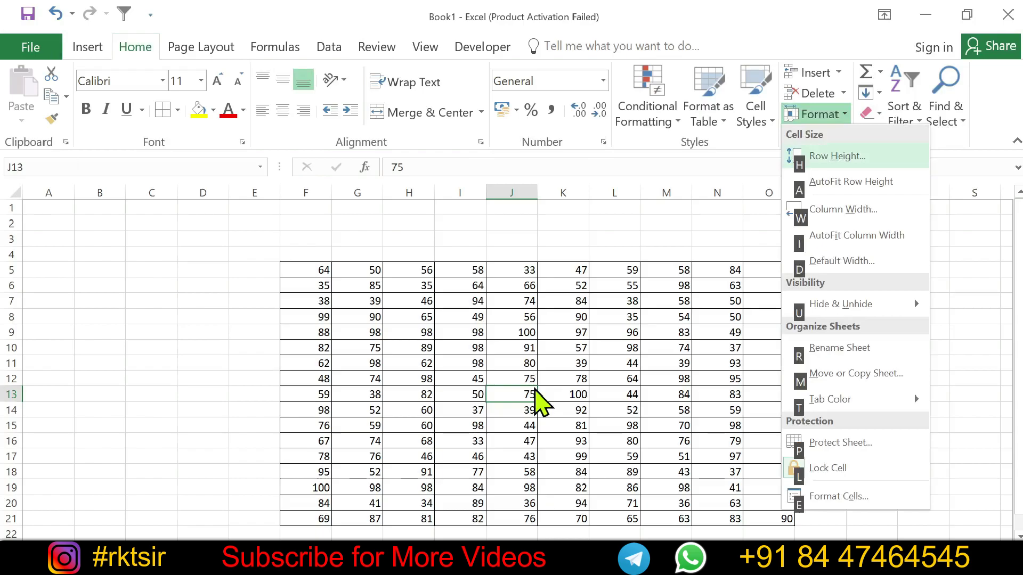
{"action": "key", "text": "p"}
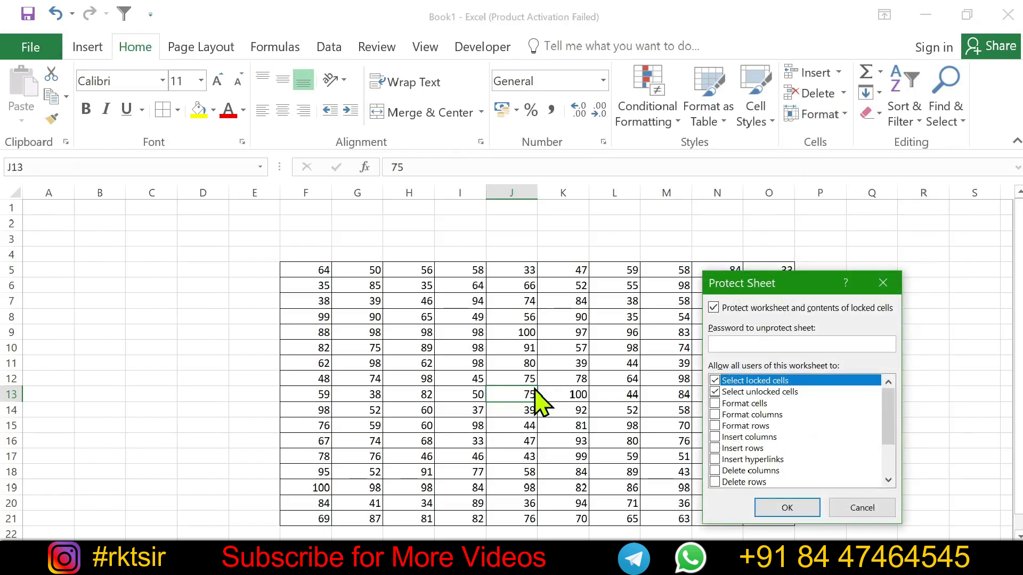
{"action": "left_click", "coordinate": [787, 508]}
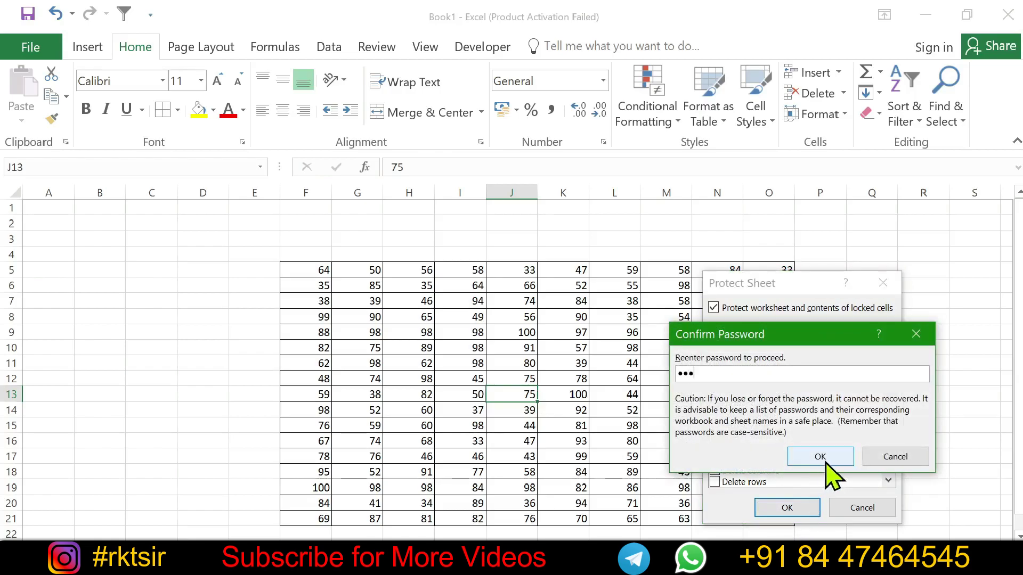
{"action": "left_click", "coordinate": [820, 457]}
Try editing K11 and I9, dismissing the protected-sheet warning each time.
{"action": "left_click", "coordinate": [568, 360]}
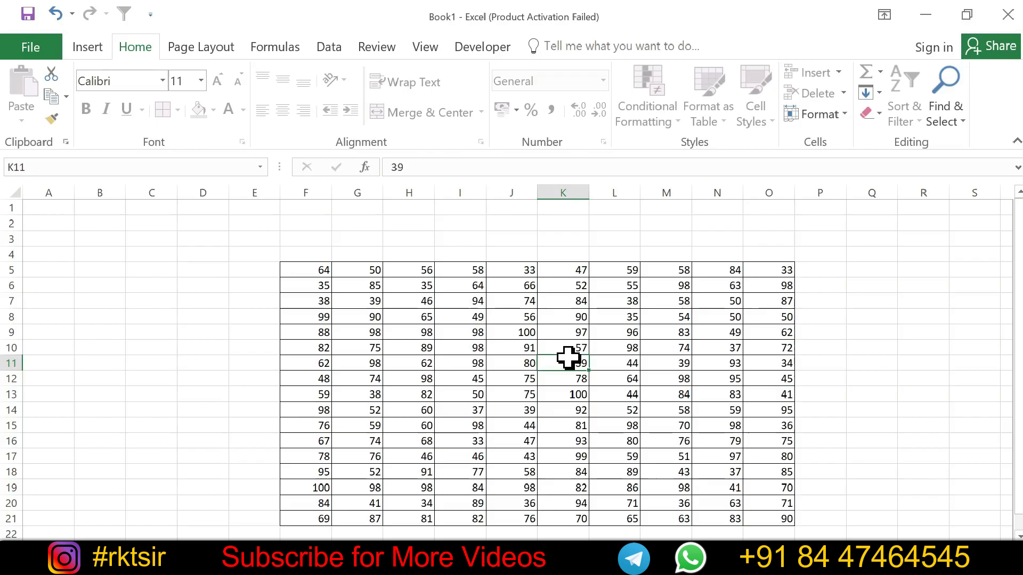
{"action": "double_click", "coordinate": [568, 358]}
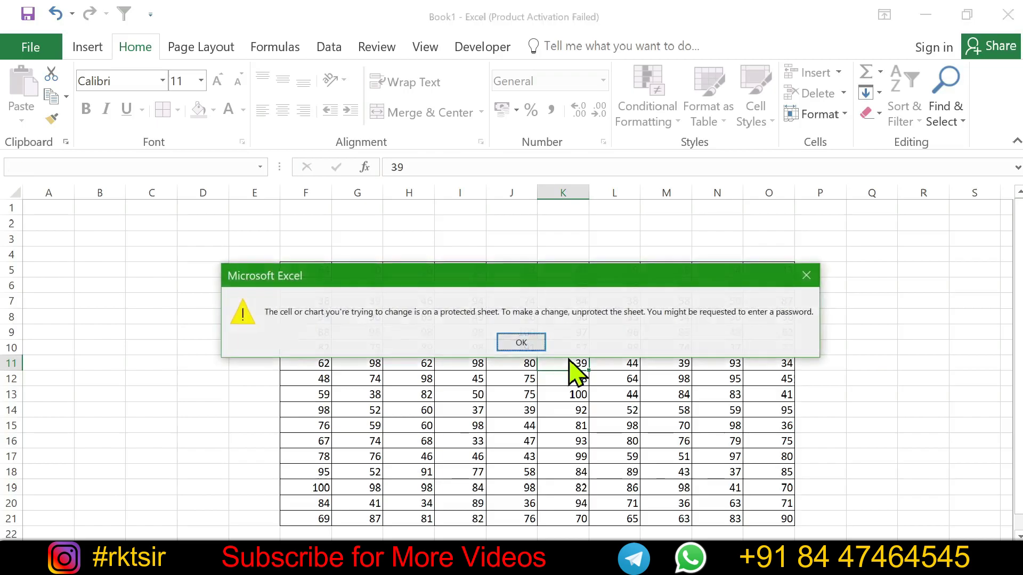
{"action": "left_click", "coordinate": [536, 341]}
{"action": "left_click", "coordinate": [481, 329]}
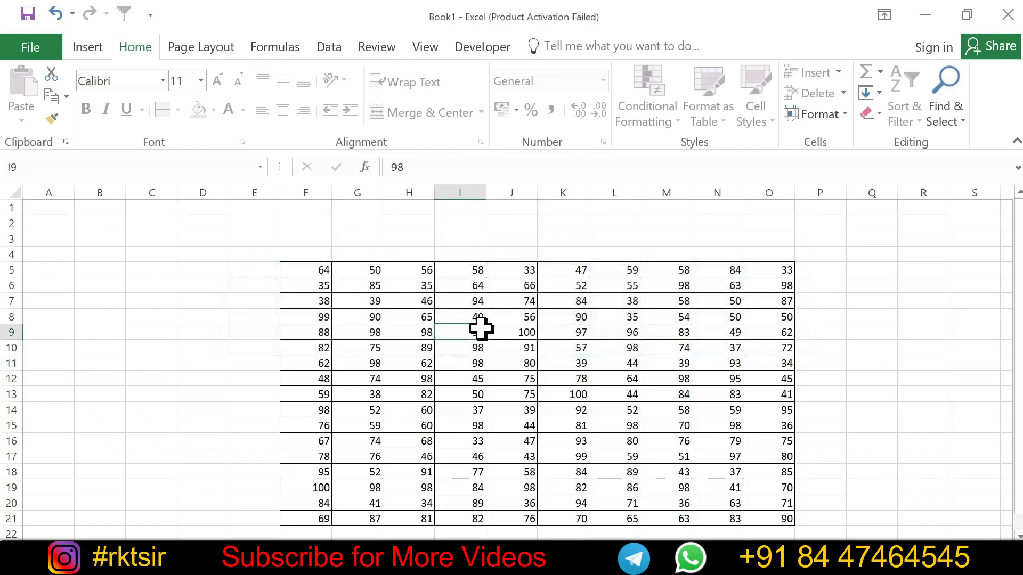
{"action": "double_click", "coordinate": [481, 329]}
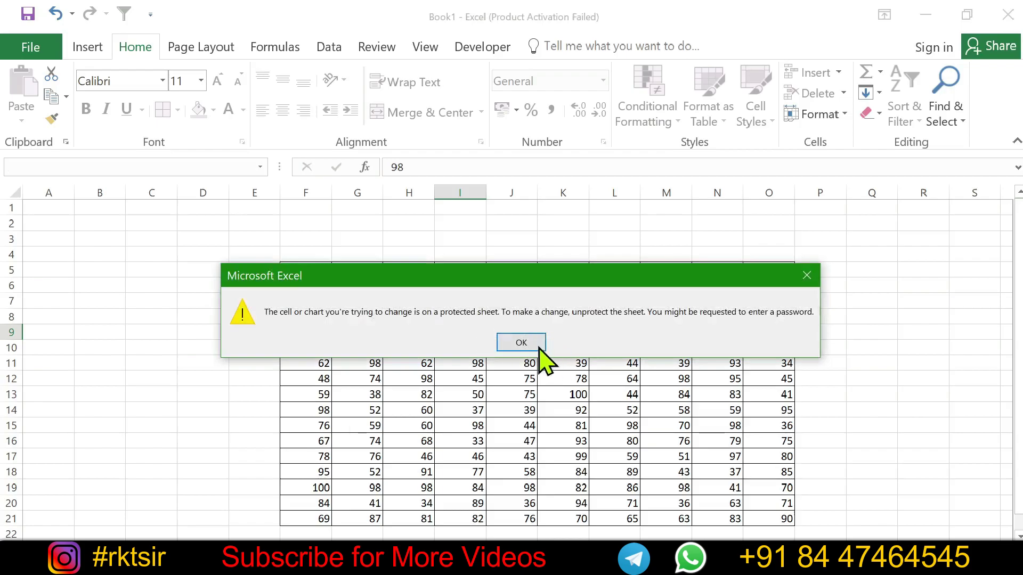
{"action": "left_click", "coordinate": [522, 344]}
Select I8 and start unprotecting the sheet by entering its password.
{"action": "left_click", "coordinate": [464, 315]}
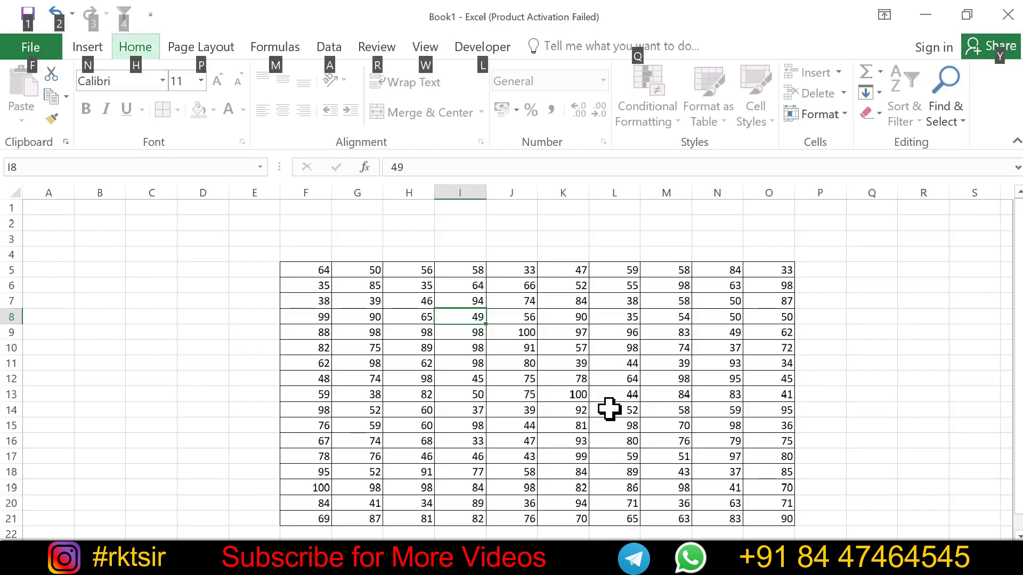
{"action": "key", "text": "o"}
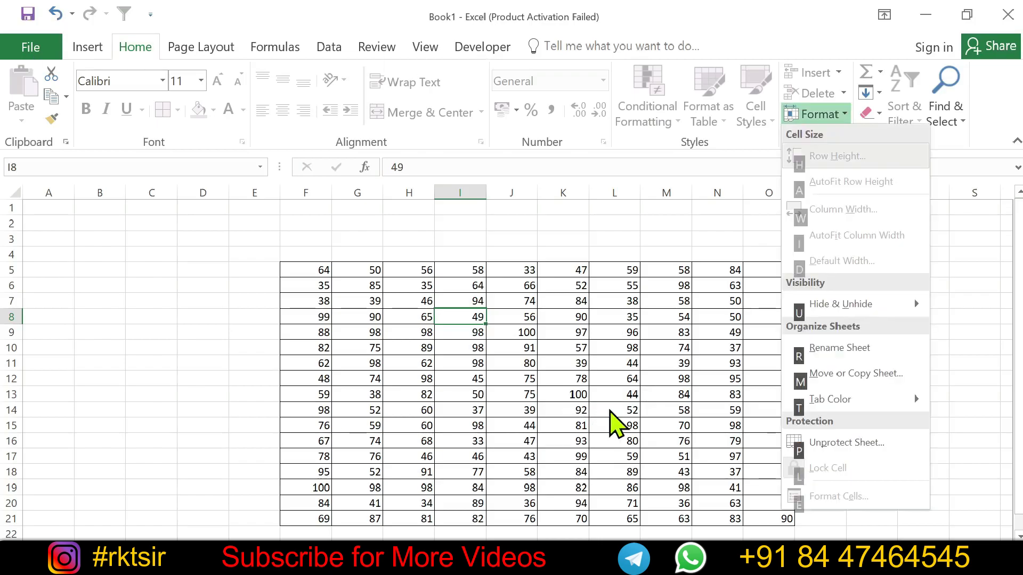
{"action": "key", "text": "p"}
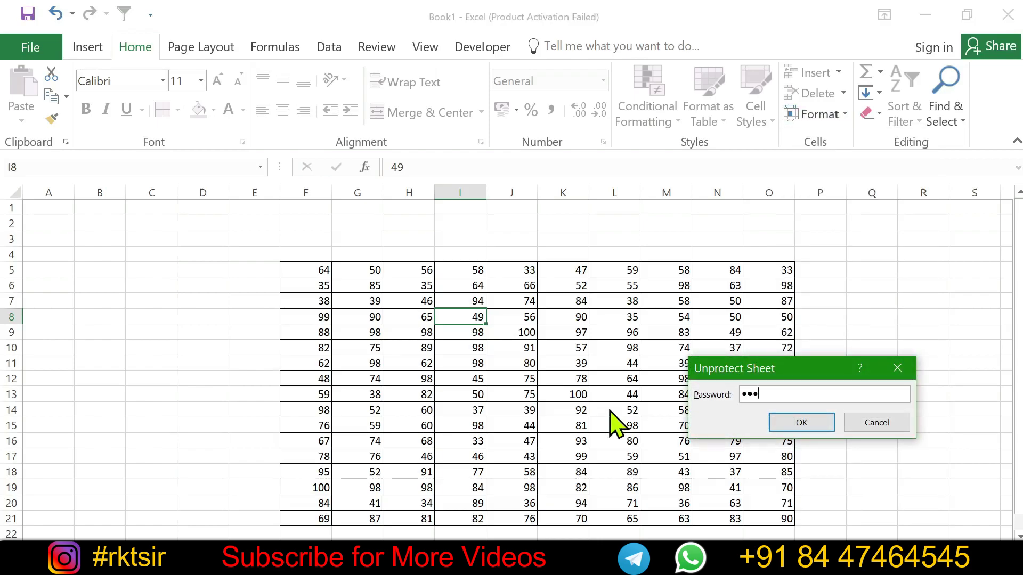
Confirm the password to unprotect the sheet, then replace K9 with the test entry 'kjk'.
{"action": "left_click", "coordinate": [802, 424]}
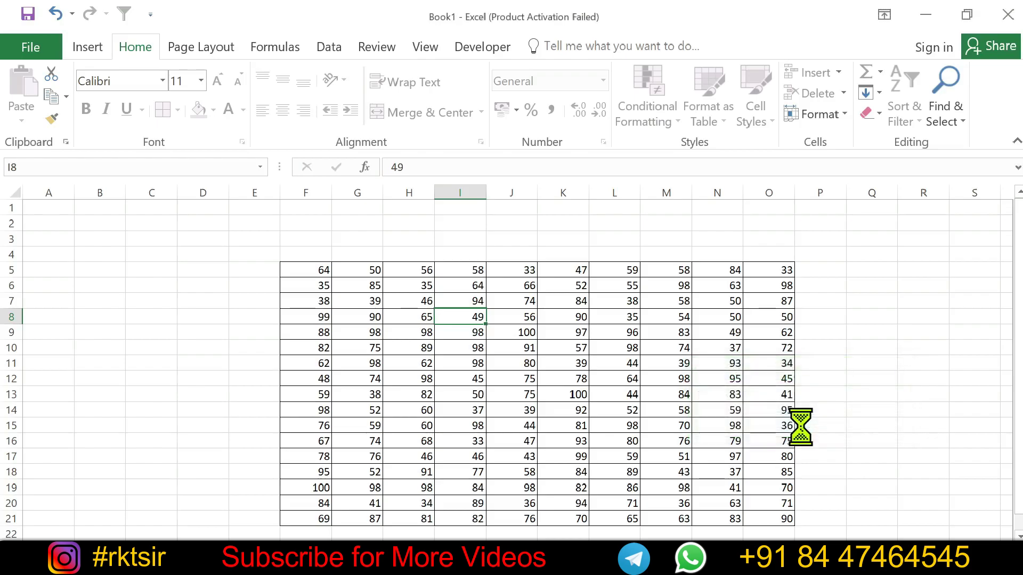
{"action": "left_click", "coordinate": [539, 333]}
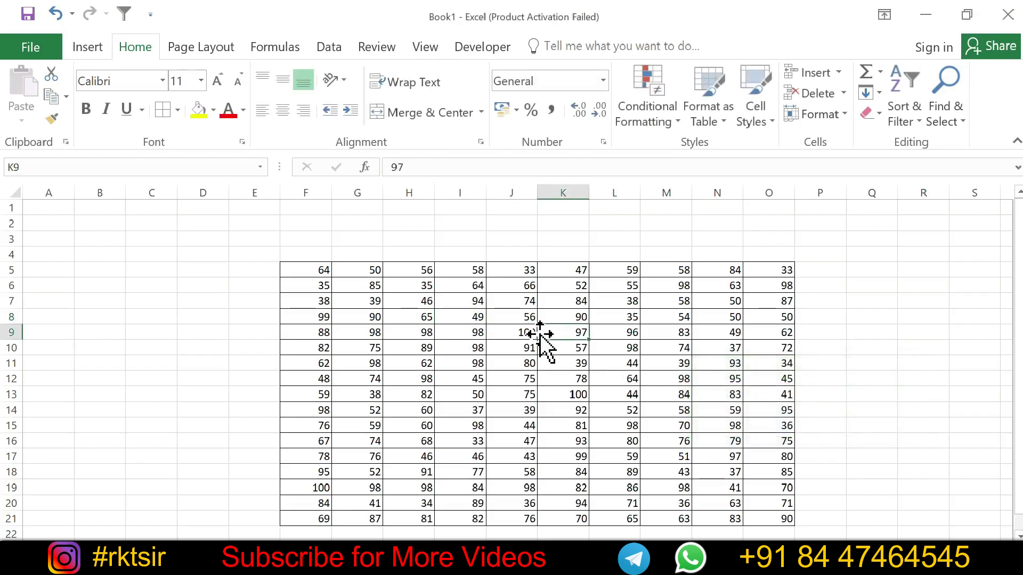
{"action": "key", "text": "Delete"}
{"action": "type", "text": "kjk"}
{"action": "key", "text": "Return"}
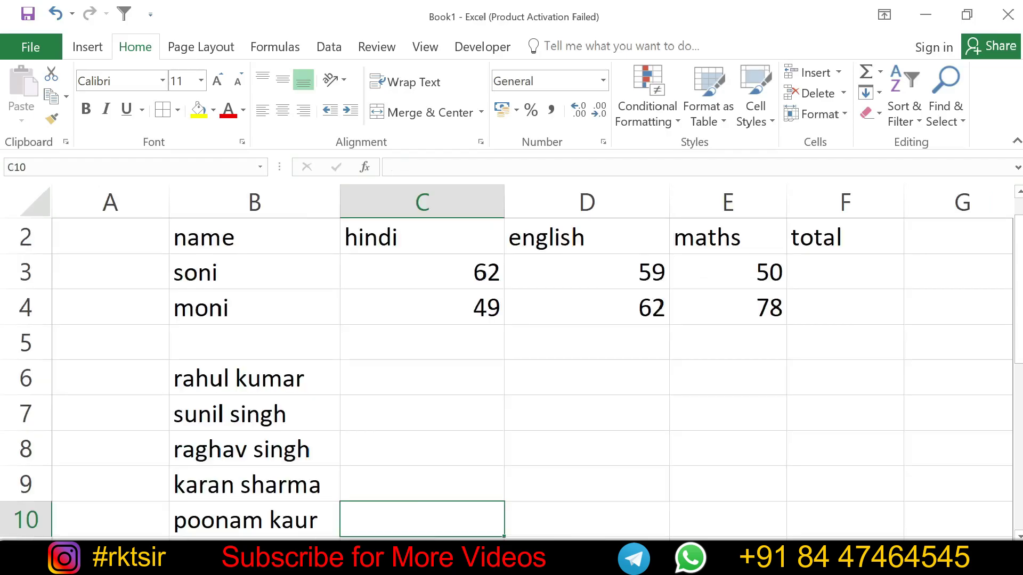
Enter the first proper-case name in C6, try the AutoComplete fill below, then undo it.
{"action": "left_click", "coordinate": [395, 378]}
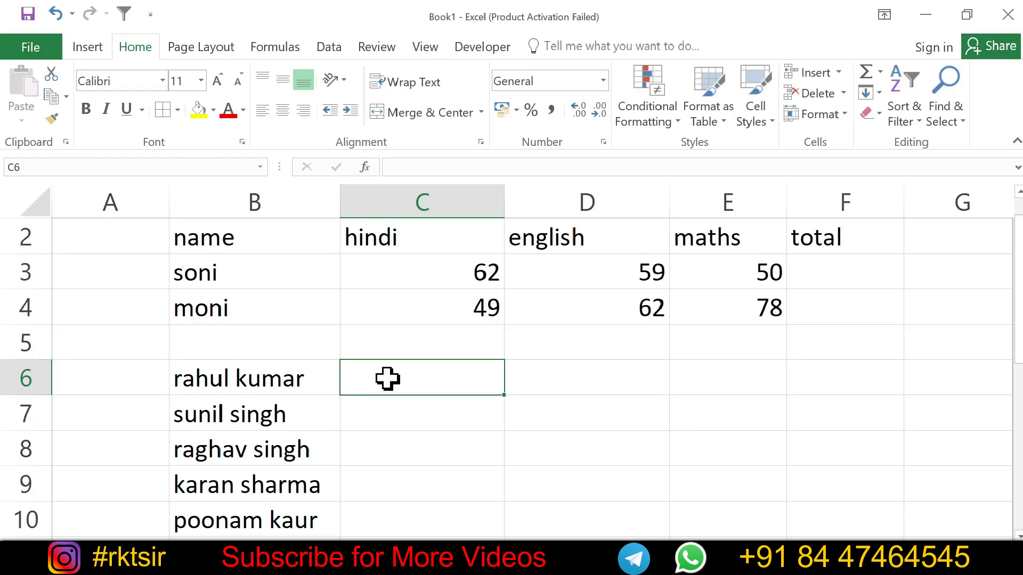
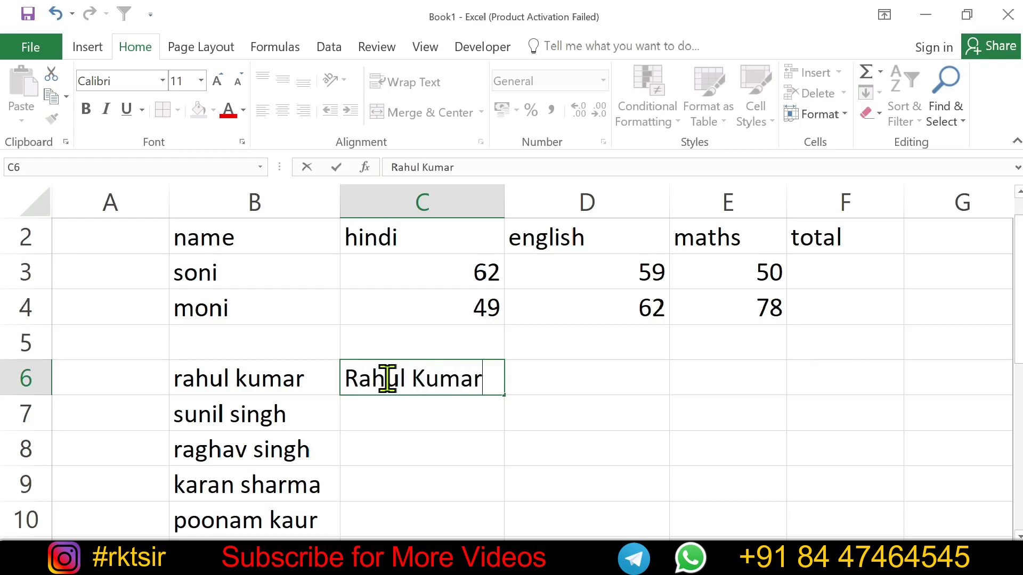
{"action": "key", "text": "Return"}
{"action": "type", "text": "S"}
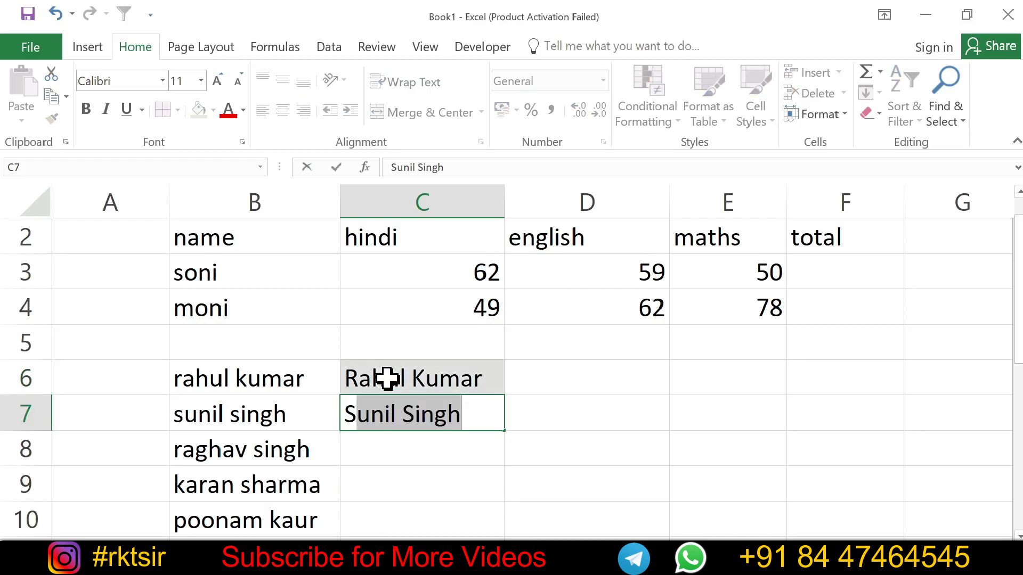
{"action": "type", "text": "u"}
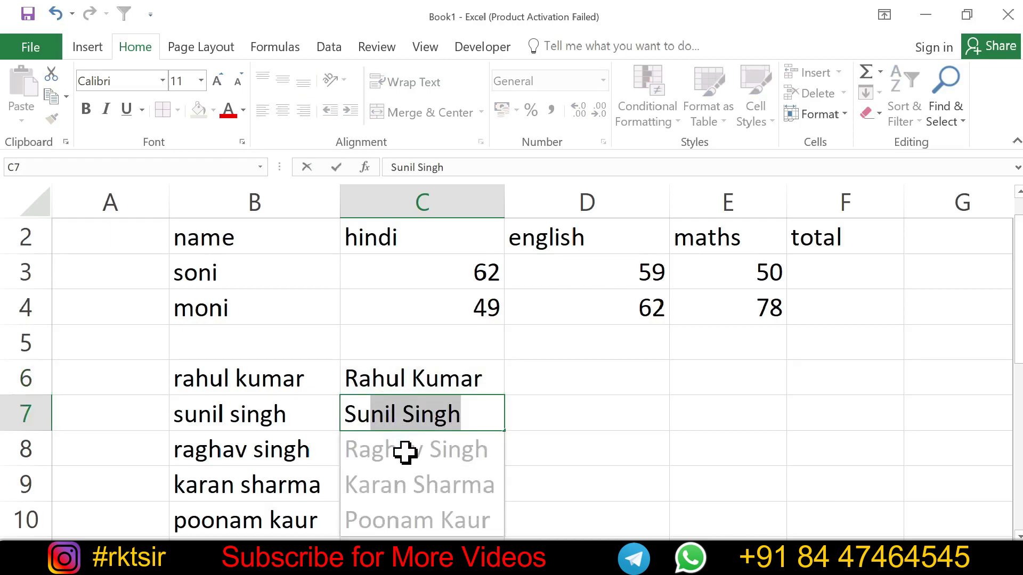
{"action": "scroll", "coordinate": [403, 453], "scroll_direction": "down", "scroll_amount": 1}
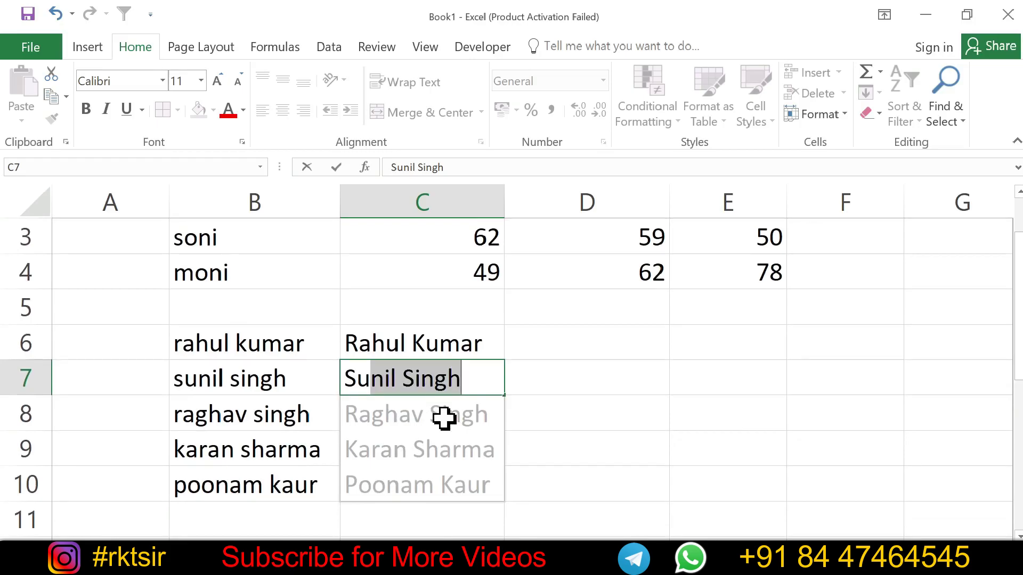
{"action": "key", "text": "Tab"}
{"action": "key", "text": "Left"}
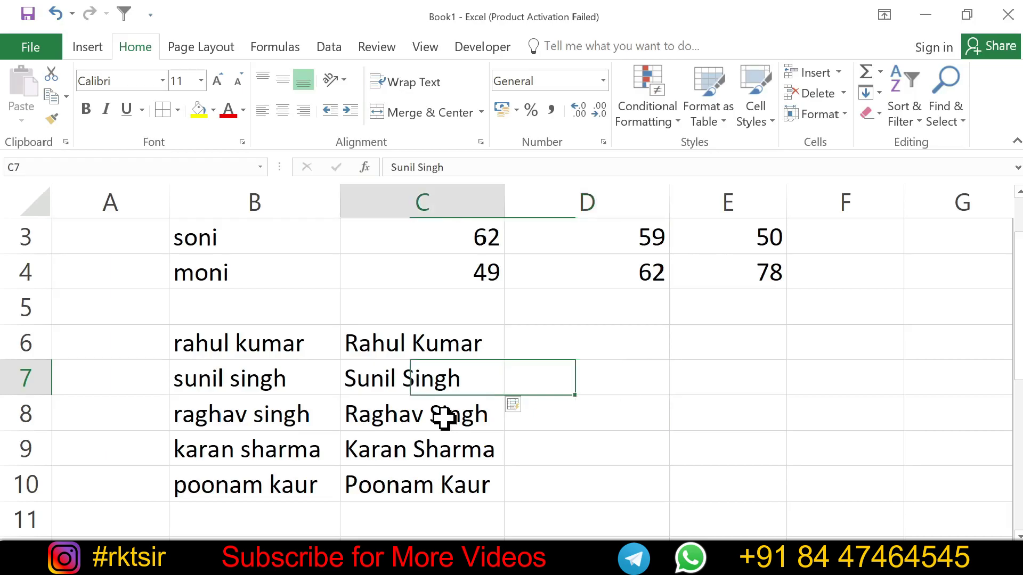
{"action": "key", "text": "ctrl+z"}
Clear C7 and Flash Fill proper-case names down C6:C10 with Ctrl+E.
{"action": "key", "text": "Up"}
{"action": "key", "text": "Down"}
{"action": "key", "text": "Delete"}
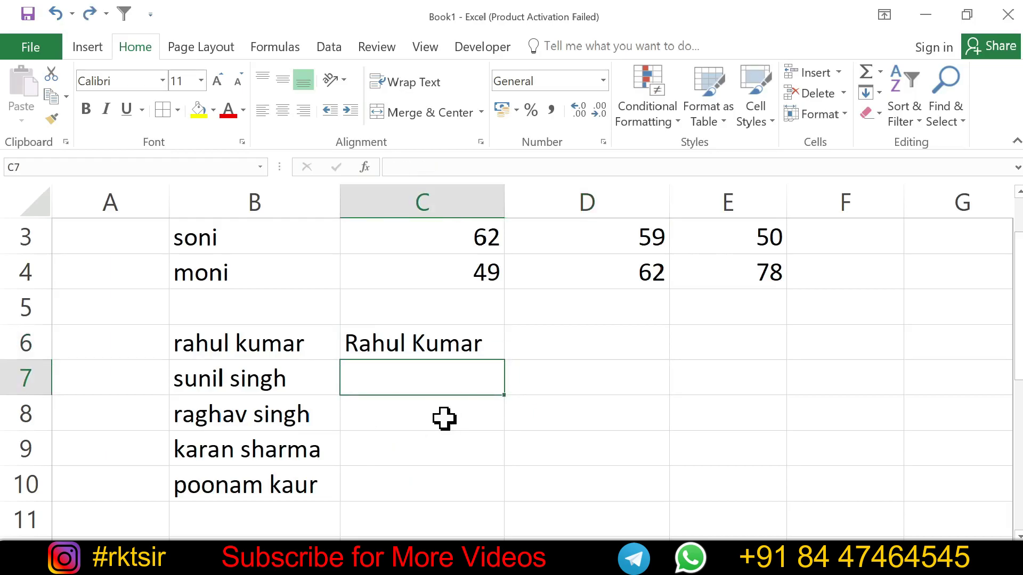
{"action": "key", "text": "Up"}
{"action": "key", "text": "shift+Down"}
{"action": "key", "text": "shift+Down"}
{"action": "key", "text": "shift+Down"}
{"action": "key", "text": "shift+Down"}
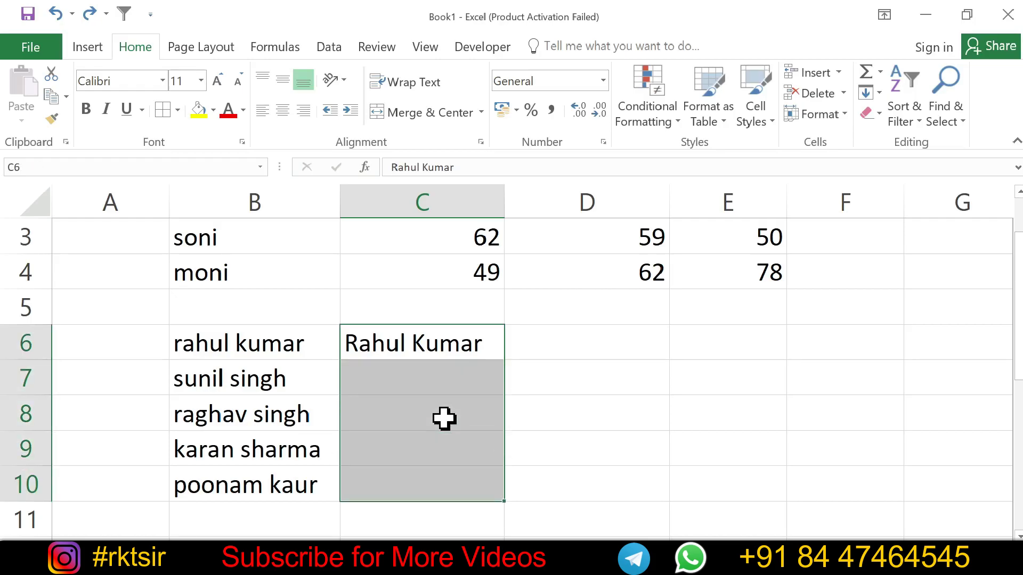
{"action": "key", "text": "ctrl+e"}
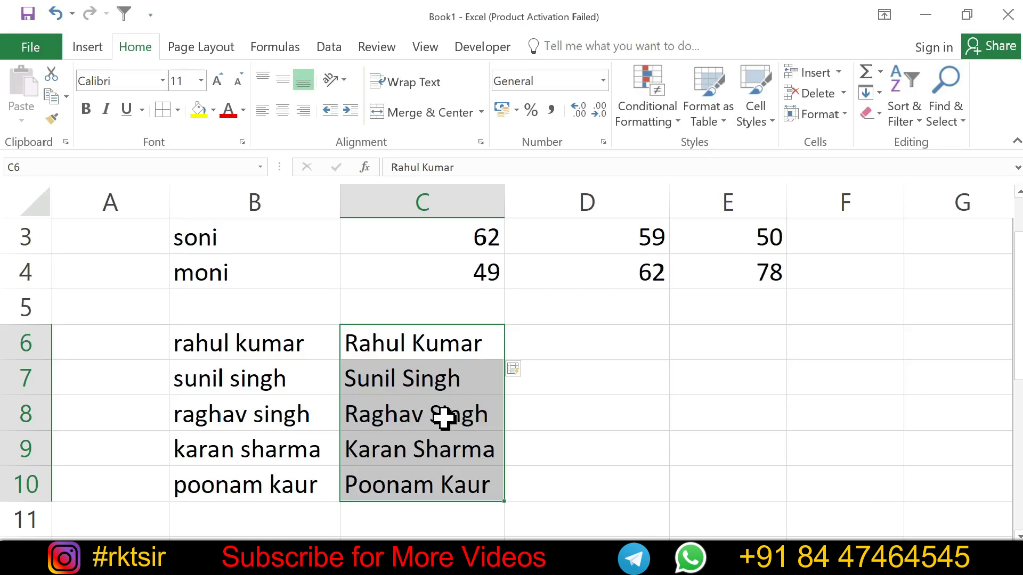
{"action": "key", "text": "Right"}
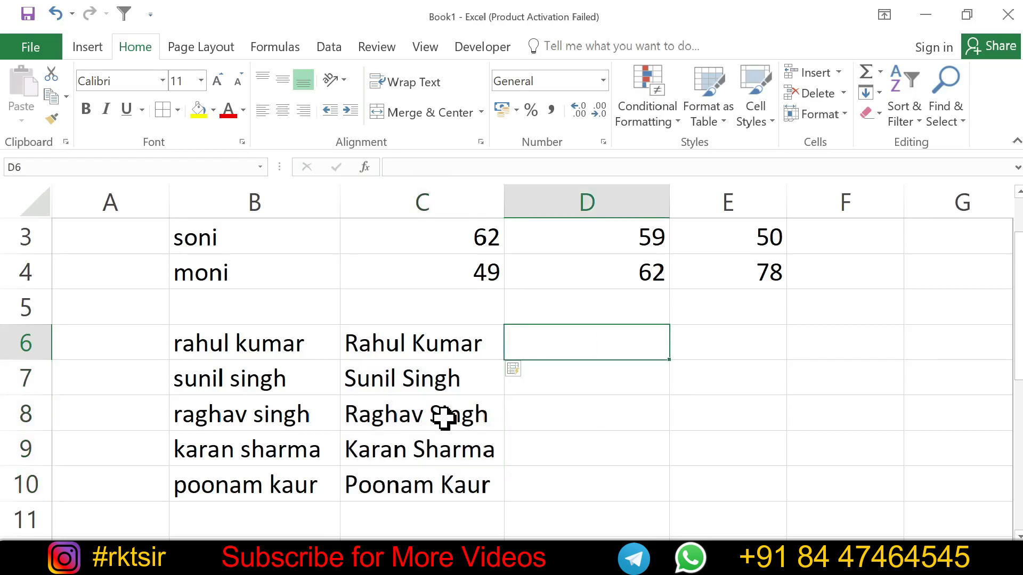
Enter the 'mr'-prefixed full names in D6 and D7, abandoning an unfinished third entry in D8.
{"action": "type", "text": "mr"}
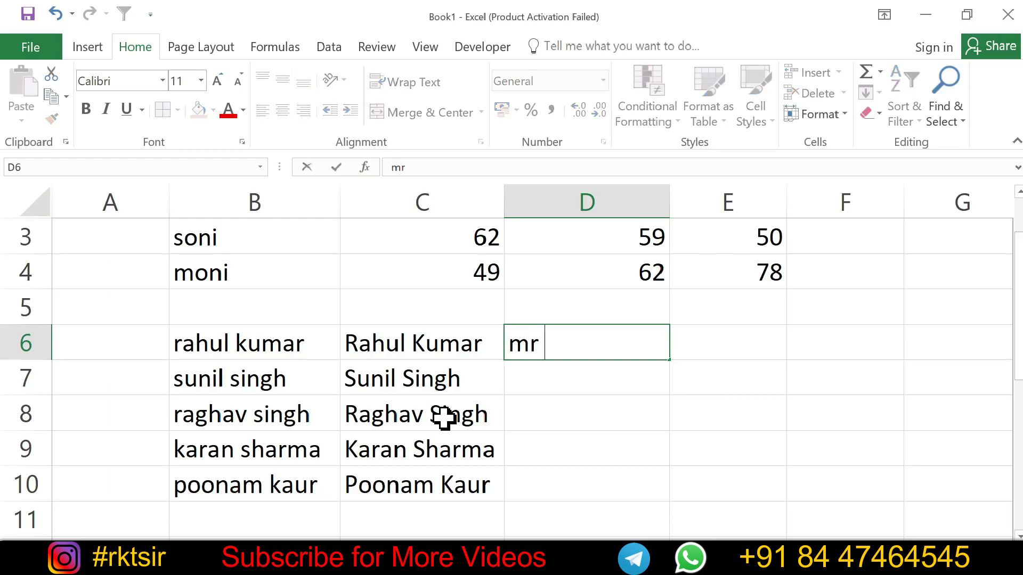
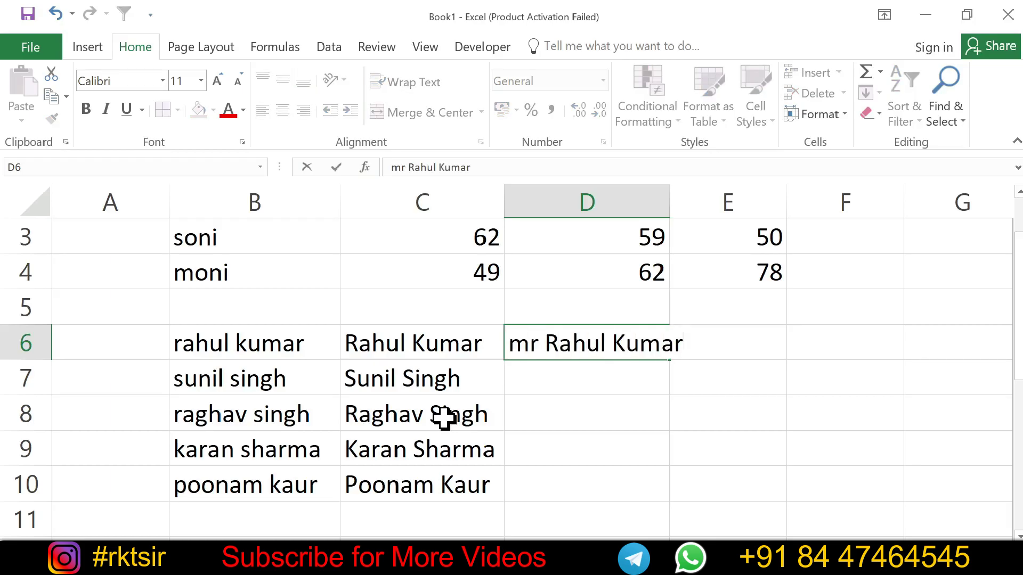
{"action": "key", "text": "Return"}
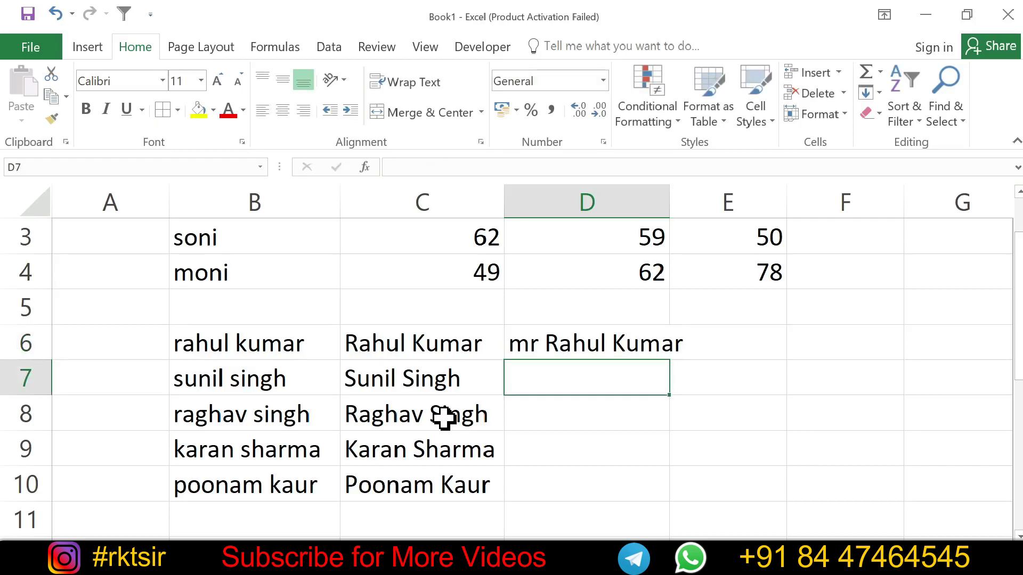
{"action": "type", "text": "mrsuni"}
{"action": "key", "text": "BackSpace"}
{"action": "key", "text": "BackSpace"}
{"action": "key", "text": "BackSpace"}
{"action": "key", "text": "BackSpace"}
{"action": "key", "text": "Return"}
{"action": "type", "text": "mr ra"}
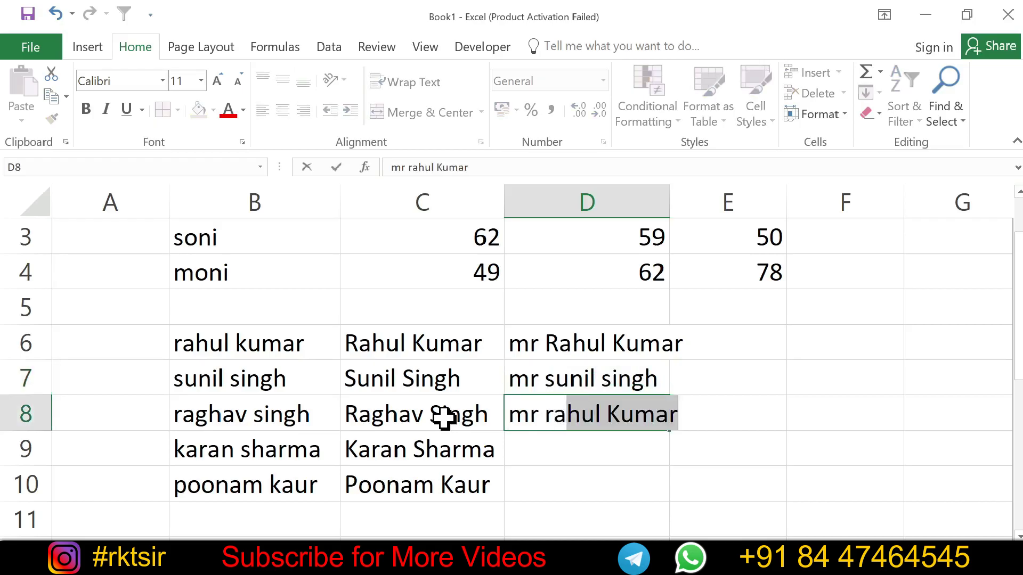
{"action": "type", "text": "ghav"}
{"action": "key", "text": "BackSpace"}
{"action": "key", "text": "BackSpace"}
{"action": "key", "text": "BackSpace"}
{"action": "key", "text": "BackSpace"}
{"action": "key", "text": "BackSpace"}
{"action": "key", "text": "BackSpace"}
{"action": "key", "text": "Up"}
{"action": "key", "text": "Up"}
{"action": "key", "text": "Up"}
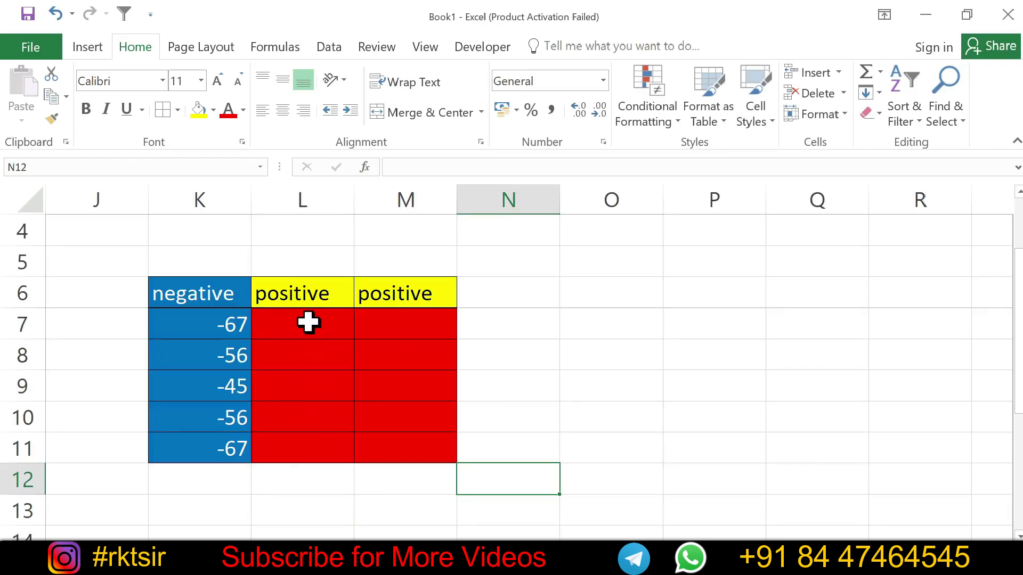
Enter =K7*-1 in L7 and fill it down through L11.
{"action": "left_click", "coordinate": [308, 322]}
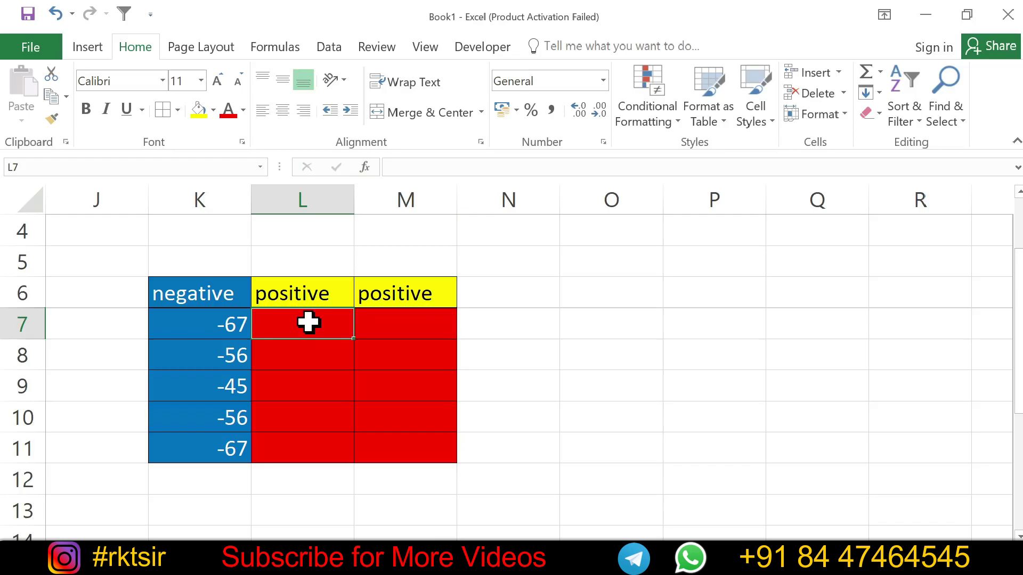
{"action": "type", "text": "="}
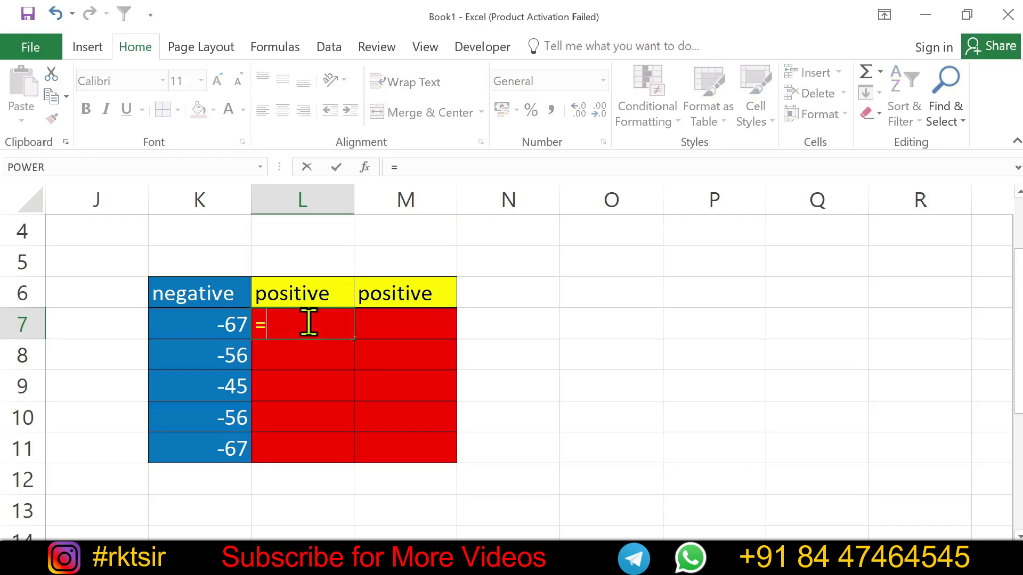
{"action": "key", "text": "Left"}
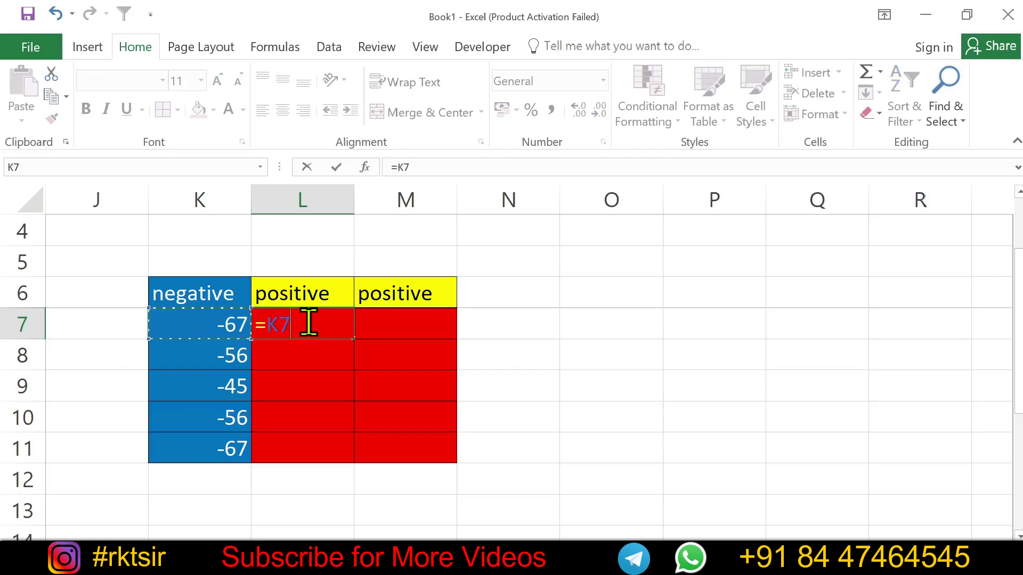
{"action": "type", "text": "*-1"}
{"action": "key", "text": "Return"}
{"action": "left_click", "coordinate": [308, 323]}
{"action": "key", "text": "shift+Down"}
{"action": "key", "text": "shift+Down"}
{"action": "key", "text": "shift+Down"}
{"action": "key", "text": "shift+Down"}
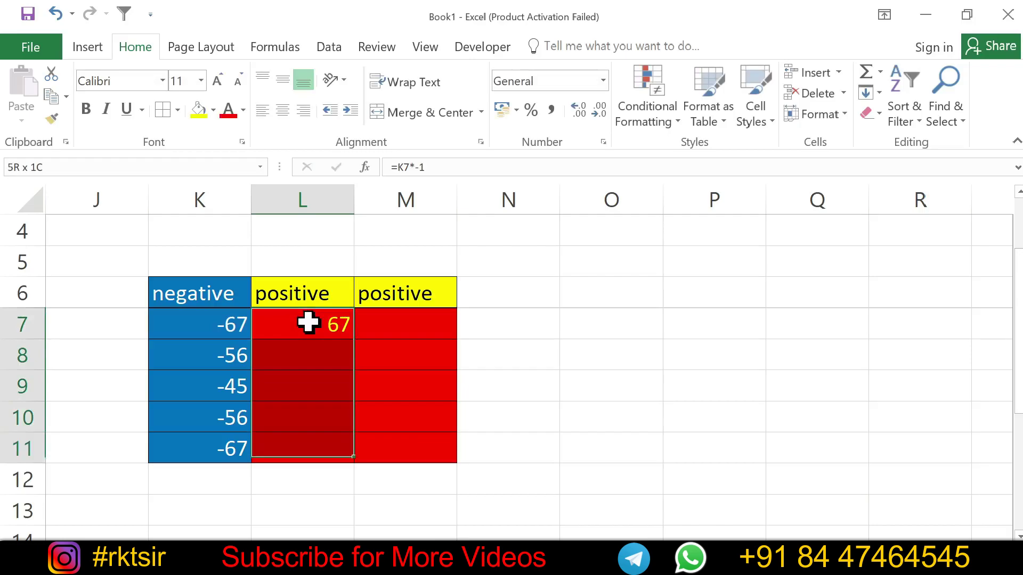
{"action": "key", "text": "ctrl+d"}
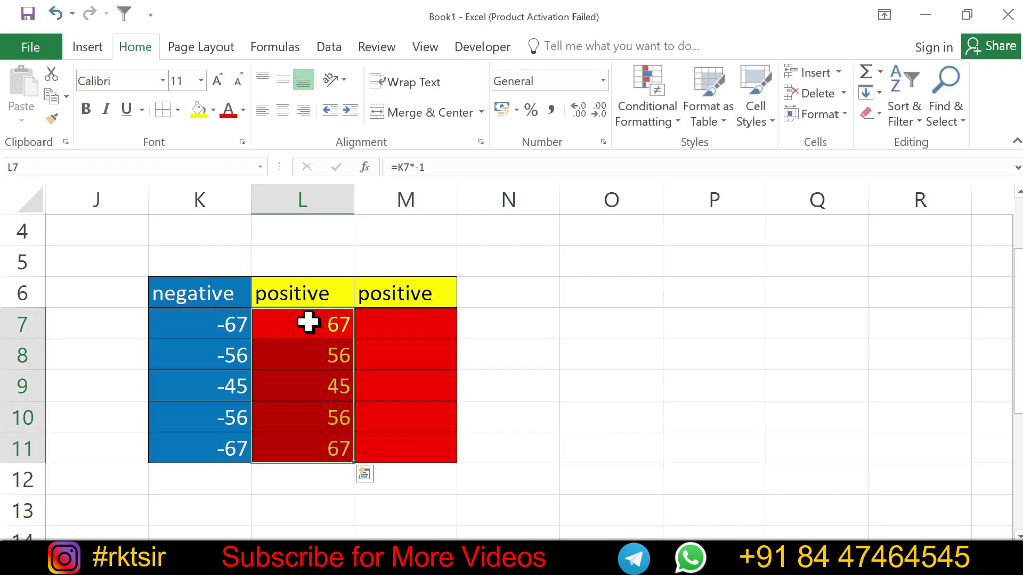
Enter =ABS(K7) in M7 and fill it down through M11.
{"action": "key", "text": "Right"}
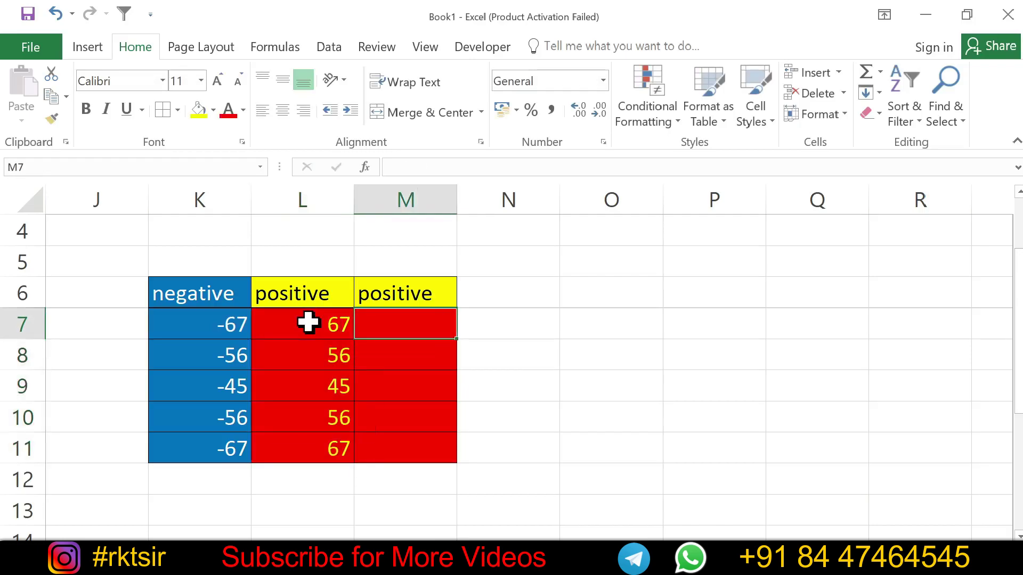
{"action": "type", "text": "=abs("}
{"action": "key", "text": "Left"}
{"action": "key", "text": "Left"}
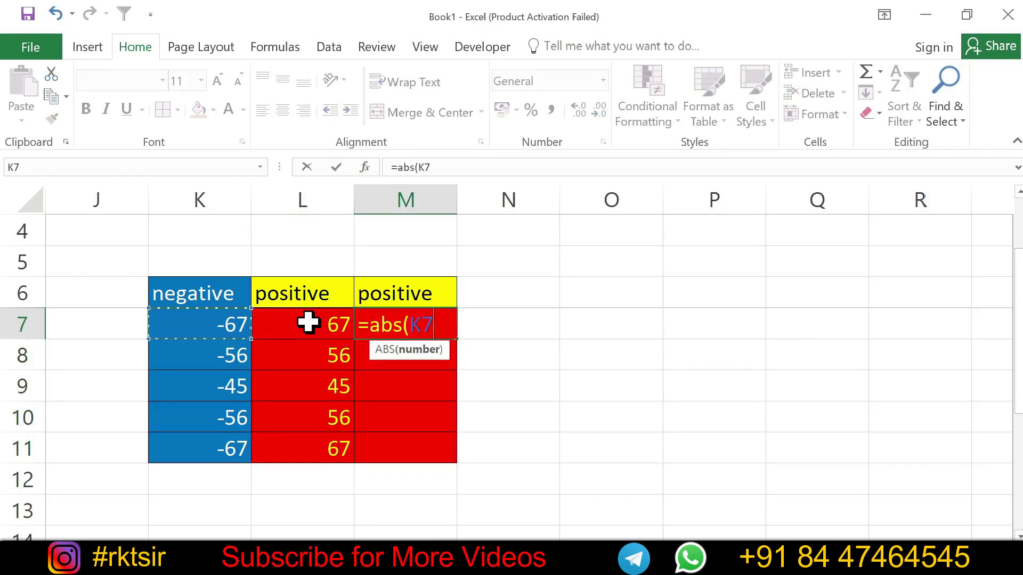
{"action": "type", "text": ")"}
{"action": "key", "text": "Return"}
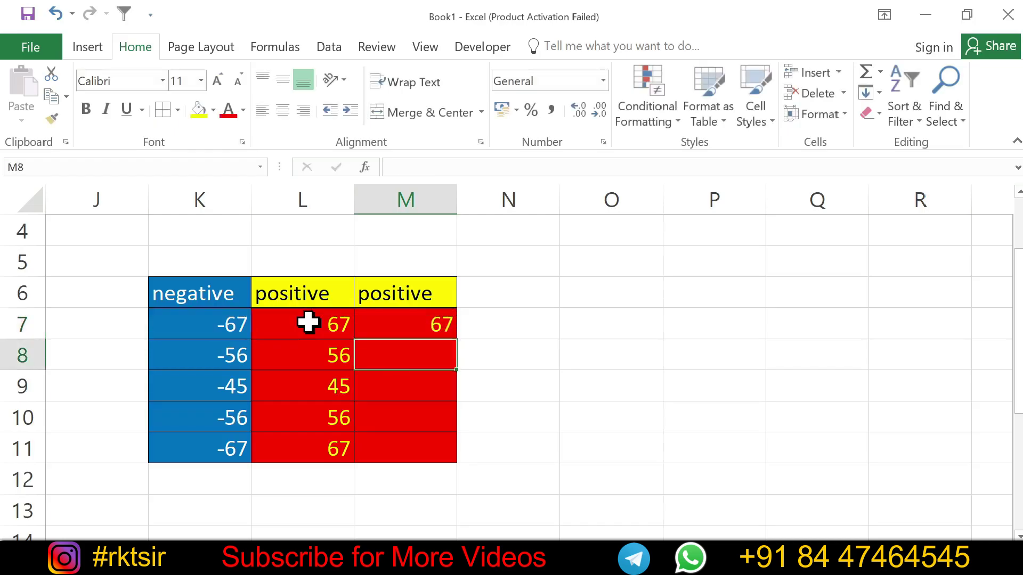
{"action": "key", "text": "Up"}
{"action": "key", "text": "shift+Down"}
{"action": "key", "text": "shift+Down"}
{"action": "key", "text": "shift+Down"}
{"action": "key", "text": "shift+Down"}
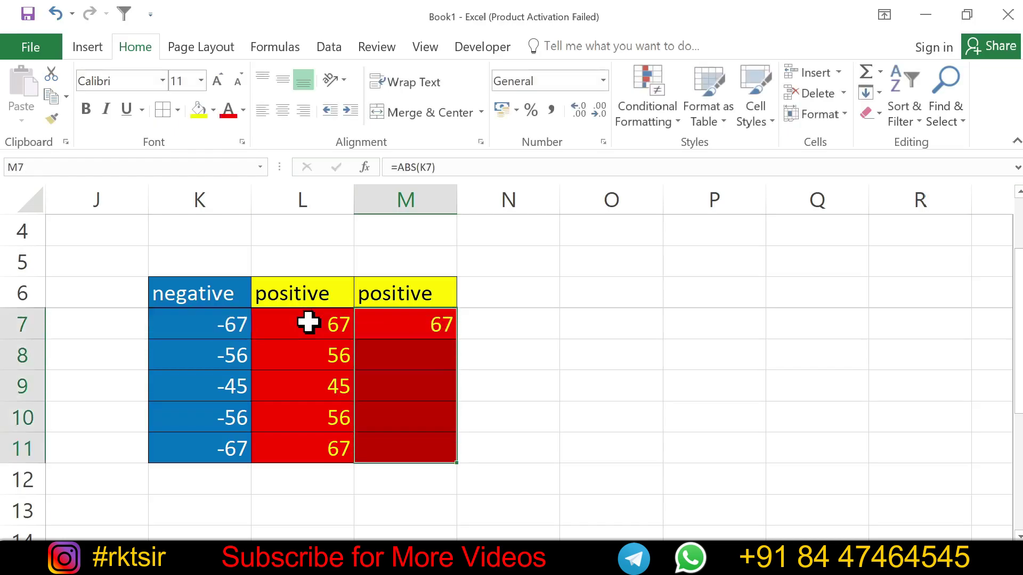
{"action": "key", "text": "ctrl+d"}
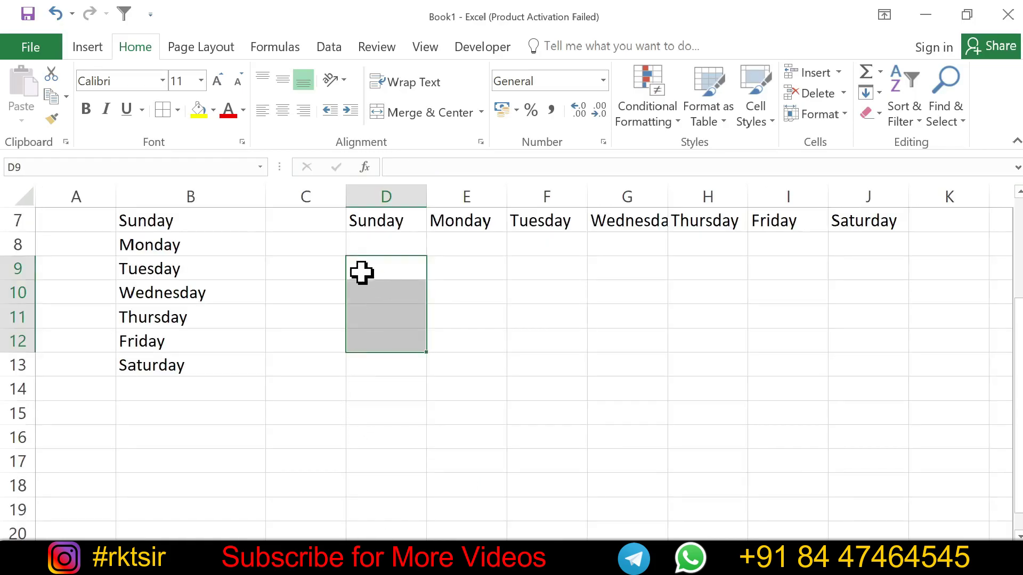
Copy the Sunday–Saturday list in B7:B13 and paste it transposed across D9:J9.
{"action": "left_click", "coordinate": [306, 270]}
{"action": "left_click_drag", "start_coordinate": [202, 220], "coordinate": [181, 360]}
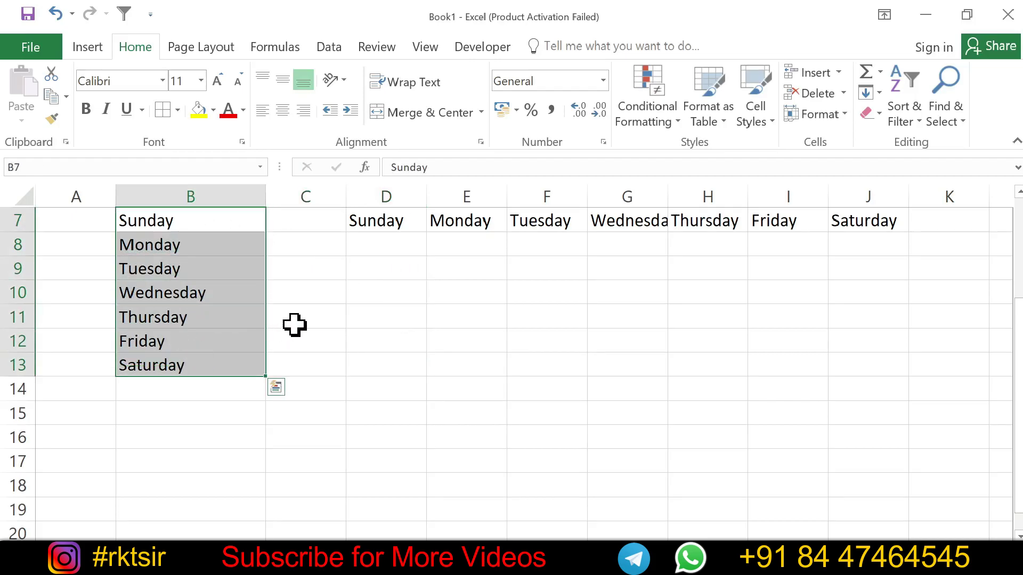
{"action": "left_click", "coordinate": [351, 302]}
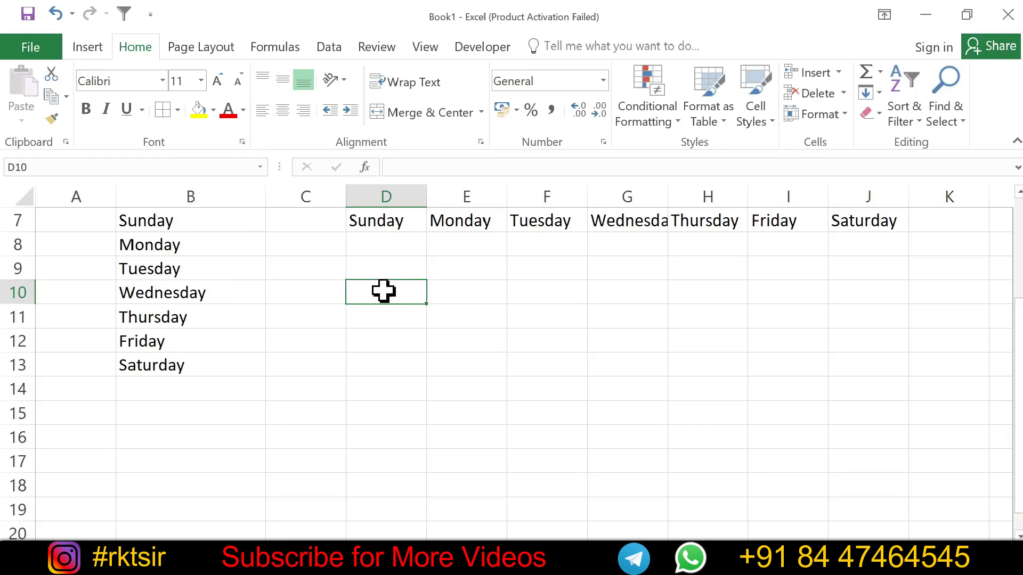
{"action": "left_click_drag", "start_coordinate": [215, 223], "coordinate": [202, 376]}
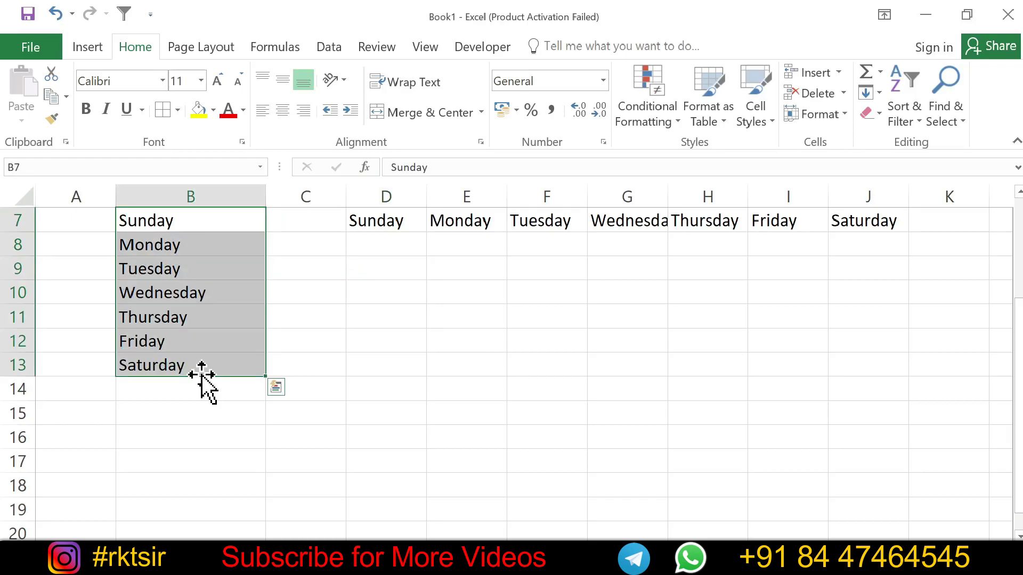
{"action": "key", "text": "ctrl+c"}
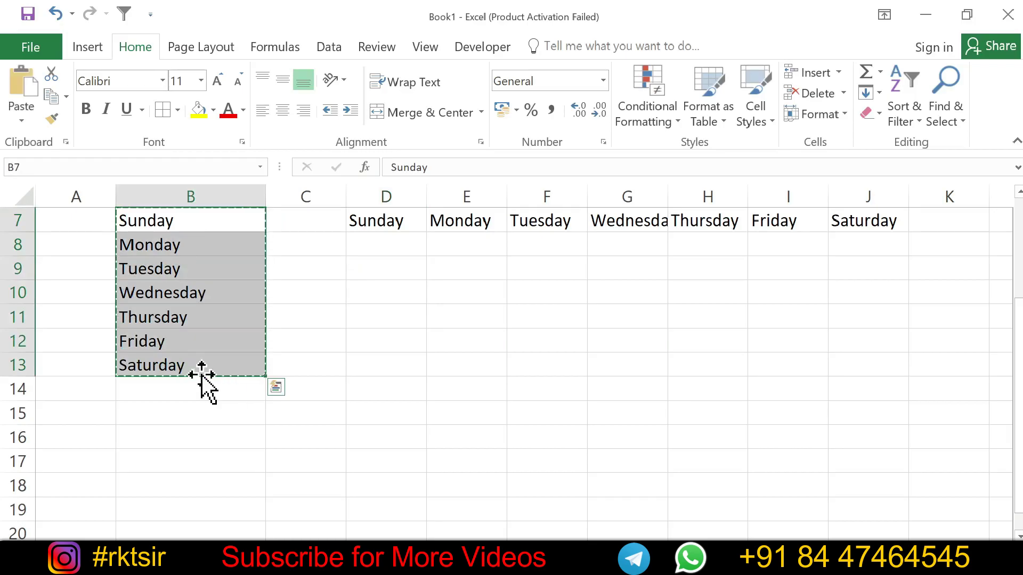
{"action": "left_click", "coordinate": [367, 269]}
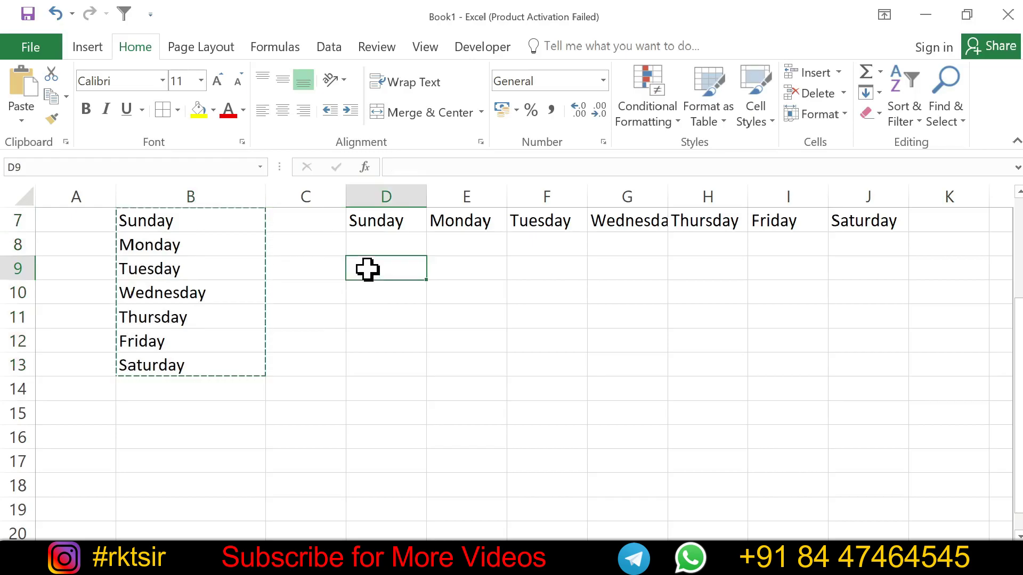
{"action": "key", "text": "ctrl+alt+v"}
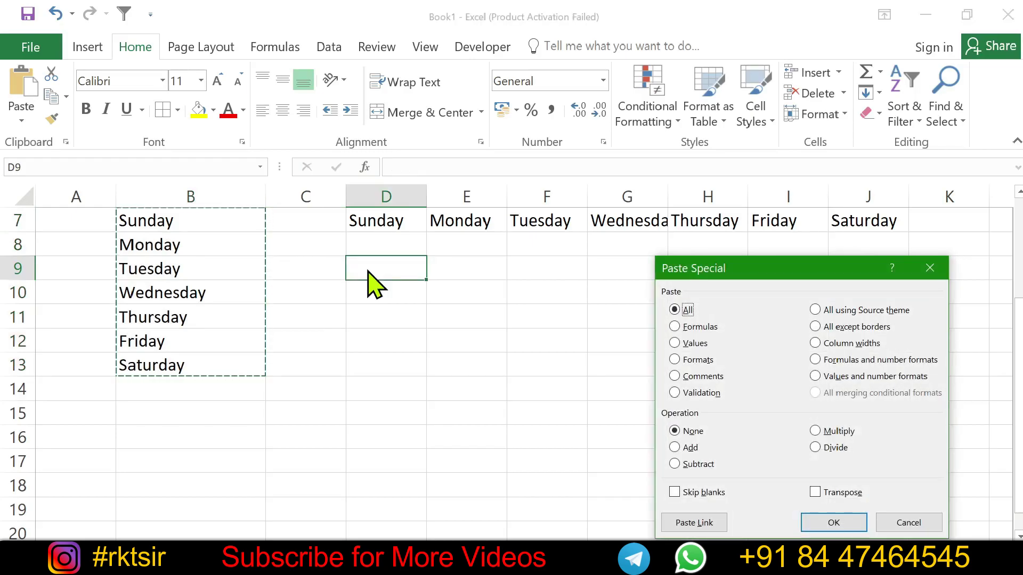
{"action": "left_click", "coordinate": [817, 493]}
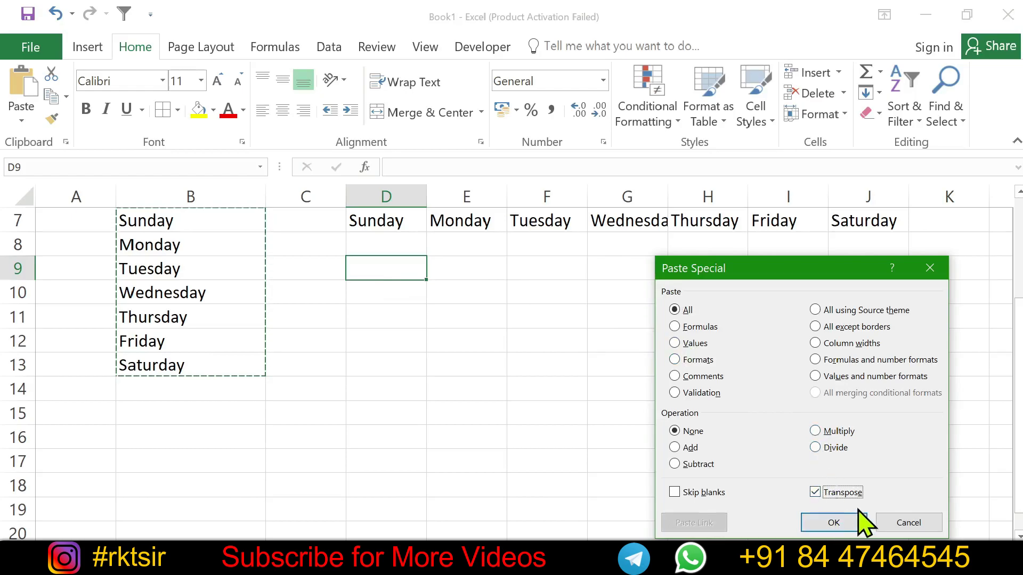
{"action": "left_click", "coordinate": [841, 524]}
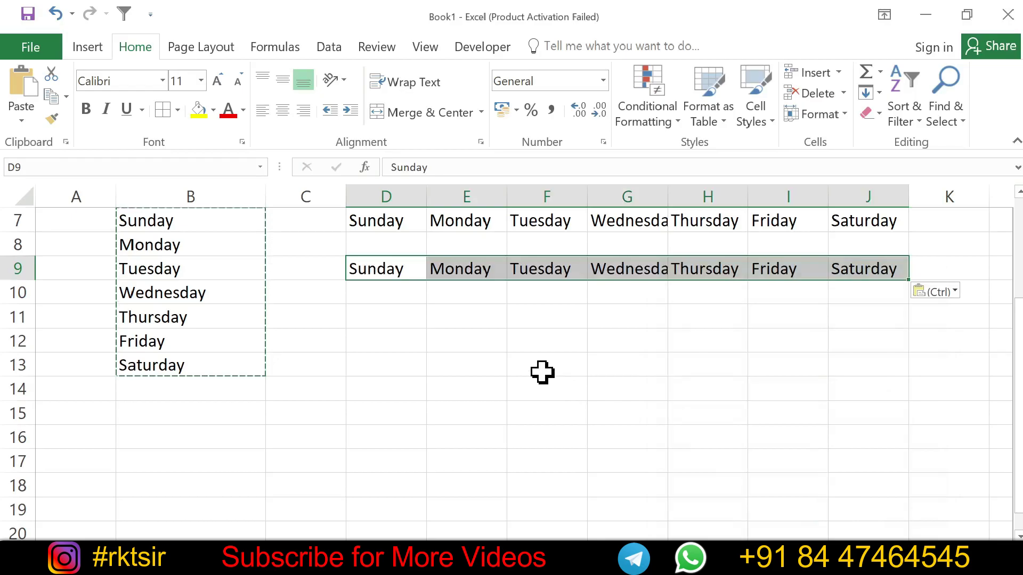
{"action": "left_click", "coordinate": [388, 366]}
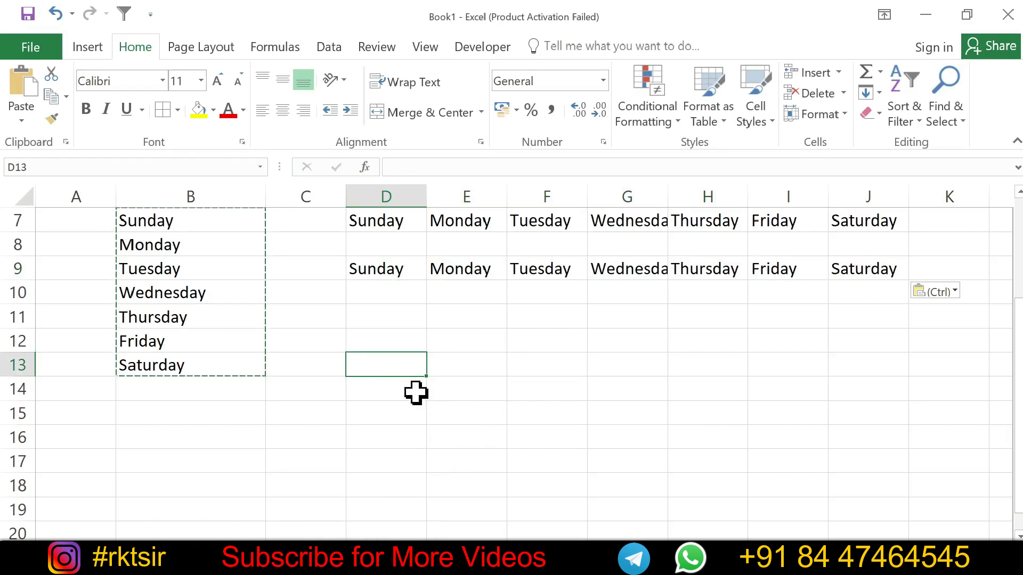
Enter 56, 56, 56, 34 and 234 down cells D13:D17.
{"action": "type", "text": "56"}
{"action": "key", "text": "Return"}
{"action": "type", "text": "56"}
{"action": "key", "text": "Escape"}
{"action": "key", "text": "Return"}
{"action": "type", "text": "56"}
{"action": "key", "text": "Return"}
{"action": "type", "text": "34"}
{"action": "key", "text": "Return"}
{"action": "type", "text": "234"}
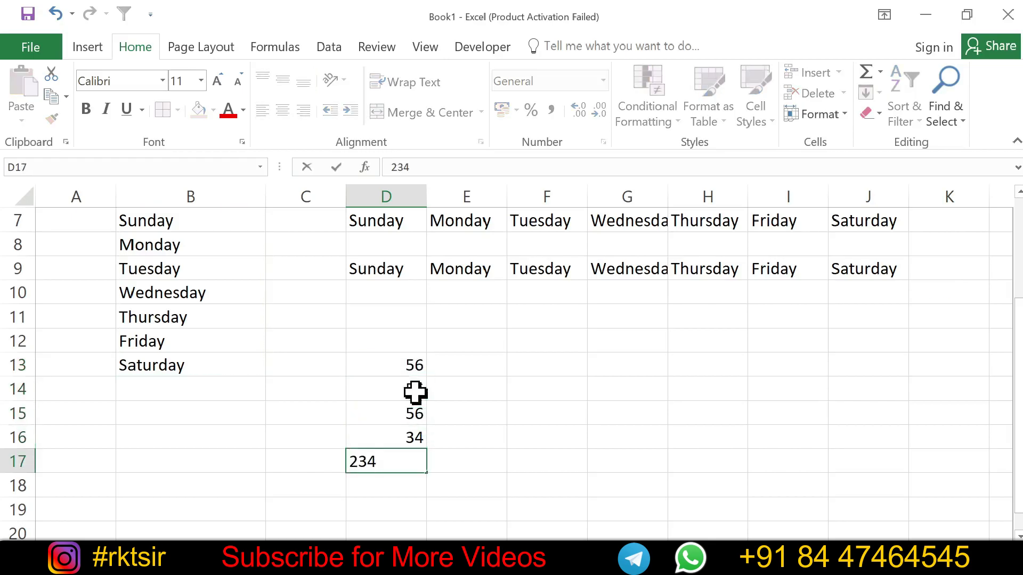
{"action": "key", "text": "Up"}
{"action": "key", "text": "Up"}
{"action": "key", "text": "Up"}
{"action": "key", "text": "Up"}
Fill E13:E17 with 23 and move to F13 for the totals.
{"action": "key", "text": "Right"}
{"action": "type", "text": "23"}
{"action": "key", "text": "Return"}
{"action": "type", "text": "23 23 23"}
{"action": "key", "text": "Return"}
{"action": "type", "text": "23"}
{"action": "key", "text": "Return"}
{"action": "type", "text": "223"}
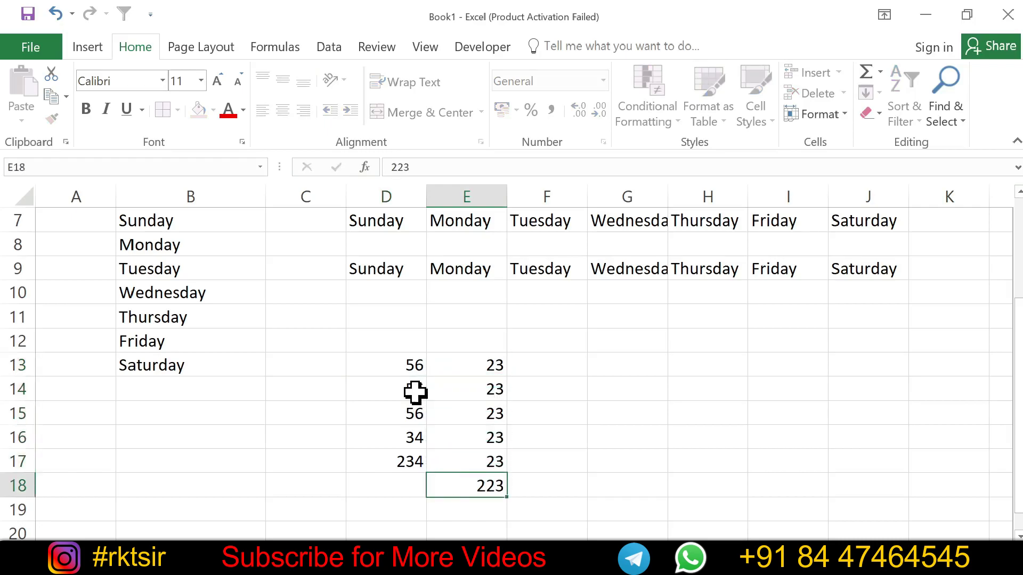
{"action": "key", "text": "Return"}
{"action": "key", "text": "Up"}
{"action": "key", "text": "Up"}
{"action": "key", "text": "Up"}
{"action": "key", "text": "Down"}
{"action": "key", "text": "Down"}
{"action": "key", "text": "Down"}
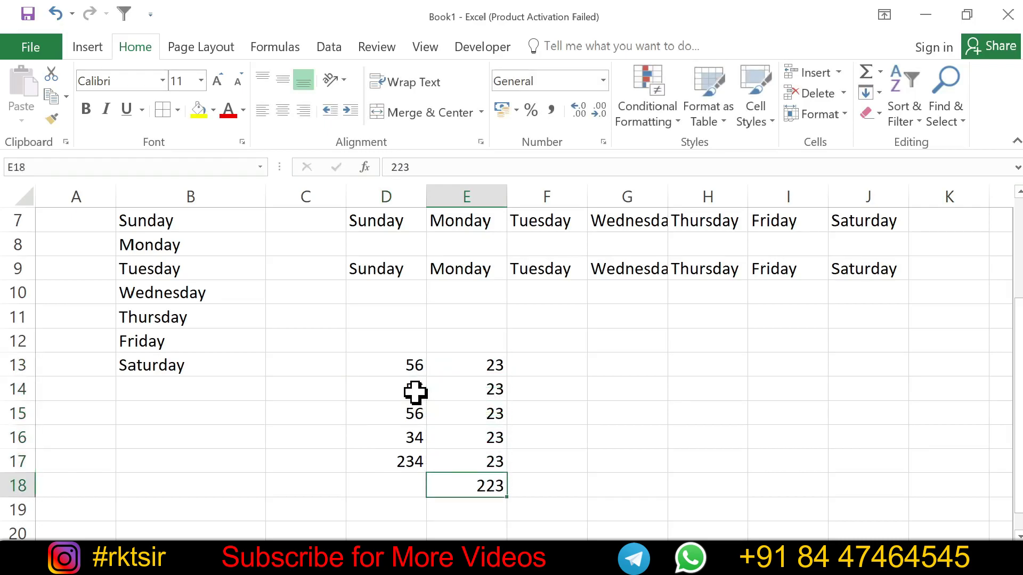
{"action": "key", "text": "Up"}
{"action": "key", "text": "Up"}
{"action": "key", "text": "Up"}
{"action": "key", "text": "Up"}
{"action": "key", "text": "Up"}
{"action": "key", "text": "Right"}
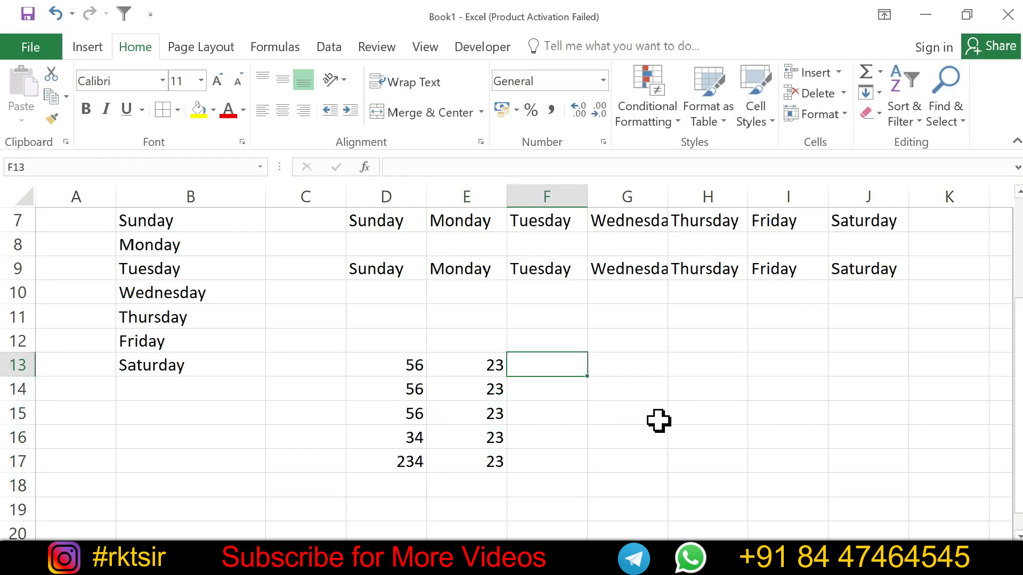
Total D13 and E13 in F13 with the formula =D13+E13.
{"action": "type", "text": "="}
{"action": "key", "text": "Left"}
{"action": "key", "text": "Left"}
{"action": "type", "text": "+"}
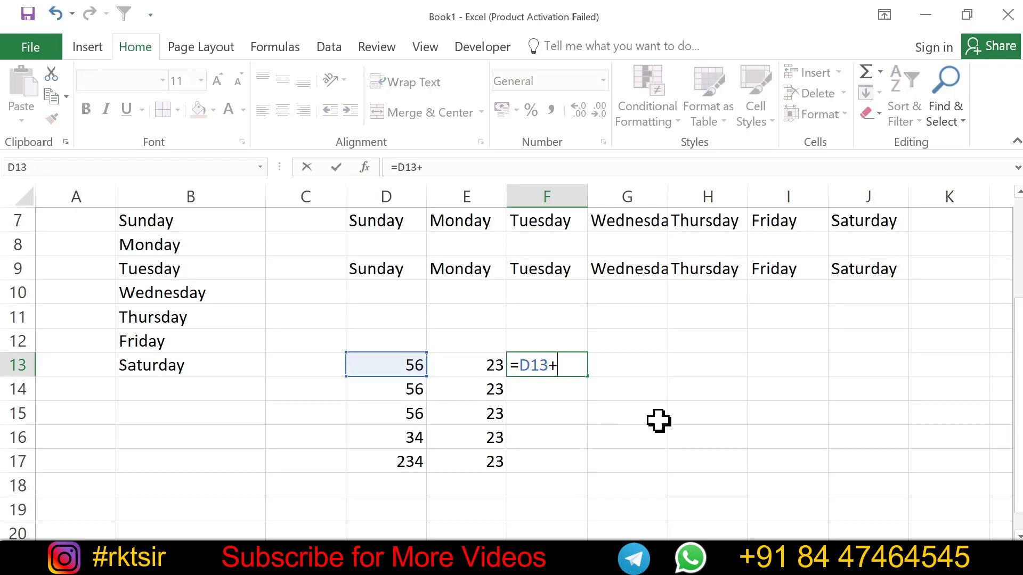
{"action": "key", "text": "Left"}
{"action": "key", "text": "Return"}
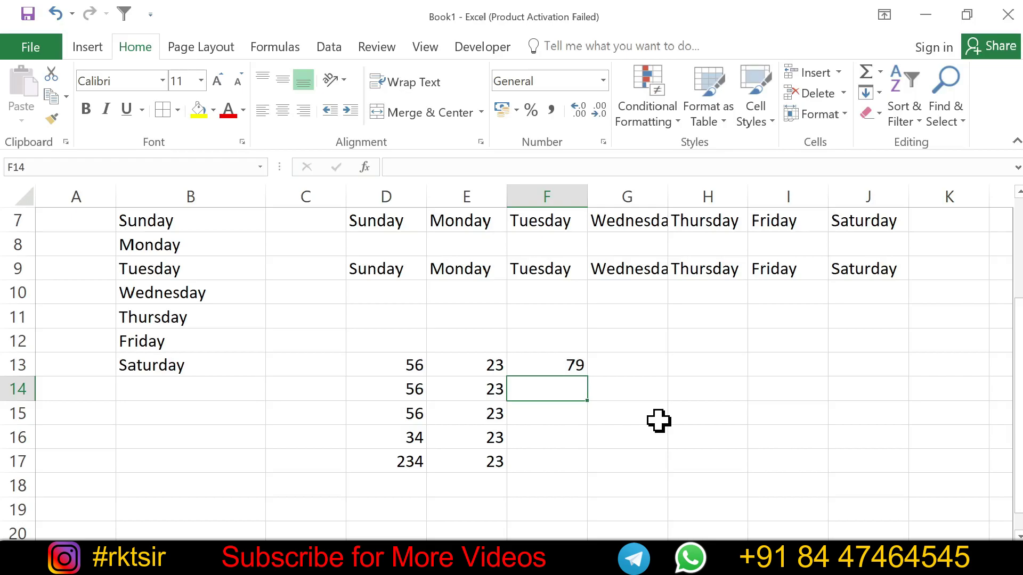
Add SUM formulas in F14 over D14:E14 and in F15 over D15:E15.
{"action": "type", "text": "+"}
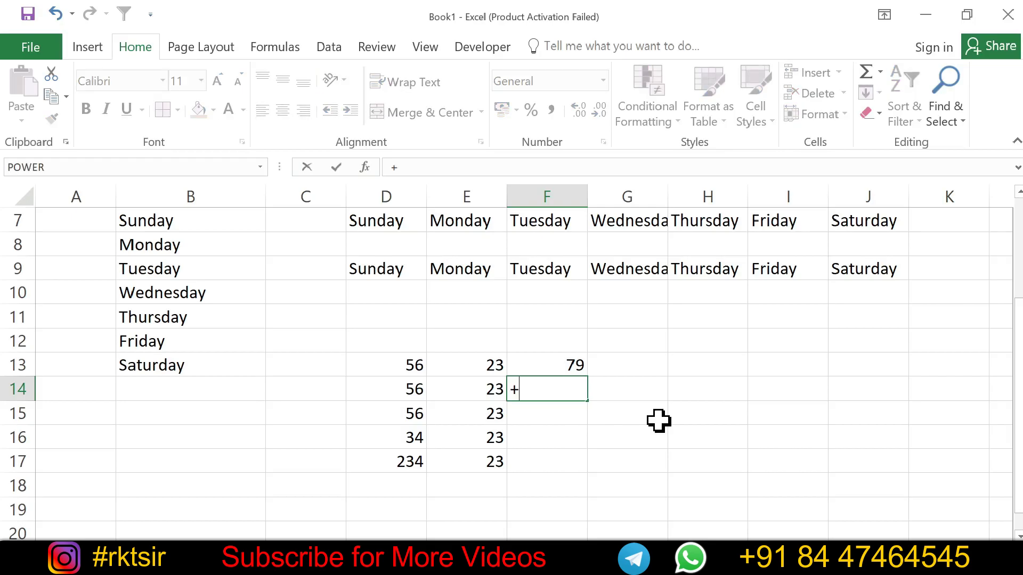
{"action": "type", "text": "sum("}
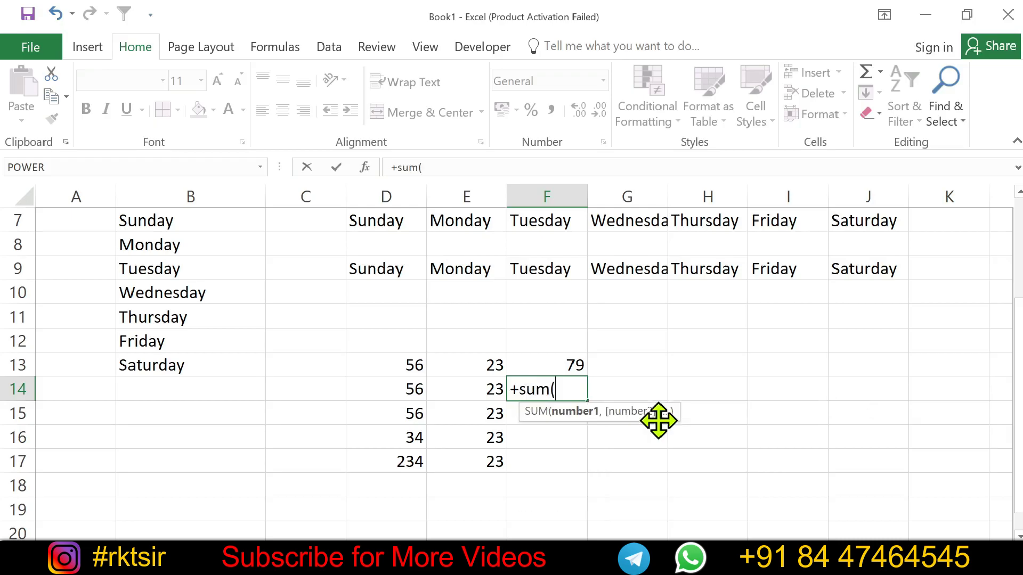
{"action": "left_click_drag", "start_coordinate": [364, 384], "coordinate": [451, 387]}
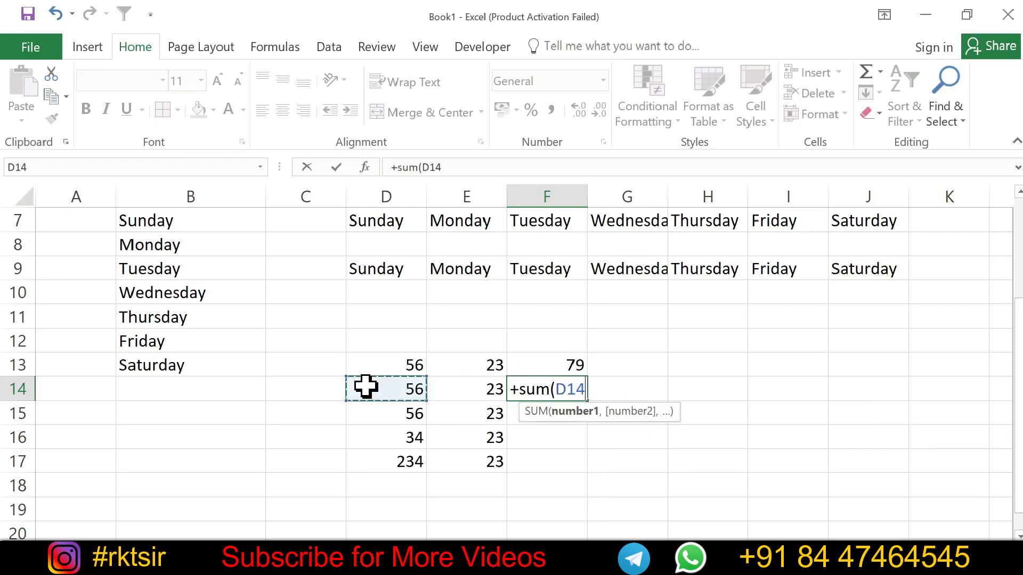
{"action": "type", "text": ")"}
{"action": "key", "text": "Return"}
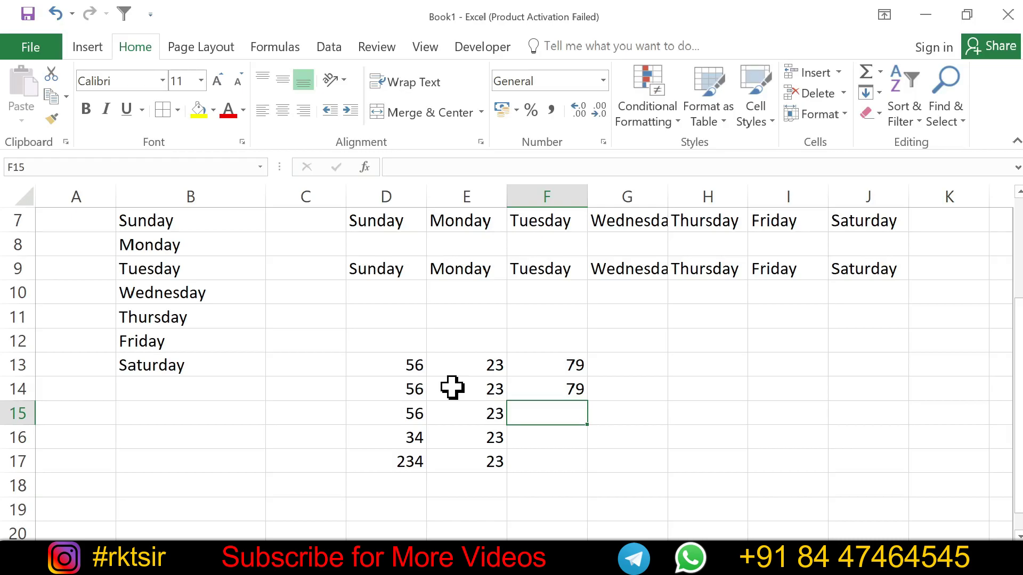
{"action": "type", "text": "@"}
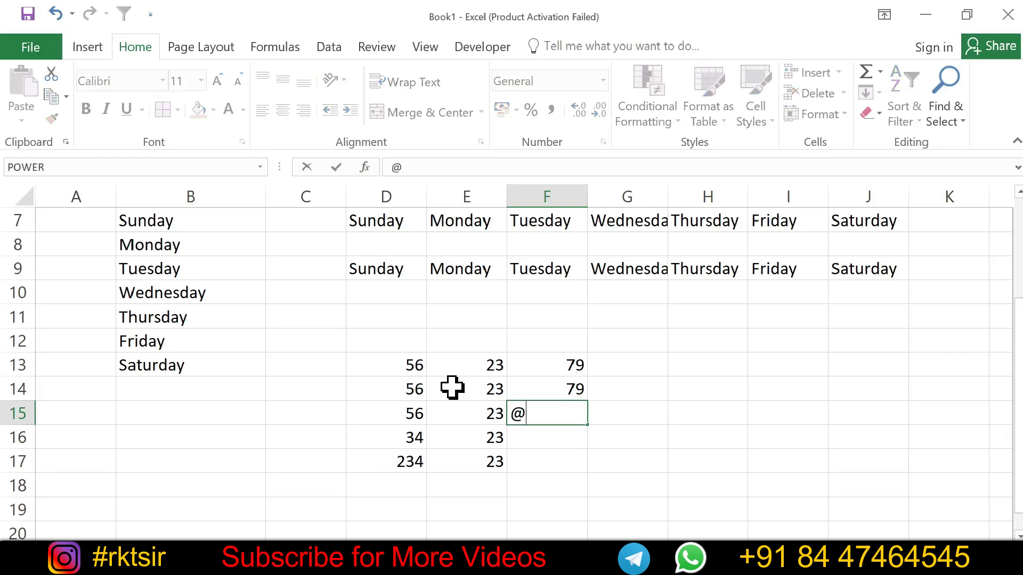
{"action": "type", "text": "s"}
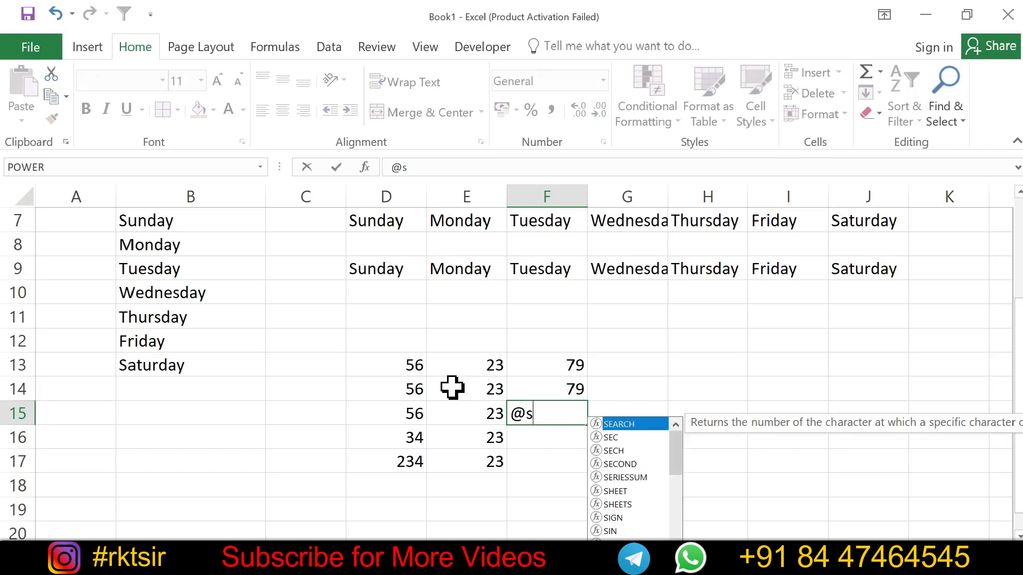
{"action": "type", "text": "um"}
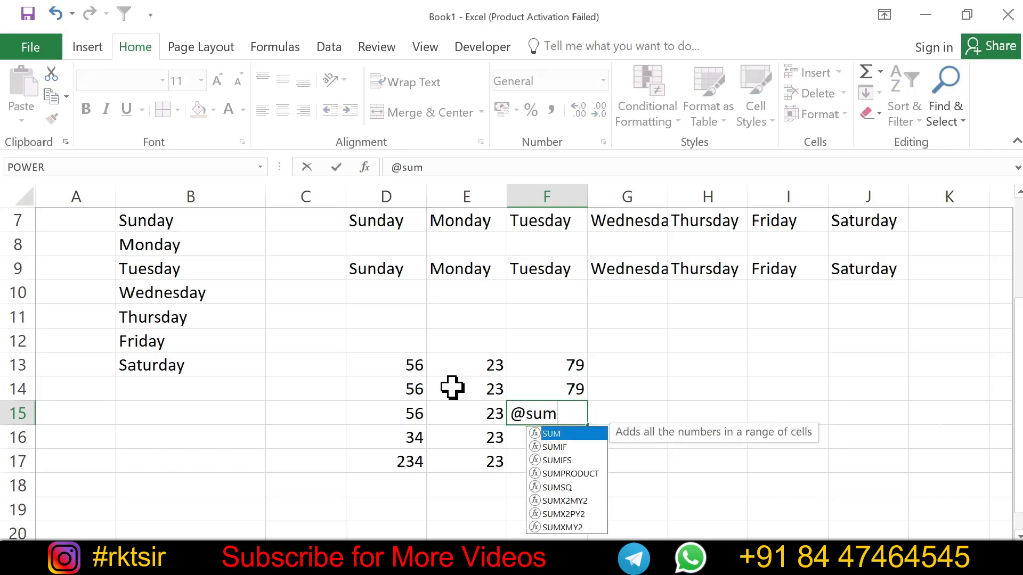
{"action": "type", "text": "("}
{"action": "key", "text": "Left"}
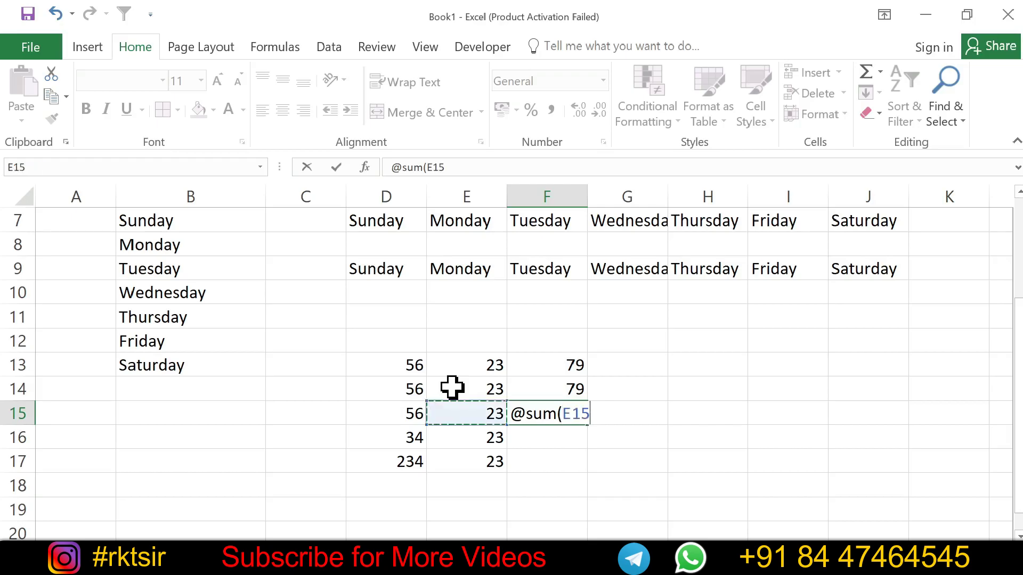
{"action": "key", "text": "shift+Left"}
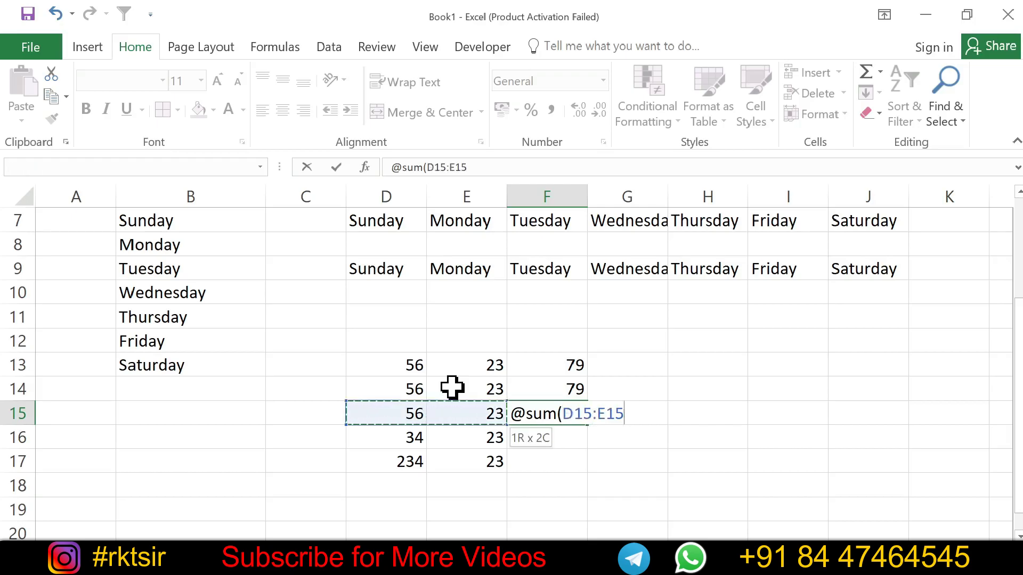
{"action": "key", "text": "Return"}
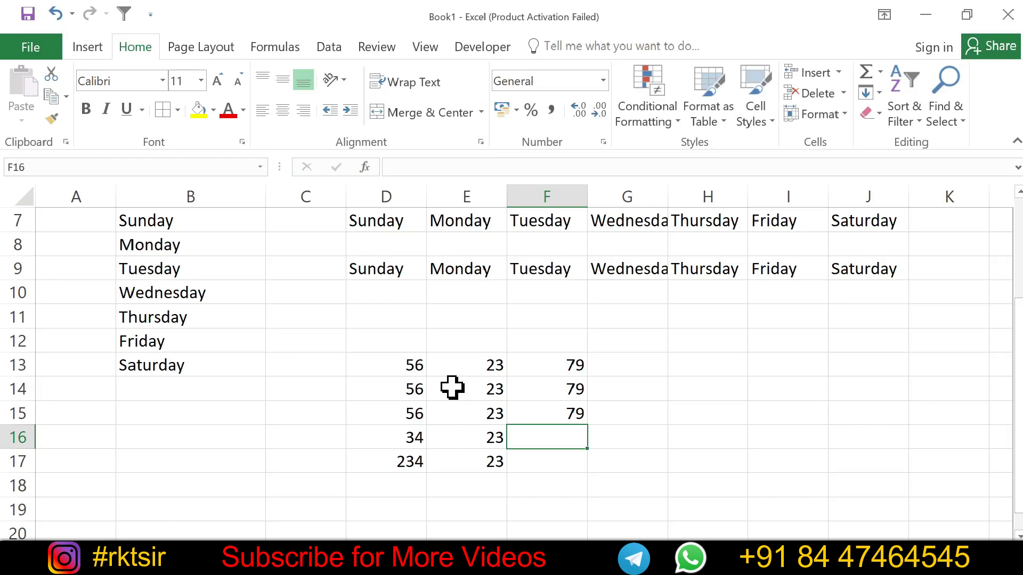
{"action": "type", "text": "-"}
{"action": "type", "text": "sum"}
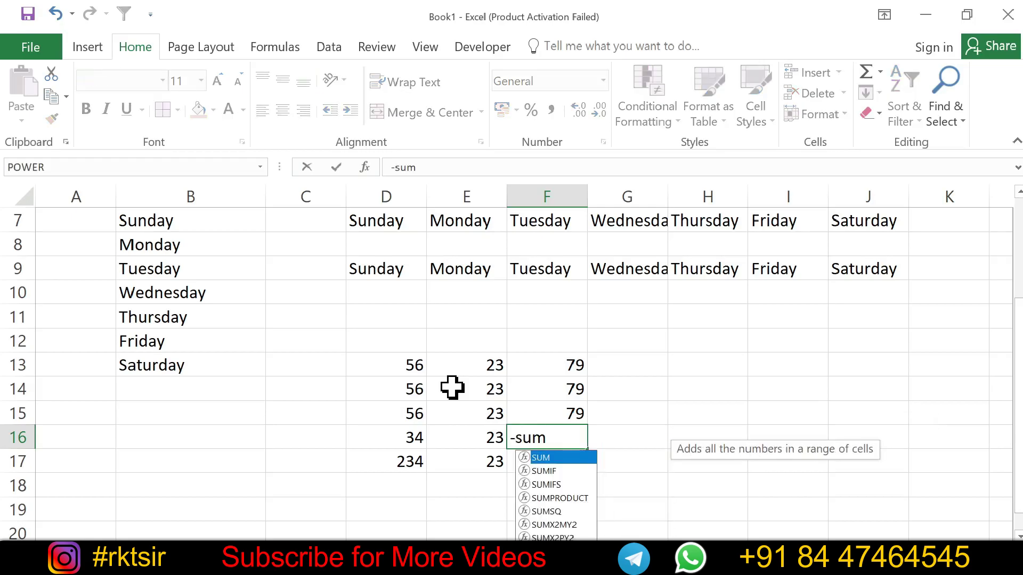
{"action": "type", "text": "("}
Finish F16 as -SUM(D16:E16) so it shows -57.
{"action": "key", "text": "Left"}
{"action": "key", "text": "Left"}
{"action": "key", "text": "shift+Right"}
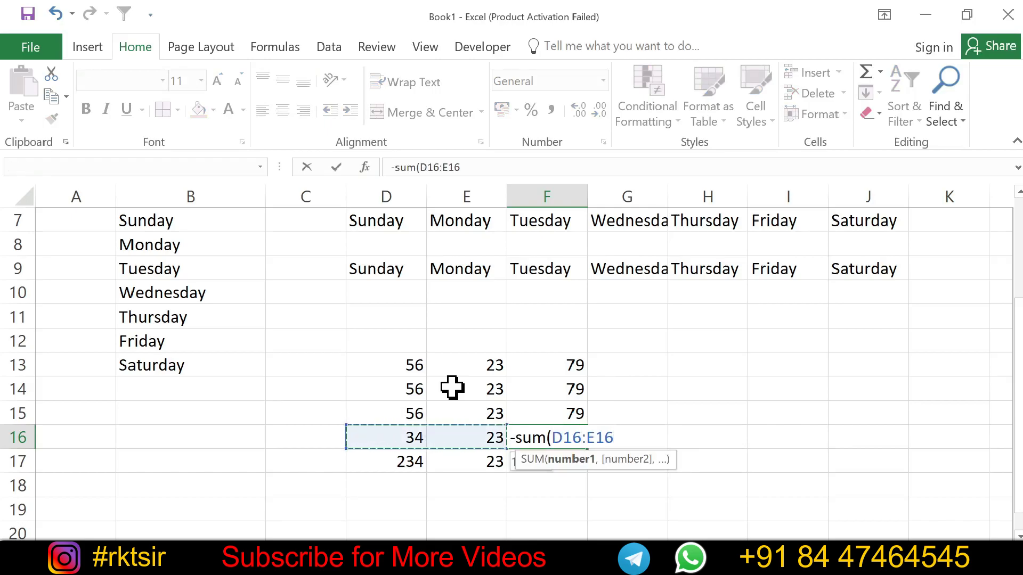
{"action": "type", "text": ")"}
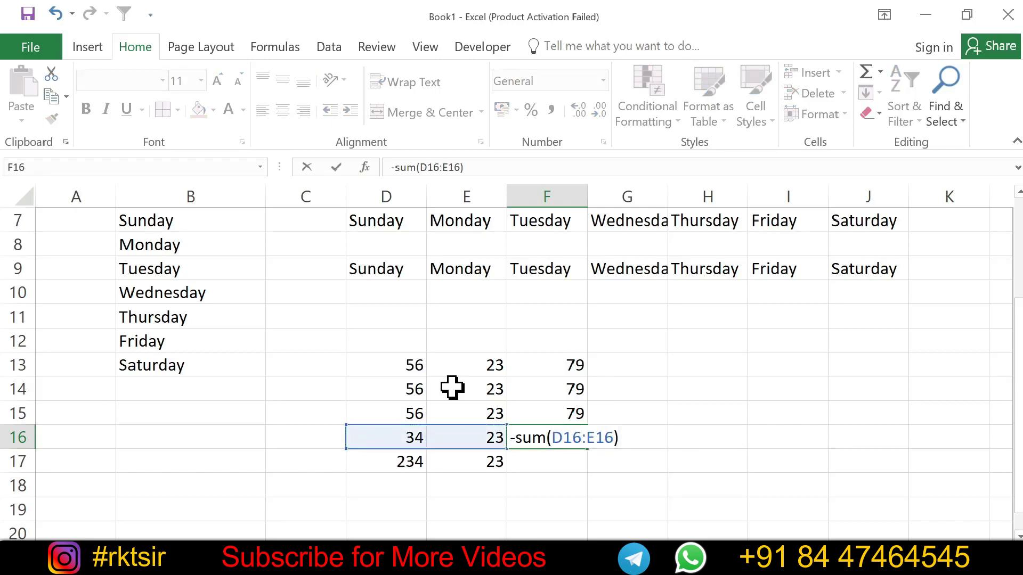
{"action": "key", "text": "Return"}
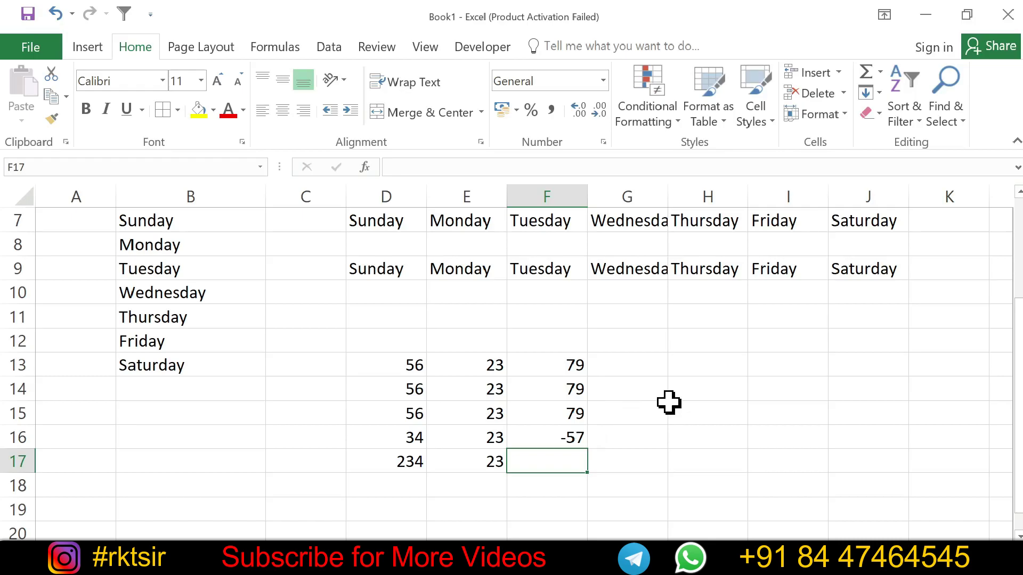
Open Format Cells with Alt+H+O+E, select D14, then open the File backstage Info page.
{"action": "key", "text": "alt"}
{"action": "key", "text": "h"}
{"action": "key", "text": "o"}
{"action": "key", "text": "e"}
{"action": "left_click", "coordinate": [385, 397]}
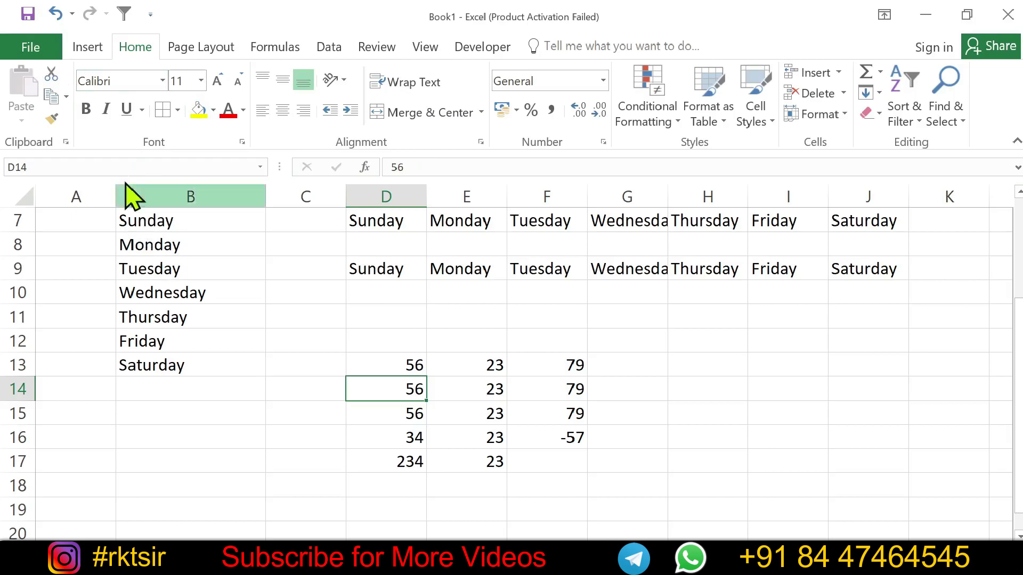
{"action": "left_click", "coordinate": [24, 47]}
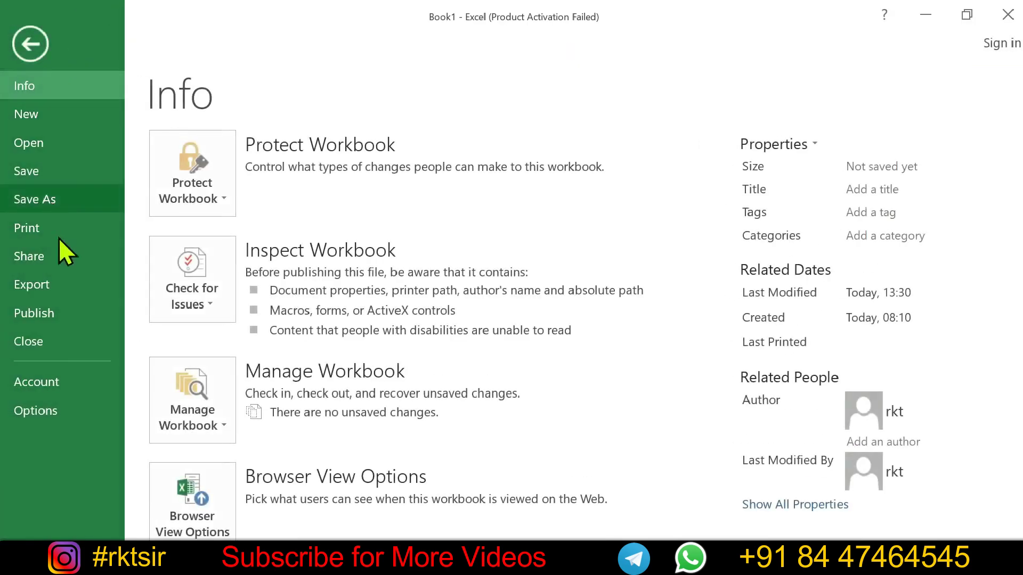
In Excel Options General, change the Office Theme from White to Dark Gray and apply.
{"action": "left_click", "coordinate": [49, 409]}
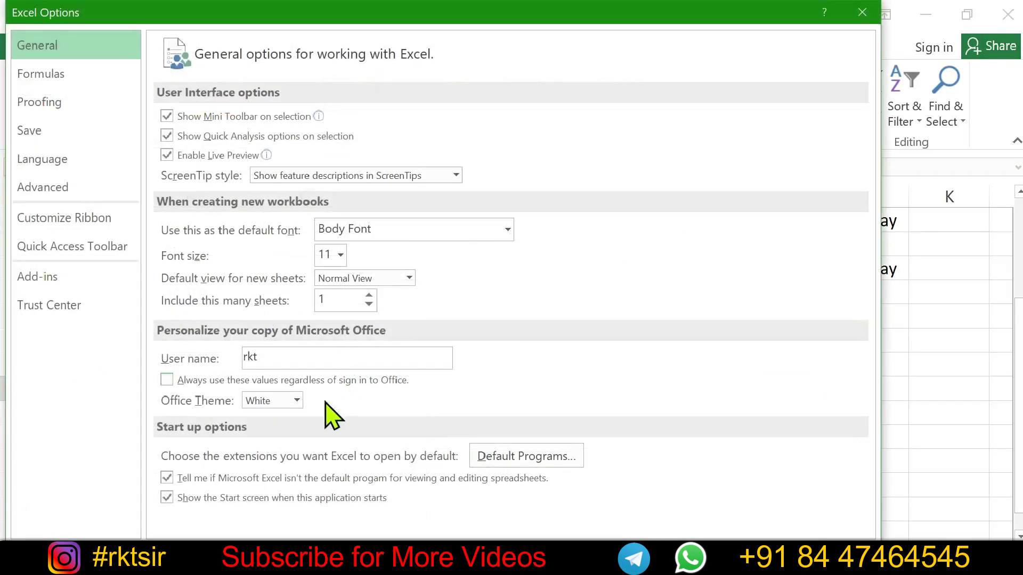
{"action": "left_click", "coordinate": [296, 402]}
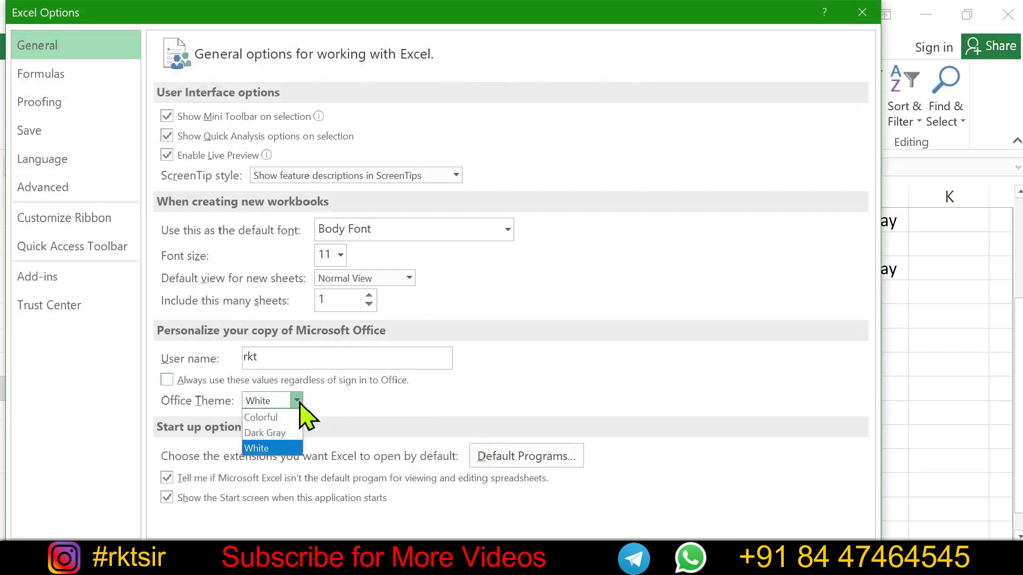
{"action": "left_click", "coordinate": [265, 433]}
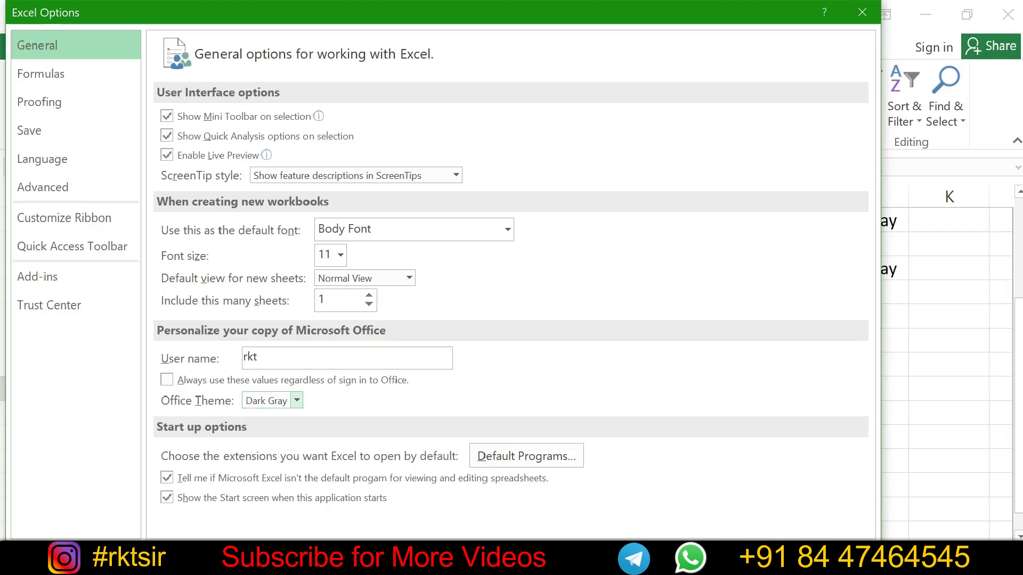
{"action": "key", "text": "Return"}
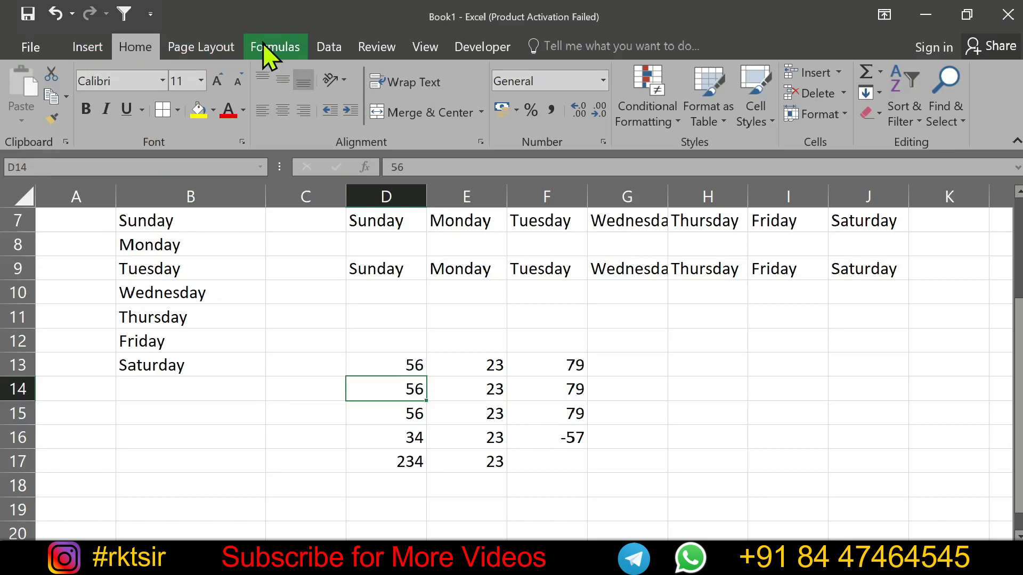
Reopen Excel Options, look through Advanced settings, then go to Customize Ribbon.
{"action": "left_click", "coordinate": [37, 53]}
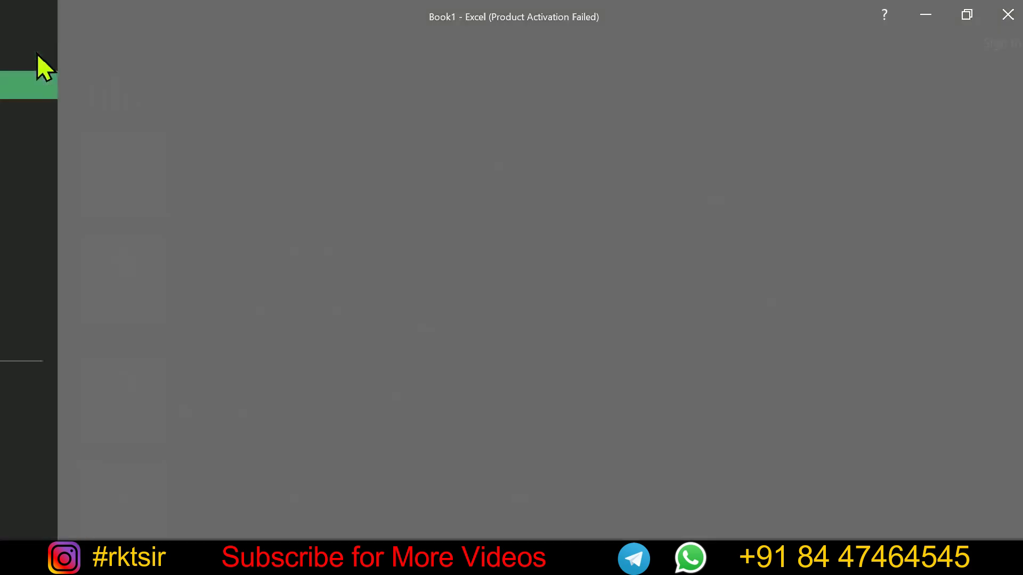
{"action": "left_click", "coordinate": [46, 413]}
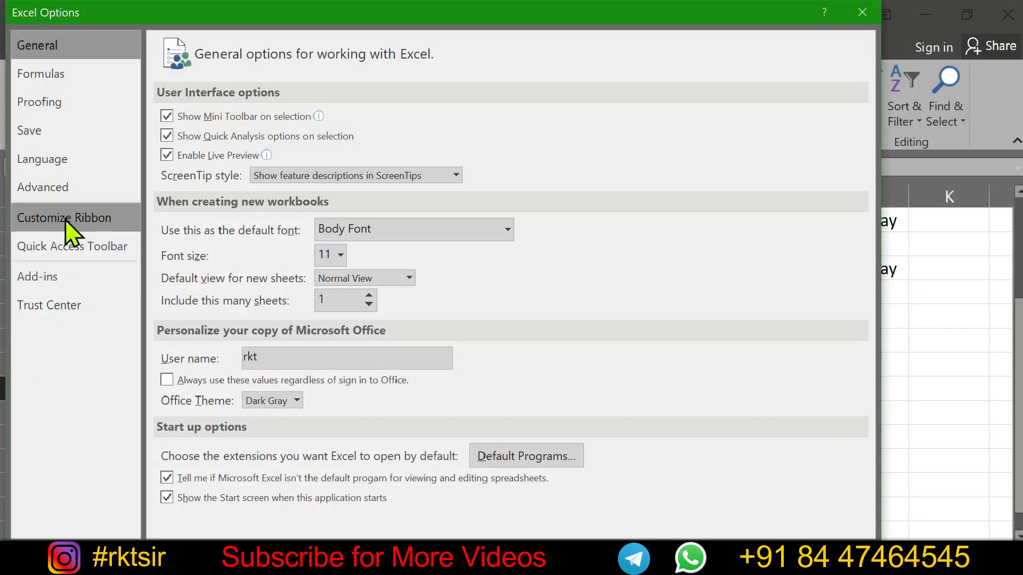
{"action": "left_click", "coordinate": [54, 181]}
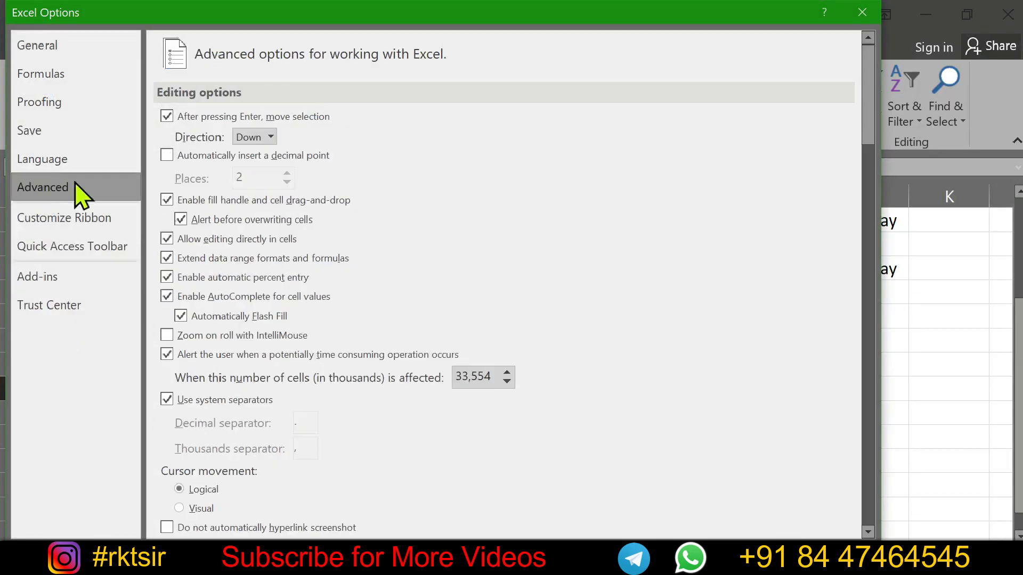
{"action": "scroll", "coordinate": [397, 421], "scroll_direction": "down", "scroll_amount": 2}
{"action": "scroll", "coordinate": [397, 421], "scroll_direction": "down", "scroll_amount": 4}
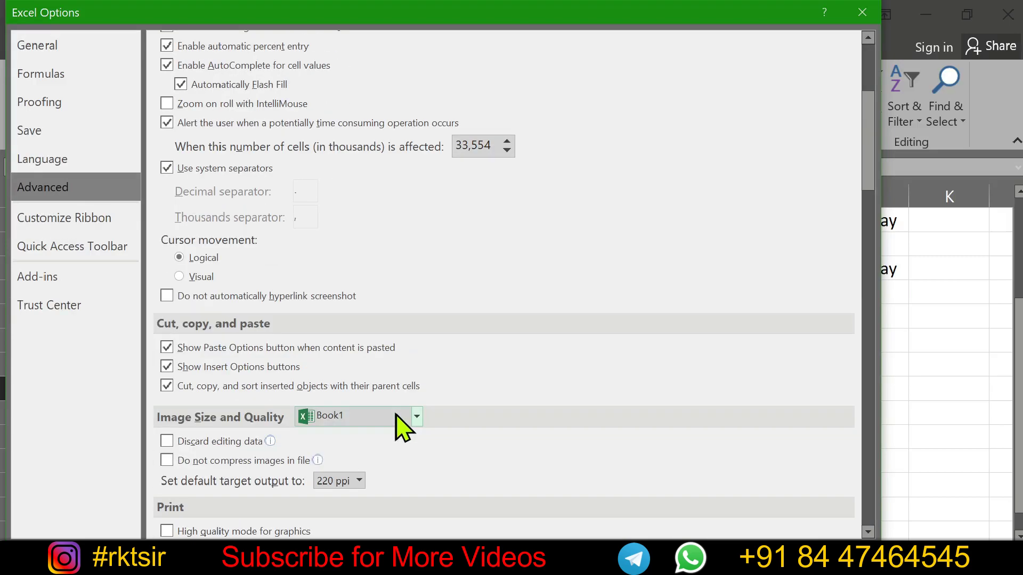
{"action": "scroll", "coordinate": [397, 421], "scroll_direction": "down", "scroll_amount": 1}
{"action": "scroll", "coordinate": [397, 421], "scroll_direction": "down", "scroll_amount": 2}
{"action": "scroll", "coordinate": [397, 421], "scroll_direction": "down", "scroll_amount": 2}
{"action": "scroll", "coordinate": [396, 420], "scroll_direction": "down", "scroll_amount": 2}
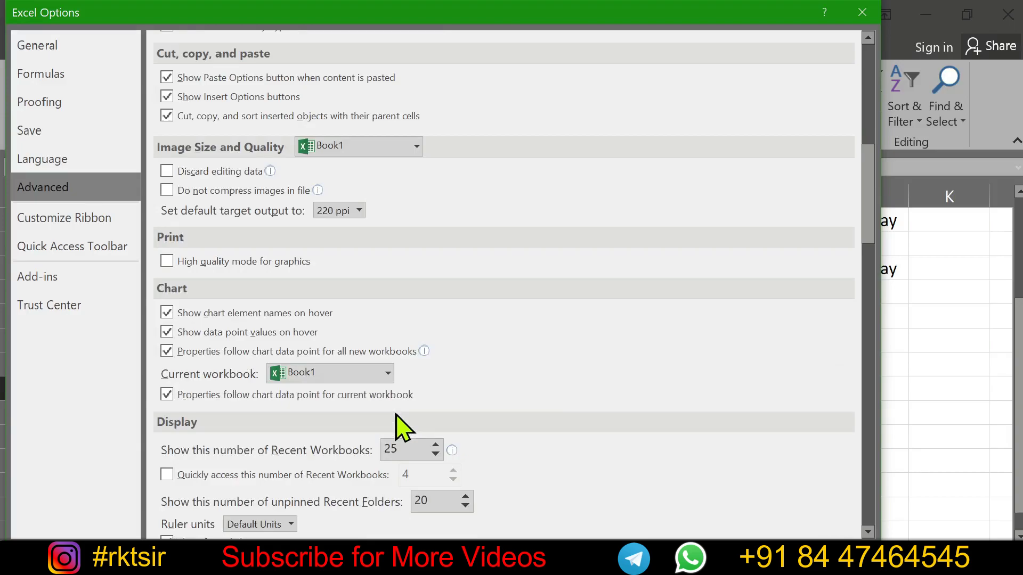
{"action": "left_click", "coordinate": [62, 229]}
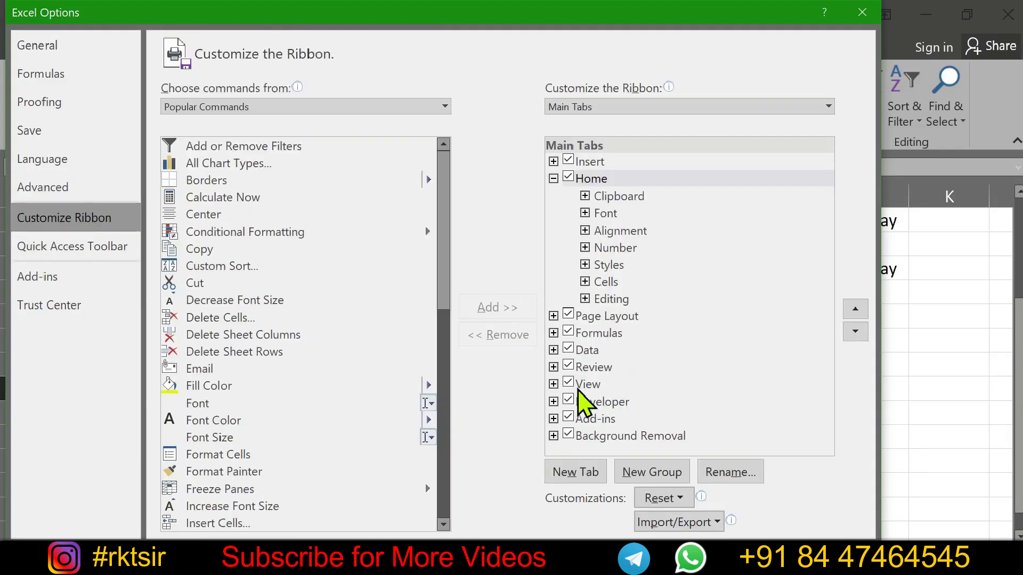
Add a new custom ribbon tab and rename it 'rktsir'.
{"action": "left_click", "coordinate": [582, 472]}
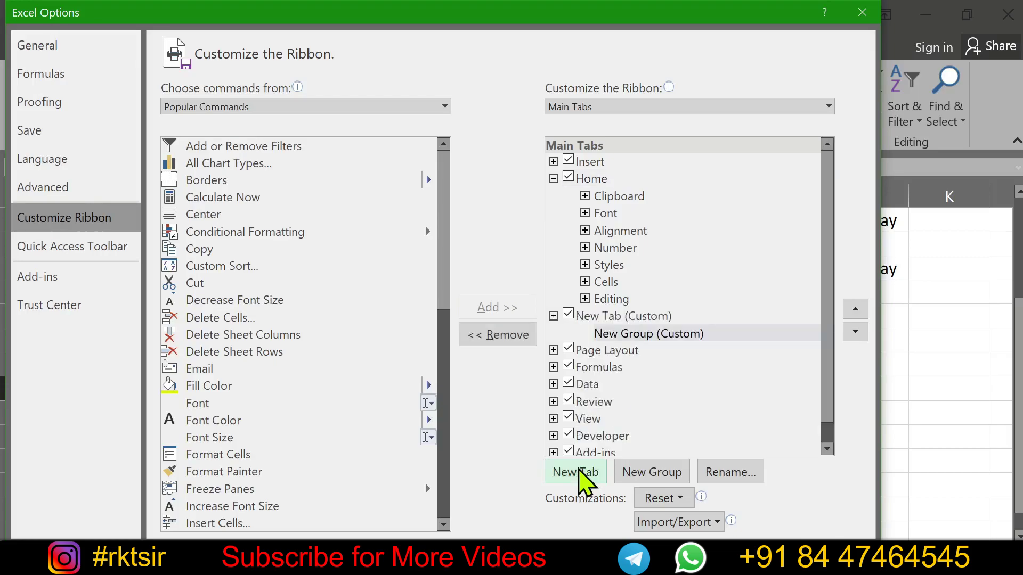
{"action": "left_click", "coordinate": [620, 315]}
{"action": "right_click", "coordinate": [619, 316]}
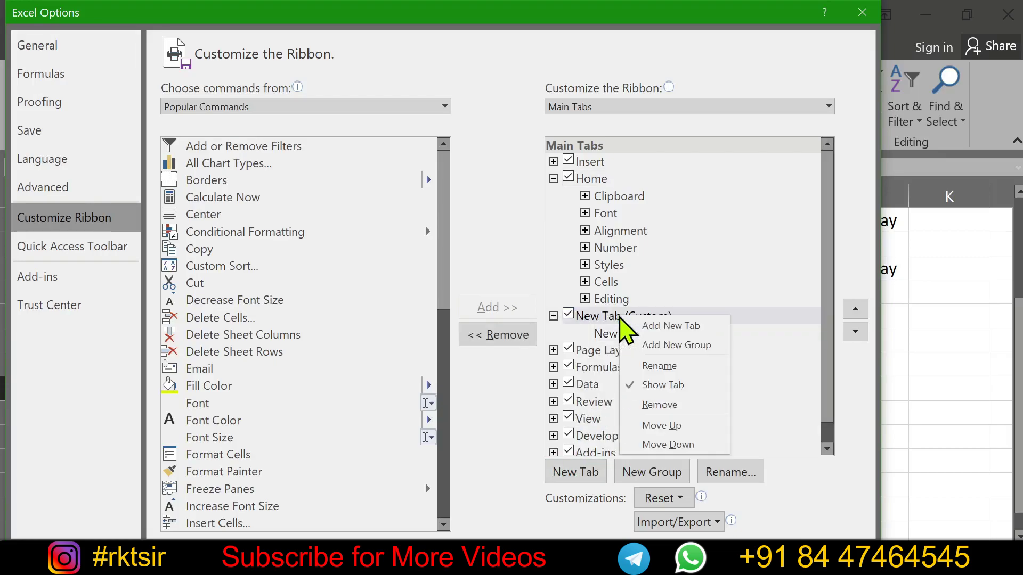
{"action": "left_click", "coordinate": [666, 367]}
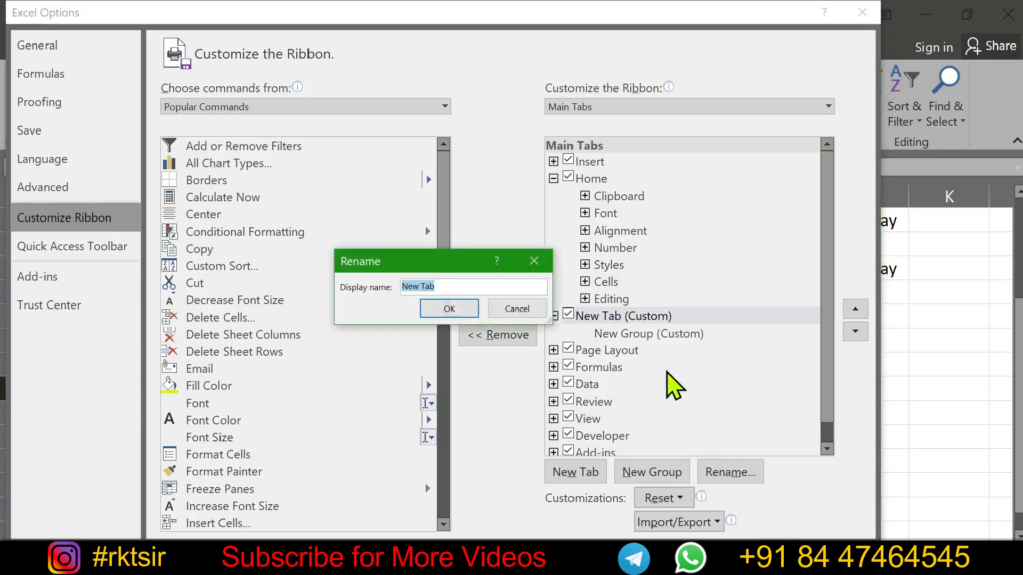
{"action": "type", "text": "rktsir"}
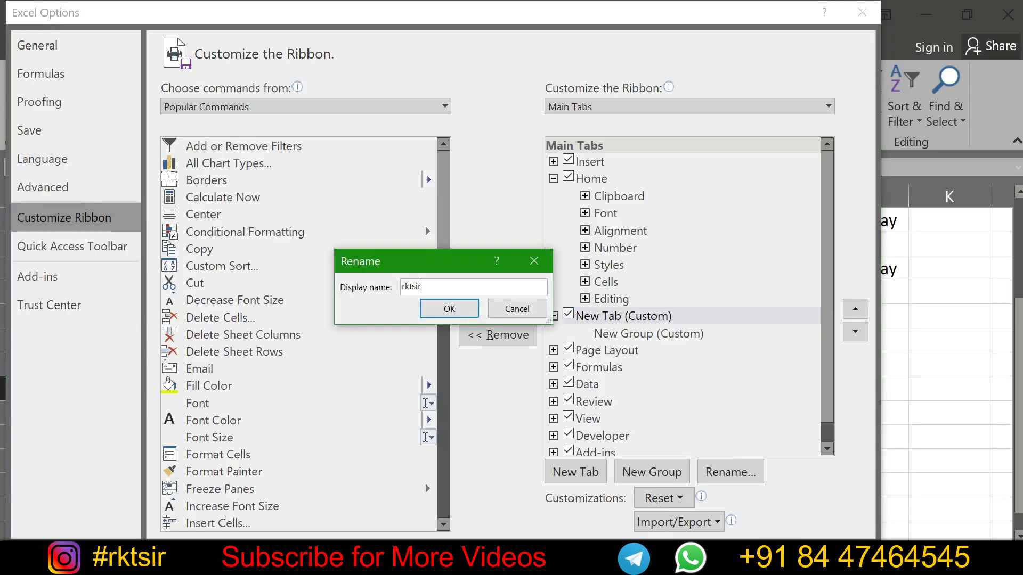
{"action": "left_click", "coordinate": [450, 309]}
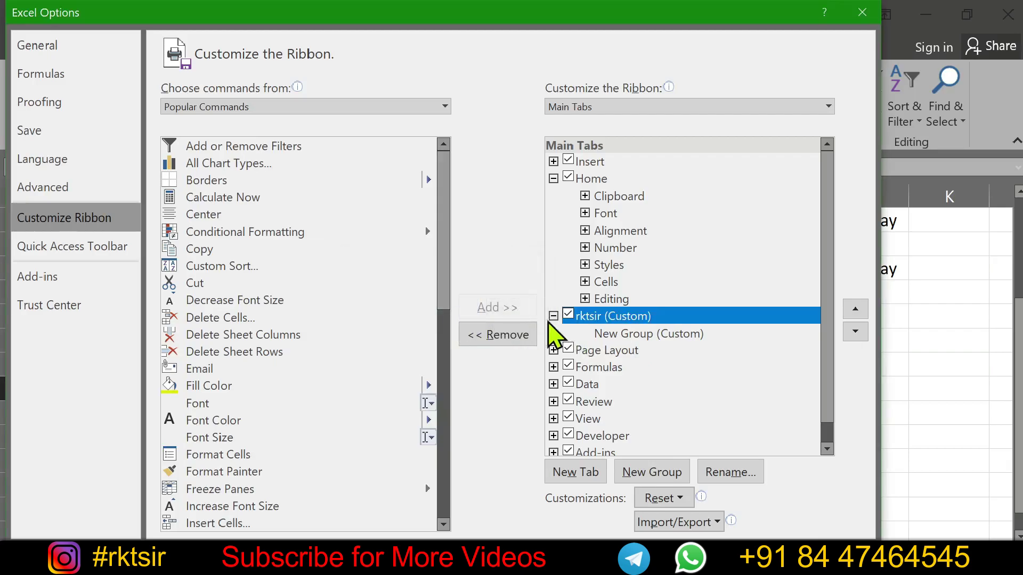
Add a second group, name the first 'simple task' and type 'difficult task' for the second.
{"action": "left_click", "coordinate": [623, 336]}
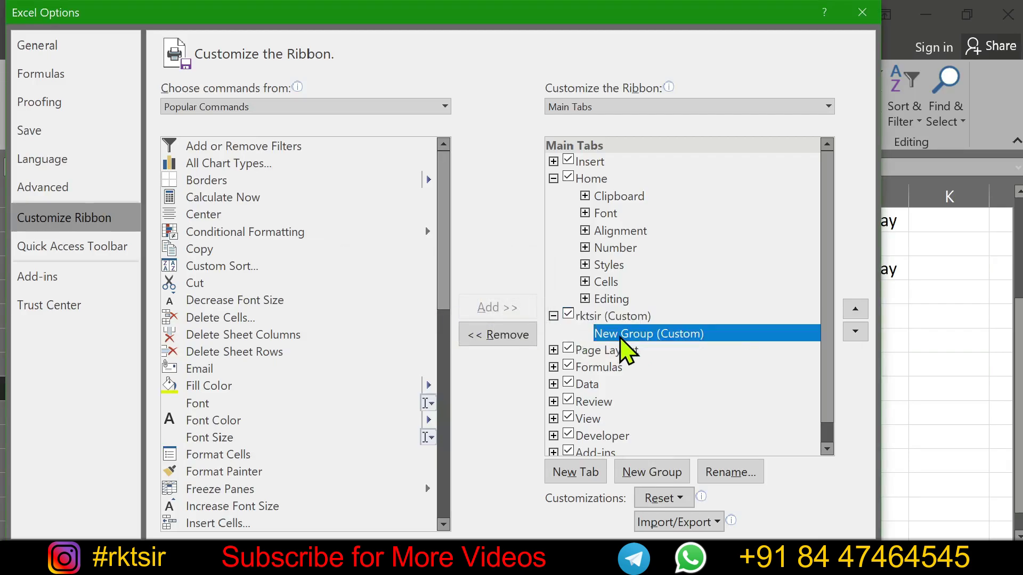
{"action": "left_click", "coordinate": [655, 479]}
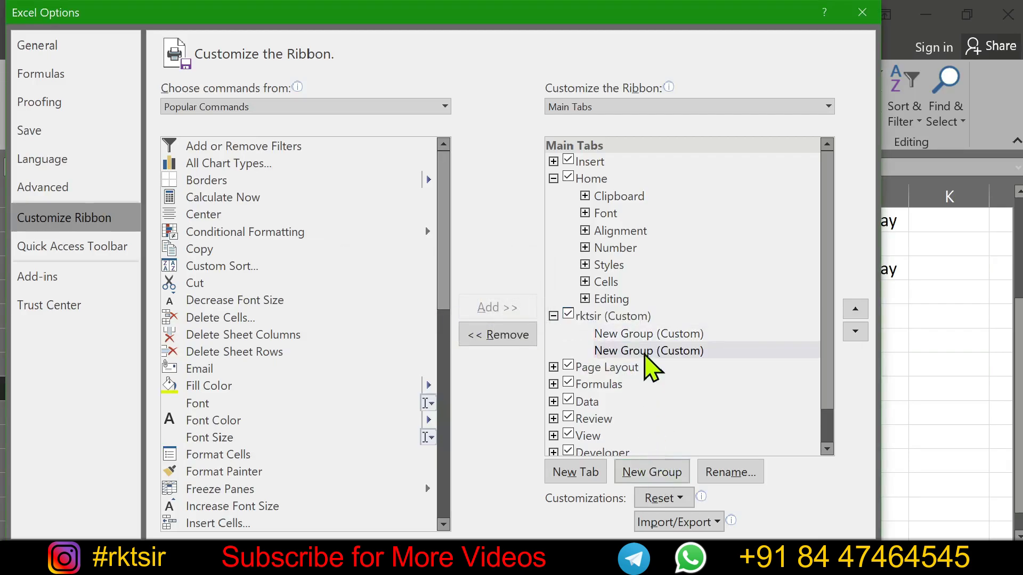
{"action": "right_click", "coordinate": [631, 334]}
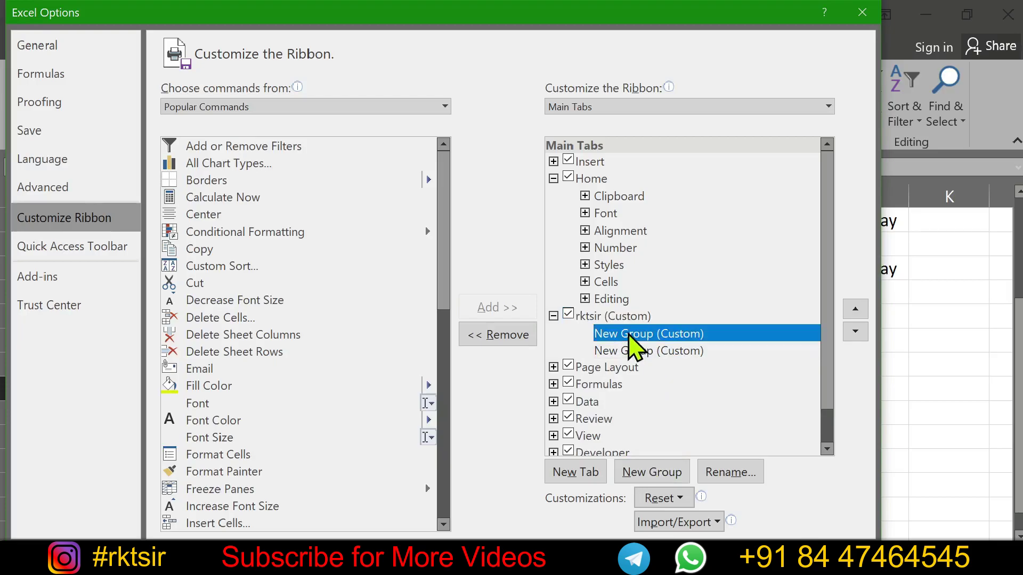
{"action": "left_click", "coordinate": [673, 384]}
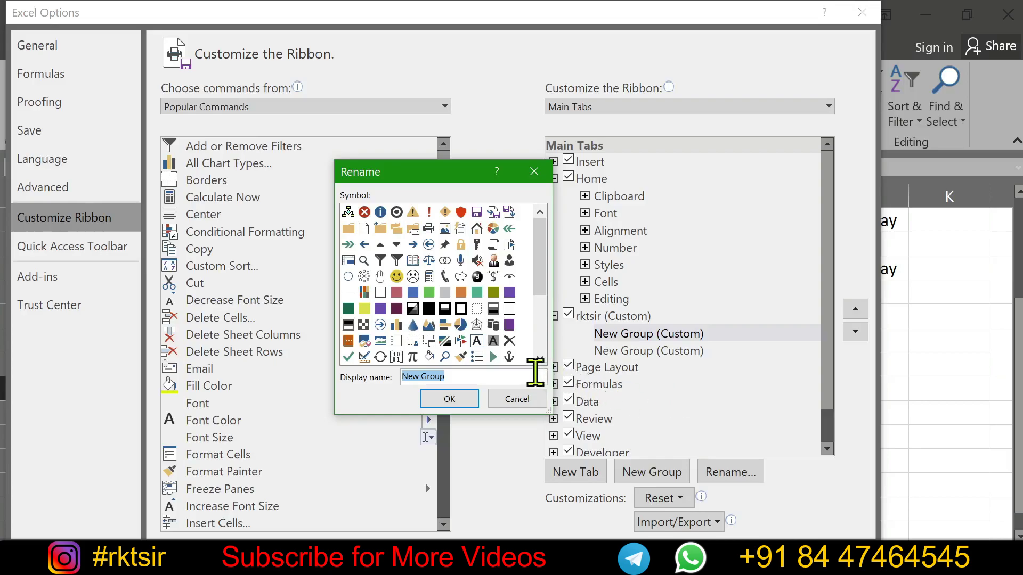
{"action": "type", "text": "simple "}
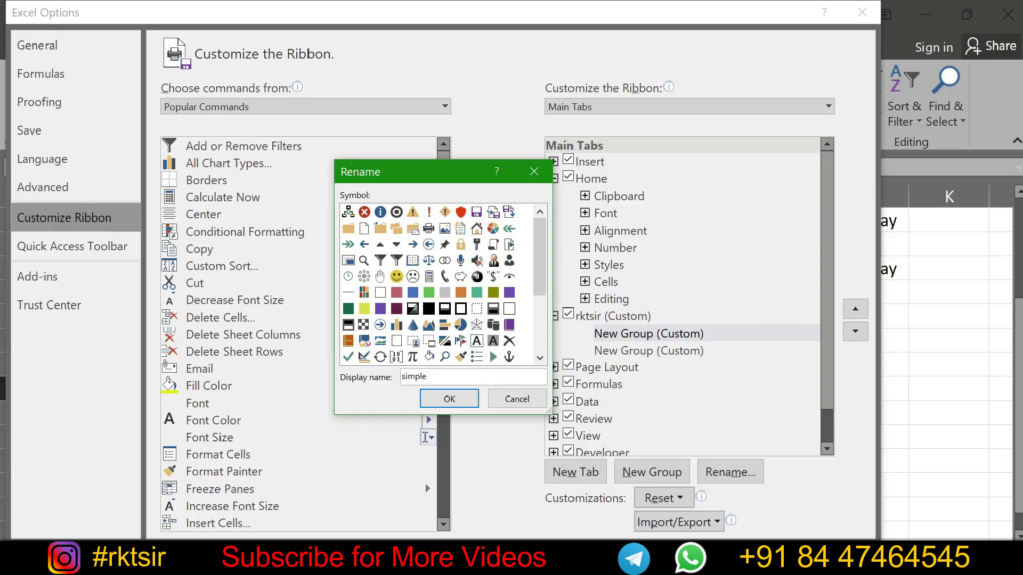
{"action": "type", "text": "task"}
{"action": "key", "text": "Return"}
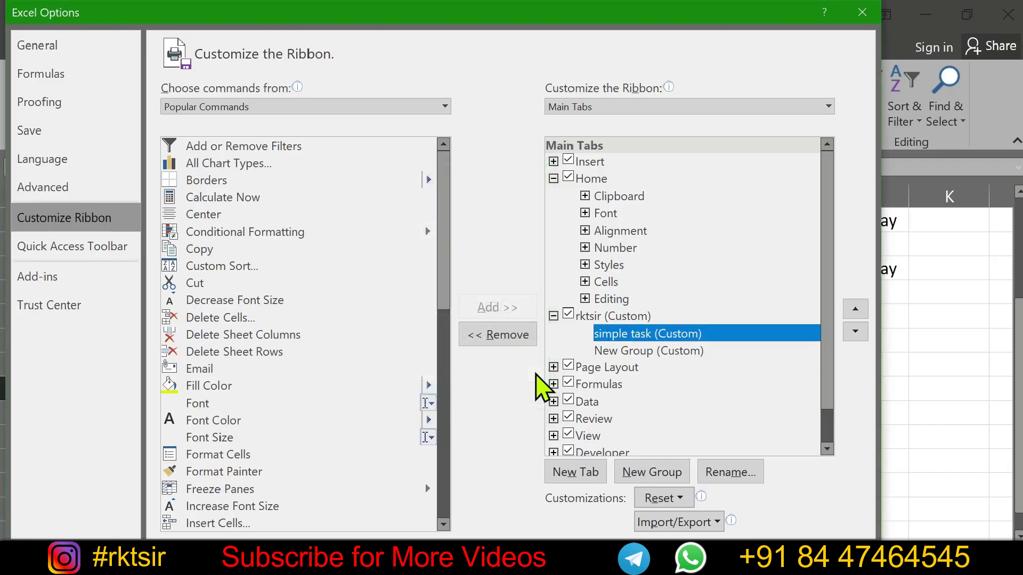
{"action": "left_click", "coordinate": [642, 353]}
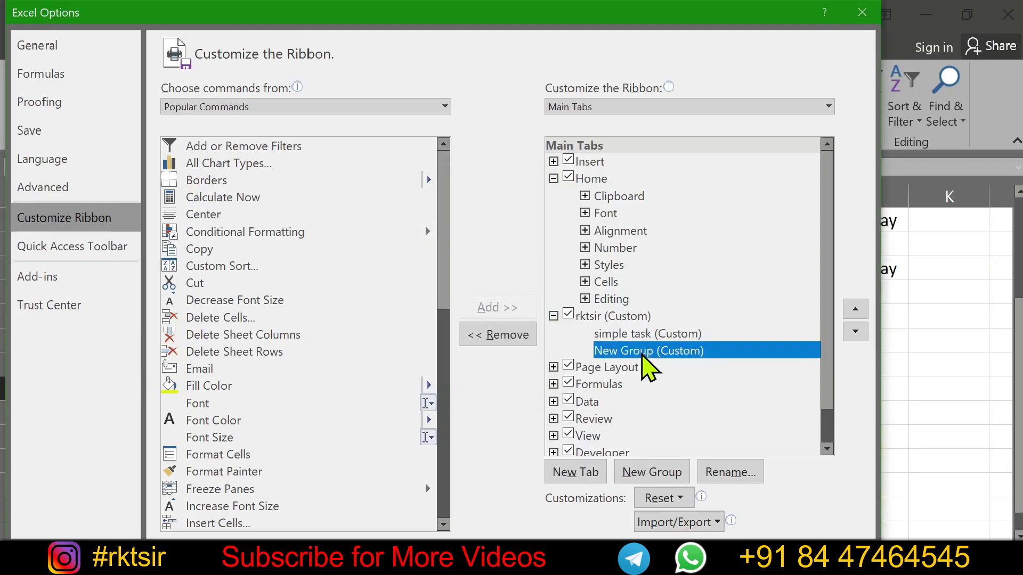
{"action": "right_click", "coordinate": [642, 354]}
{"action": "left_click", "coordinate": [687, 403]}
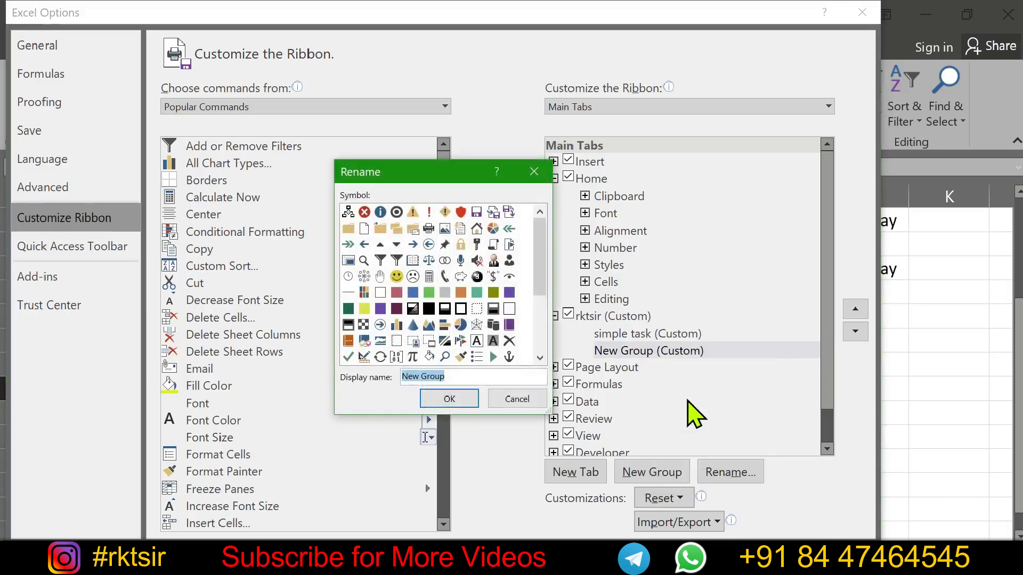
{"action": "type", "text": "dif"}
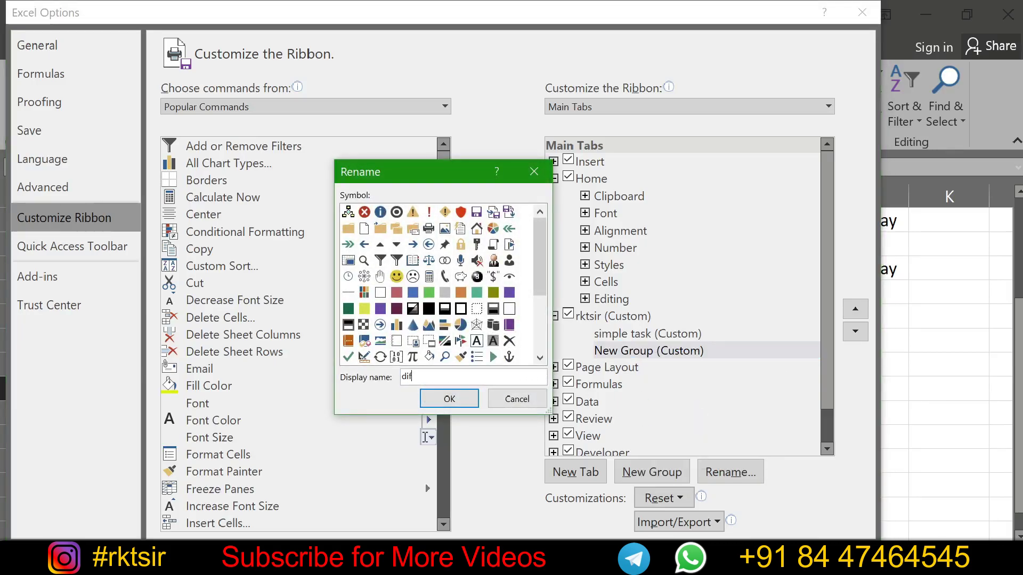
{"action": "type", "text": "ficult task"}
Confirm the 'difficult task' name and add Cut, Delete Cells and Font to simple task.
{"action": "left_click", "coordinate": [453, 399]}
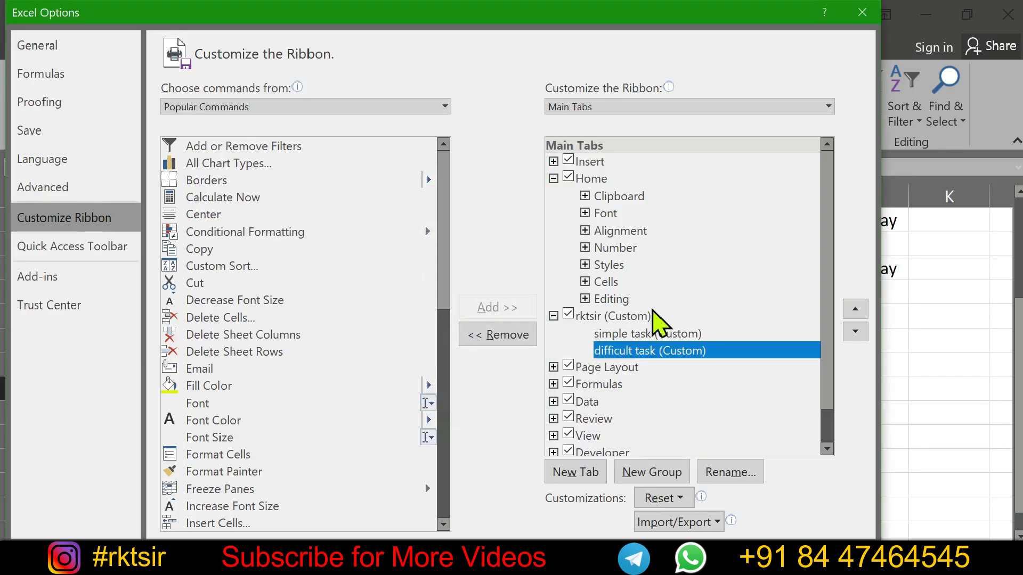
{"action": "left_click", "coordinate": [637, 334]}
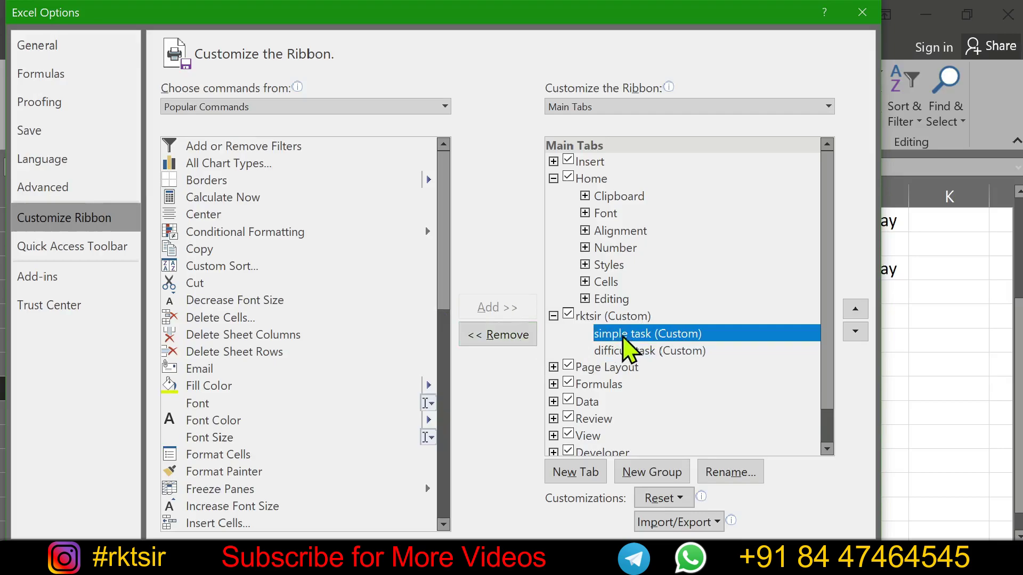
{"action": "left_click", "coordinate": [601, 317]}
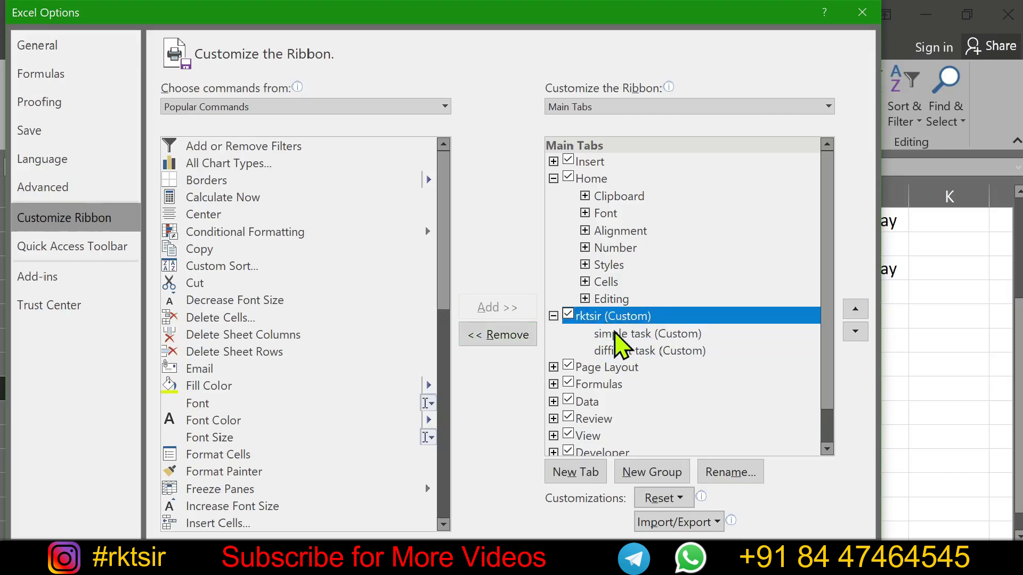
{"action": "left_click", "coordinate": [615, 334]}
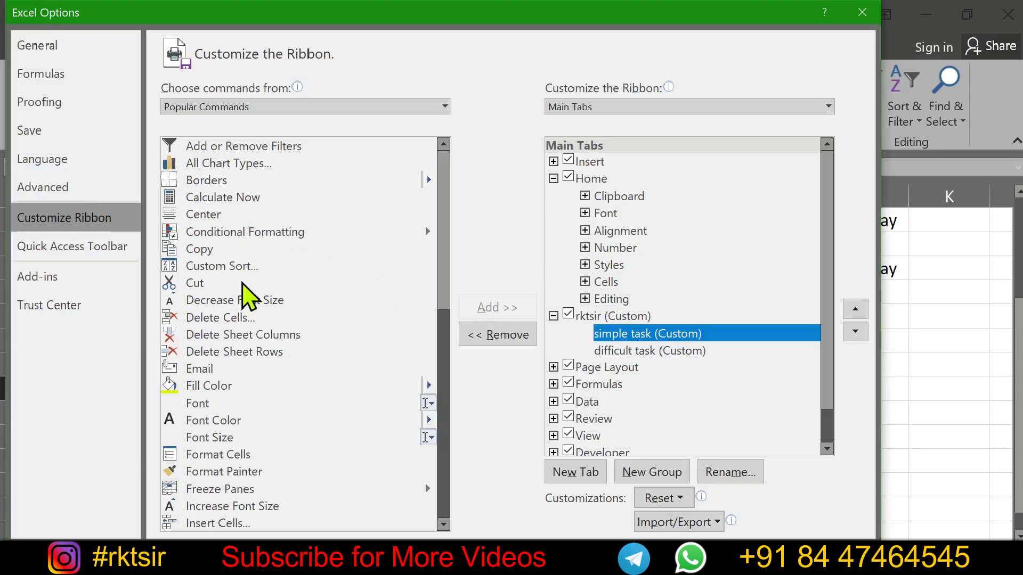
{"action": "left_click", "coordinate": [192, 284]}
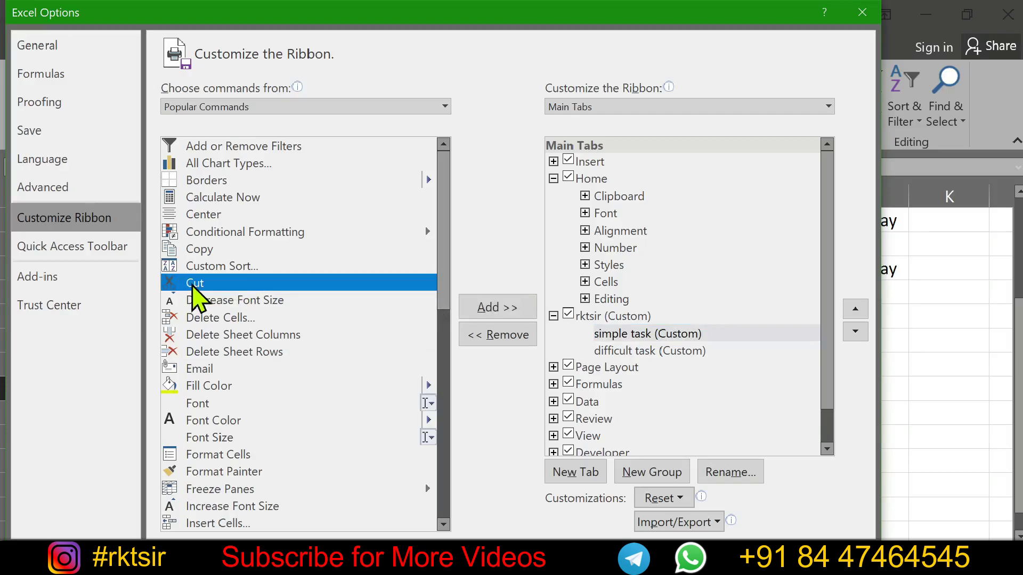
{"action": "left_click", "coordinate": [493, 312]}
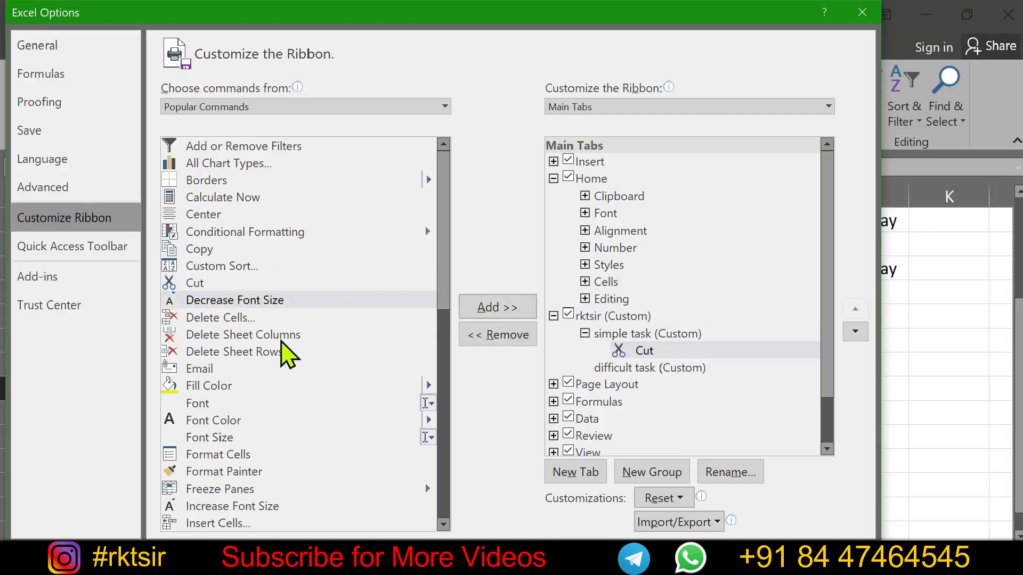
{"action": "left_click", "coordinate": [221, 318]}
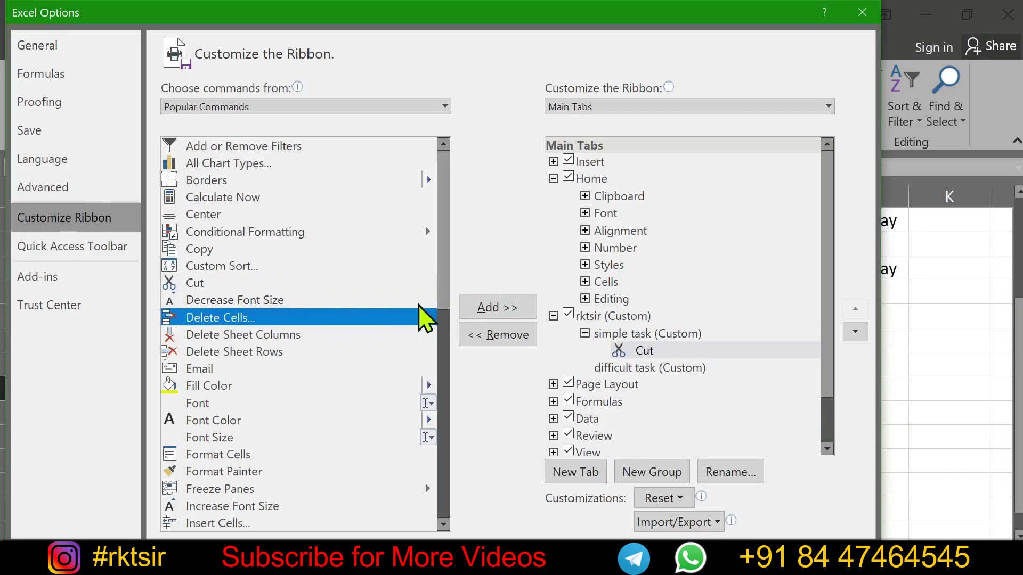
{"action": "left_click", "coordinate": [489, 309]}
{"action": "left_click", "coordinate": [196, 405]}
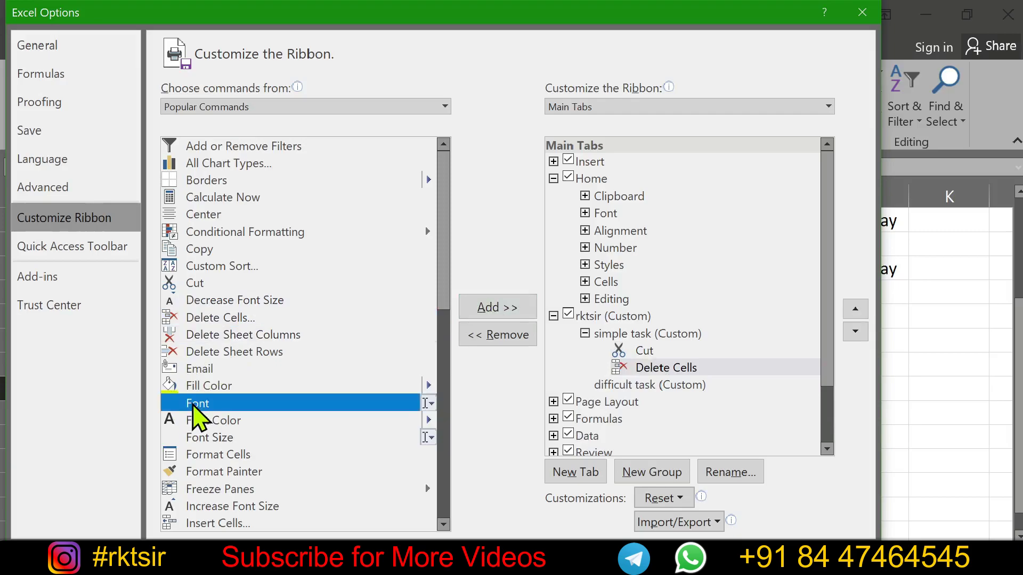
{"action": "left_click", "coordinate": [498, 305]}
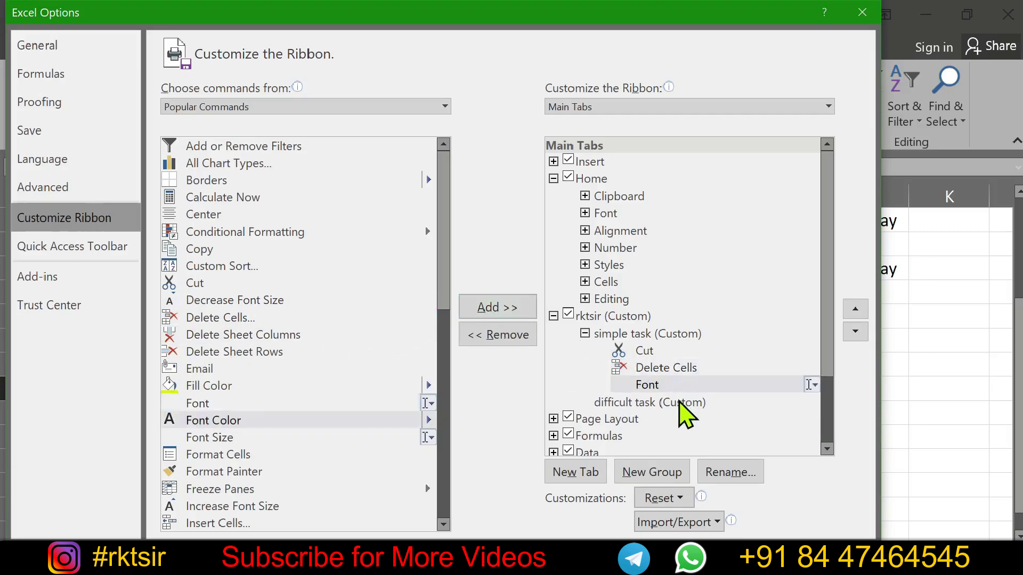
Add Format Cells, Freeze Panes and Insert Cells to difficult task and apply with OK.
{"action": "left_click", "coordinate": [646, 403]}
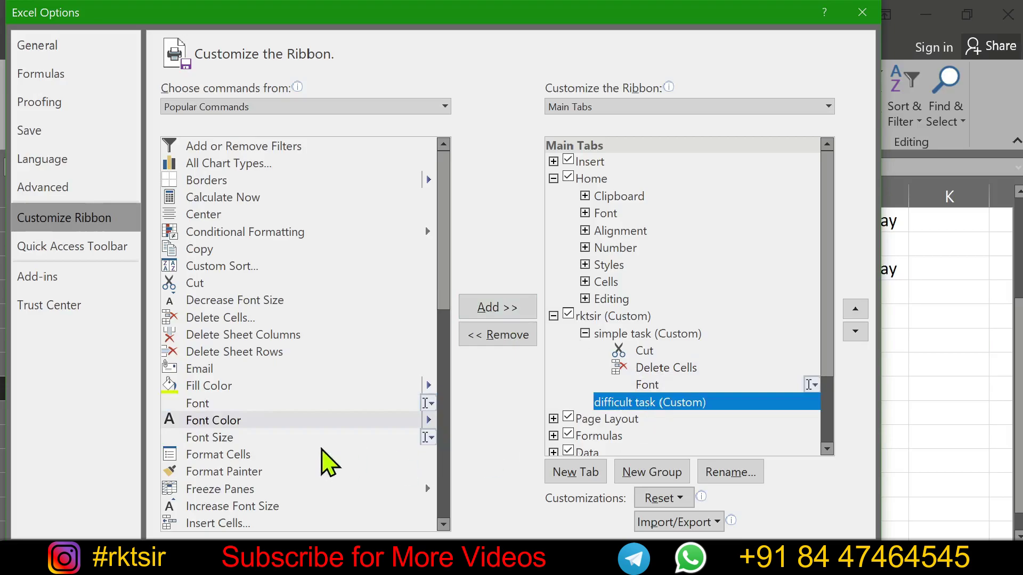
{"action": "left_click", "coordinate": [234, 455]}
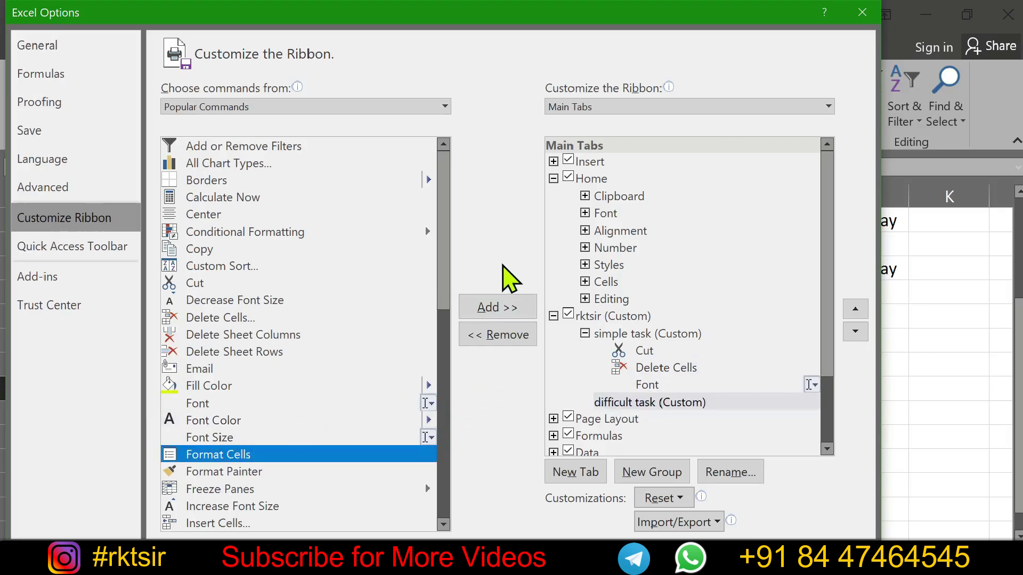
{"action": "left_click", "coordinate": [486, 313]}
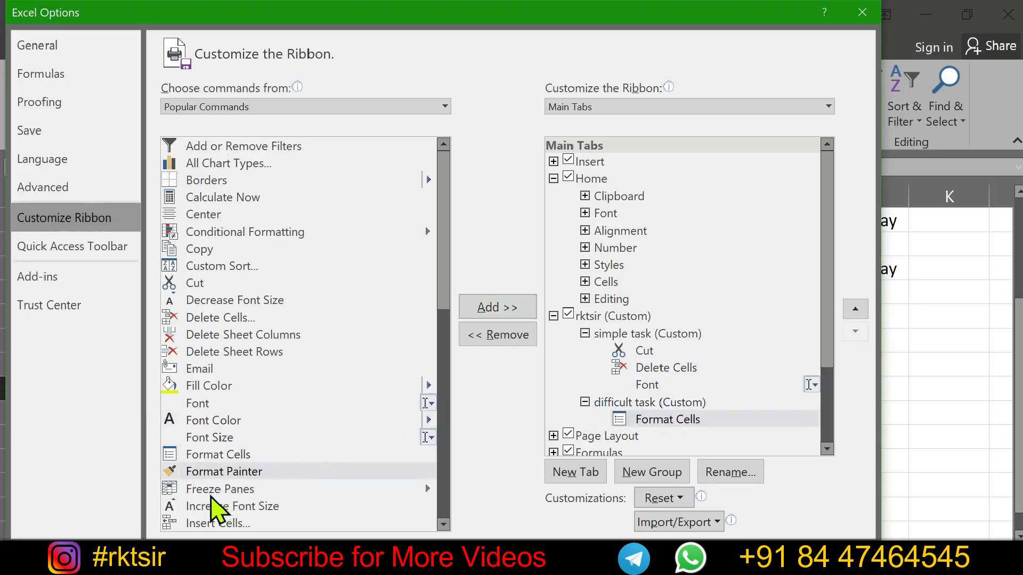
{"action": "left_click", "coordinate": [217, 490]}
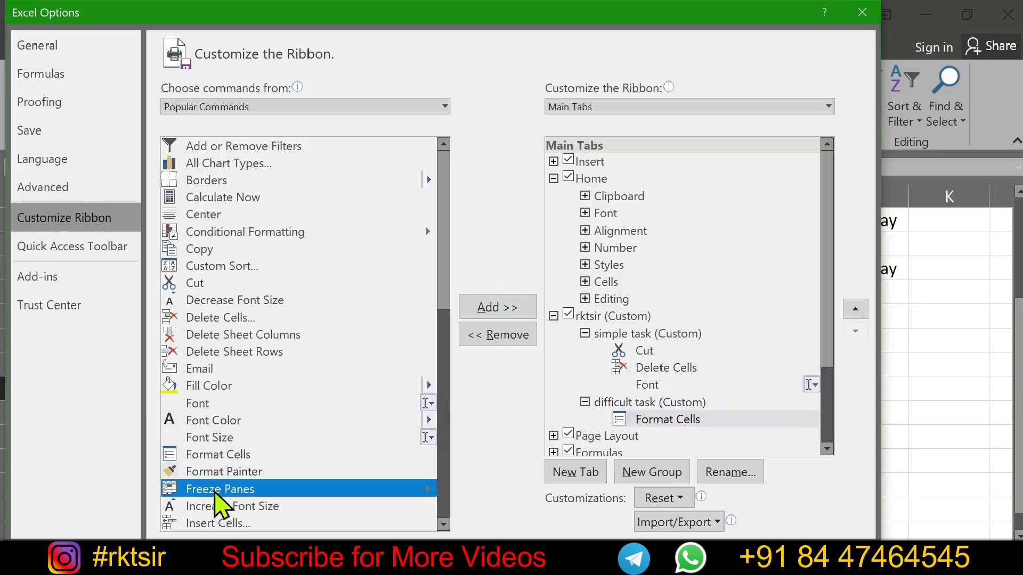
{"action": "left_click", "coordinate": [487, 314]}
{"action": "left_click", "coordinate": [222, 524]}
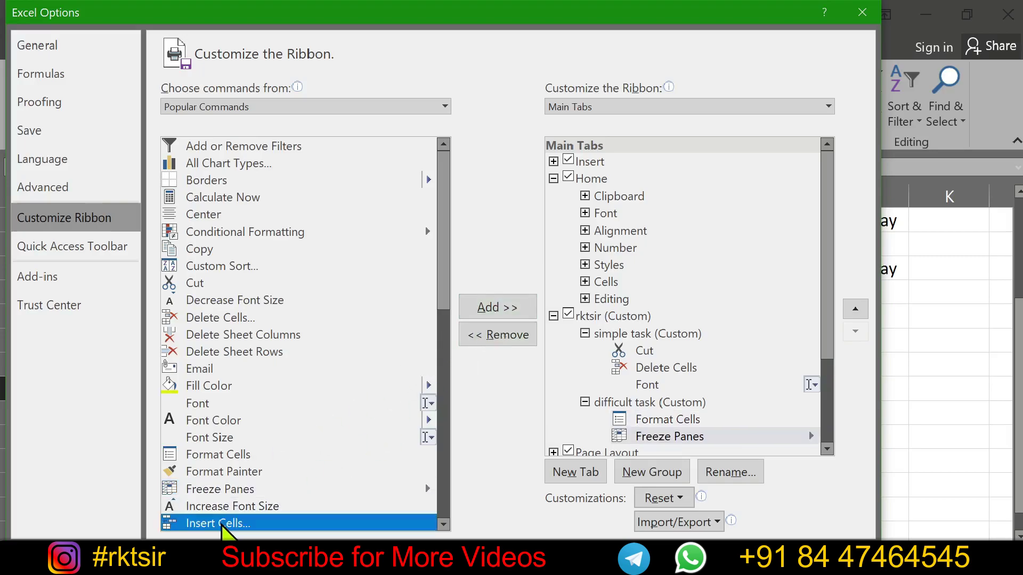
{"action": "left_click", "coordinate": [500, 308]}
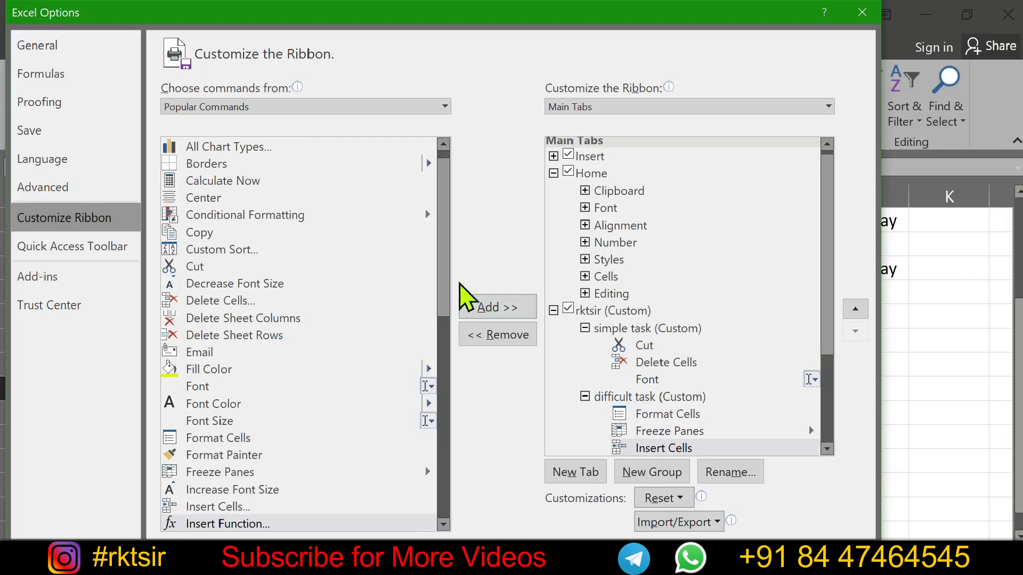
{"action": "left_click_drag", "start_coordinate": [447, 270], "coordinate": [460, 527]}
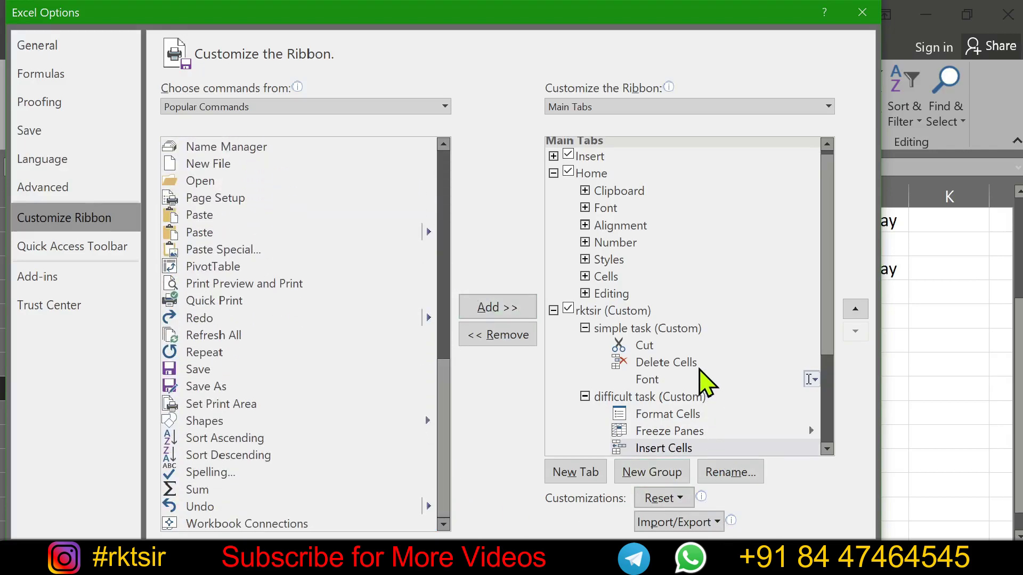
{"action": "left_click", "coordinate": [783, 557]}
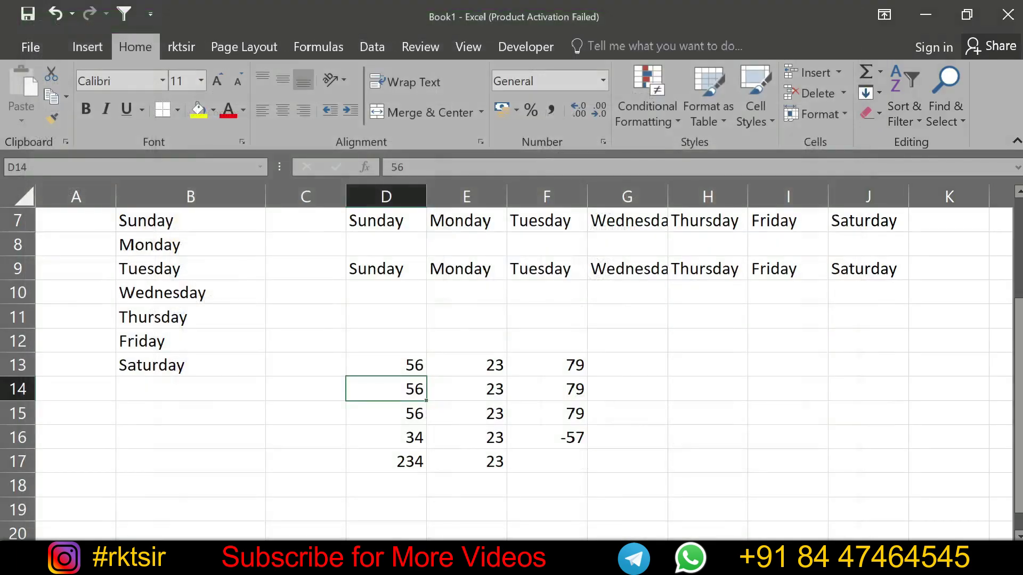
View the rktsir tab, then remove it in Customize Ribbon and confirm with OK.
{"action": "left_click", "coordinate": [184, 53]}
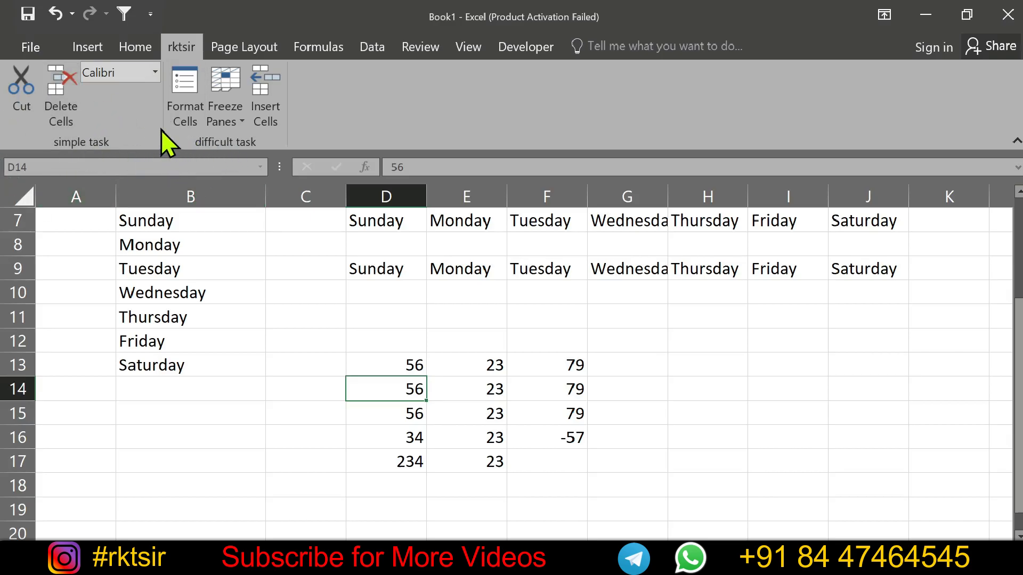
{"action": "left_click", "coordinate": [30, 45]}
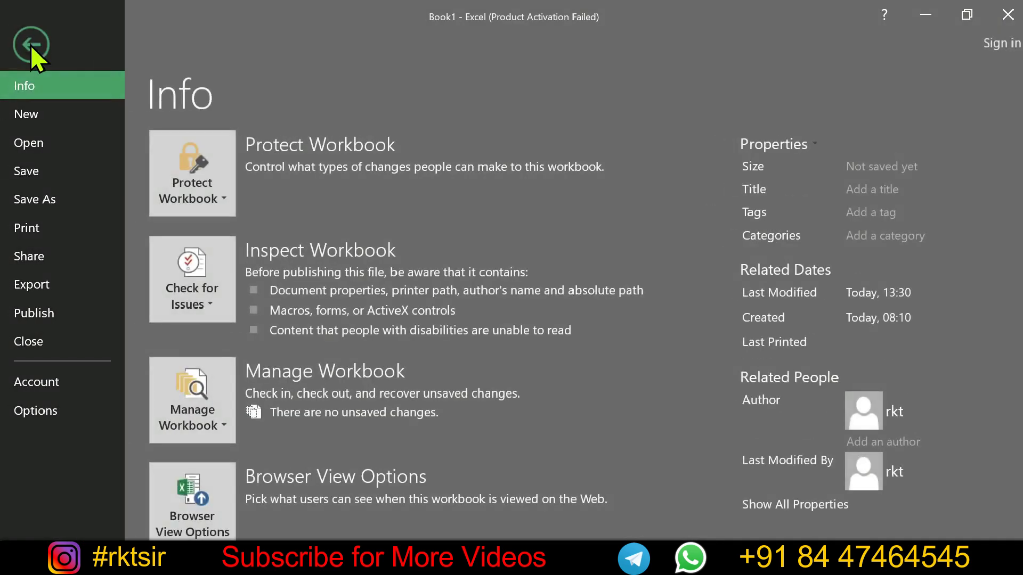
{"action": "left_click", "coordinate": [33, 411]}
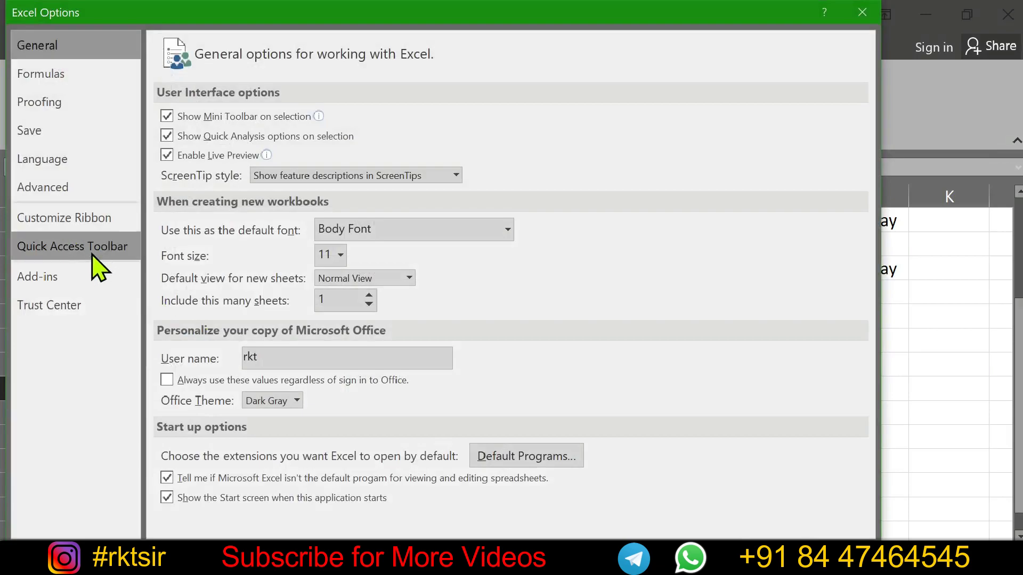
{"action": "left_click", "coordinate": [65, 223]}
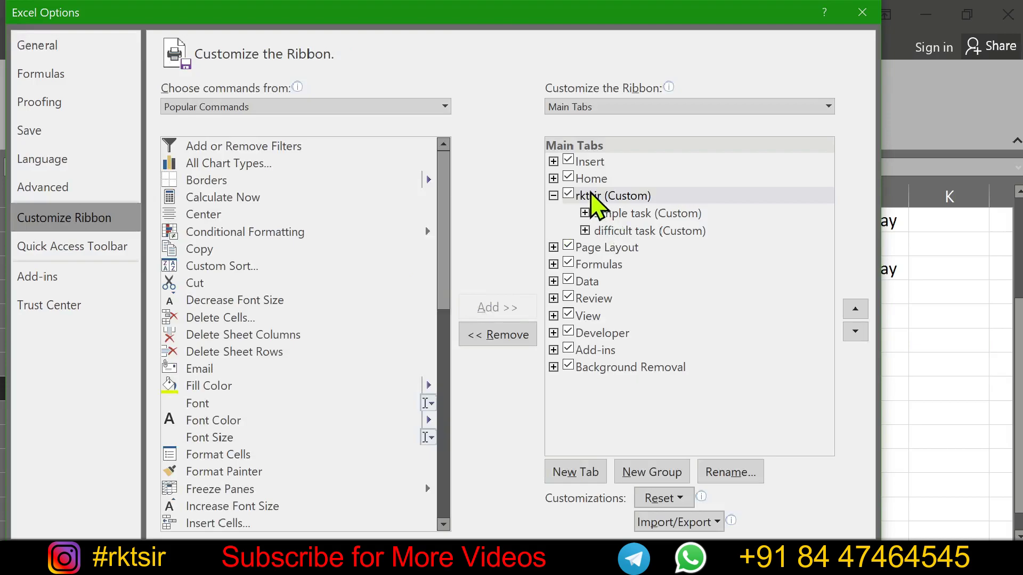
{"action": "left_click", "coordinate": [597, 198]}
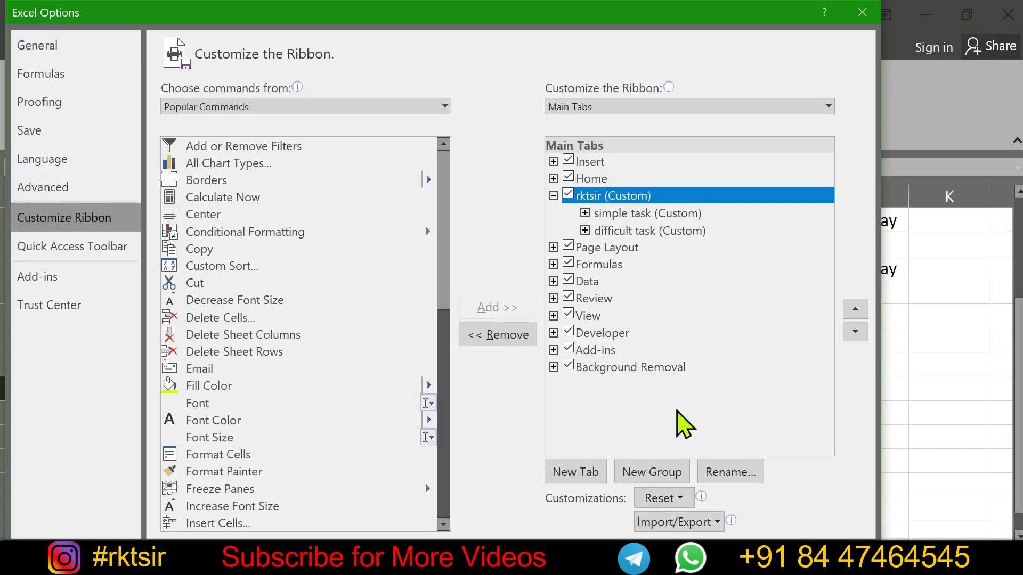
{"action": "left_click", "coordinate": [507, 344]}
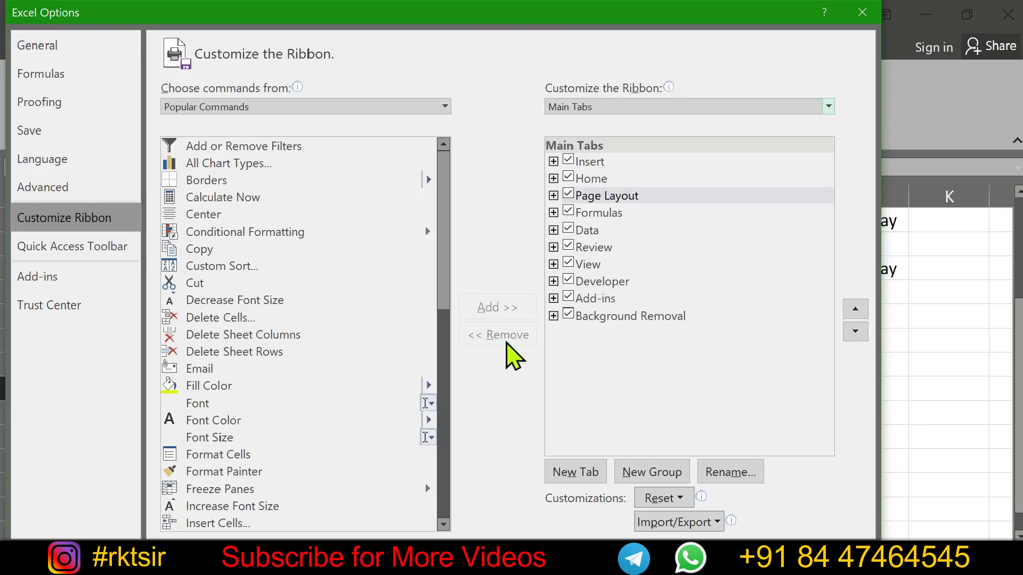
{"action": "left_click", "coordinate": [788, 557]}
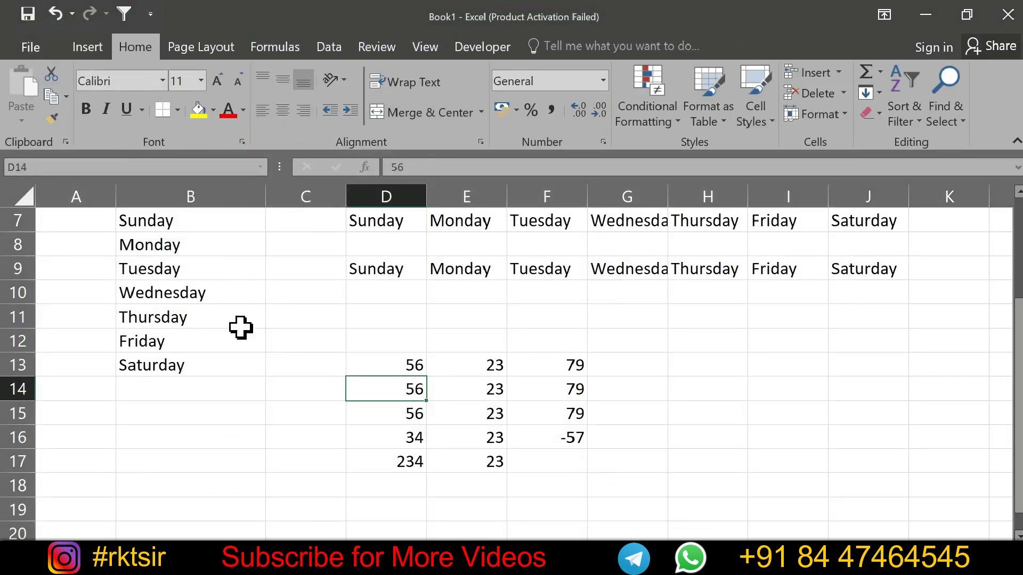
{"action": "left_click", "coordinate": [271, 331]}
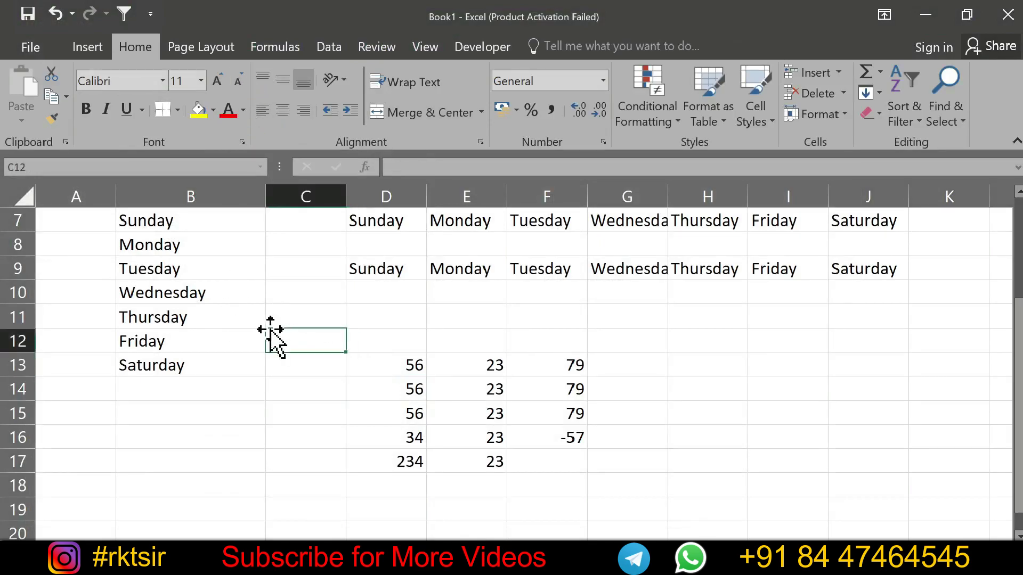
Enter Sunday in H13 and Monday in H14, then extend the series to Friday in H18.
{"action": "left_click", "coordinate": [722, 361]}
{"action": "type", "text": "sunday"}
{"action": "key", "text": "Return"}
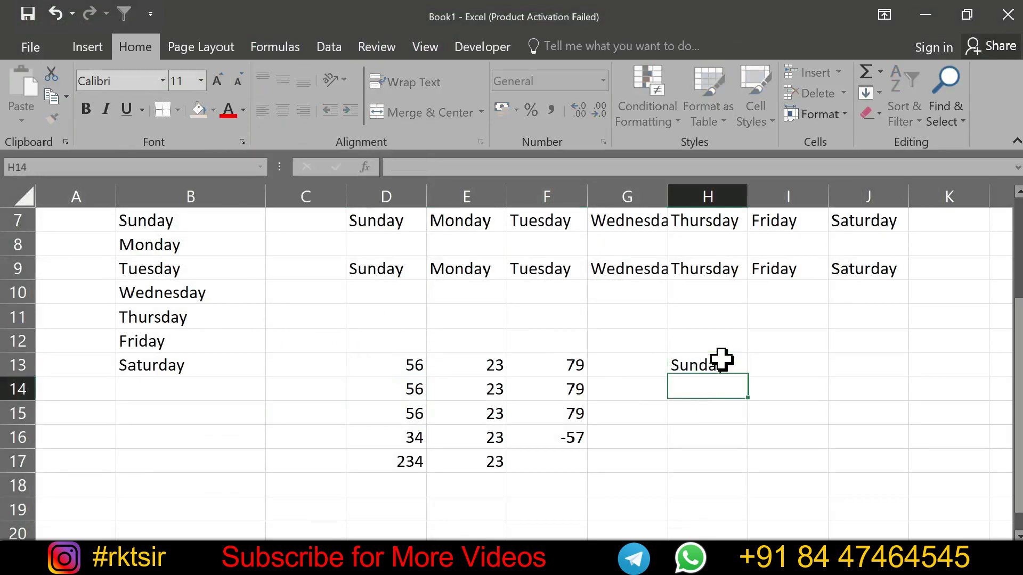
{"action": "key", "text": "F2"}
{"action": "type", "text": "nday"}
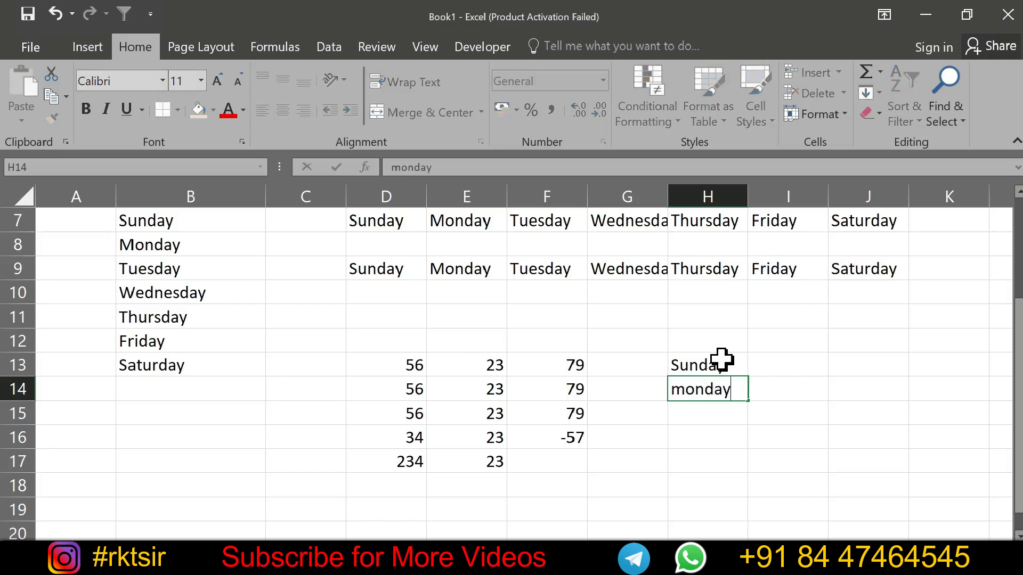
{"action": "key", "text": "Return"}
{"action": "left_click", "coordinate": [717, 371]}
{"action": "left_click_drag", "start_coordinate": [716, 372], "coordinate": [740, 495]}
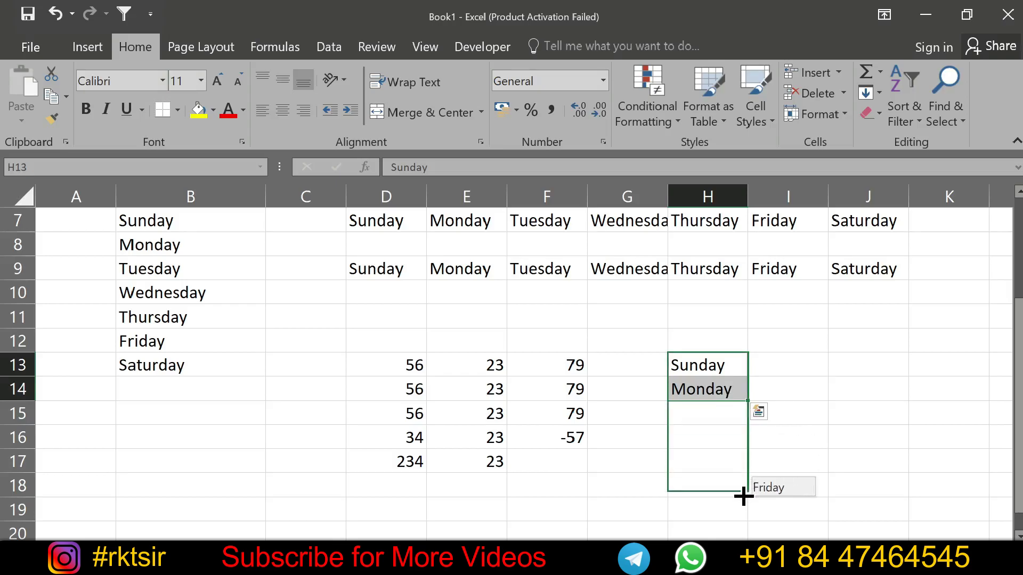
{"action": "left_click", "coordinate": [815, 466]}
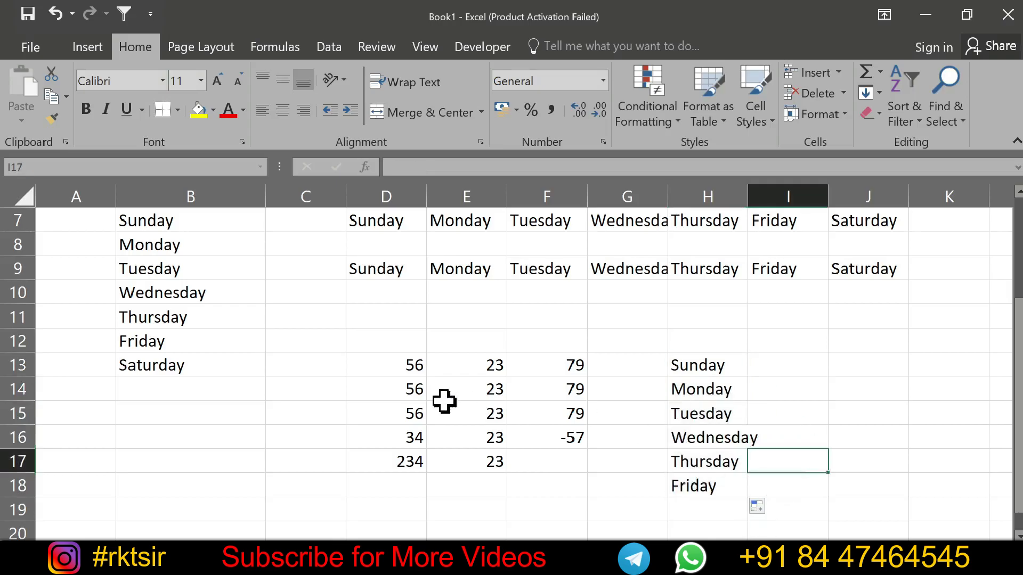
Type apple, banana, mango, orange into C13:C16, select them, and open the File backstage.
{"action": "left_click", "coordinate": [289, 366]}
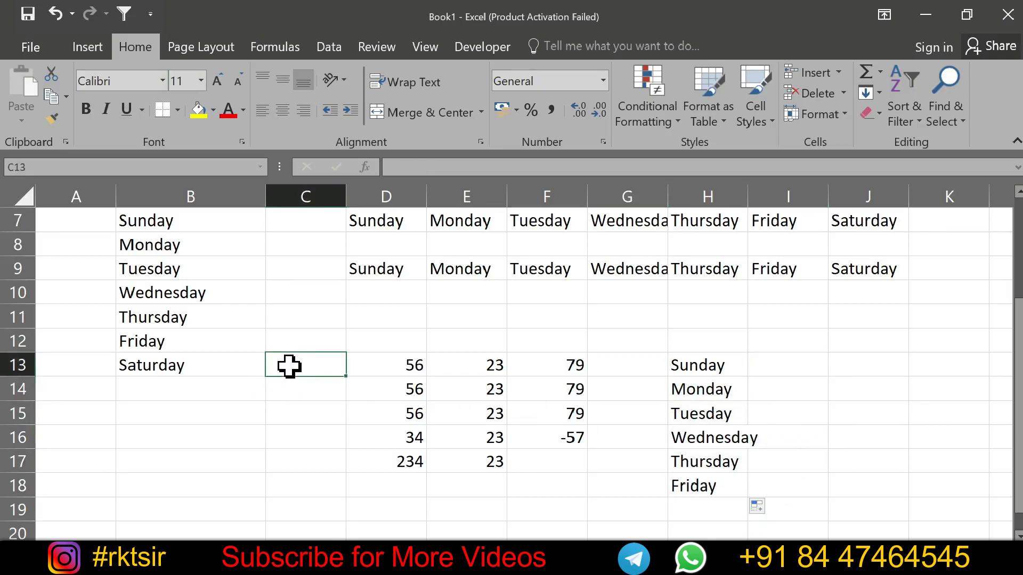
{"action": "type", "text": "apple"}
{"action": "key", "text": "Return"}
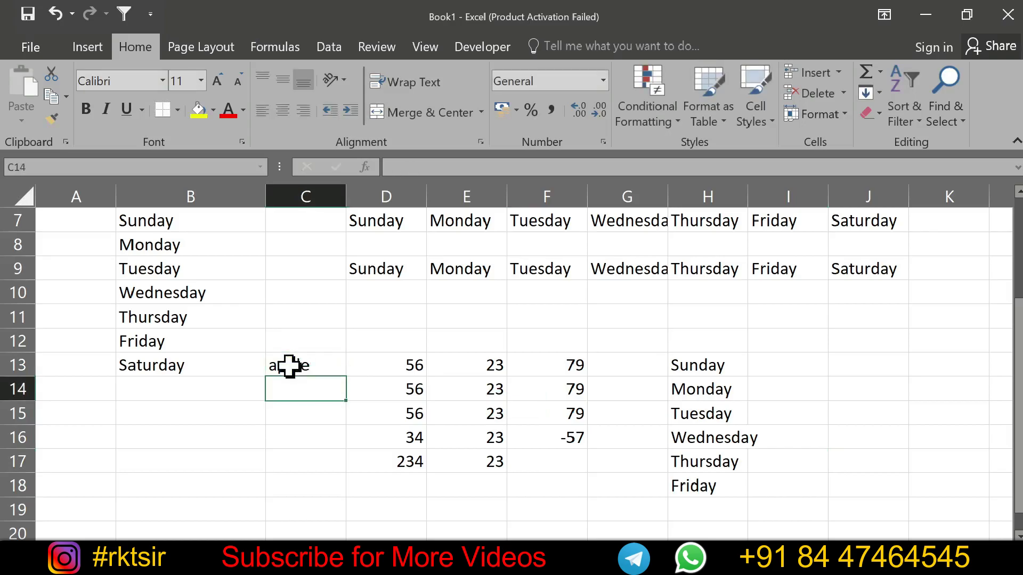
{"action": "type", "text": "banana"}
{"action": "key", "text": "Return"}
{"action": "type", "text": "mango"}
{"action": "key", "text": "Return"}
{"action": "type", "text": "orange"}
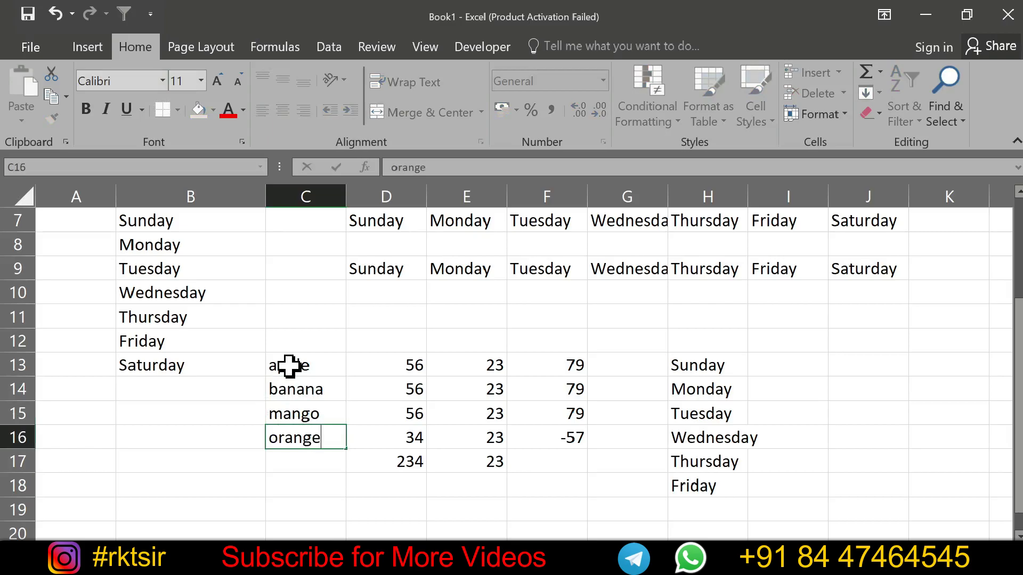
{"action": "key", "text": "Return"}
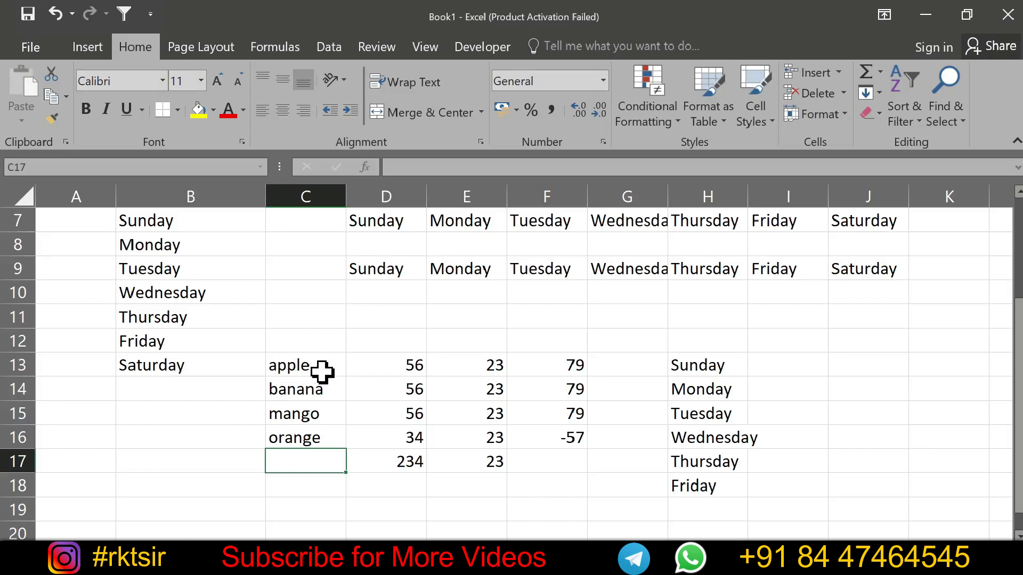
{"action": "left_click_drag", "start_coordinate": [322, 370], "coordinate": [322, 437]}
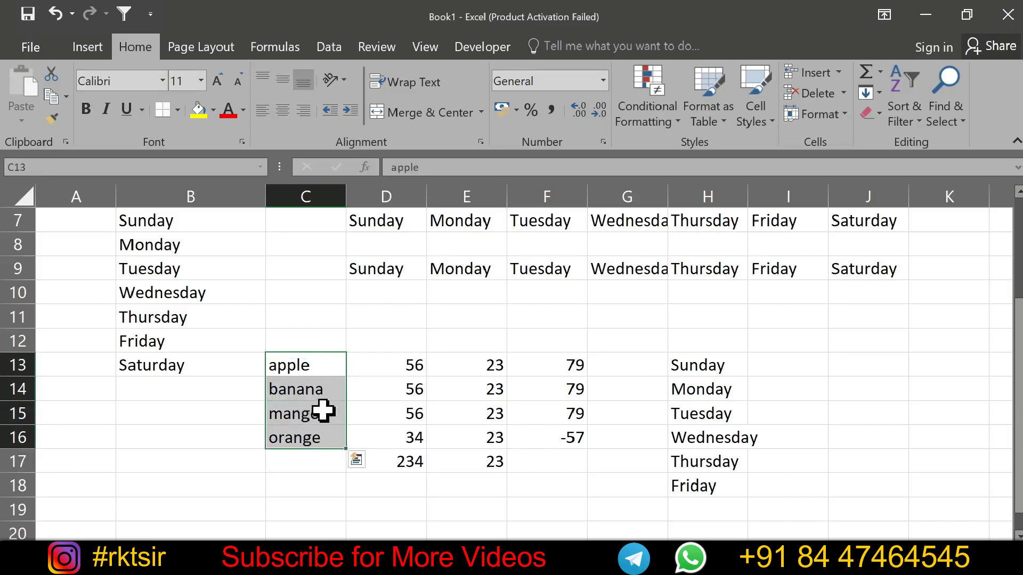
{"action": "left_click", "coordinate": [24, 51]}
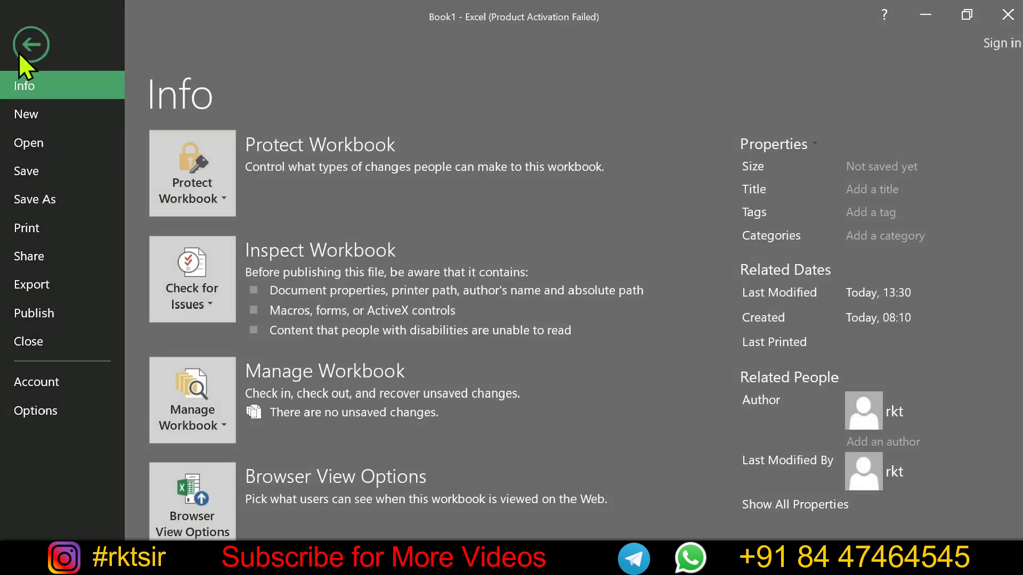
Import $C$13:$C$16 (apple, banana, mango, orange) as a new custom list in Excel Options.
{"action": "left_click", "coordinate": [55, 410]}
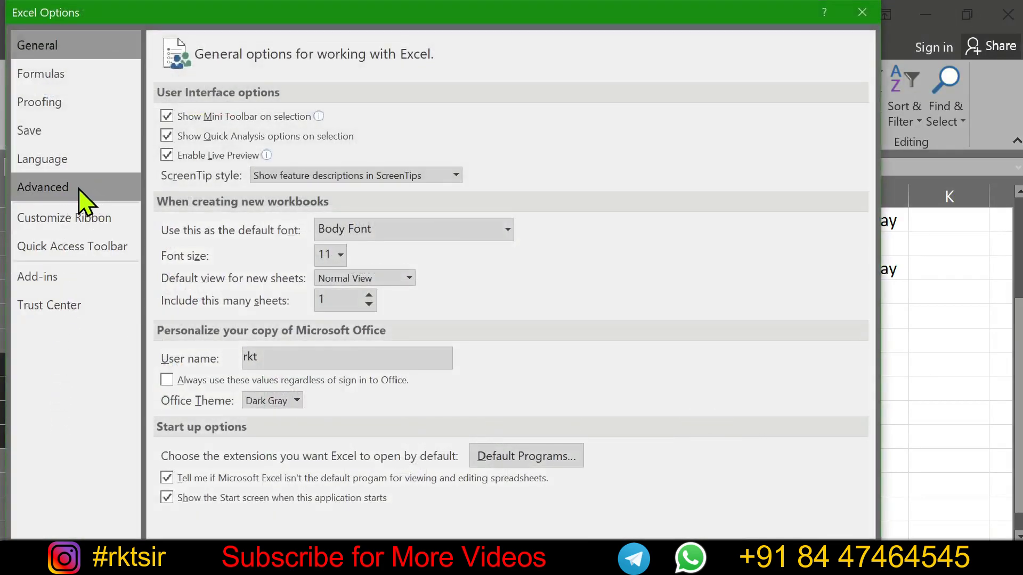
{"action": "left_click", "coordinate": [85, 201]}
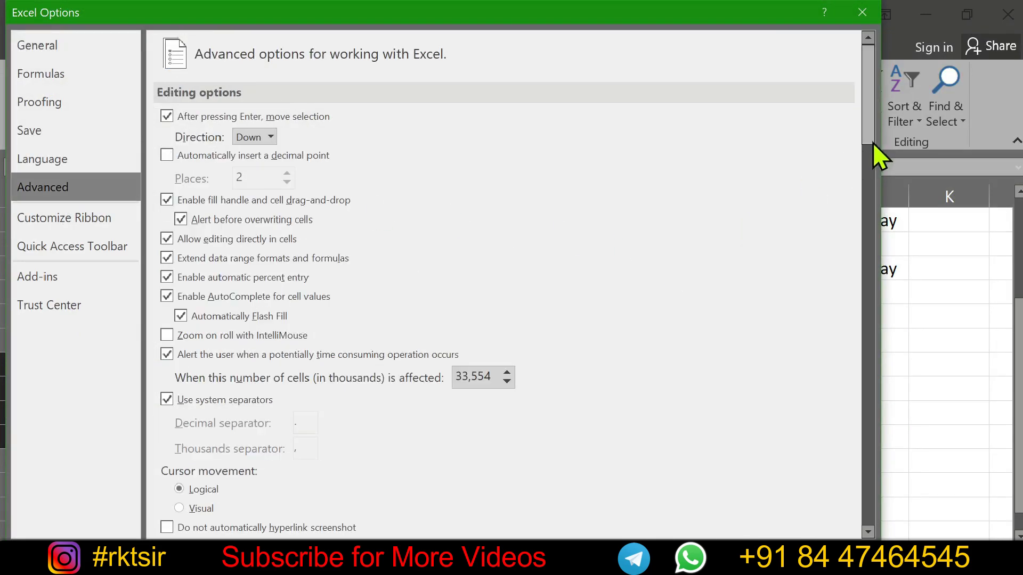
{"action": "left_click_drag", "start_coordinate": [870, 124], "coordinate": [852, 411]}
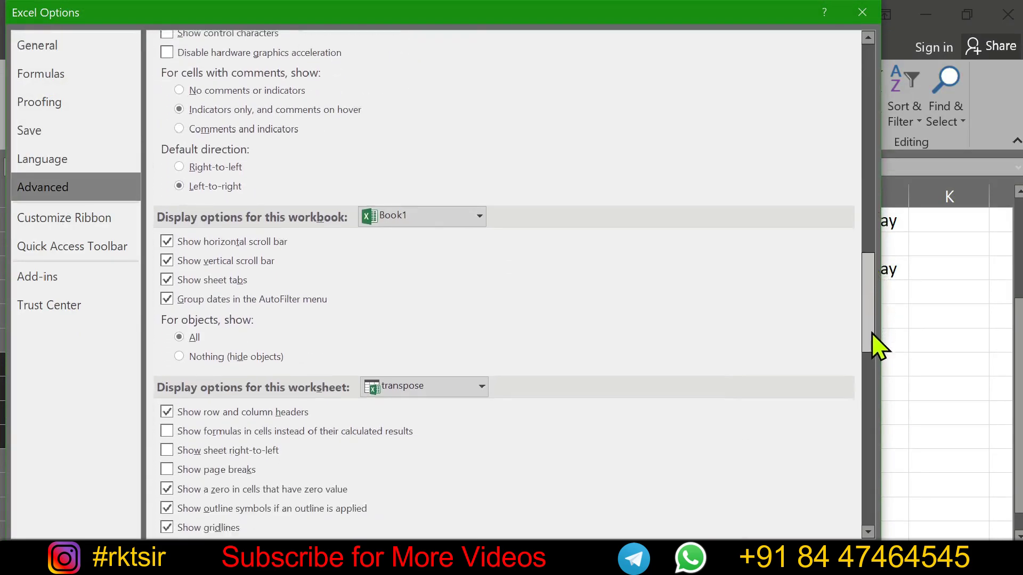
{"action": "scroll", "coordinate": [852, 426], "scroll_direction": "down", "scroll_amount": 5}
{"action": "scroll", "coordinate": [850, 441], "scroll_direction": "down", "scroll_amount": 3}
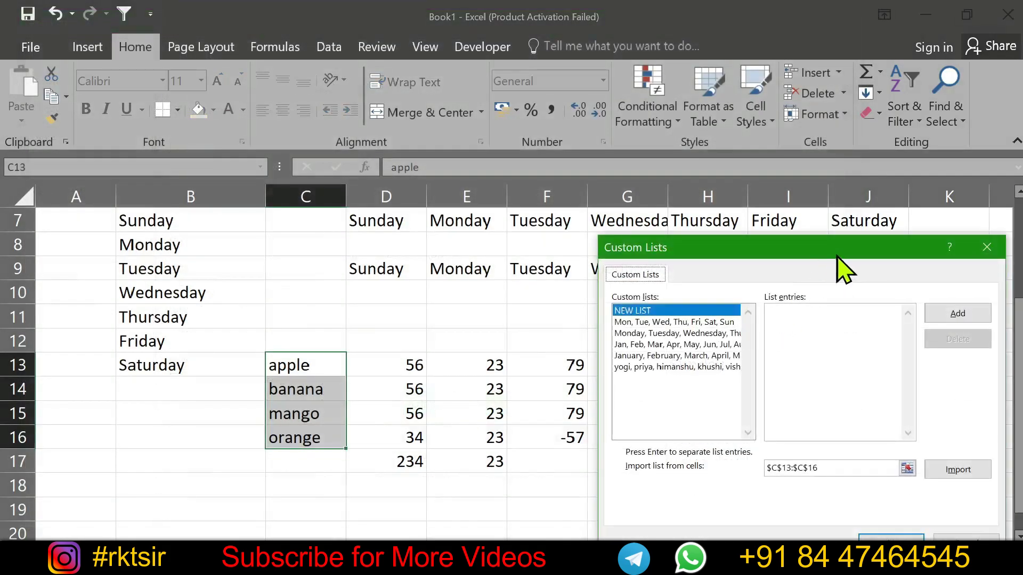
{"action": "left_click_drag", "start_coordinate": [839, 256], "coordinate": [544, 175]}
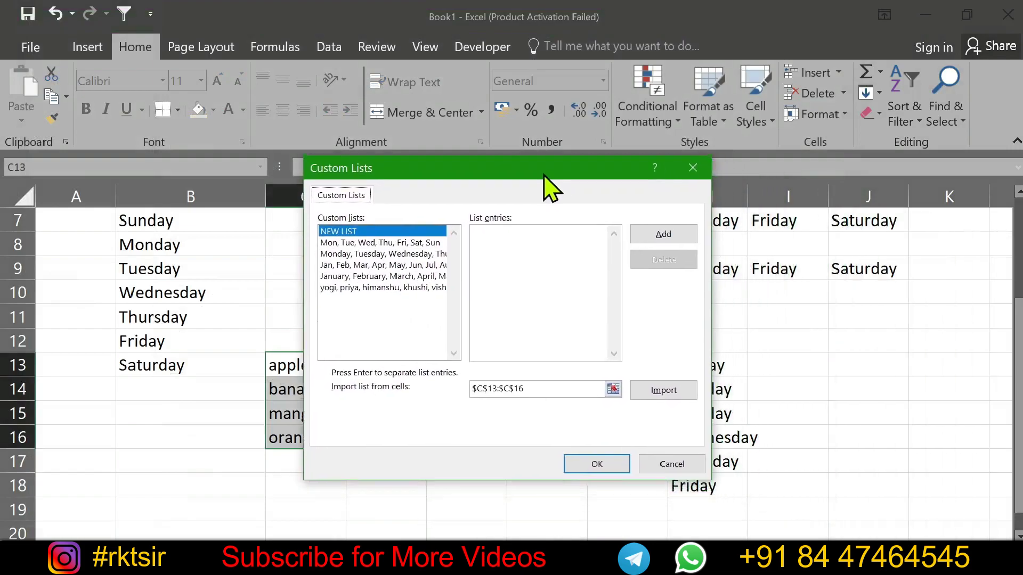
{"action": "left_click", "coordinate": [662, 394]}
{"action": "left_click", "coordinate": [675, 239]}
{"action": "left_click", "coordinate": [589, 465]}
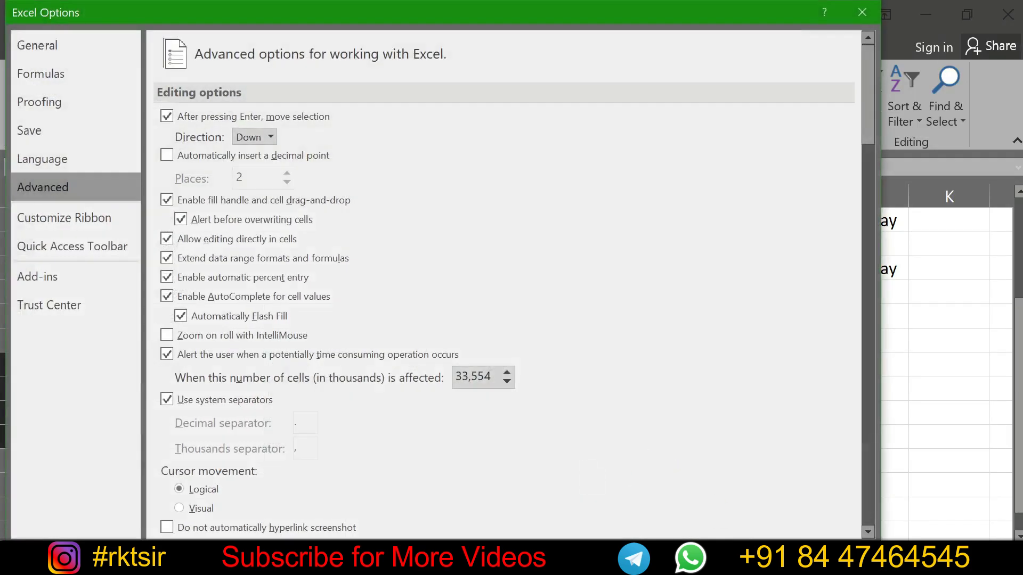
{"action": "left_click", "coordinate": [736, 529]}
Enter apple in I13 and banana in I14.
{"action": "left_click", "coordinate": [808, 362]}
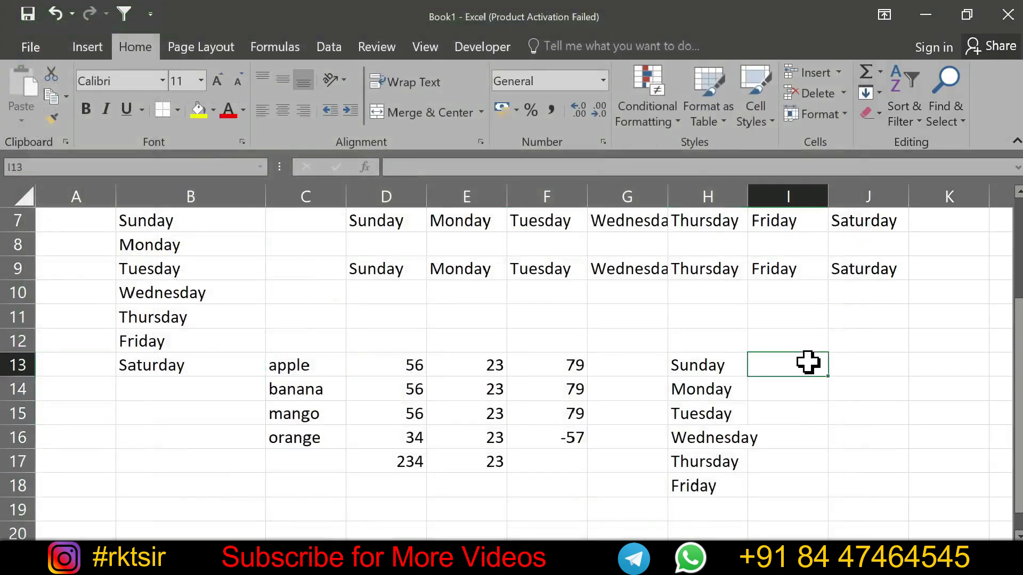
{"action": "type", "text": "apple"}
{"action": "key", "text": "Return"}
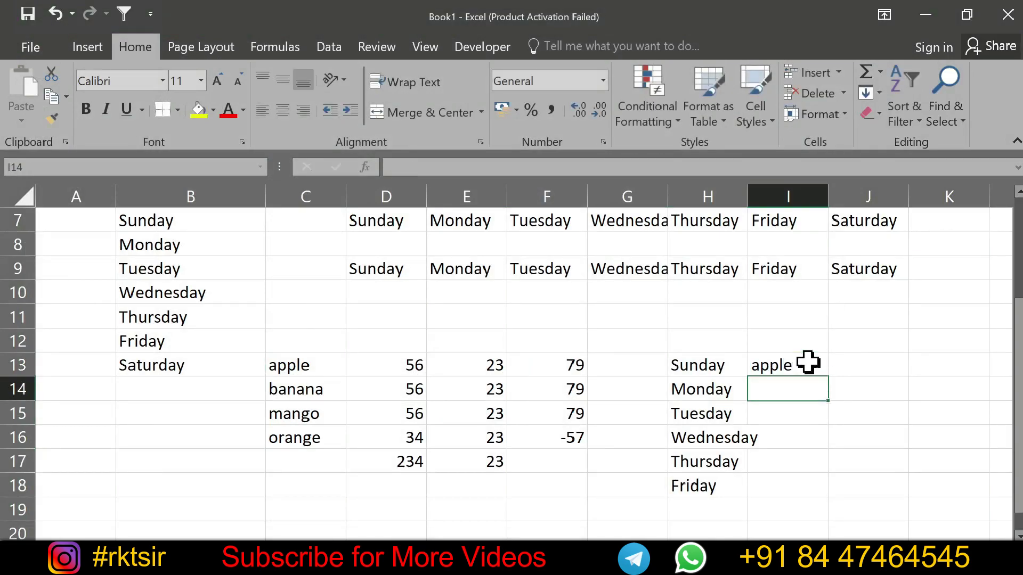
{"action": "type", "text": "banana"}
{"action": "key", "text": "Return"}
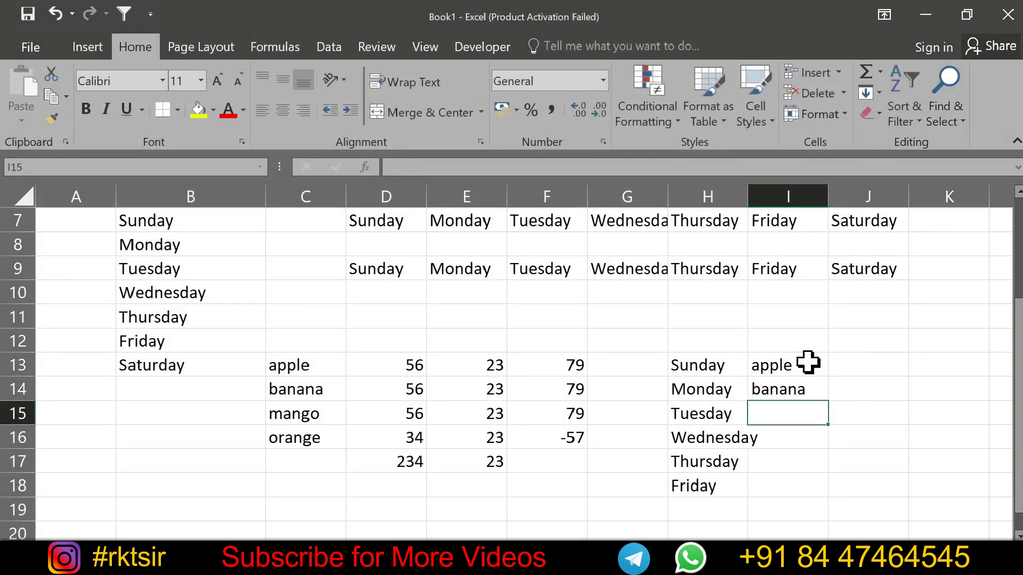
Autofill I13:I14 down to I16 so mango and orange follow apple and banana.
{"action": "left_click_drag", "start_coordinate": [805, 365], "coordinate": [800, 382]}
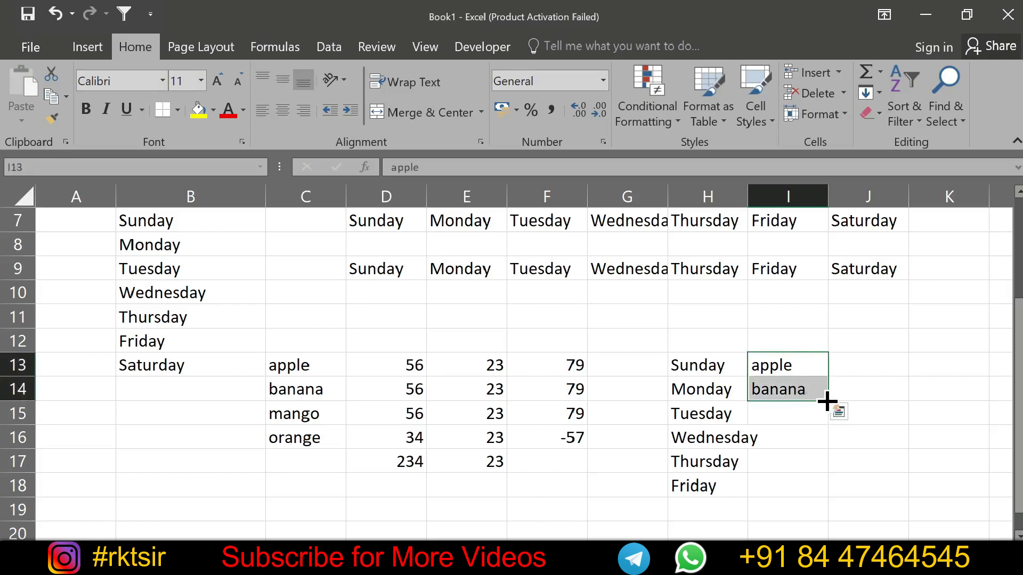
{"action": "left_click_drag", "start_coordinate": [828, 402], "coordinate": [819, 457]}
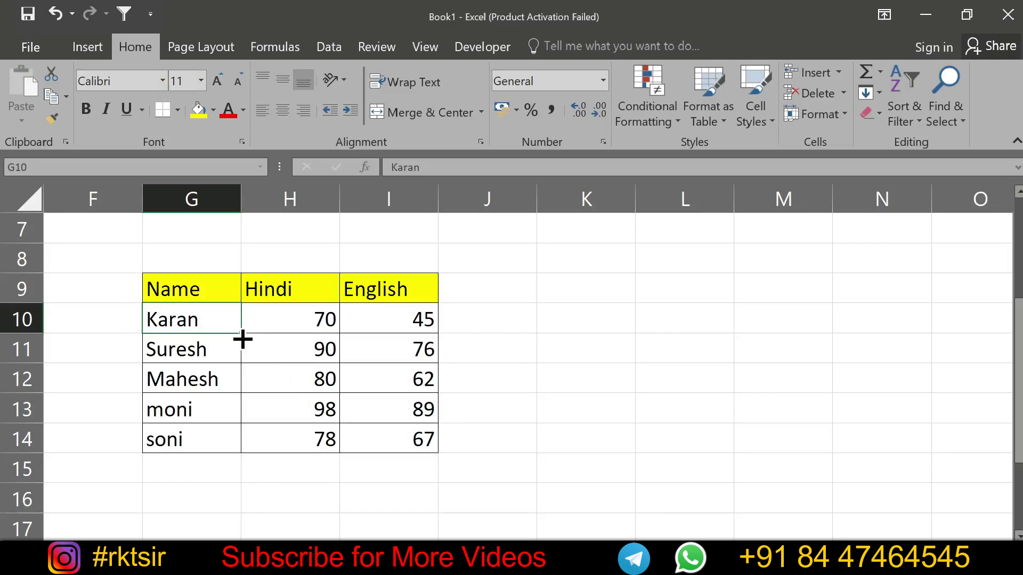
Open the table's data form with Alt+D, O and add a student with Hindi 98, English 98.
{"action": "left_click", "coordinate": [181, 438]}
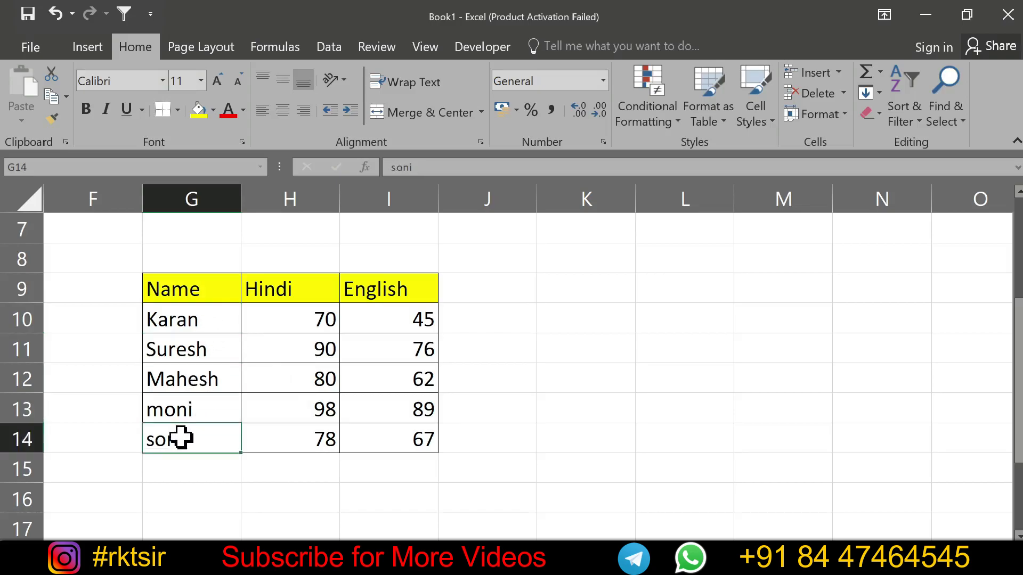
{"action": "key", "text": "alt"}
{"action": "key", "text": "d"}
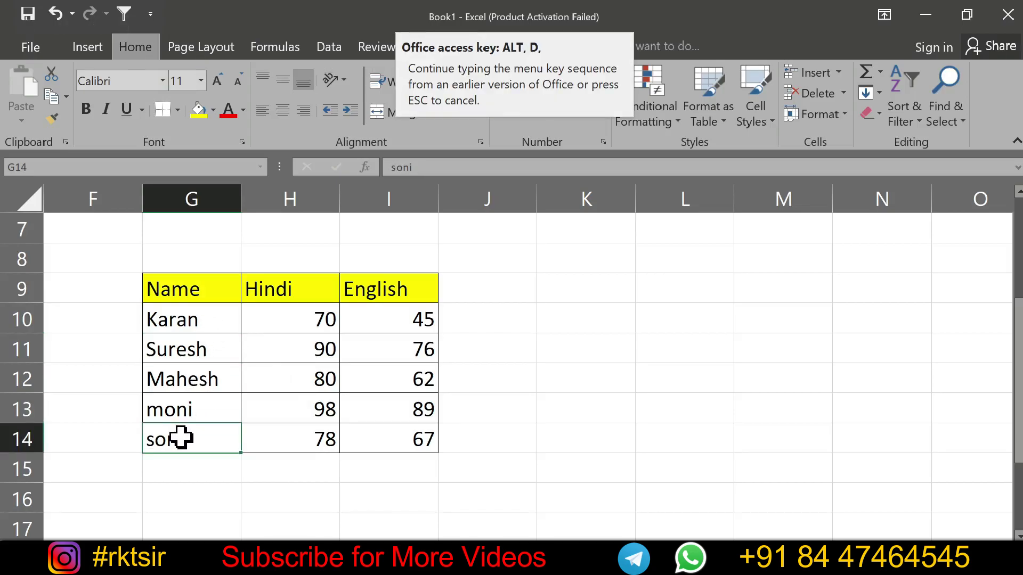
{"action": "key", "text": "o"}
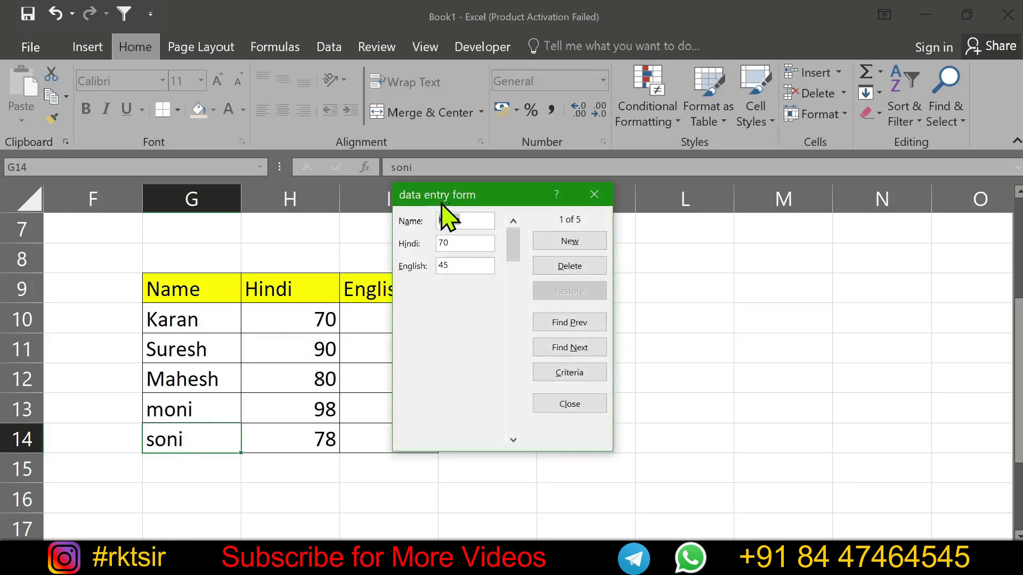
{"action": "left_click", "coordinate": [566, 245]}
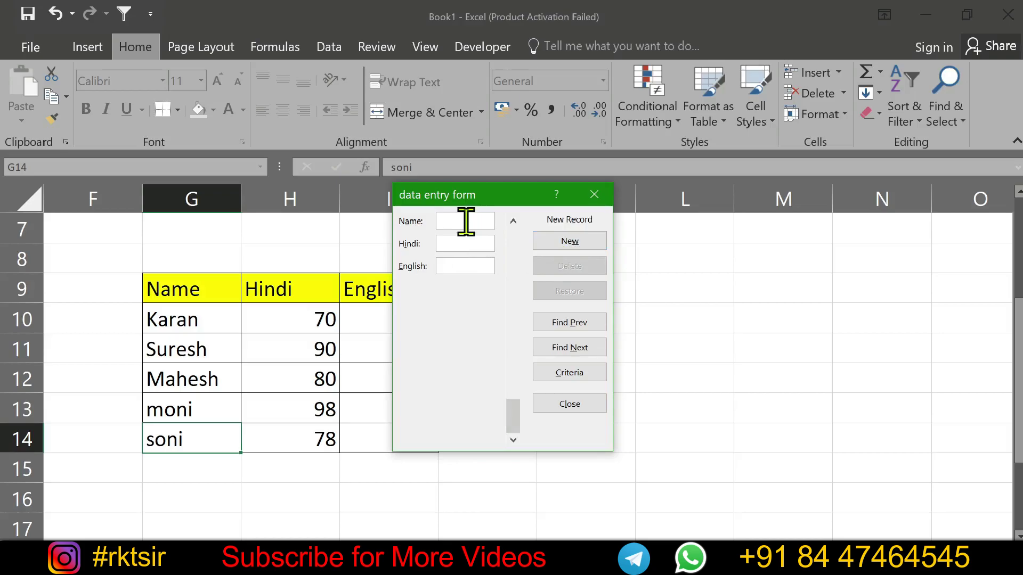
{"action": "type", "text": "soni"}
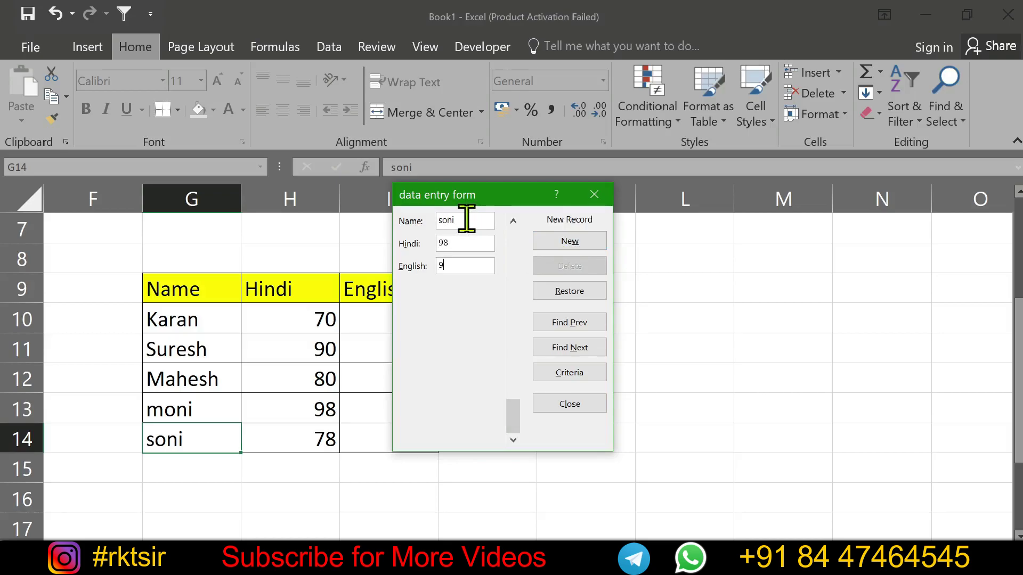
{"action": "left_click", "coordinate": [568, 242]}
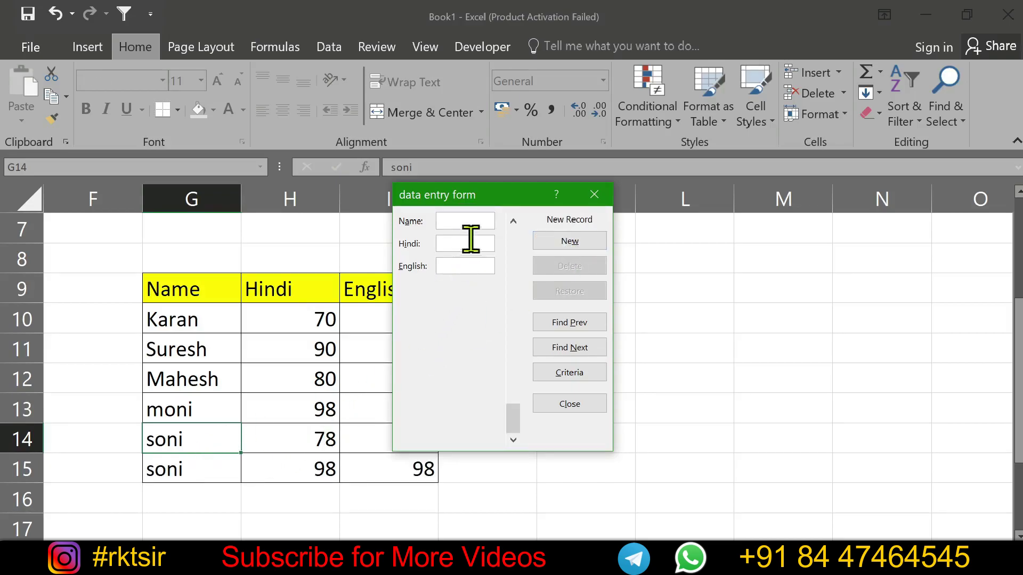
Add two more students with marks 90/98 and 76/56, then close the form.
{"action": "type", "text": "man"}
{"action": "type", "text": "98"}
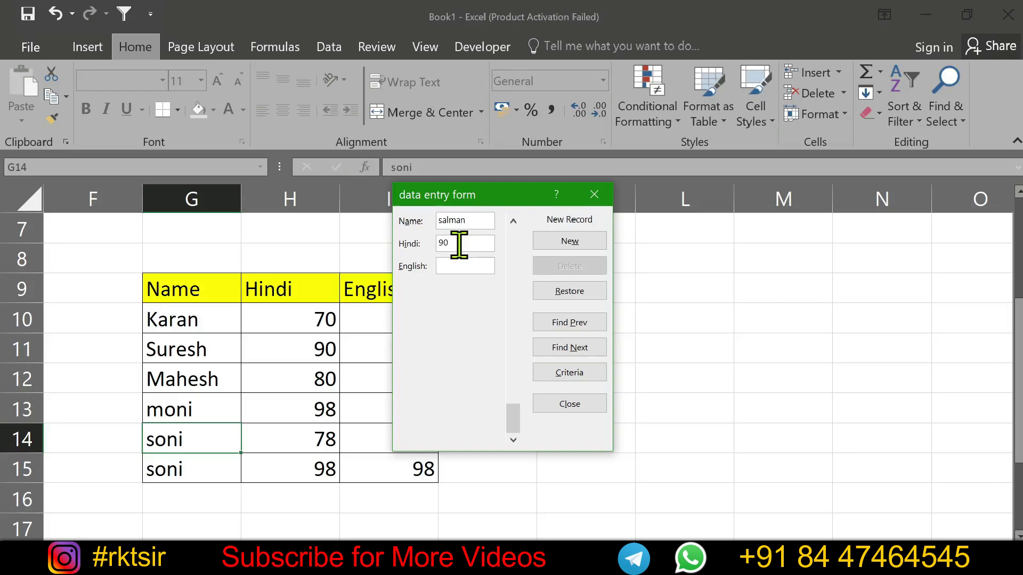
{"action": "left_click", "coordinate": [554, 245]}
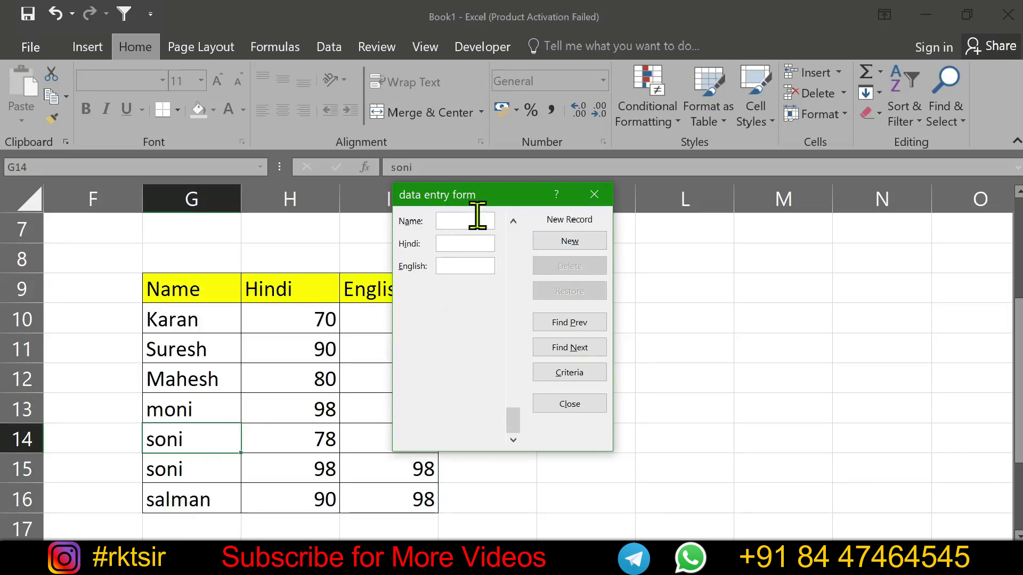
{"action": "type", "text": "rkt"}
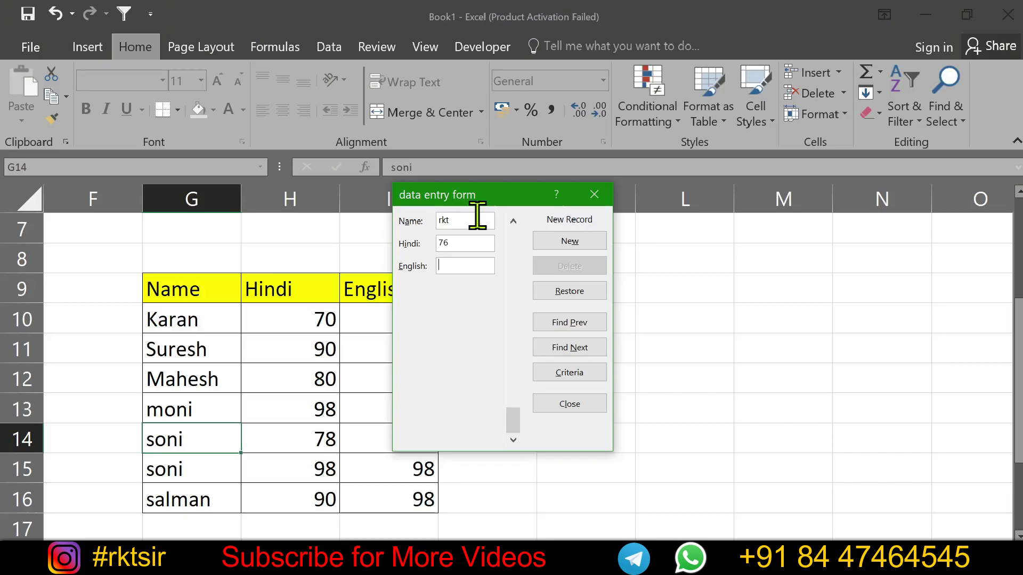
{"action": "left_click", "coordinate": [554, 243]}
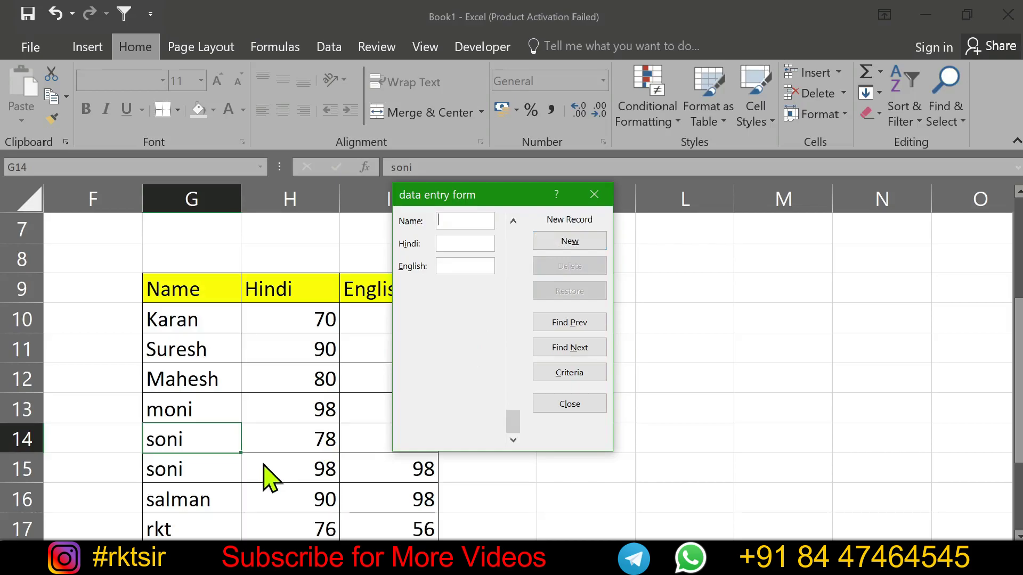
{"action": "left_click", "coordinate": [595, 195]}
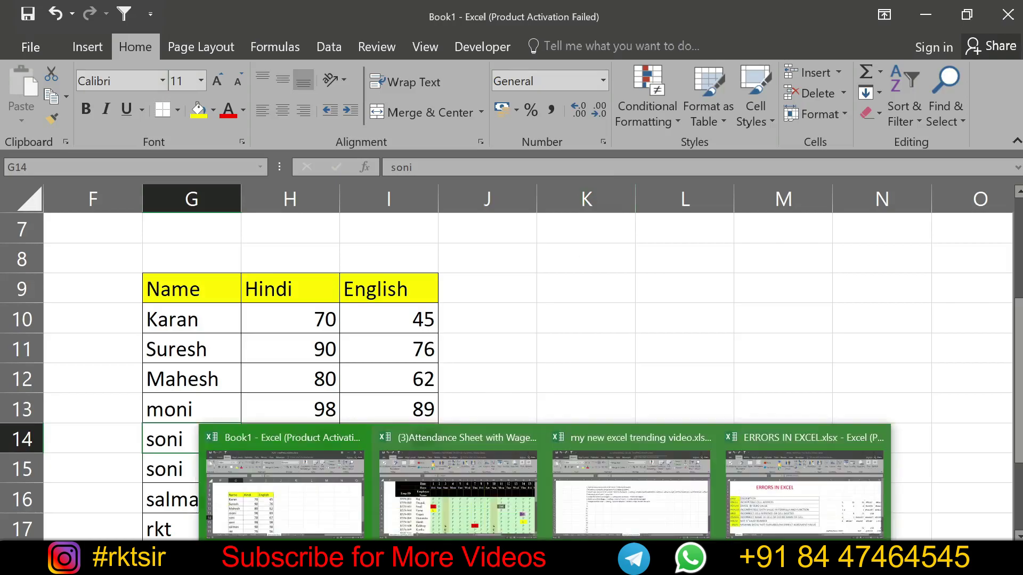
In the attendance workbook, clear all contents and formatting from column M's SUNDAY block.
{"action": "left_click", "coordinate": [493, 513]}
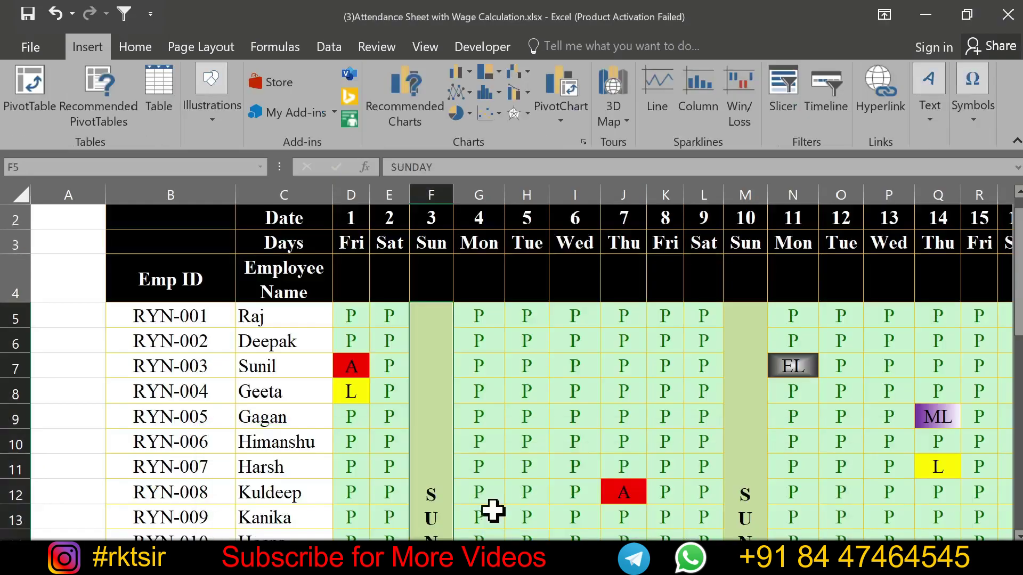
{"action": "left_click", "coordinate": [491, 392]}
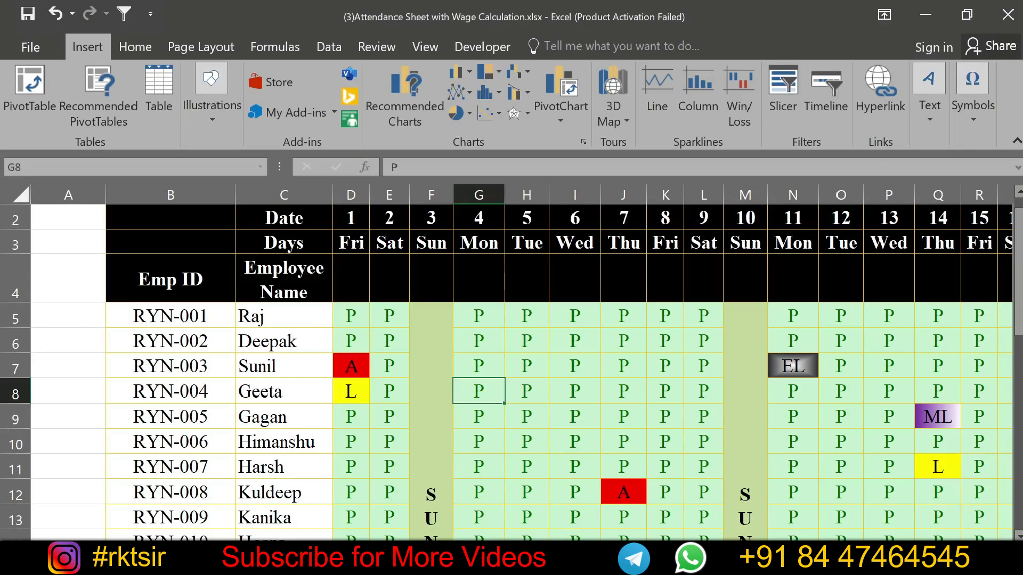
{"action": "scroll", "coordinate": [936, 475], "scroll_direction": "down", "scroll_amount": 3}
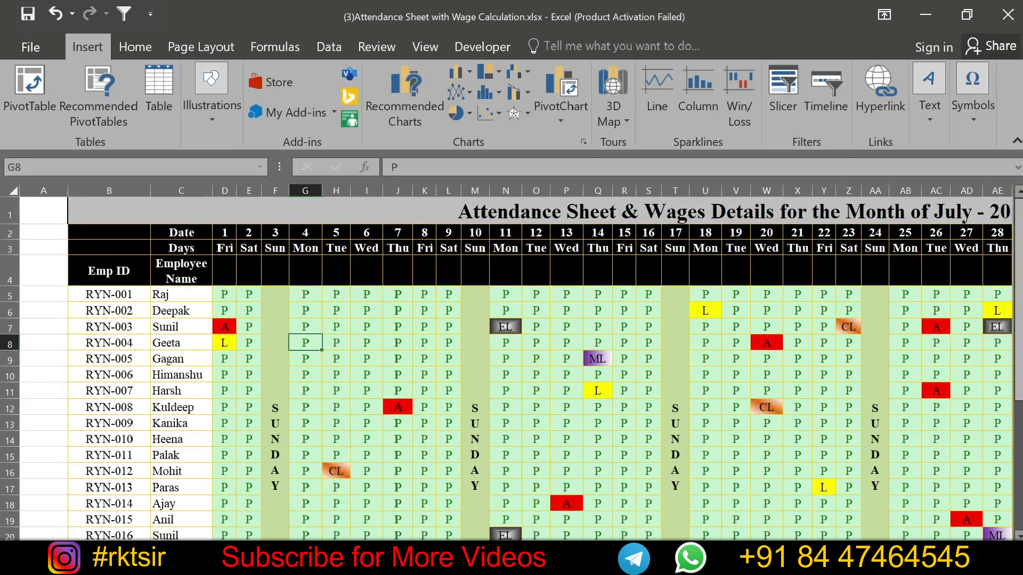
{"action": "scroll", "coordinate": [512, 367], "scroll_direction": "down", "scroll_amount": 2}
{"action": "scroll", "coordinate": [511, 367], "scroll_direction": "up", "scroll_amount": 1}
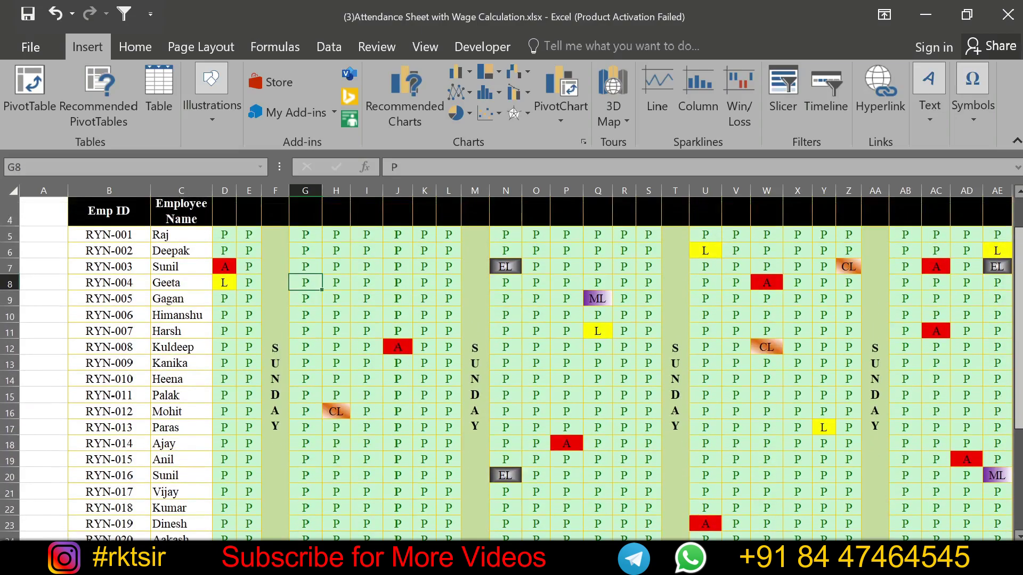
{"action": "scroll", "coordinate": [502, 255], "scroll_direction": "down", "scroll_amount": 1}
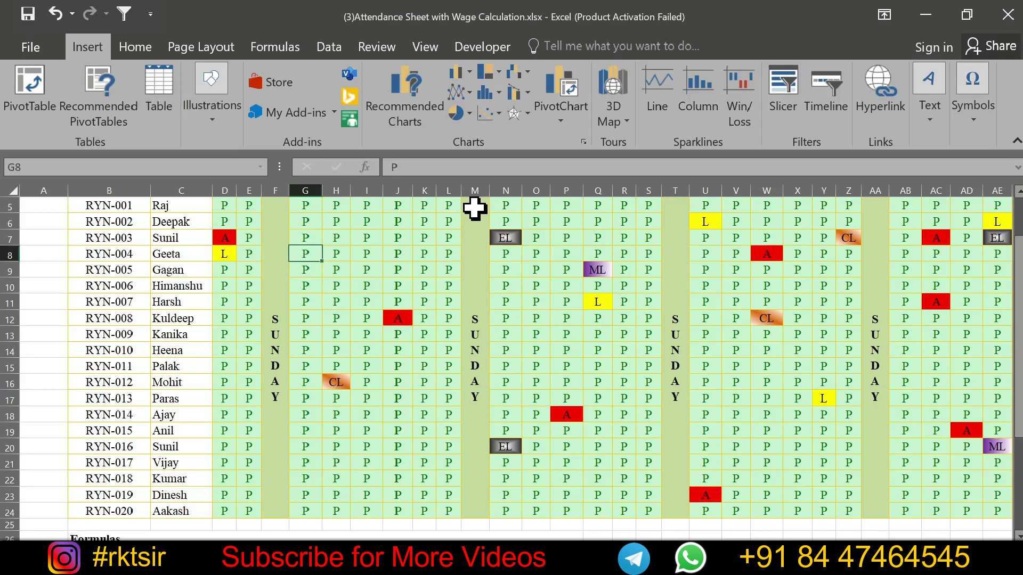
{"action": "left_click", "coordinate": [474, 208]}
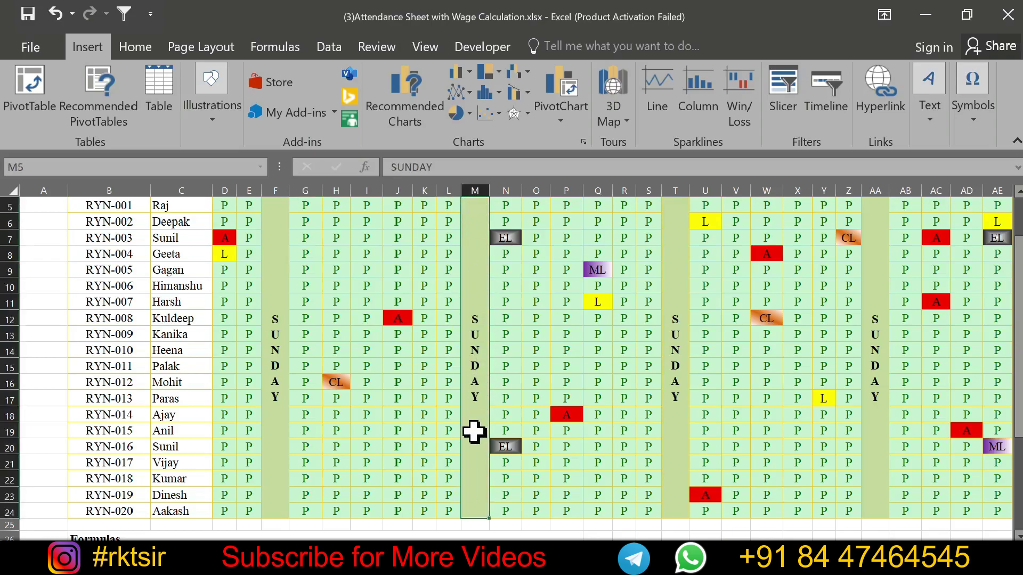
{"action": "key", "text": "alt+h"}
{"action": "key", "text": "e"}
{"action": "key", "text": "a"}
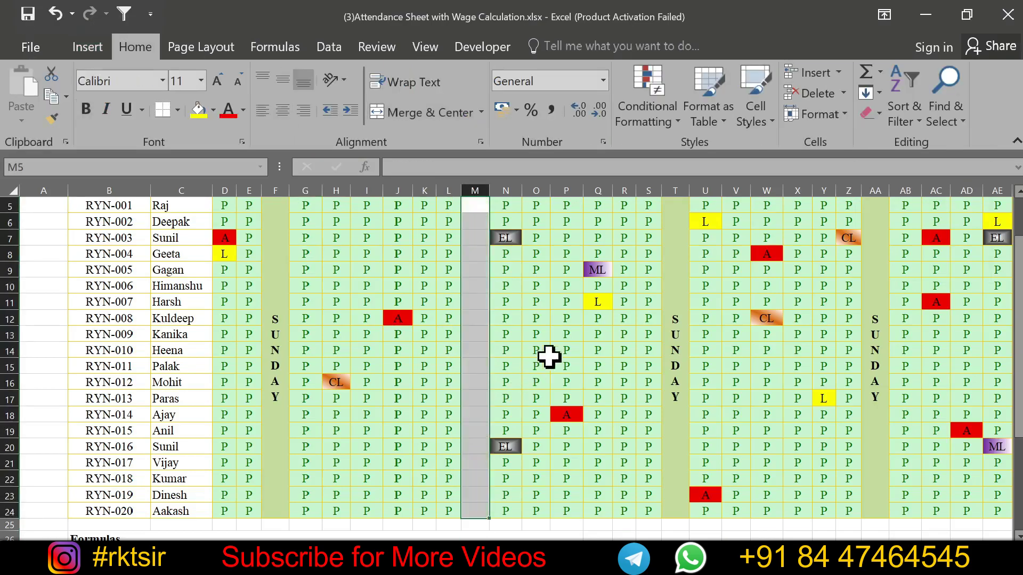
{"action": "left_click", "coordinate": [566, 334]}
Type 'rt' into two column M cells below M5.
{"action": "left_click", "coordinate": [476, 205]}
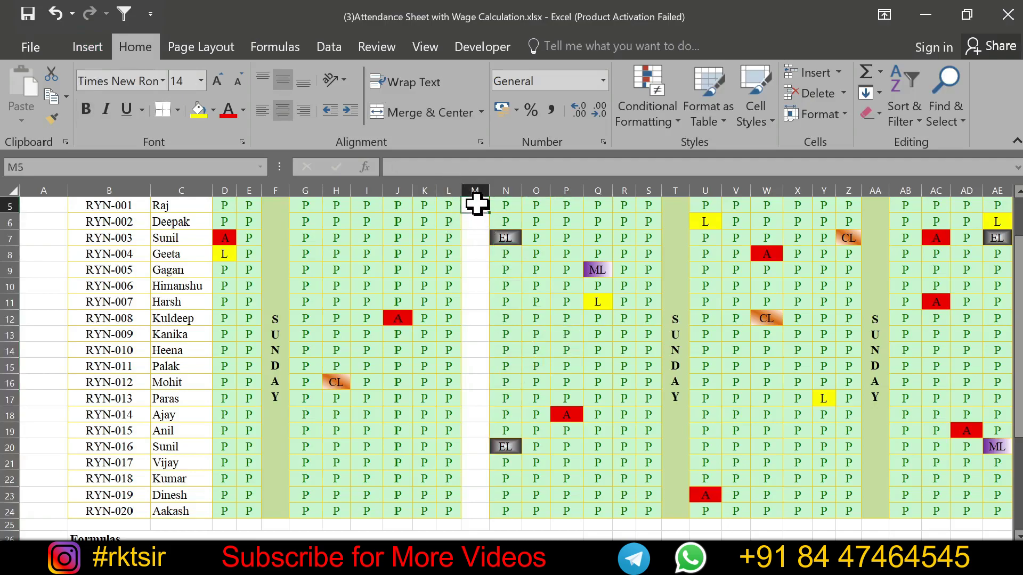
{"action": "type", "text": "trt"}
{"action": "key", "text": "Return"}
{"action": "key", "text": "Return"}
{"action": "type", "text": "rt"}
{"action": "key", "text": "Return"}
{"action": "type", "text": "rt"}
{"action": "key", "text": "Return"}
{"action": "type", "text": "rt"}
{"action": "key", "text": "Return"}
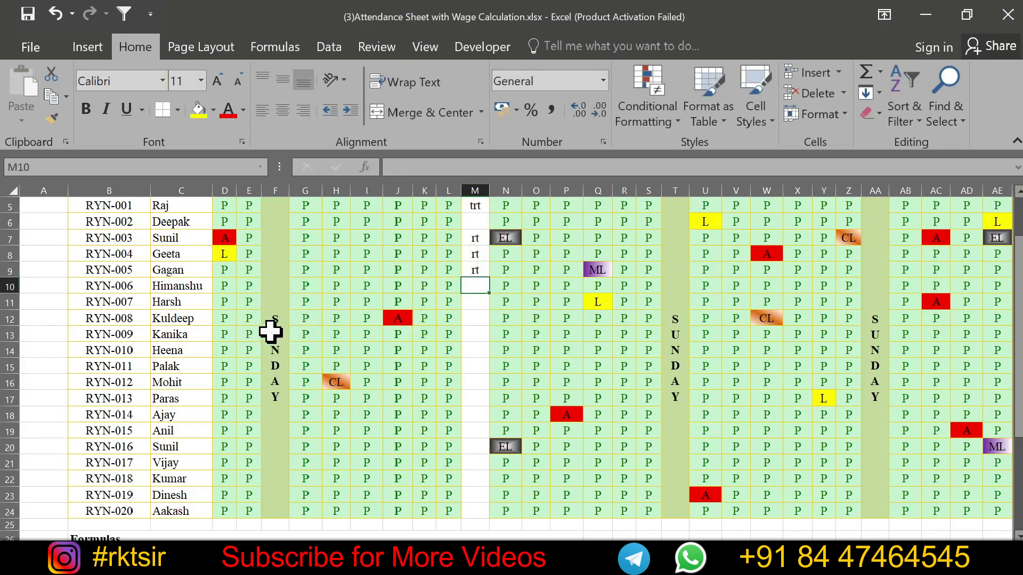
{"action": "left_click", "coordinate": [272, 333]}
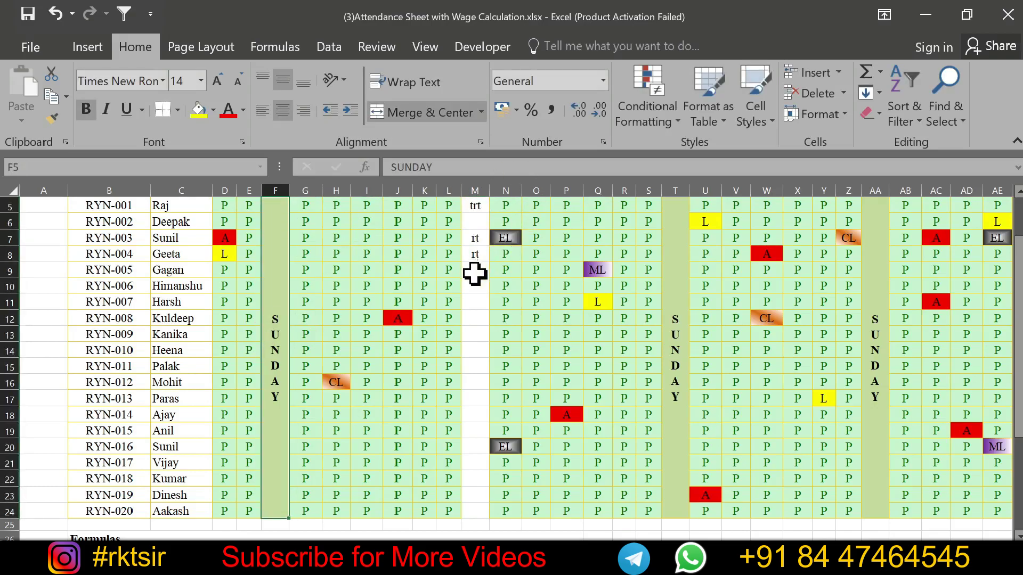
{"action": "left_click", "coordinate": [475, 206]}
Clear all contents and formatting from the SUNDAY block in column T.
{"action": "left_click", "coordinate": [676, 215]}
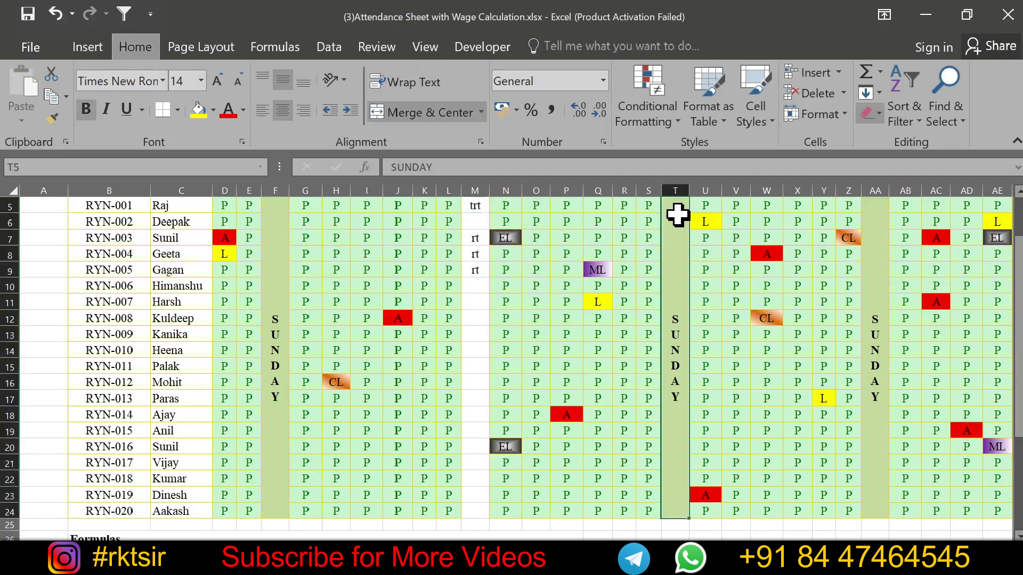
{"action": "key", "text": "alt+h"}
{"action": "key", "text": "e"}
{"action": "key", "text": "a"}
{"action": "left_click", "coordinate": [555, 306]}
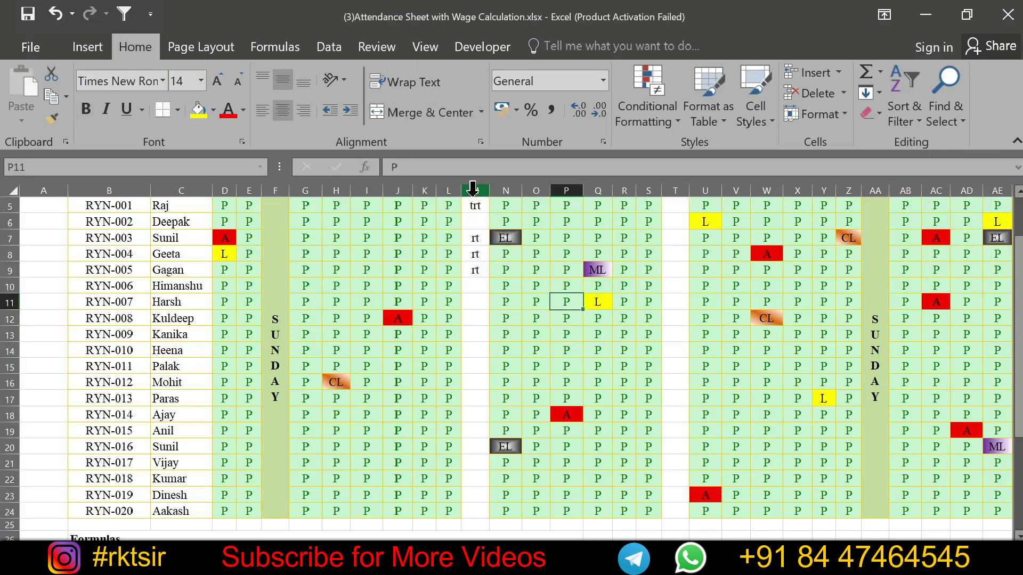
Merge and center M5:M24 into one cell, accepting the data-loss warning.
{"action": "left_click_drag", "start_coordinate": [475, 205], "coordinate": [469, 510]}
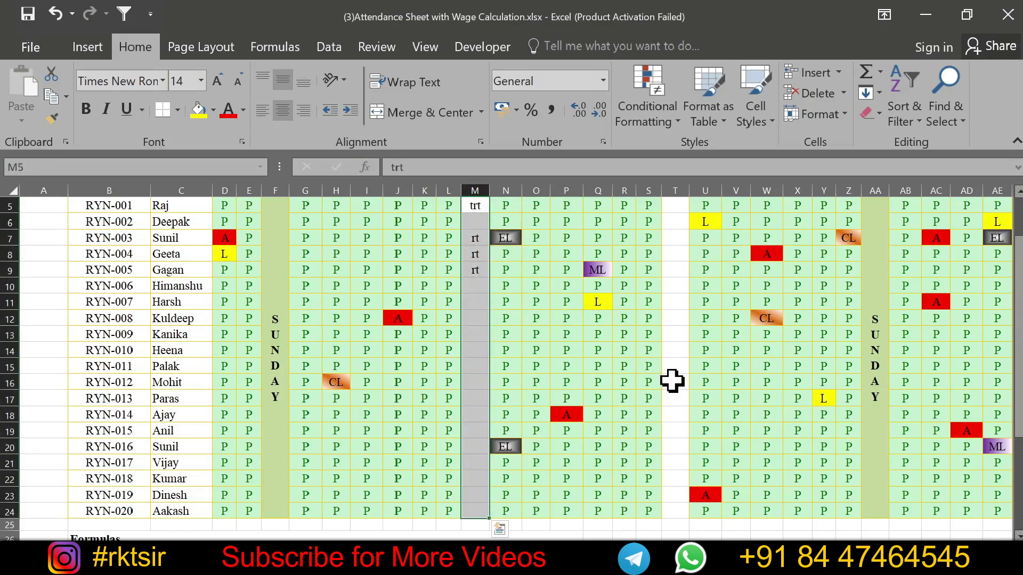
{"action": "key", "text": "alt+h"}
{"action": "key", "text": "m"}
{"action": "key", "text": "c"}
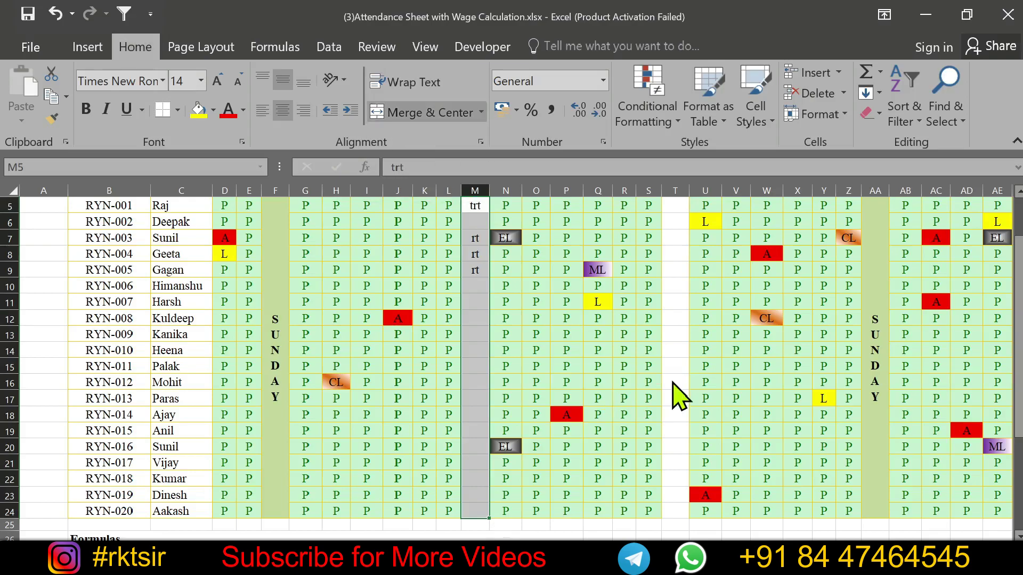
{"action": "left_click", "coordinate": [478, 358]}
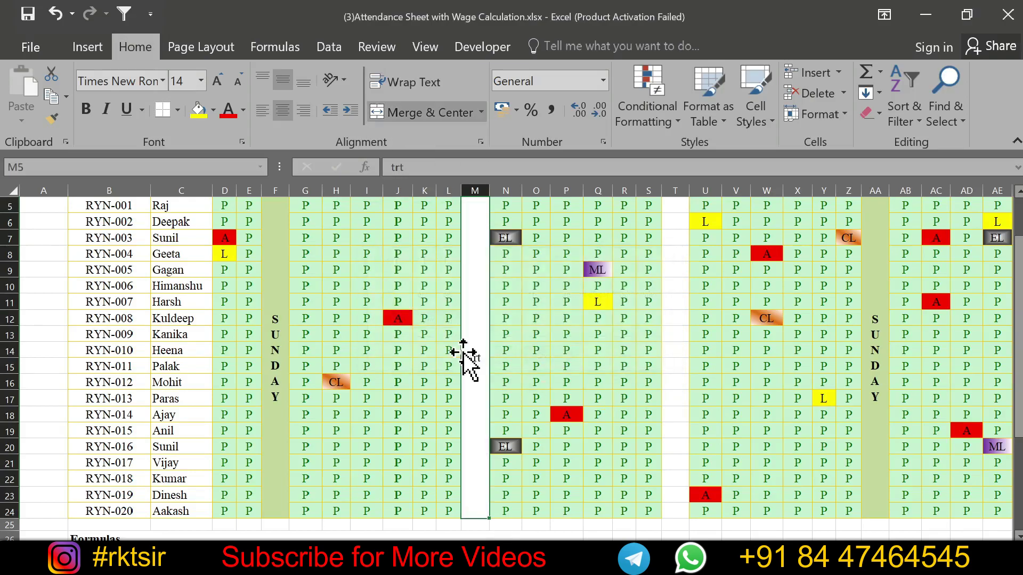
Enter Sunday in the merged M5 cell and set its orientation to vertical text.
{"action": "type", "text": "Sunday"}
{"action": "key", "text": "Return"}
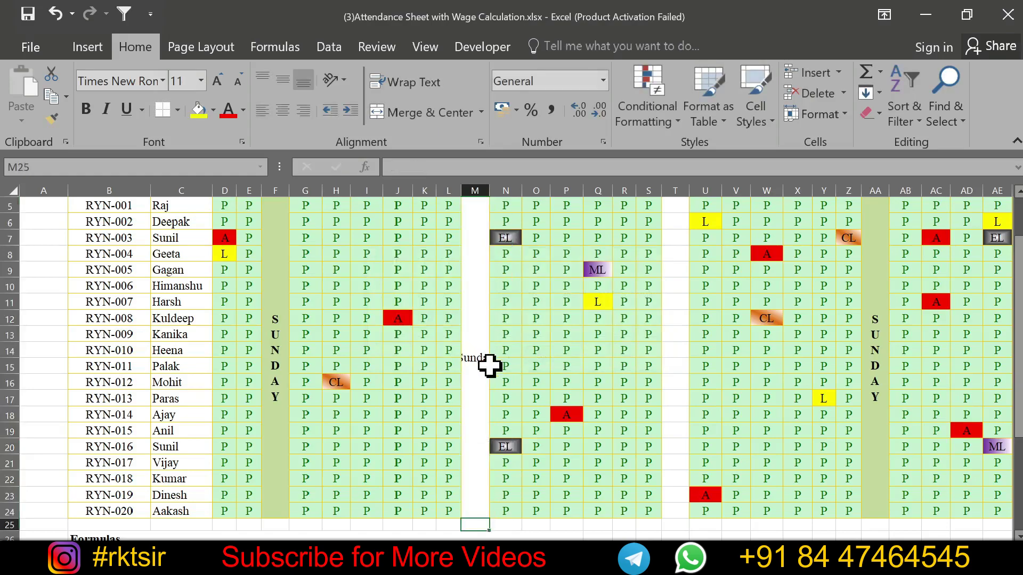
{"action": "left_click", "coordinate": [477, 360]}
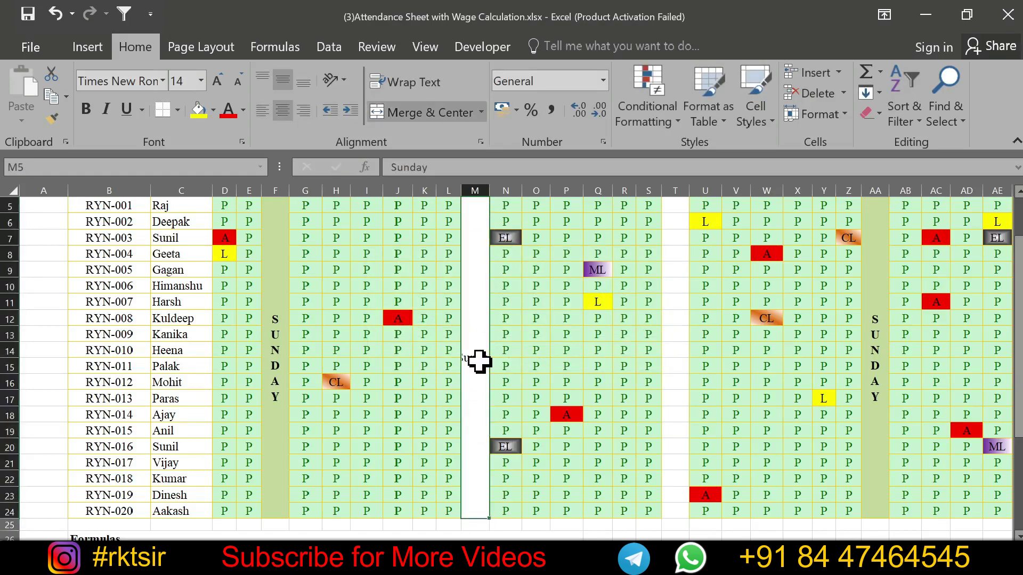
{"action": "left_click", "coordinate": [341, 84]}
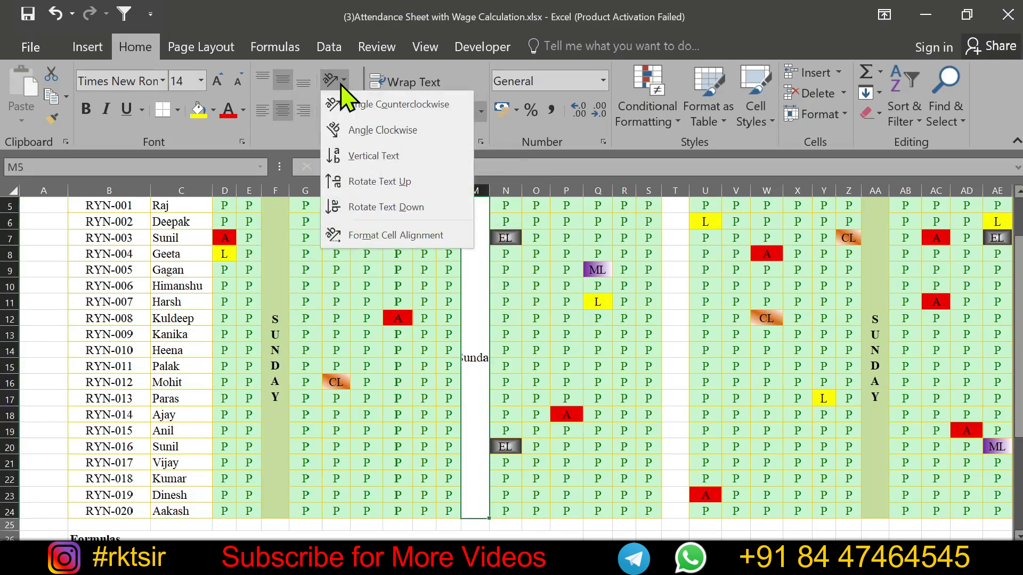
{"action": "left_click", "coordinate": [368, 155]}
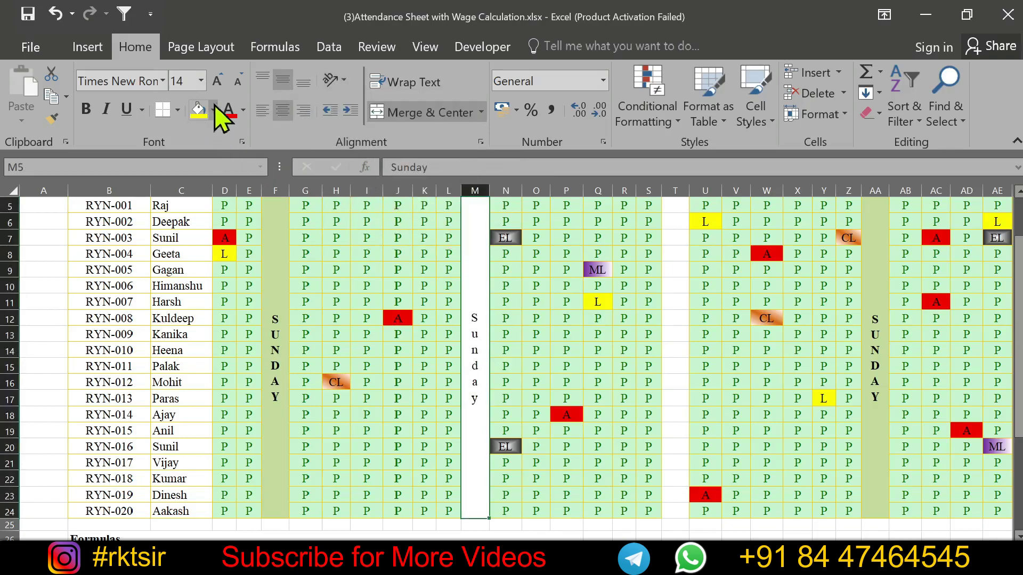
Increase the Sunday font to 22 points, fill it yellow, and pick up its format.
{"action": "left_click", "coordinate": [219, 81]}
{"action": "left_click", "coordinate": [219, 81]}
{"action": "left_click", "coordinate": [220, 81]}
{"action": "left_click", "coordinate": [220, 81]}
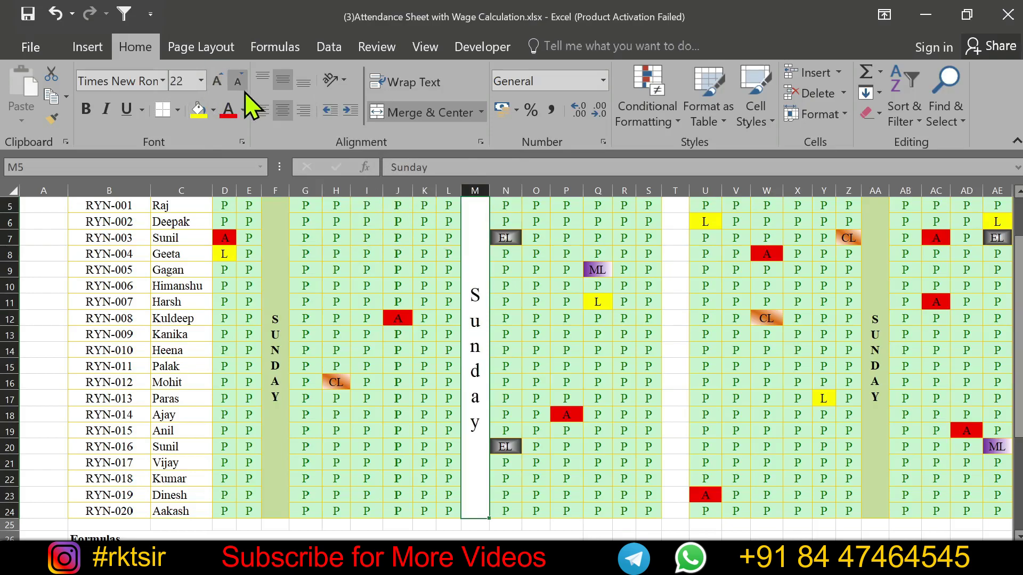
{"action": "left_click", "coordinate": [200, 113]}
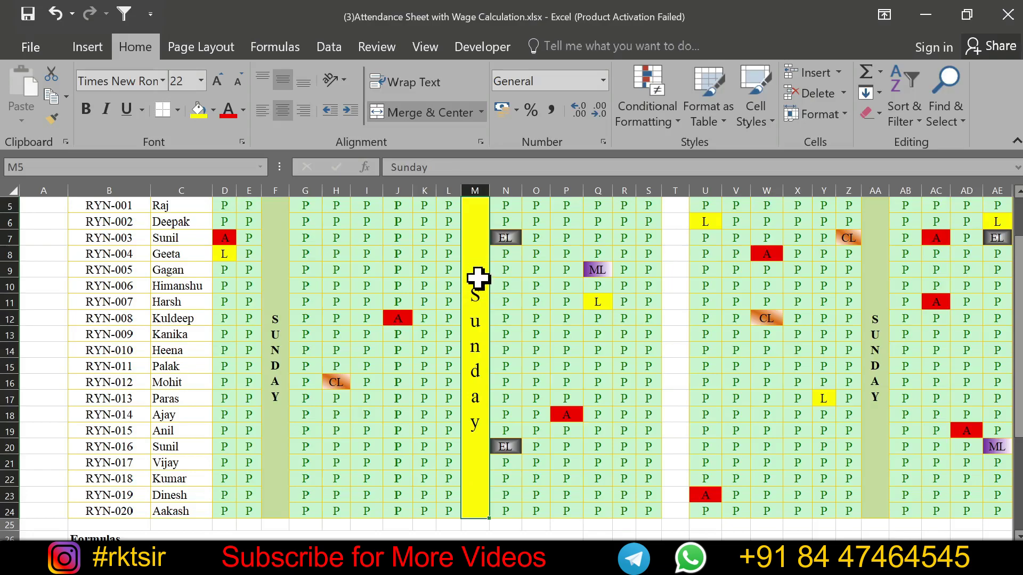
{"action": "left_click", "coordinate": [53, 120]}
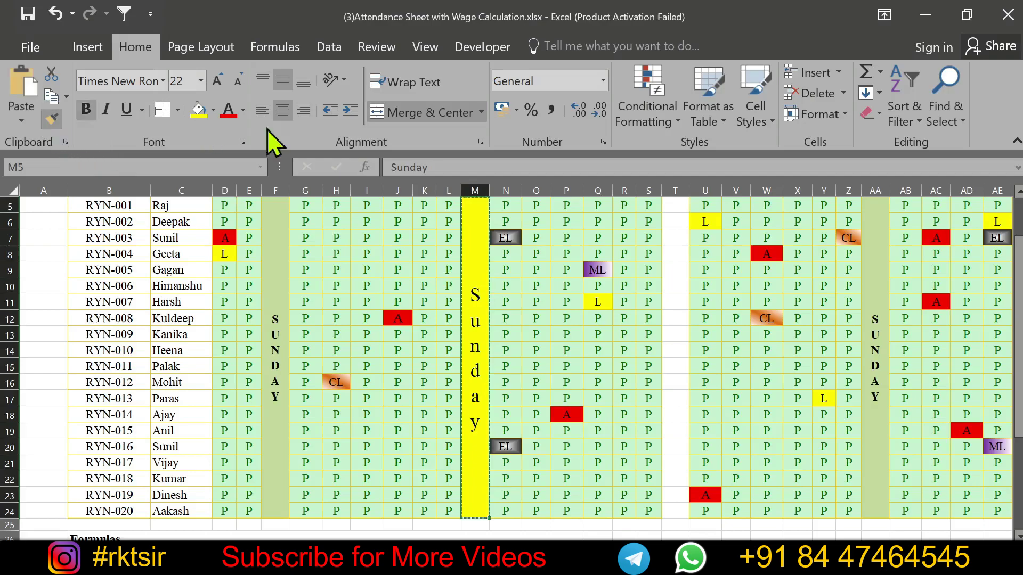
Paint column M's merged yellow vertical format onto T5:T24 and type Sunday there.
{"action": "left_click_drag", "start_coordinate": [674, 206], "coordinate": [682, 507]}
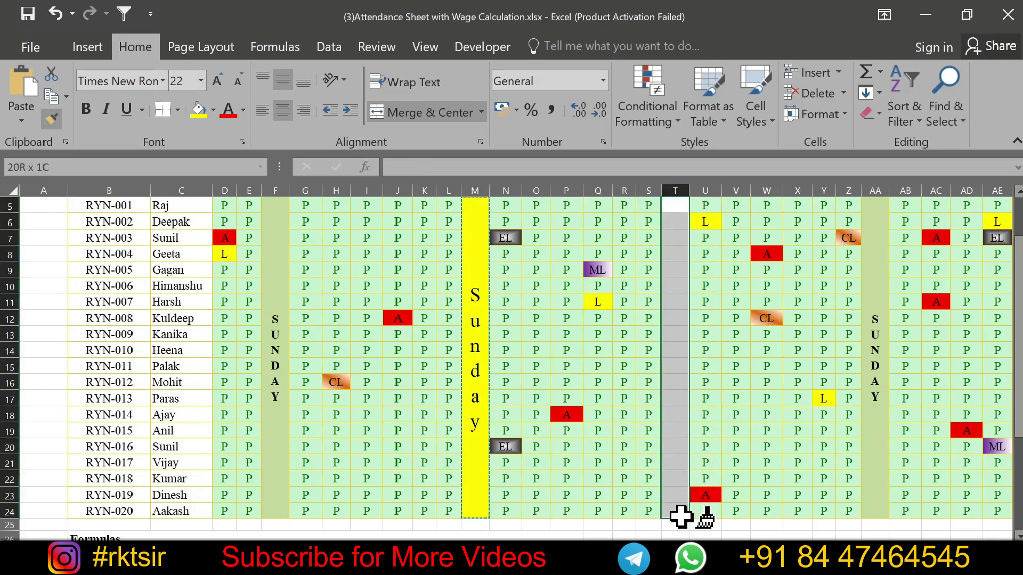
{"action": "left_click_drag", "start_coordinate": [682, 507], "coordinate": [682, 514]}
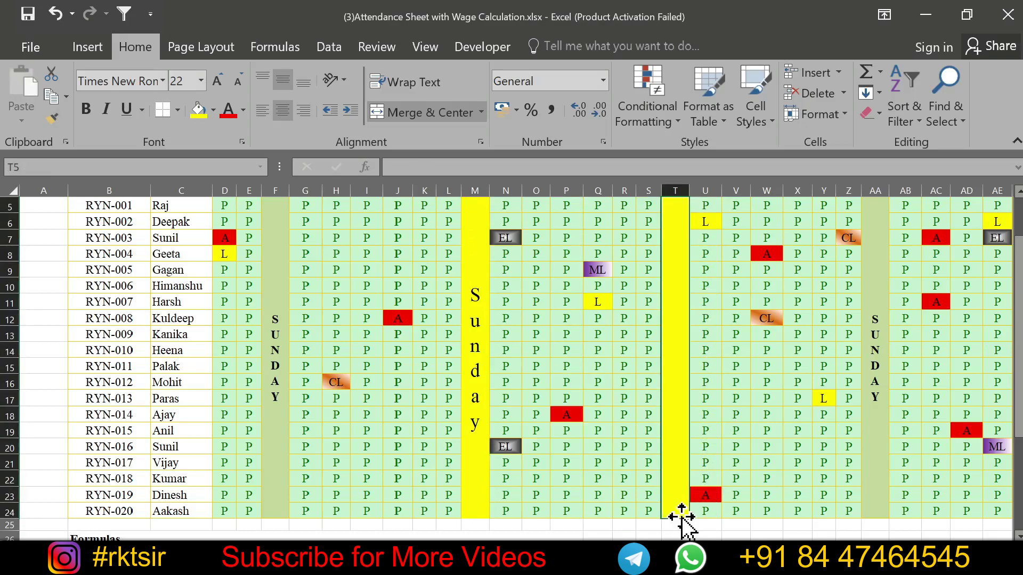
{"action": "type", "text": "sunday"}
{"action": "key", "text": "Return"}
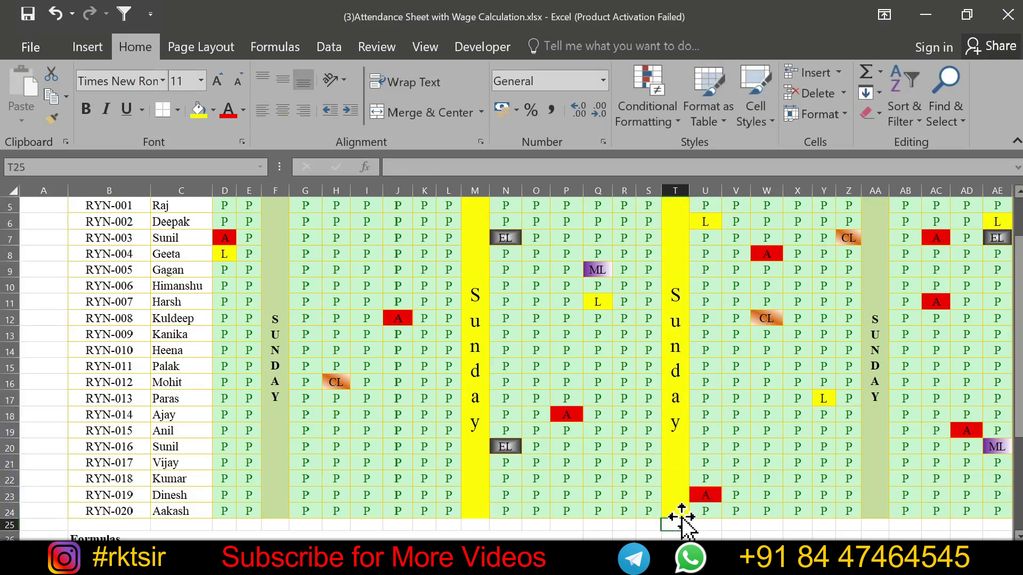